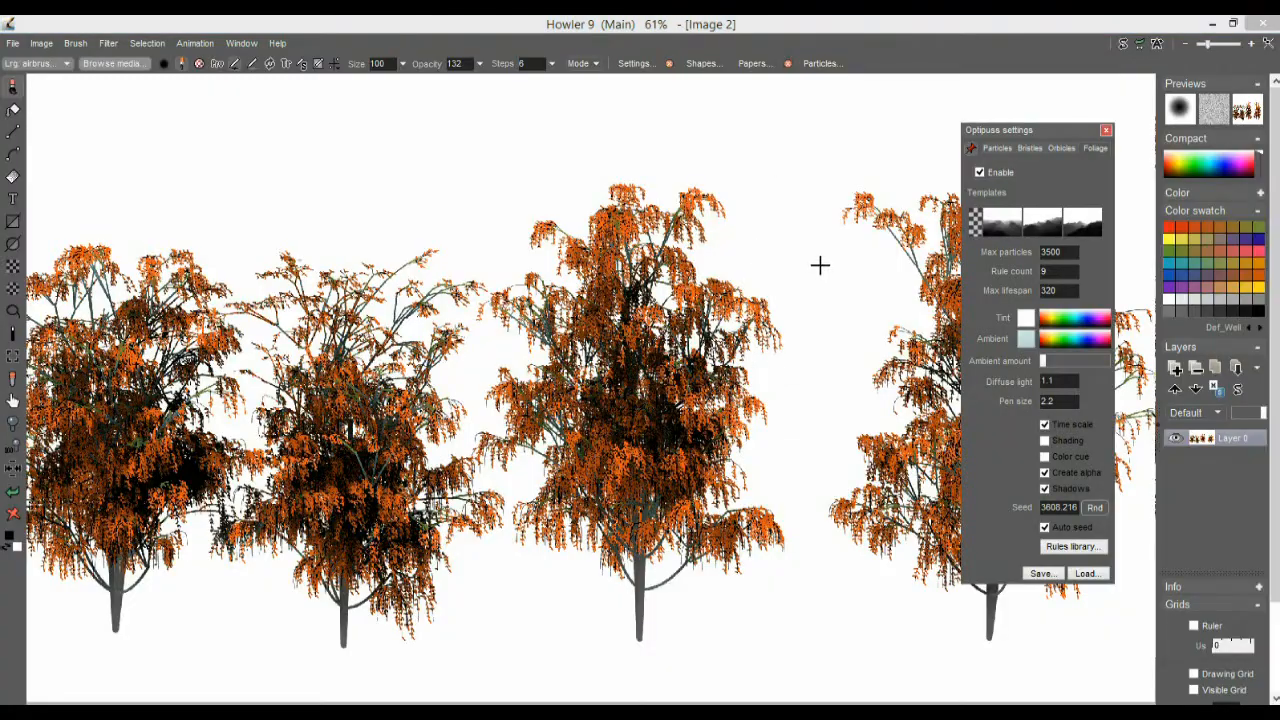
- Examine the leaves, branches and trunks of the painted orange trees up close
{"action": "left_click_drag", "start_coordinate": [1051, 146], "coordinate": [1162, 209]}
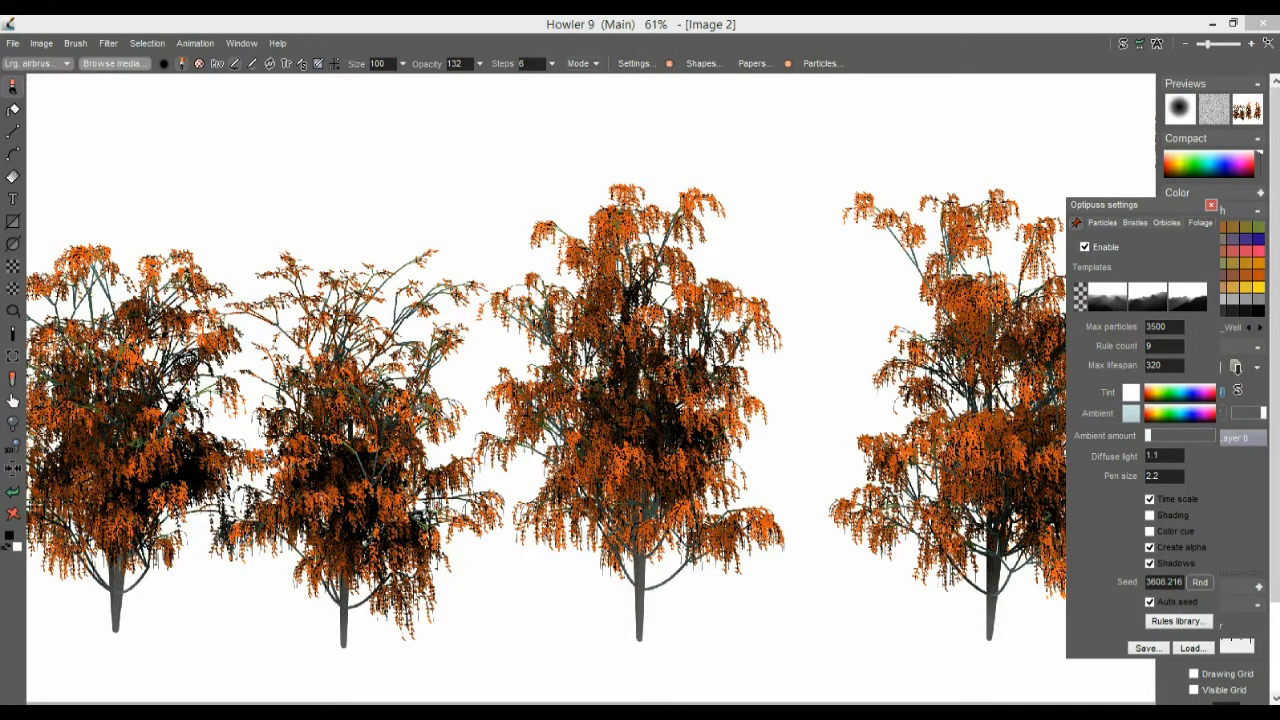
{"action": "scroll", "coordinate": [268, 449], "scroll_direction": "up", "scroll_amount": 6}
{"action": "left_click_drag", "start_coordinate": [348, 452], "coordinate": [612, 362]}
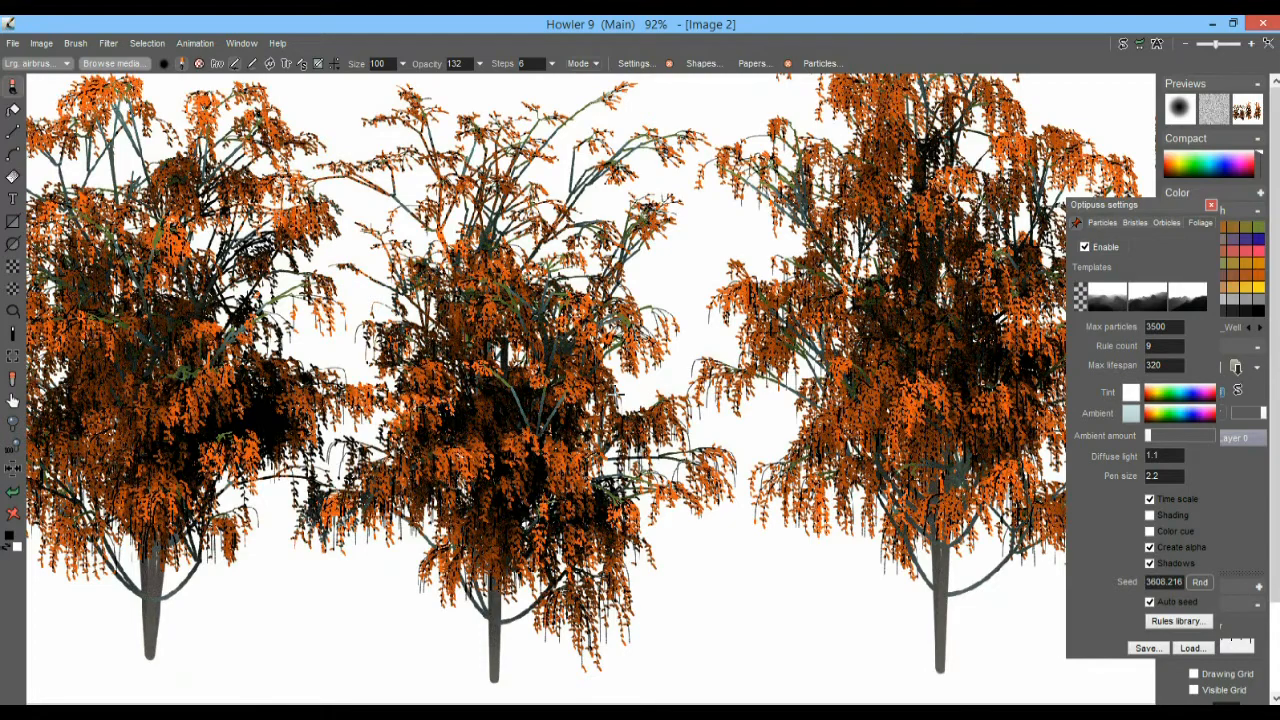
{"action": "left_click_drag", "start_coordinate": [654, 366], "coordinate": [429, 396]}
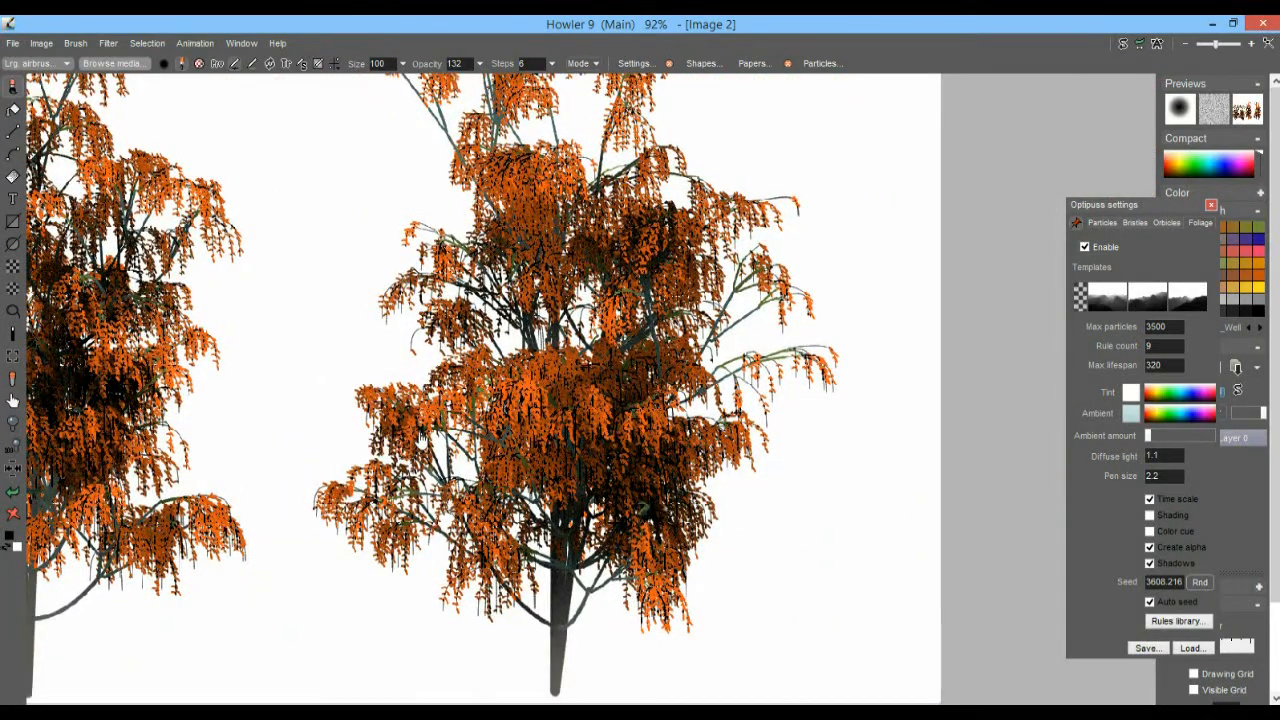
{"action": "left_click_drag", "start_coordinate": [414, 440], "coordinate": [797, 445]}
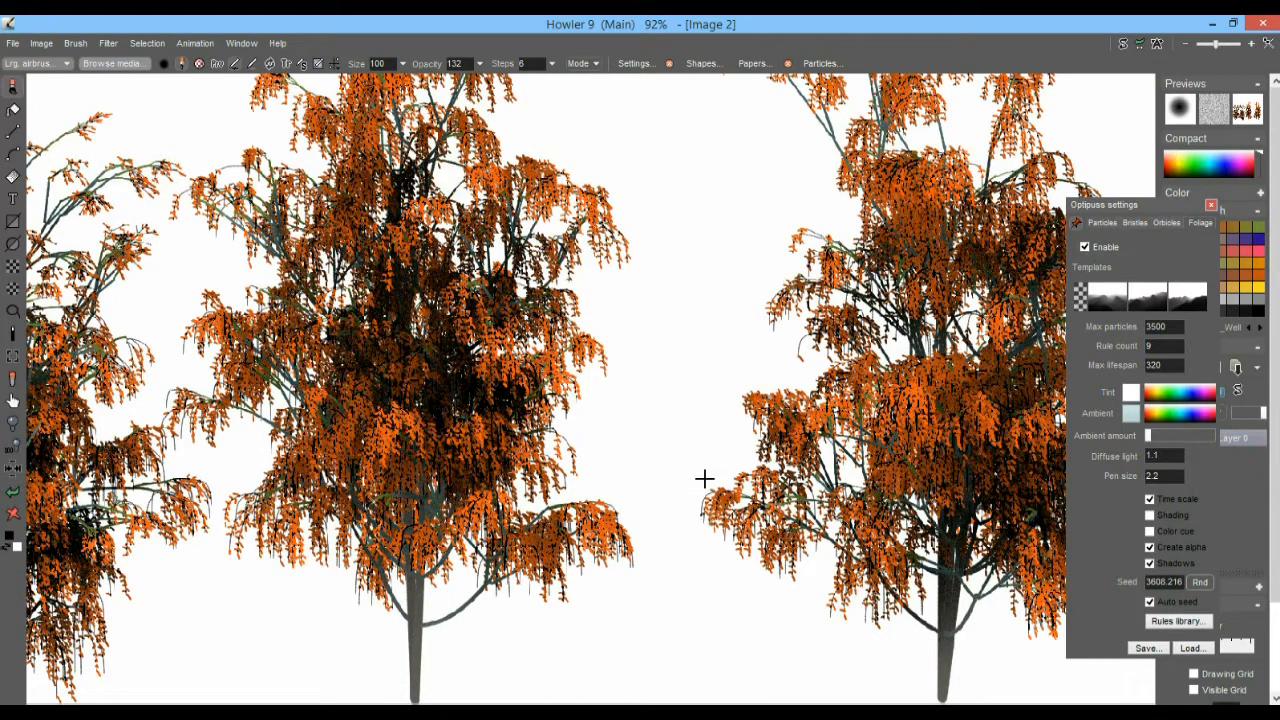
{"action": "left_click_drag", "start_coordinate": [697, 560], "coordinate": [630, 329]}
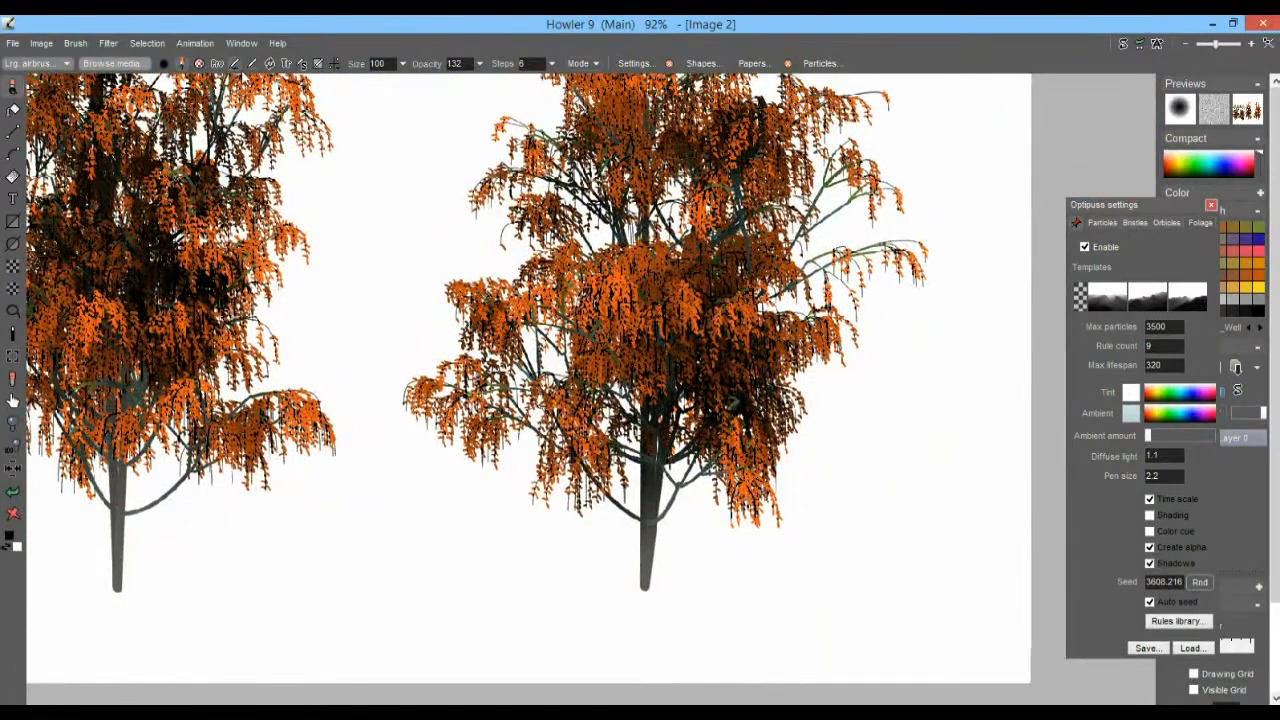
- Load the BaddyGrass.opt preset for the particle brush
{"action": "left_click", "coordinate": [1110, 225]}
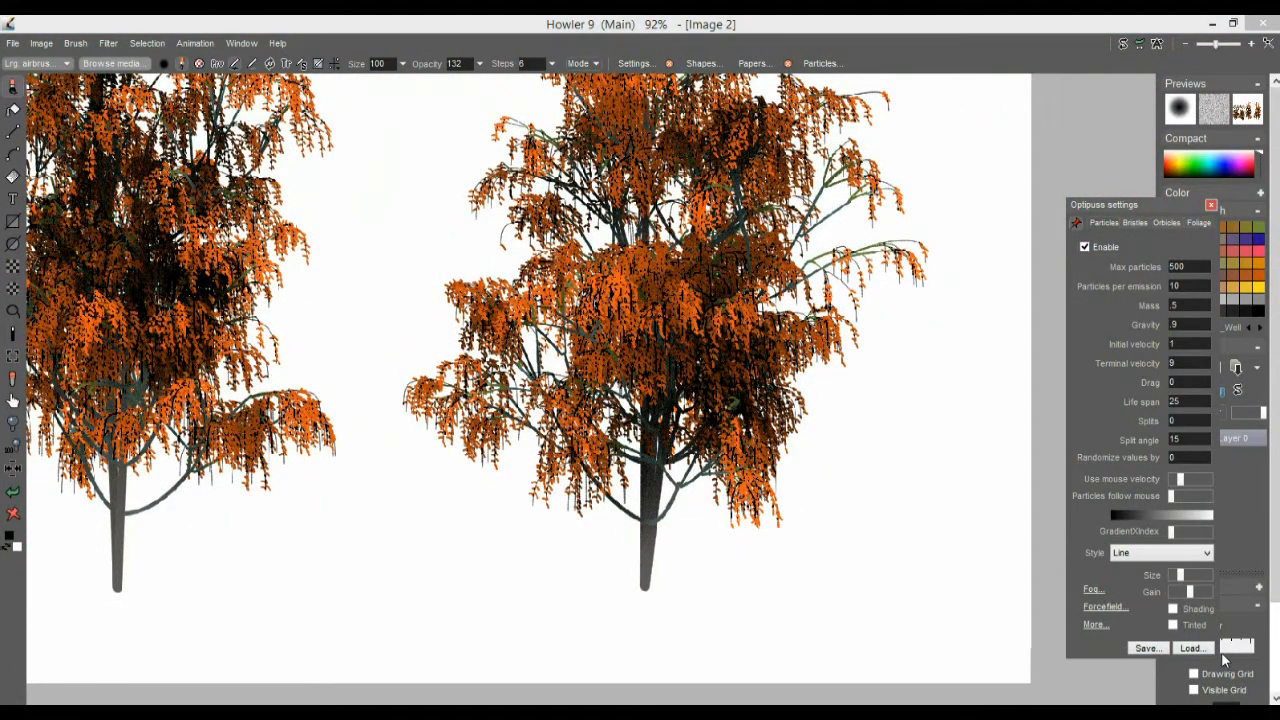
{"action": "left_click_drag", "start_coordinate": [1131, 217], "coordinate": [1036, 107]}
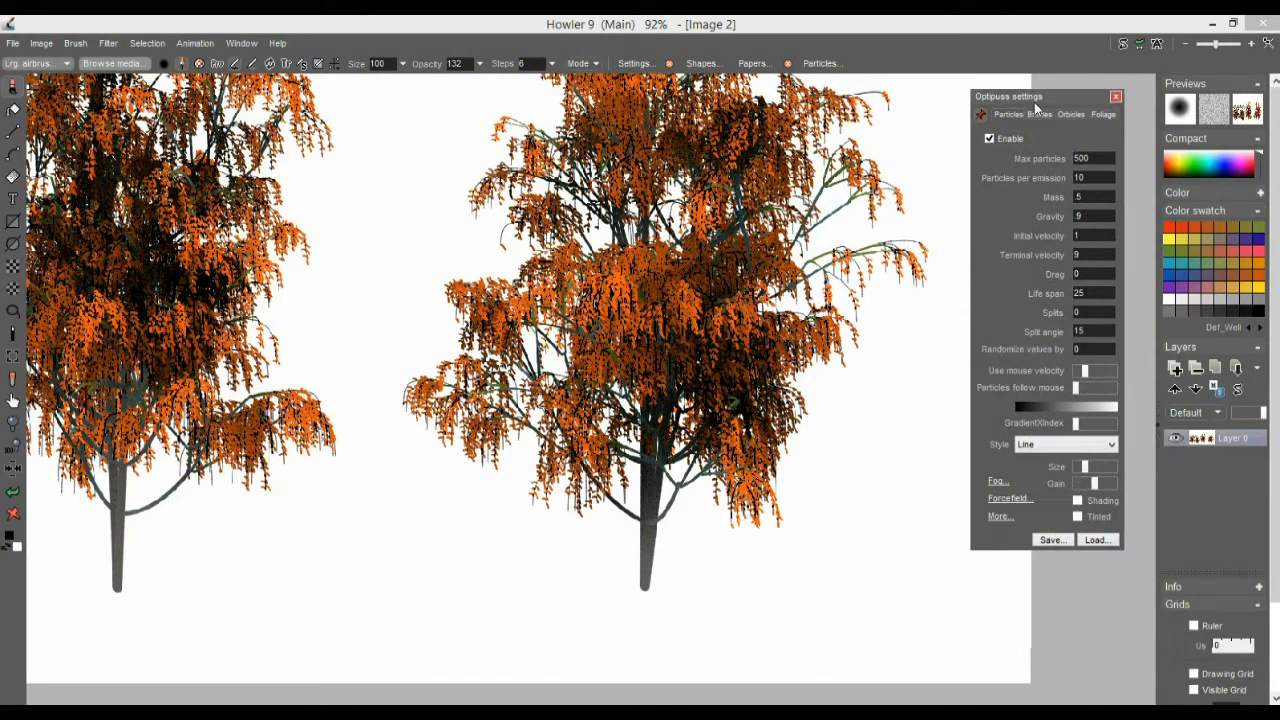
{"action": "left_click", "coordinate": [1096, 540]}
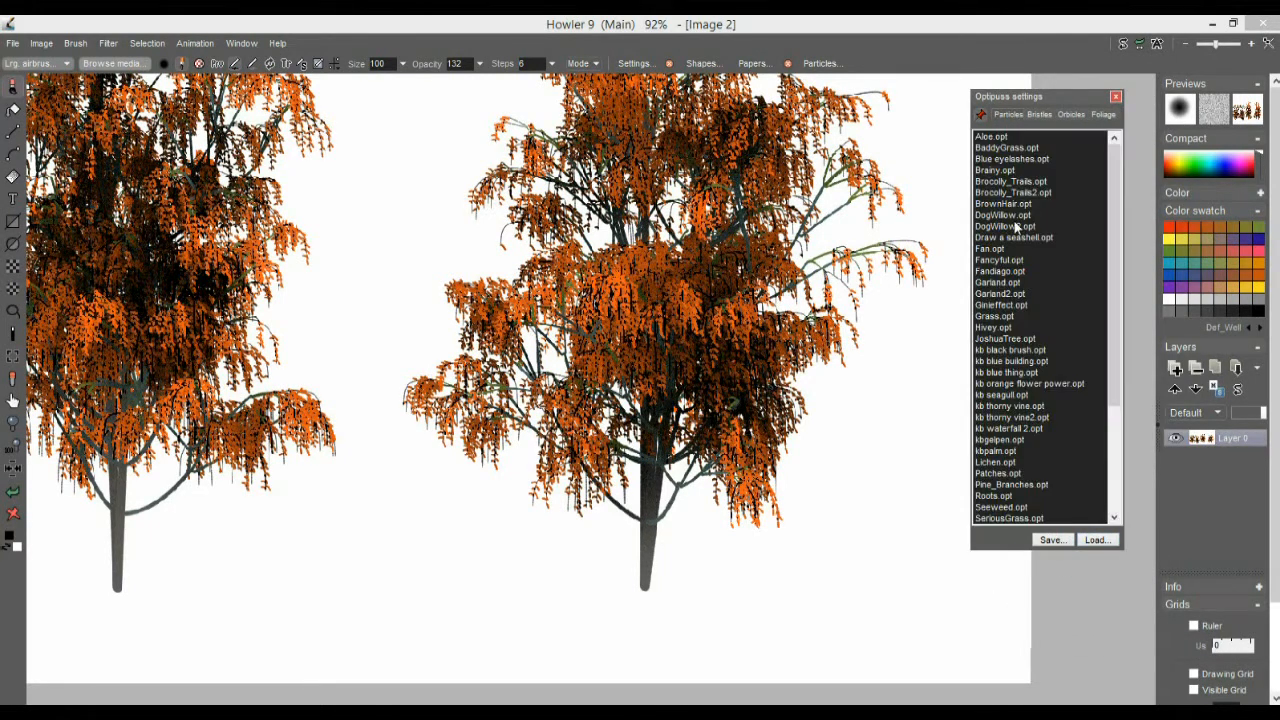
{"action": "double_click", "coordinate": [1020, 150]}
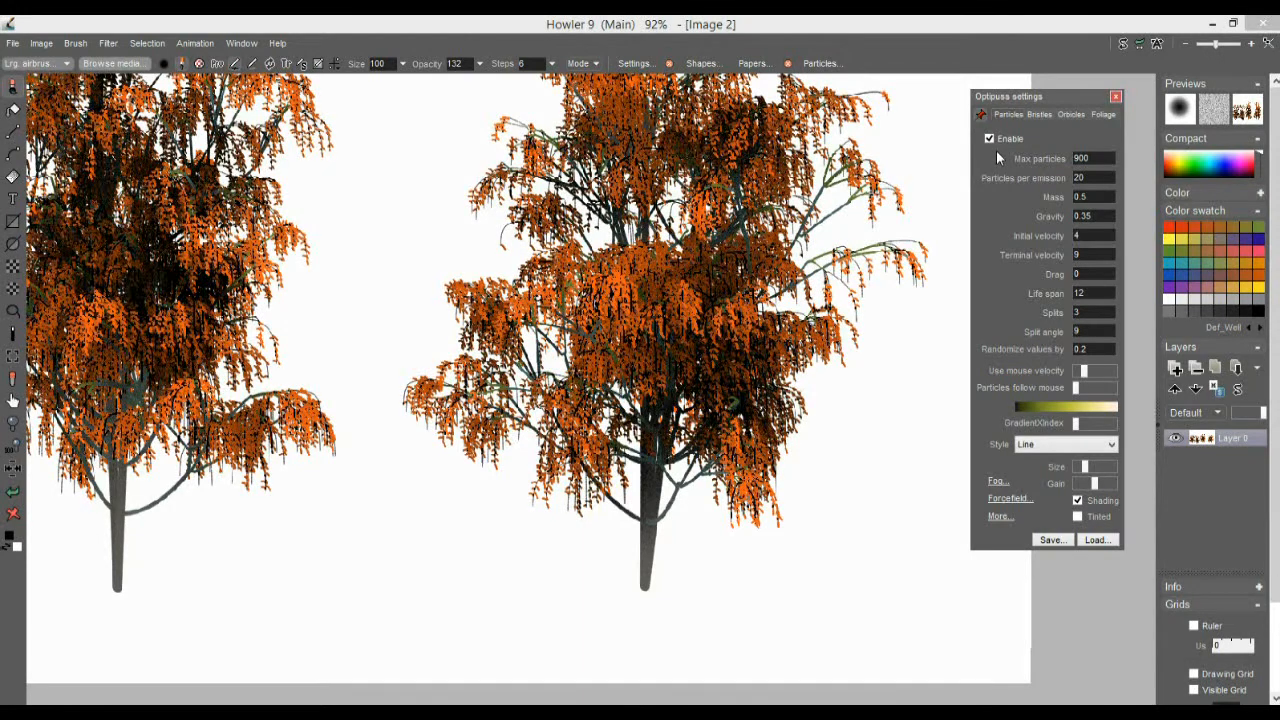
- Paint a dense test patch of grass around the base of the last tree and undo it
{"action": "mouse_move", "coordinate": [380, 615]}
{"action": "left_mouse_down"}
{"action": "mouse_move", "coordinate": [611, 623]}
{"action": "mouse_move", "coordinate": [591, 574]}
{"action": "mouse_move", "coordinate": [951, 588]}
{"action": "mouse_move", "coordinate": [840, 614]}
{"action": "mouse_move", "coordinate": [603, 594]}
{"action": "mouse_move", "coordinate": [429, 603]}
{"action": "mouse_move", "coordinate": [604, 628]}
{"action": "mouse_move", "coordinate": [1020, 470]}
{"action": "mouse_move", "coordinate": [840, 455]}
{"action": "mouse_move", "coordinate": [500, 508]}
{"action": "mouse_move", "coordinate": [400, 495]}
{"action": "mouse_move", "coordinate": [586, 509]}
{"action": "mouse_move", "coordinate": [646, 466]}
{"action": "mouse_move", "coordinate": [713, 489]}
{"action": "mouse_move", "coordinate": [985, 453]}
{"action": "mouse_move", "coordinate": [960, 470]}
{"action": "mouse_move", "coordinate": [540, 505]}
{"action": "mouse_move", "coordinate": [351, 556]}
{"action": "mouse_move", "coordinate": [560, 571]}
{"action": "mouse_move", "coordinate": [1000, 550]}
{"action": "mouse_move", "coordinate": [483, 560]}
{"action": "mouse_move", "coordinate": [691, 586]}
{"action": "mouse_move", "coordinate": [850, 550]}
{"action": "mouse_move", "coordinate": [1030, 560]}
{"action": "left_mouse_up"}
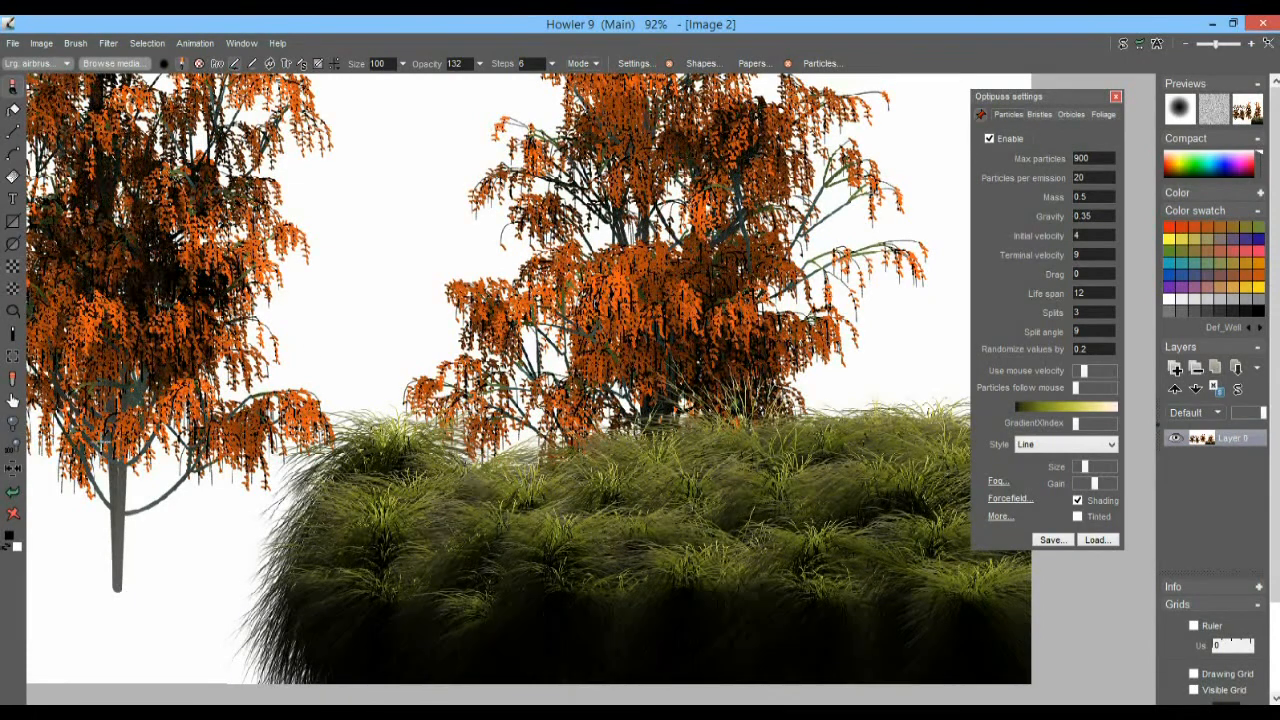
{"action": "left_click", "coordinate": [13, 493]}
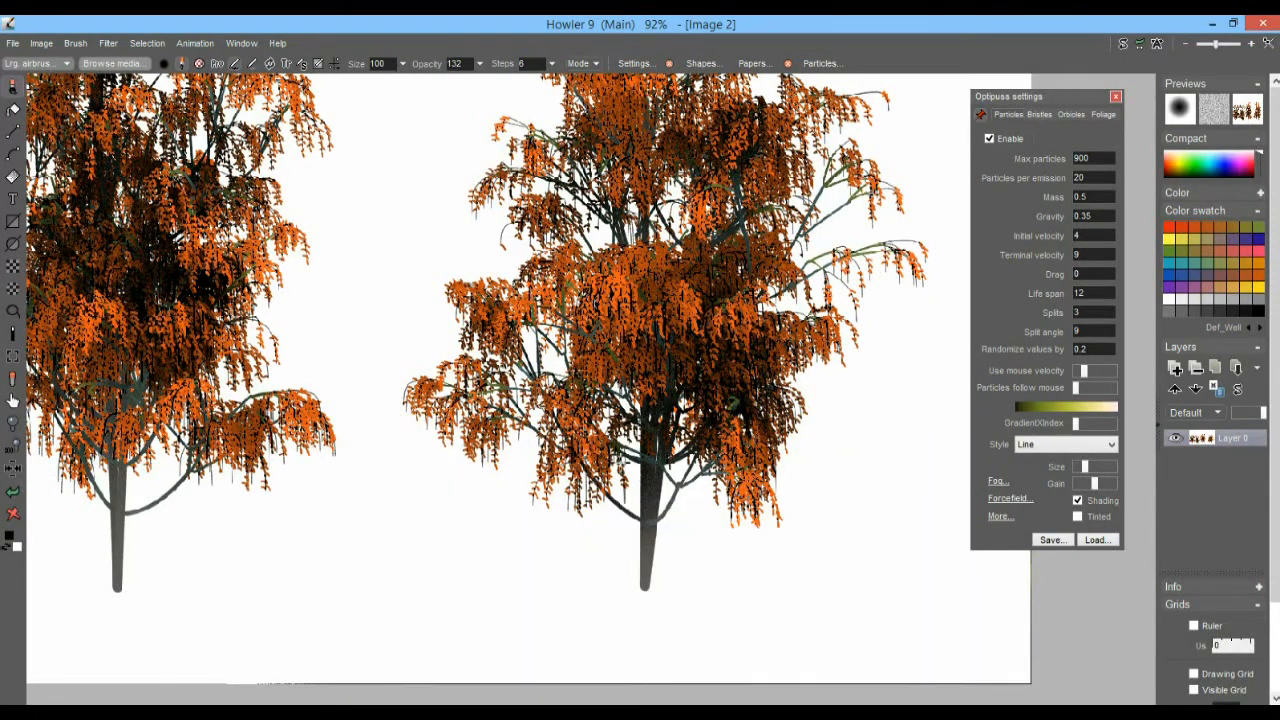
{"action": "left_click_drag", "start_coordinate": [441, 457], "coordinate": [580, 577]}
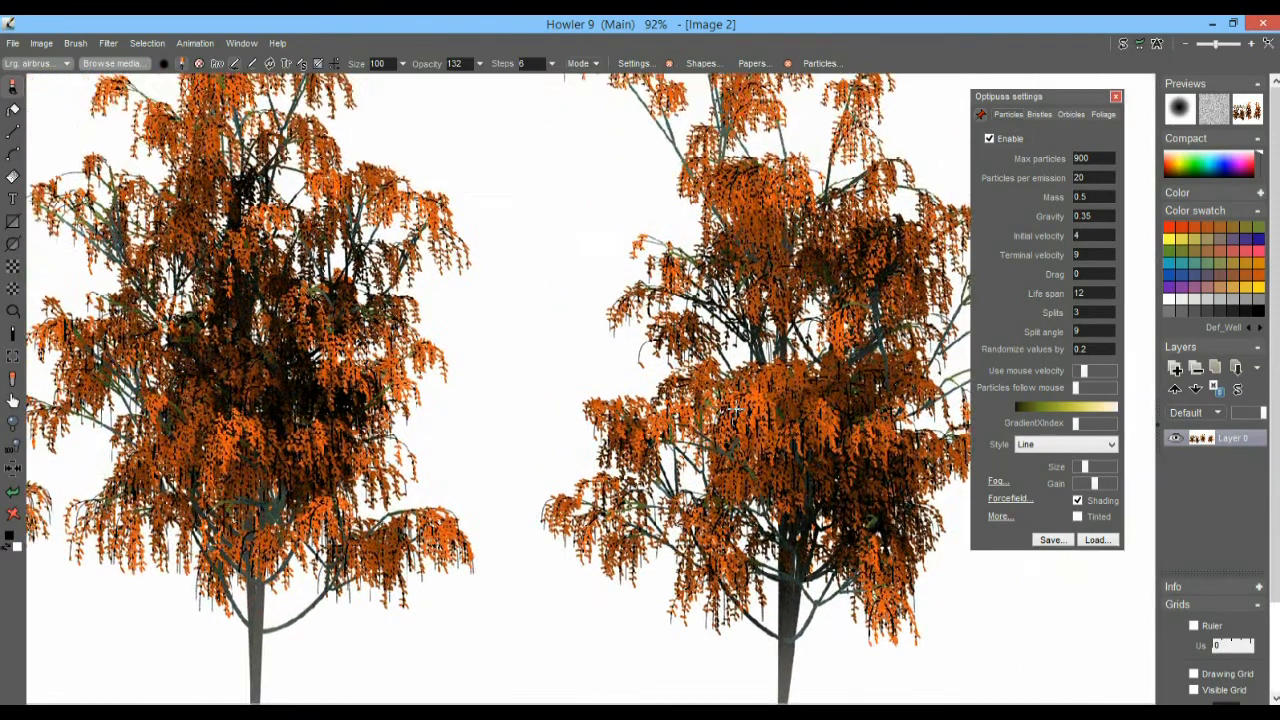
- Look over the Bristles and Orbicles settings and load the Willow 02.fol foliage preset
{"action": "mouse_move", "coordinate": [1064, 100]}
{"action": "left_mouse_down"}
{"action": "mouse_move", "coordinate": [1044, 110]}
{"action": "mouse_move", "coordinate": [1067, 106]}
{"action": "left_mouse_up"}
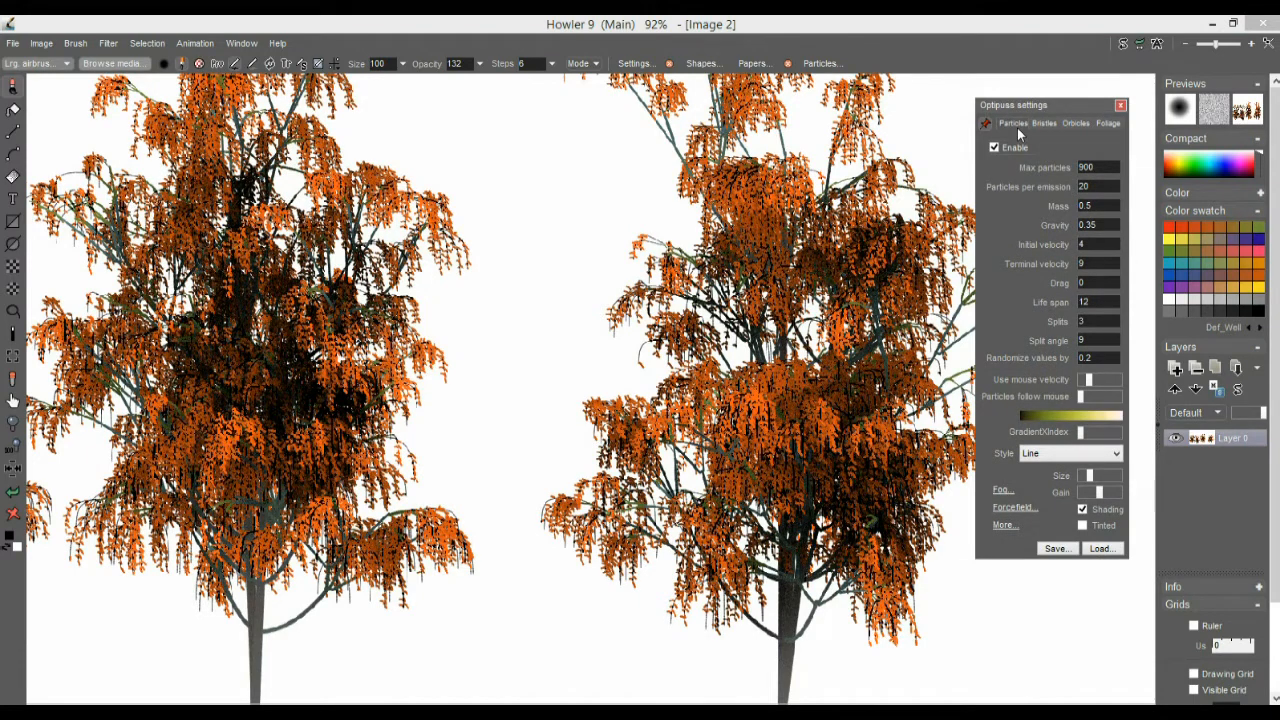
{"action": "left_click", "coordinate": [1043, 124]}
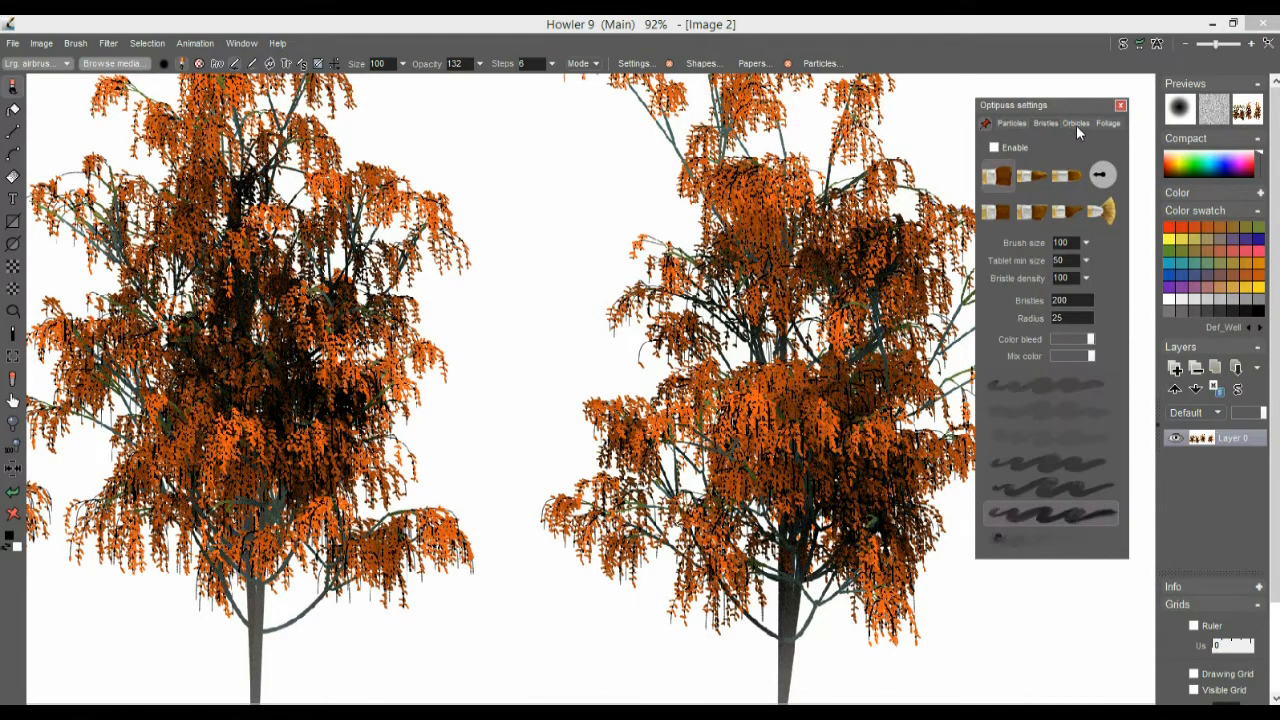
{"action": "left_click", "coordinate": [1076, 125]}
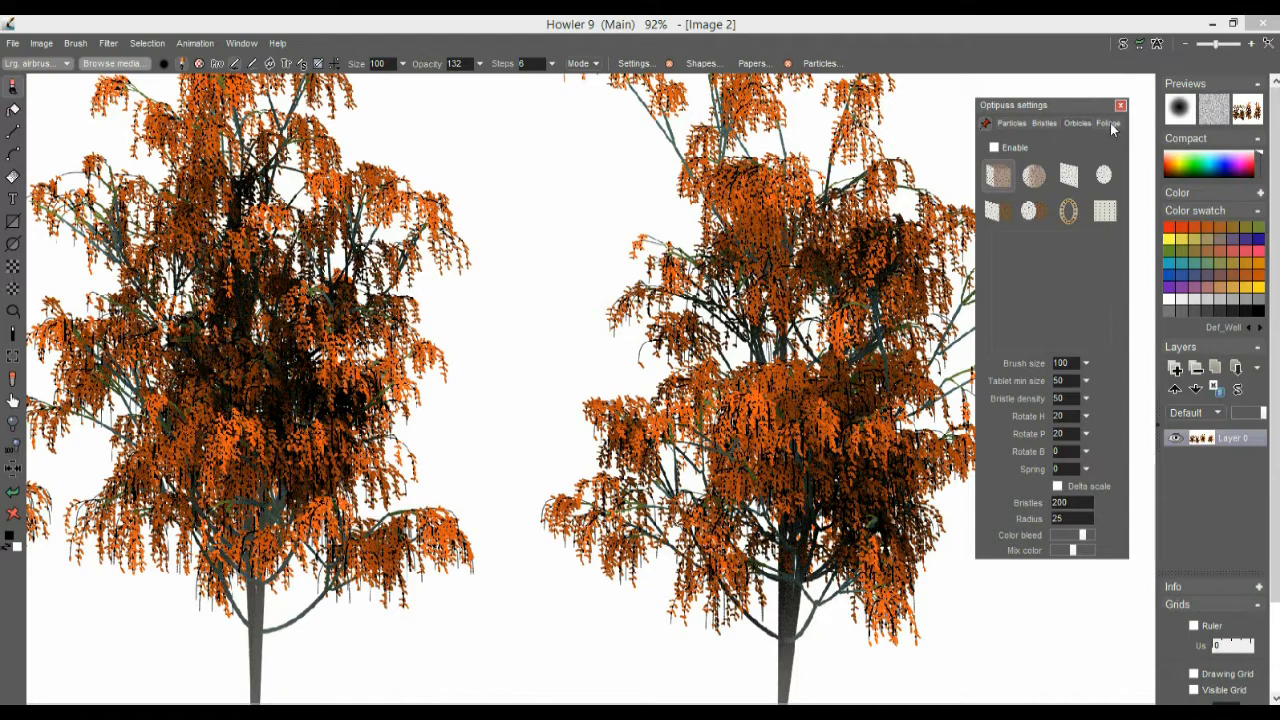
{"action": "left_click", "coordinate": [1109, 123]}
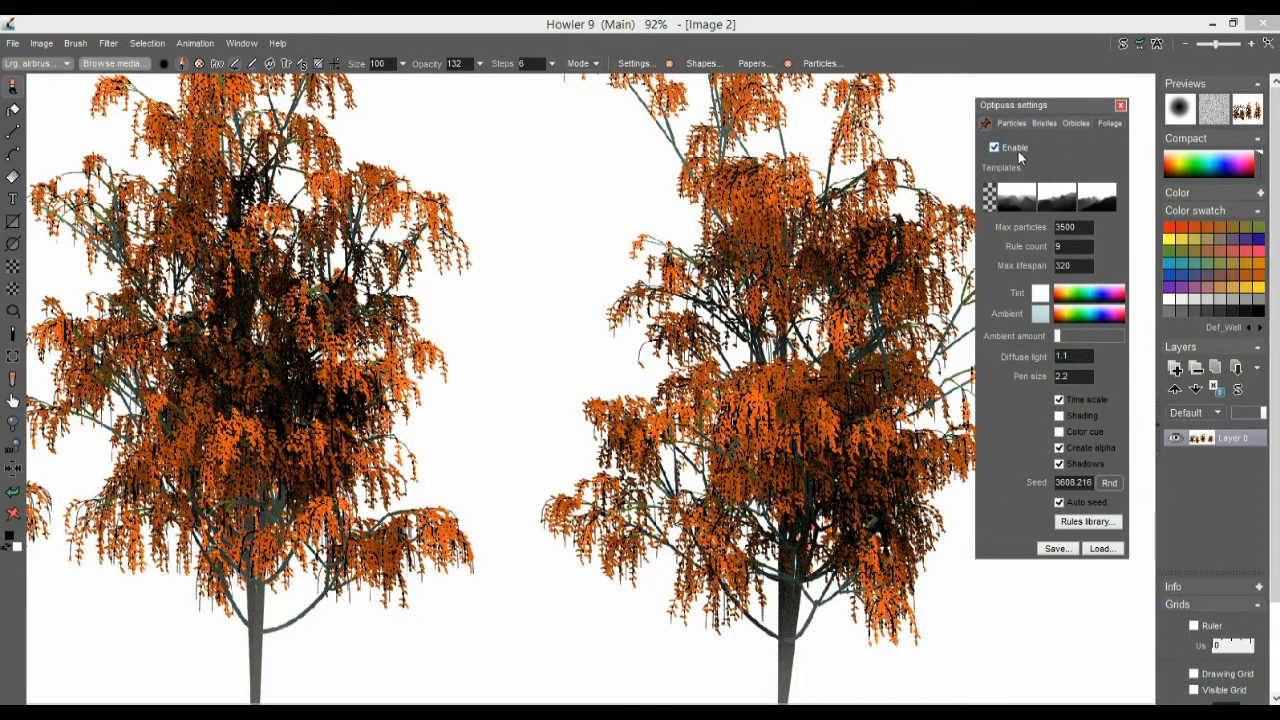
{"action": "left_click", "coordinate": [1100, 549]}
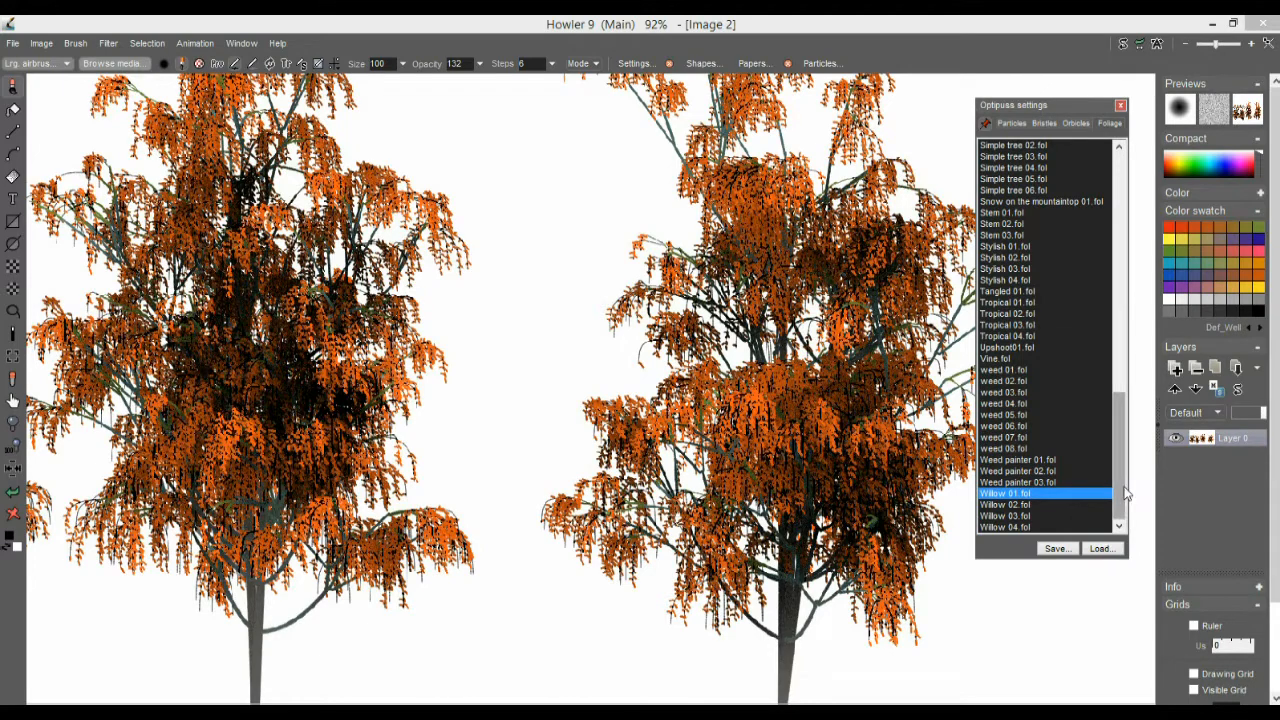
{"action": "left_click_drag", "start_coordinate": [1121, 483], "coordinate": [1119, 528]}
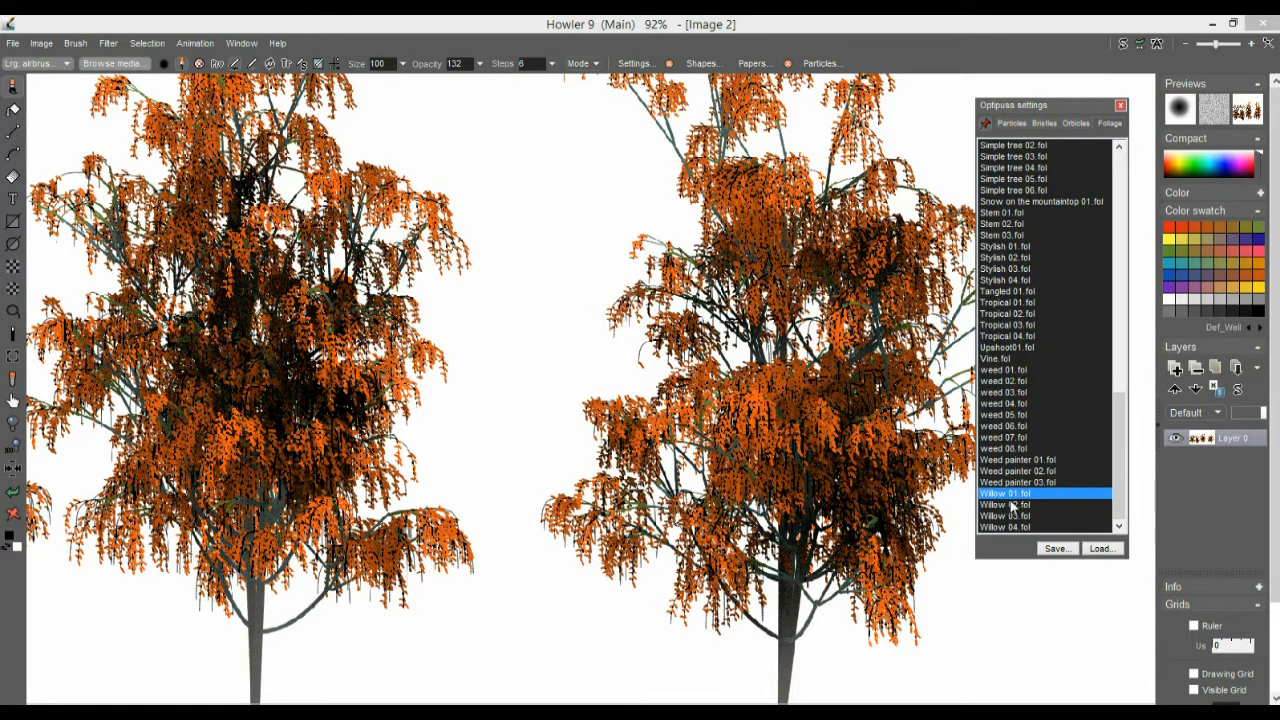
{"action": "double_click", "coordinate": [998, 505]}
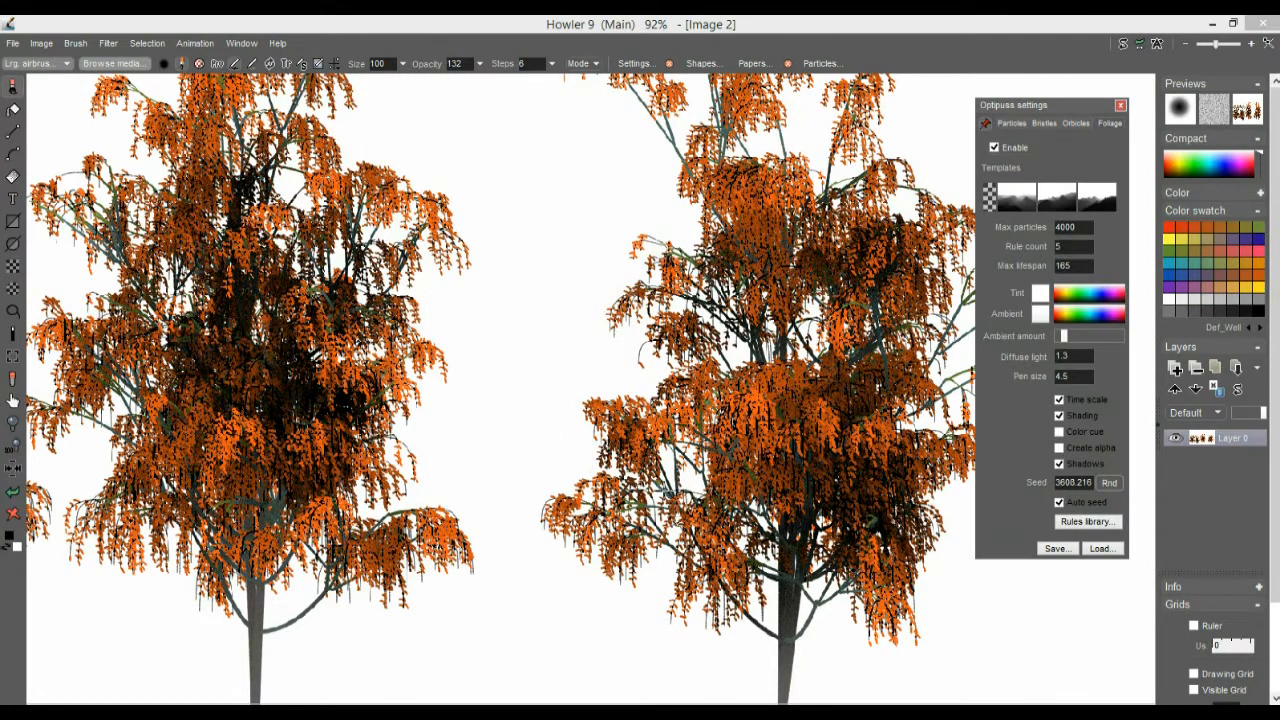
- Store a copy of the current tree image
{"action": "scroll", "coordinate": [692, 470], "scroll_direction": "down", "scroll_amount": 4}
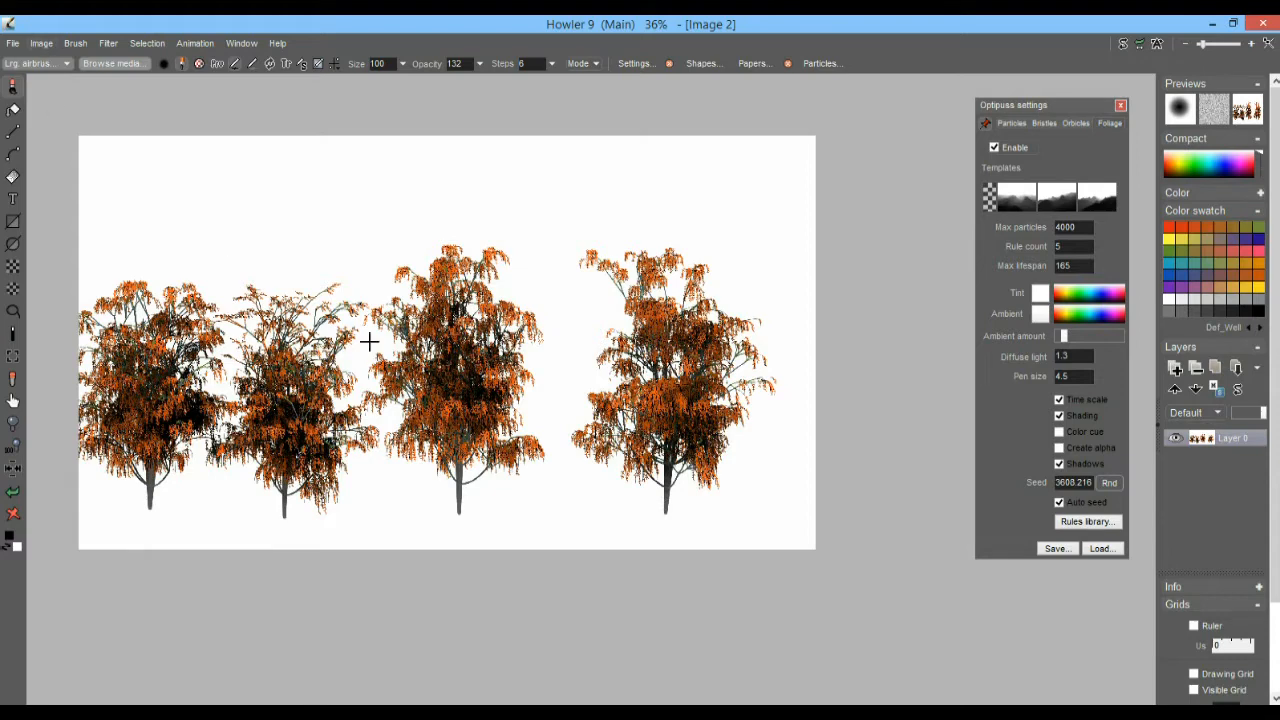
{"action": "left_click", "coordinate": [41, 43]}
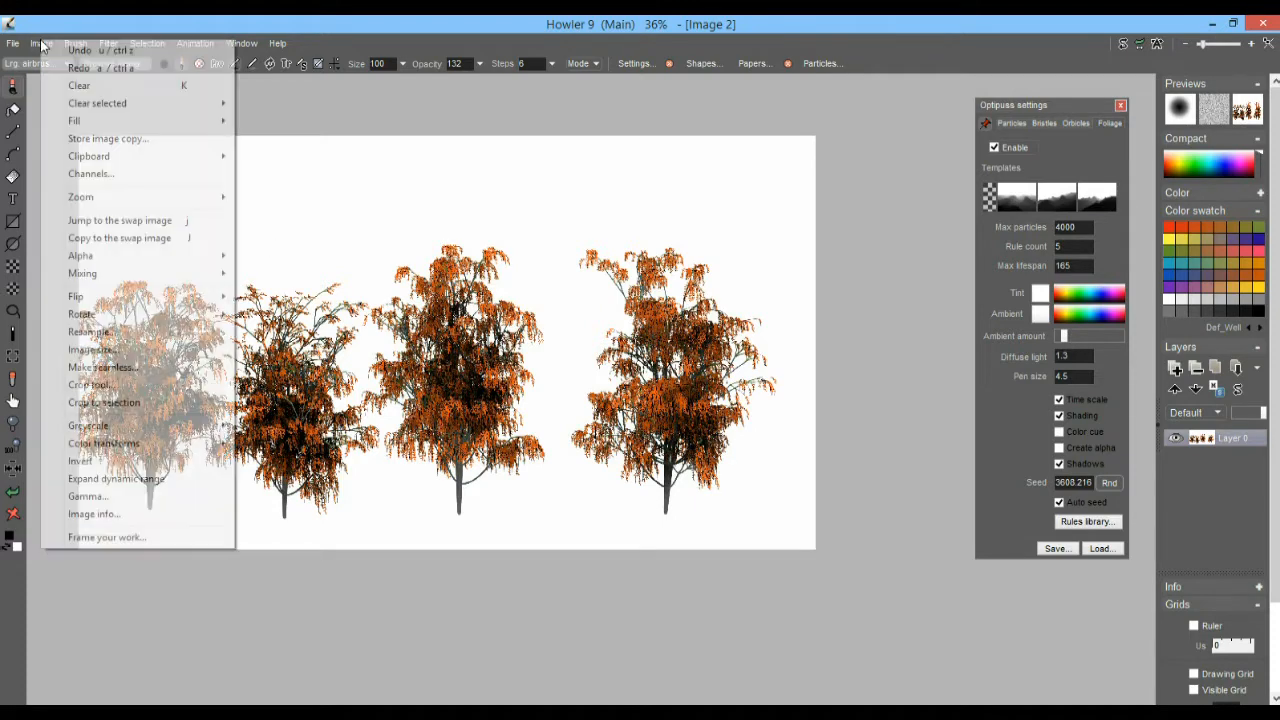
{"action": "left_click", "coordinate": [133, 141]}
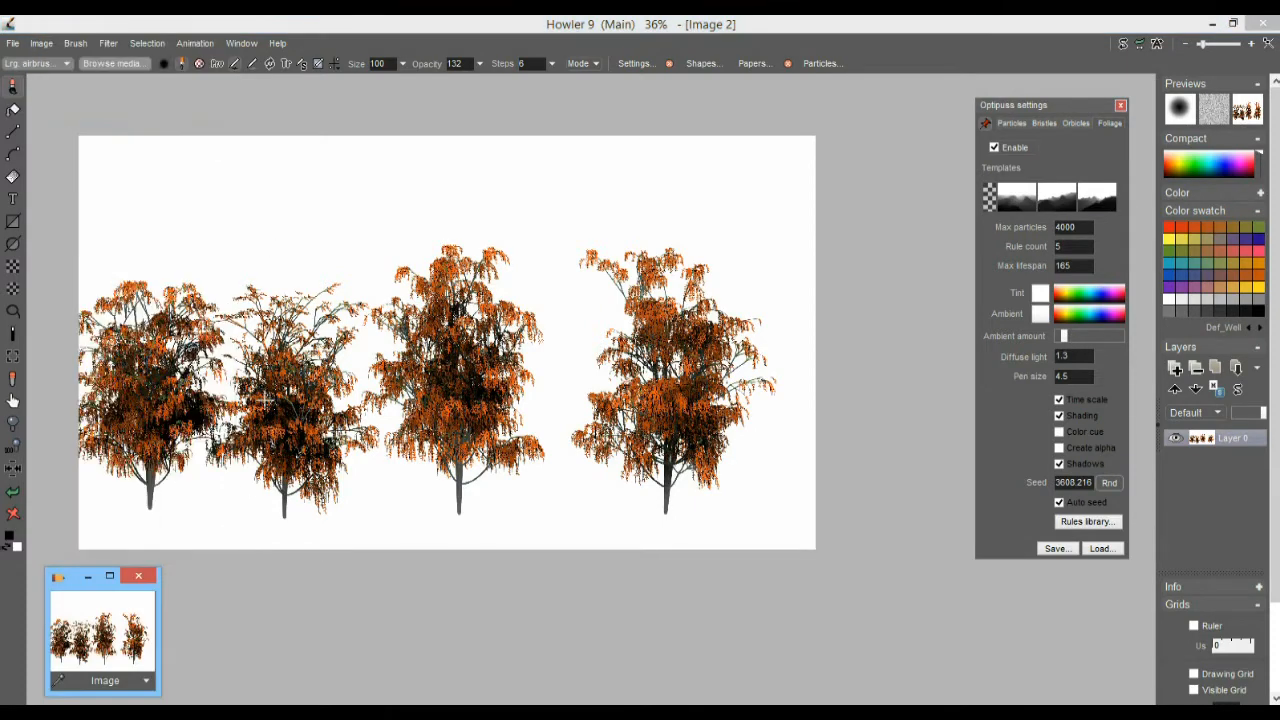
- Check the image's buffer width and height in its image information
{"action": "left_click", "coordinate": [13, 45]}
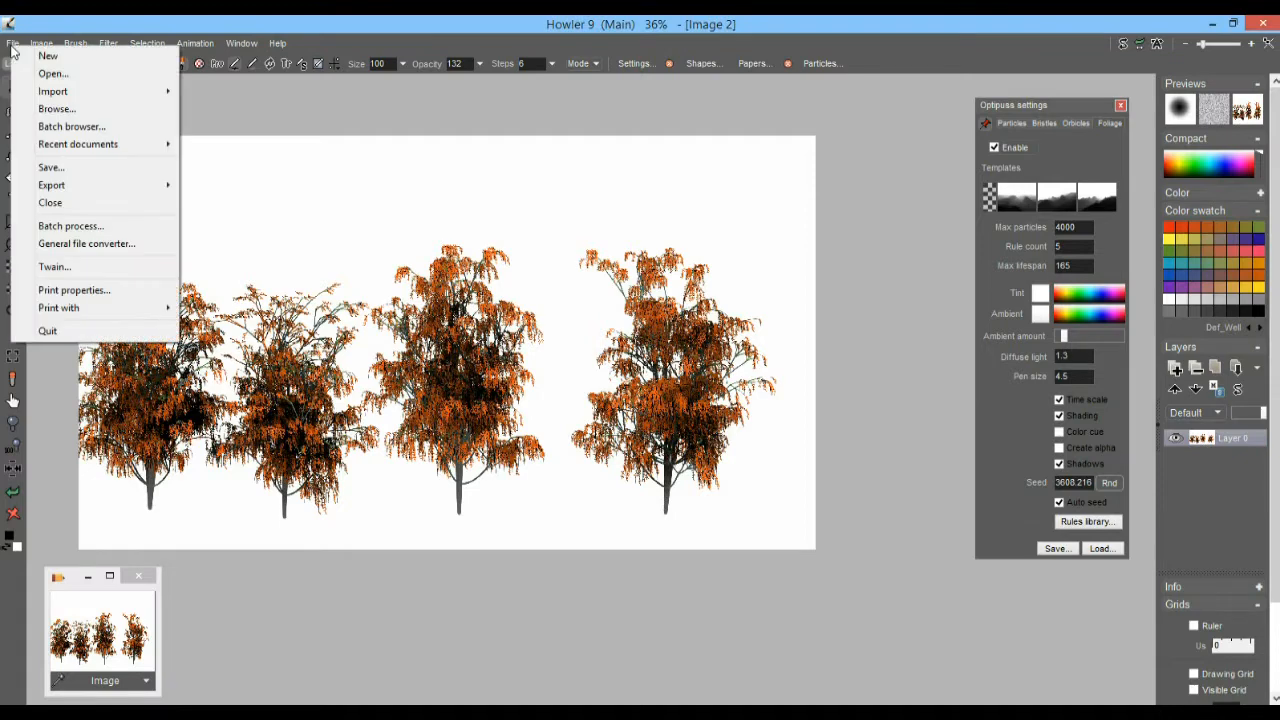
{"action": "left_click", "coordinate": [40, 43]}
{"action": "left_click", "coordinate": [42, 44]}
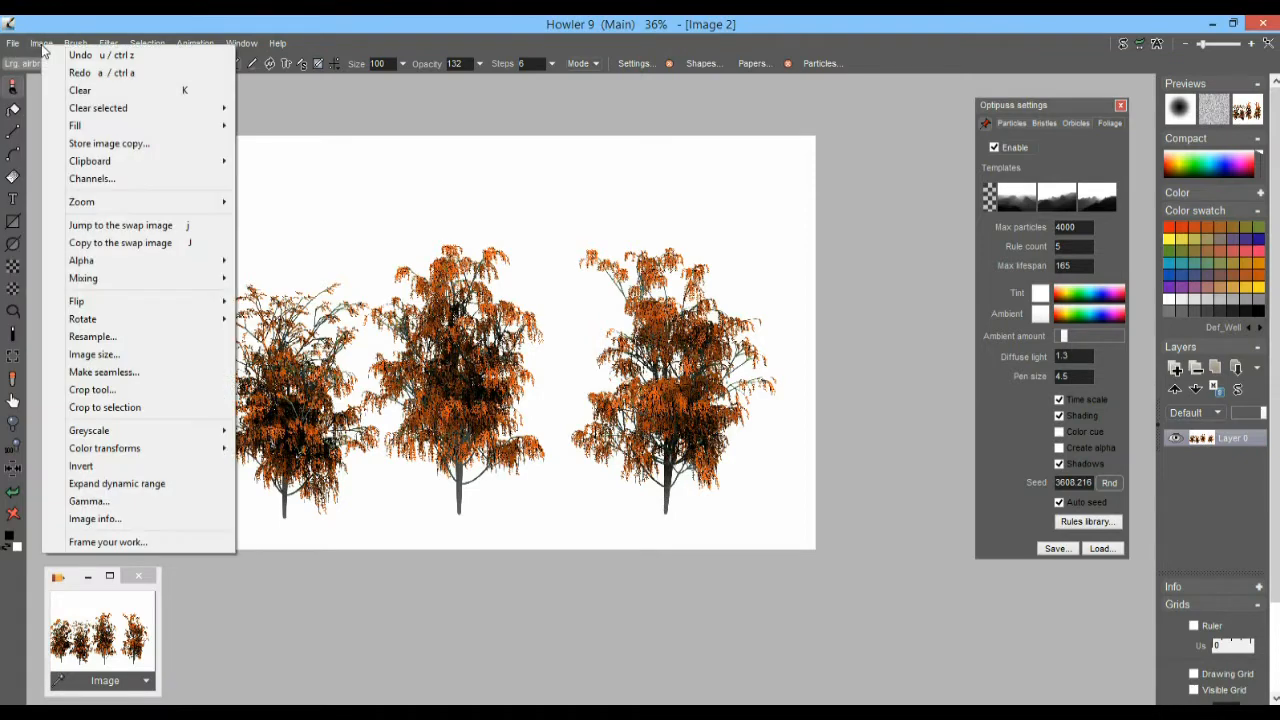
{"action": "mouse_move", "coordinate": [13, 45]}
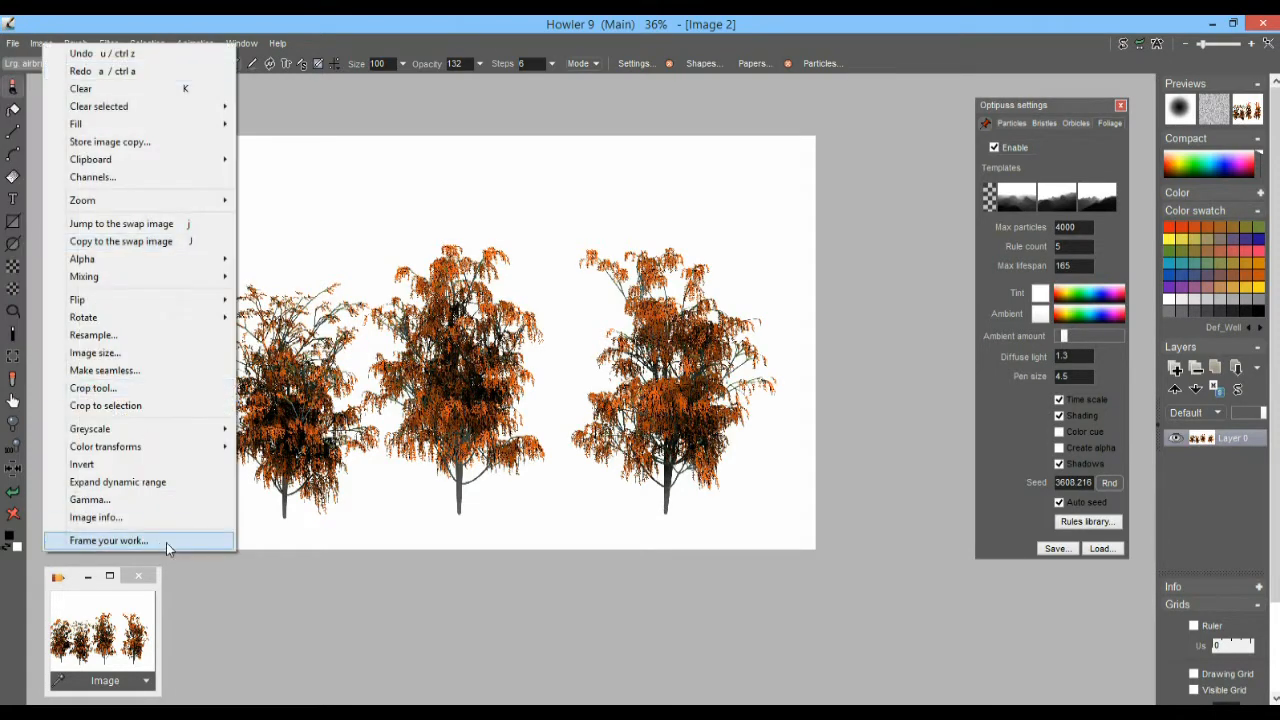
{"action": "left_click", "coordinate": [131, 518]}
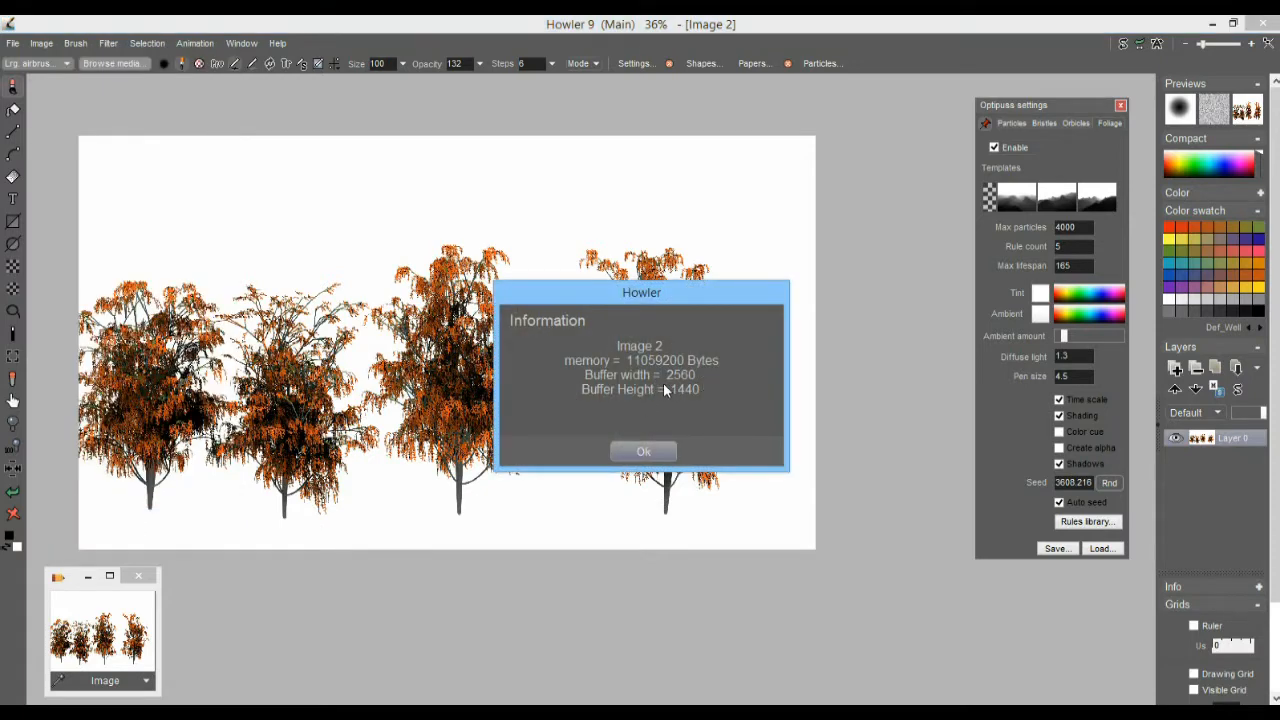
{"action": "left_click", "coordinate": [643, 452]}
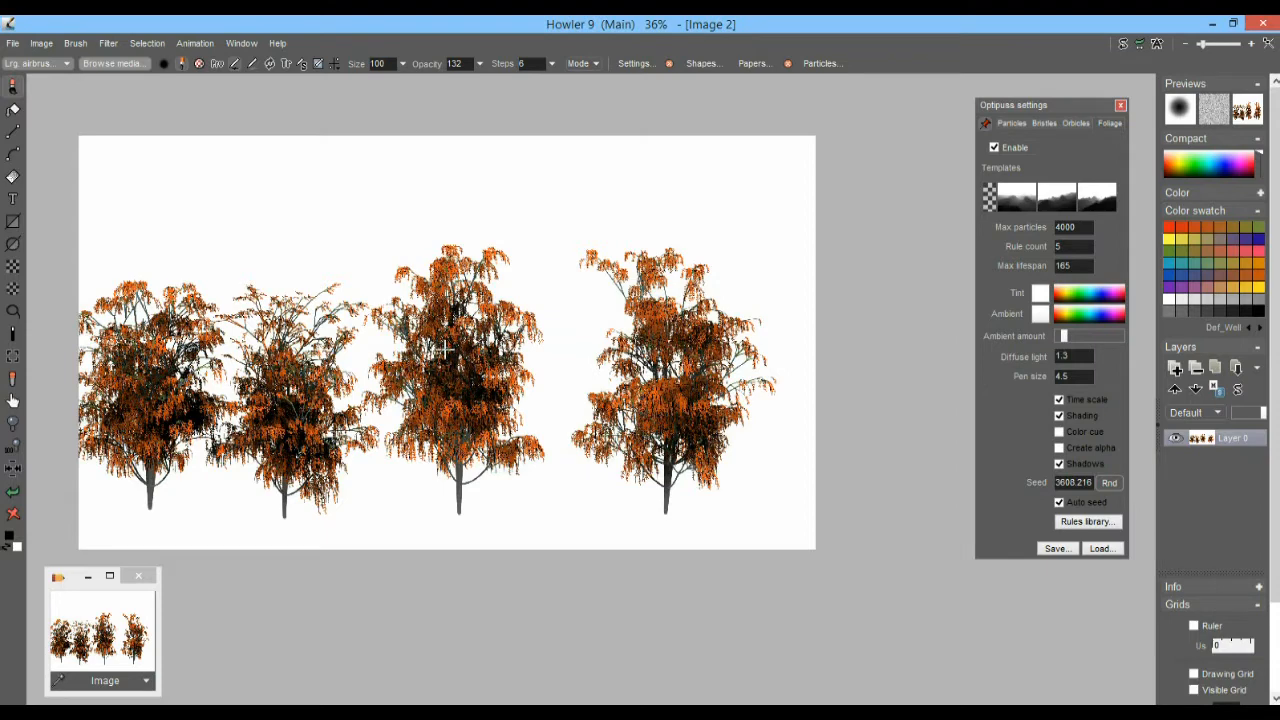
- Paint two test willows among and above the existing trees, and clear the whole canvas
{"action": "left_click", "coordinate": [563, 486]}
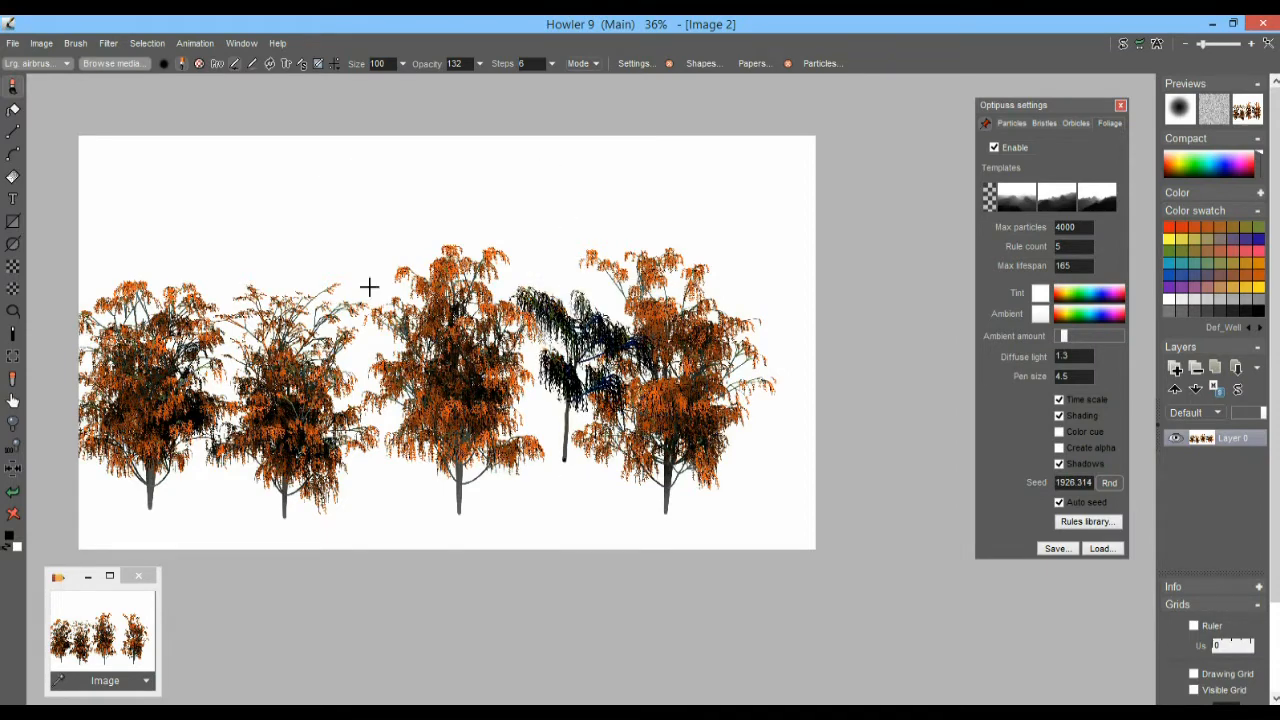
{"action": "left_click_drag", "start_coordinate": [369, 287], "coordinate": [383, 151]}
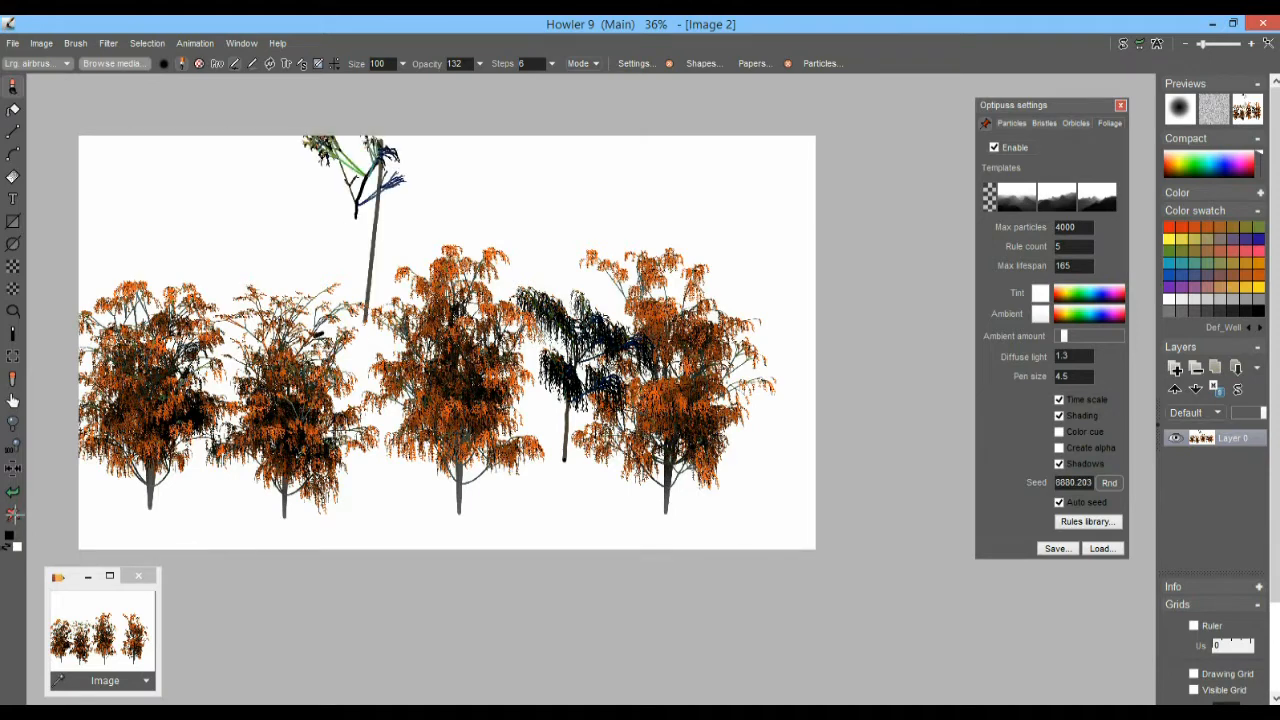
{"action": "left_click", "coordinate": [13, 514]}
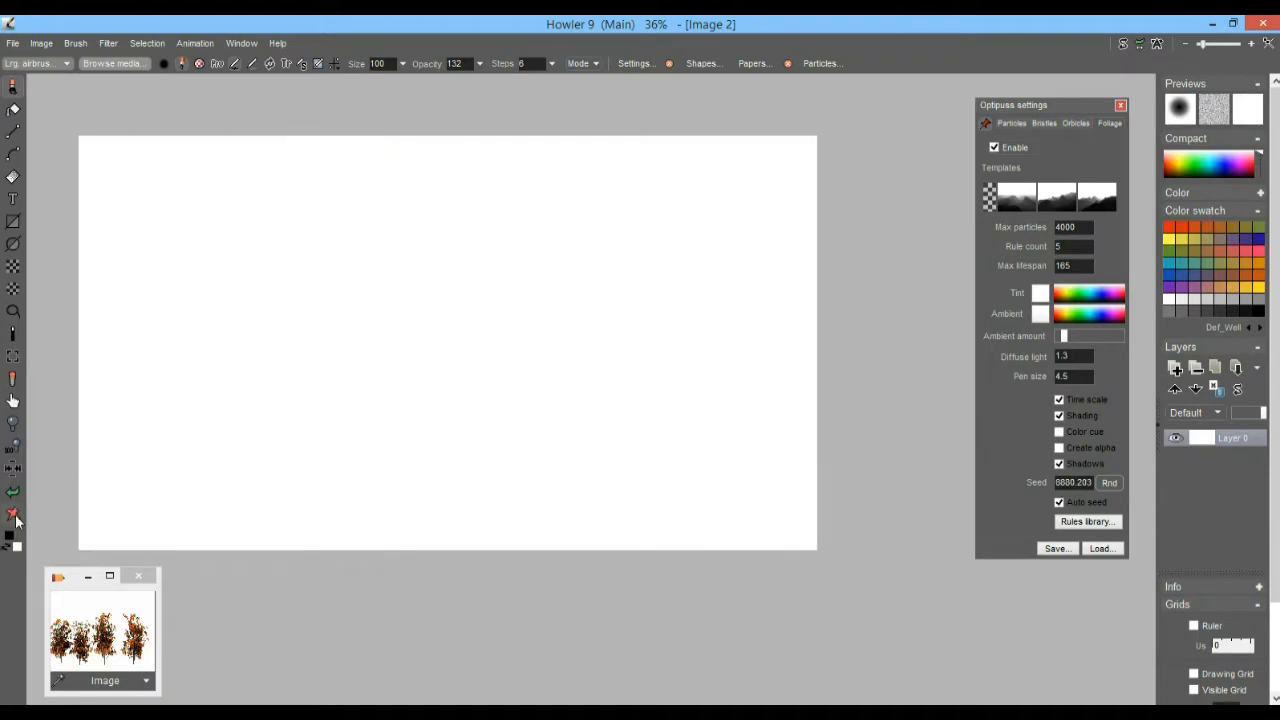
- Paint two willow trees side by side on the blank canvas at 100% zoom
{"action": "left_click", "coordinate": [13, 452]}
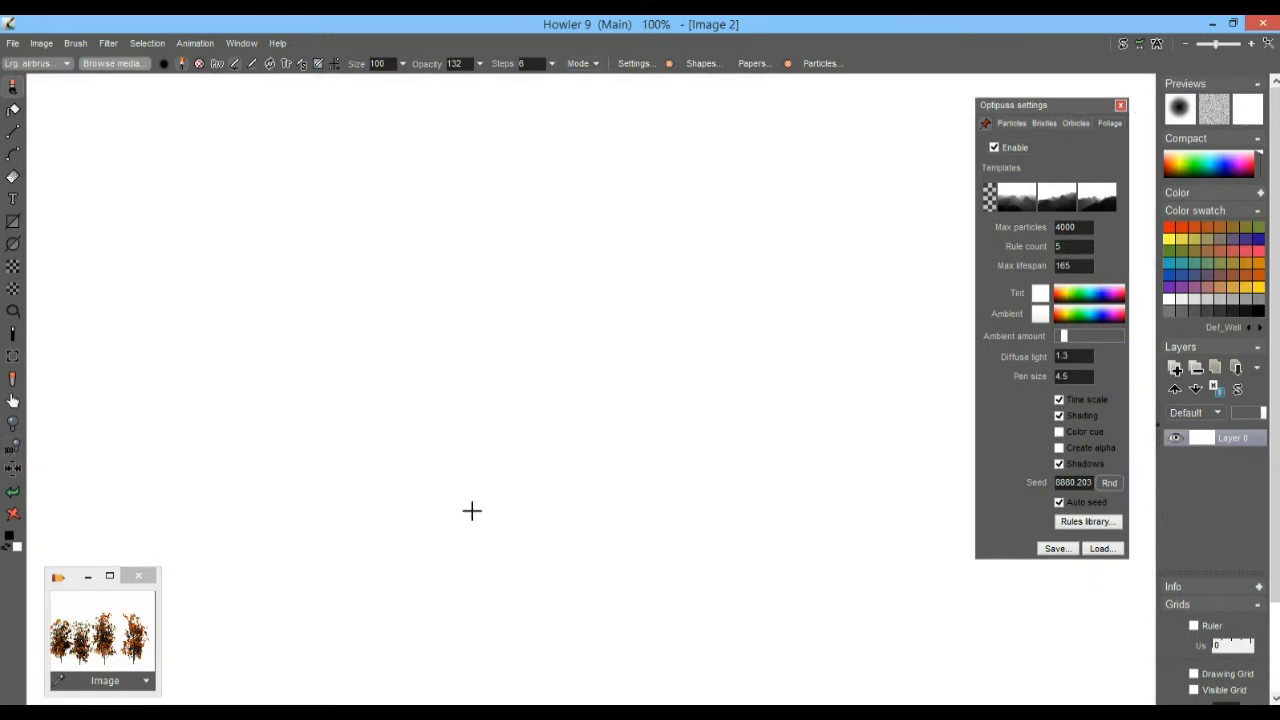
{"action": "mouse_move", "coordinate": [491, 660]}
{"action": "left_mouse_down"}
{"action": "mouse_move", "coordinate": [501, 316]}
{"action": "mouse_move", "coordinate": [555, 200]}
{"action": "left_mouse_up"}
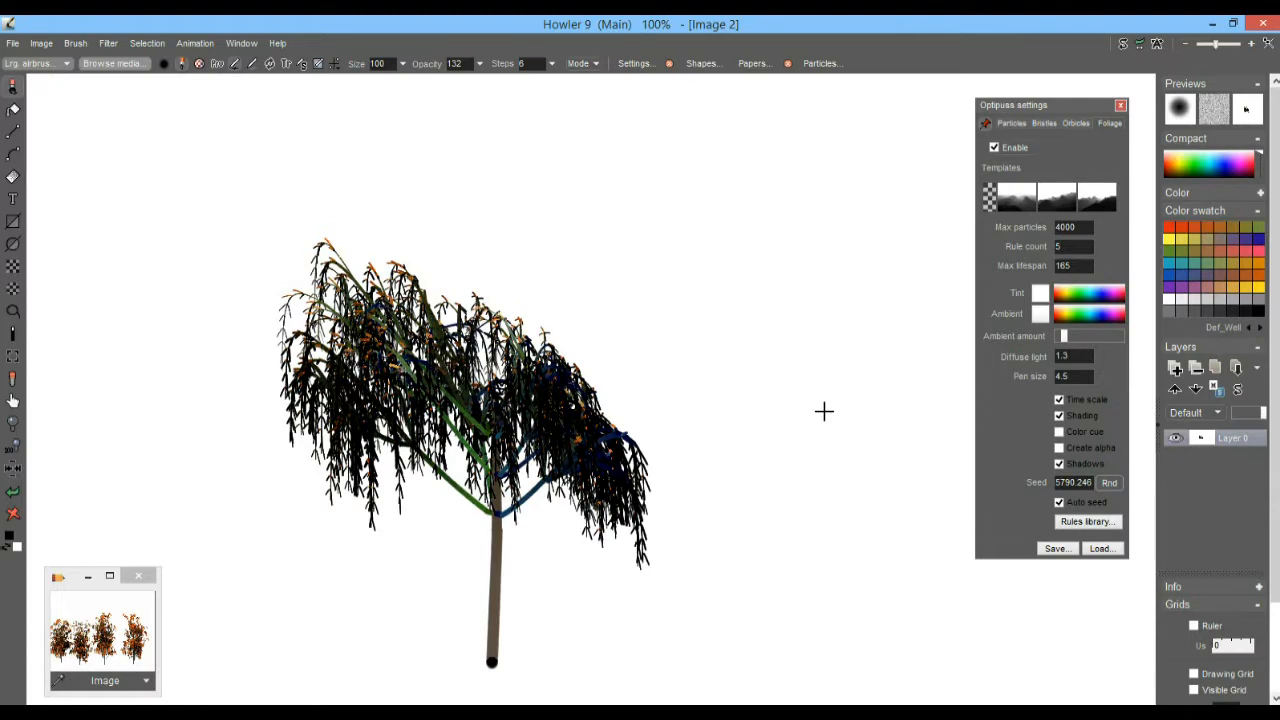
{"action": "mouse_move", "coordinate": [780, 628]}
{"action": "left_mouse_down"}
{"action": "mouse_move", "coordinate": [776, 546]}
{"action": "mouse_move", "coordinate": [665, 238]}
{"action": "mouse_move", "coordinate": [582, 175]}
{"action": "left_mouse_up"}
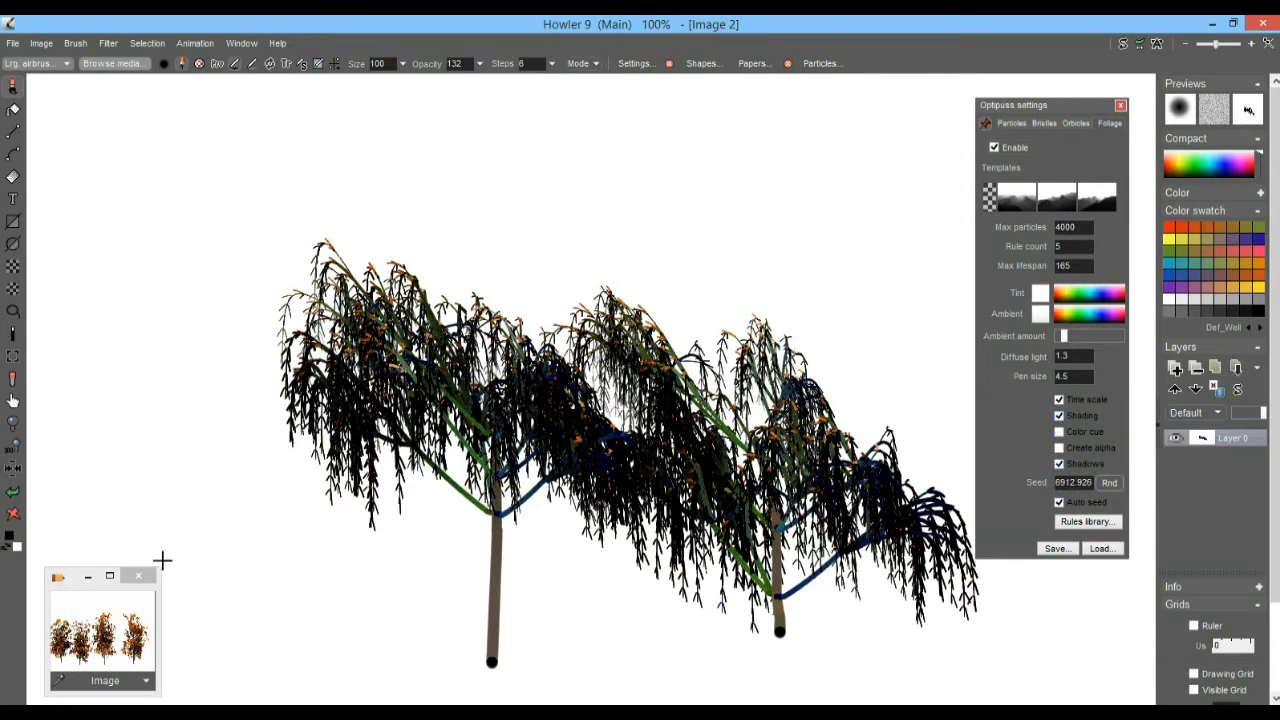
- Clear the canvas and turn off Shading for the foliage brush
{"action": "left_click", "coordinate": [13, 515]}
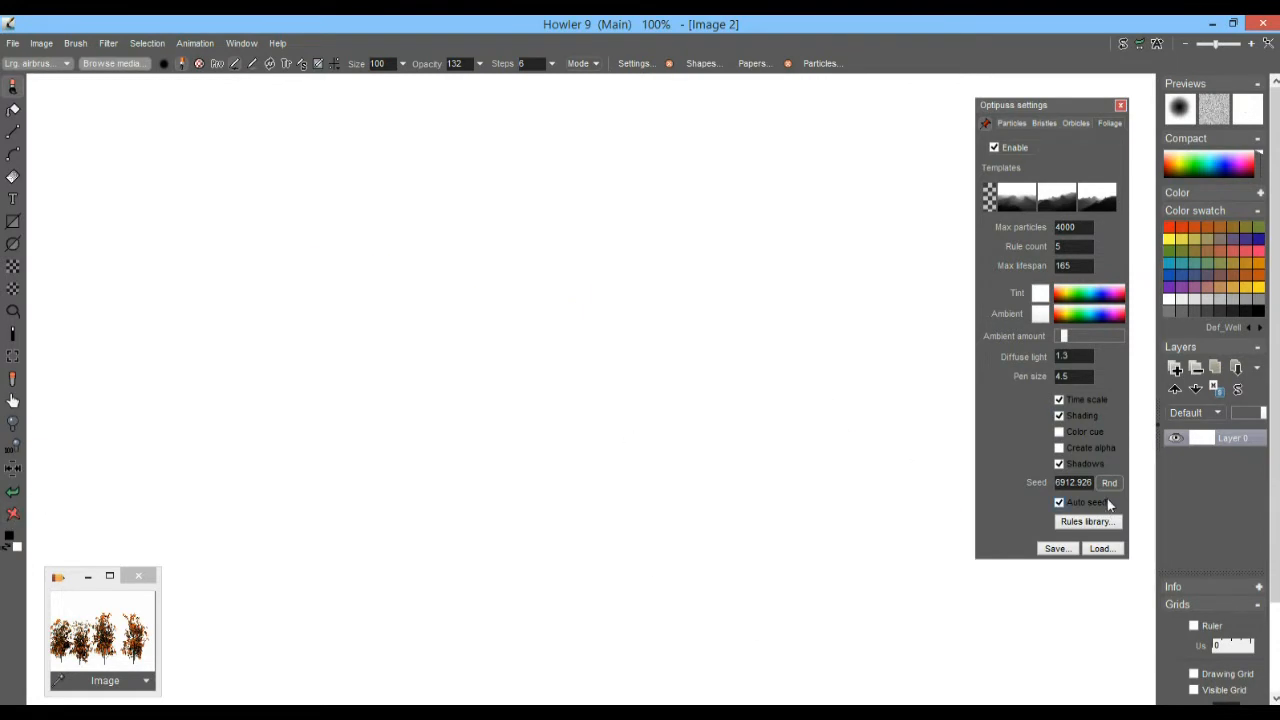
{"action": "left_click", "coordinate": [1059, 415]}
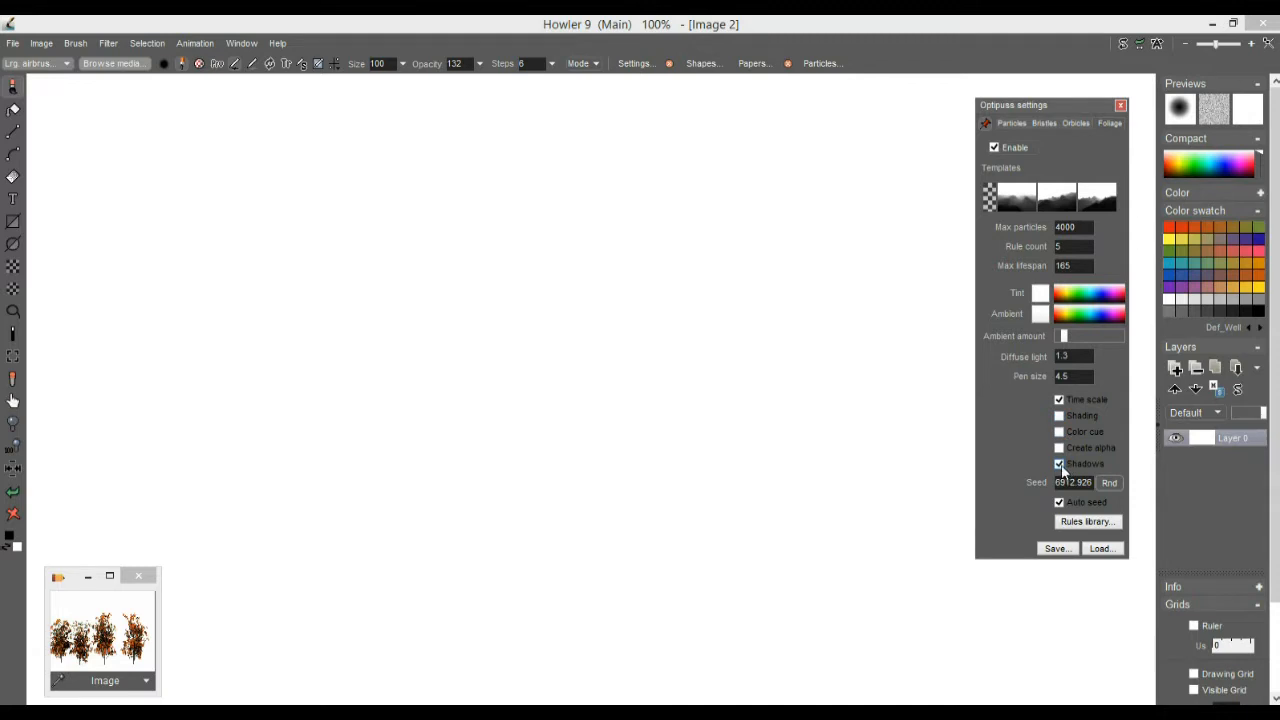
- Paint unshaded willow trees without shadows across the blank canvas, and clear the canvas
{"action": "left_click_drag", "start_coordinate": [285, 595], "coordinate": [269, 352]}
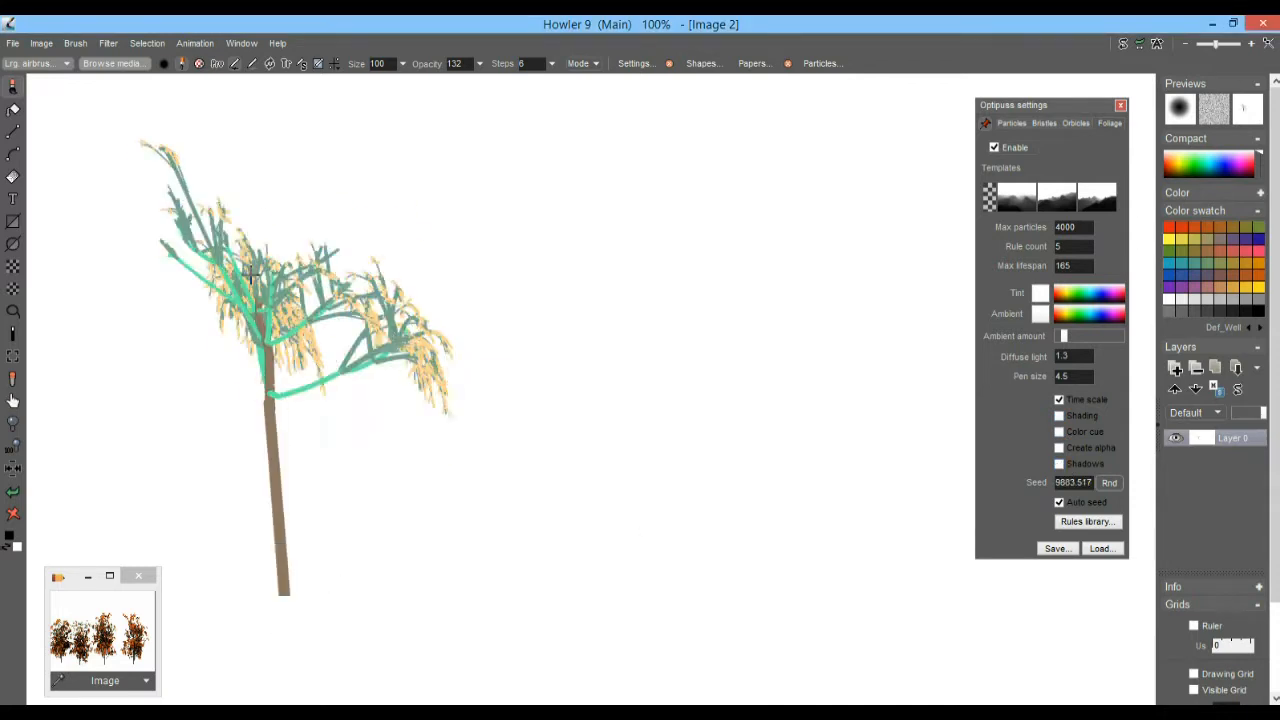
{"action": "left_click", "coordinate": [570, 618]}
{"action": "left_click", "coordinate": [792, 483]}
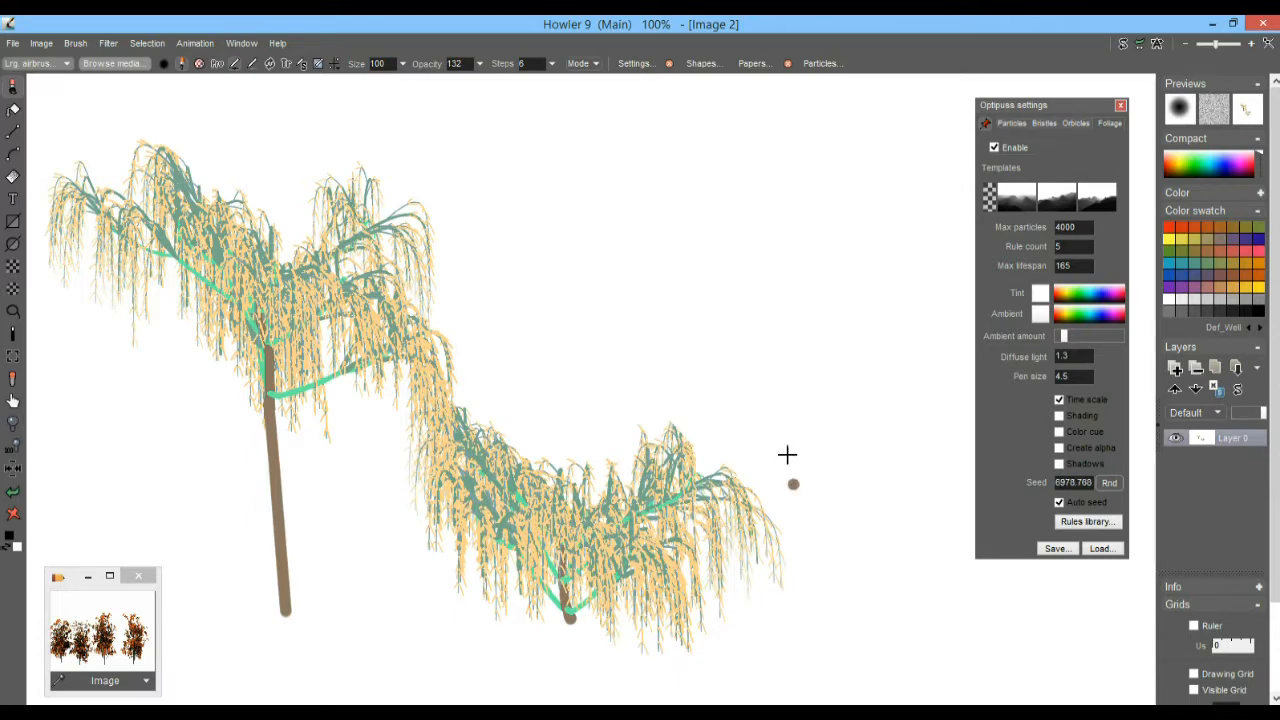
{"action": "left_click", "coordinate": [13, 514]}
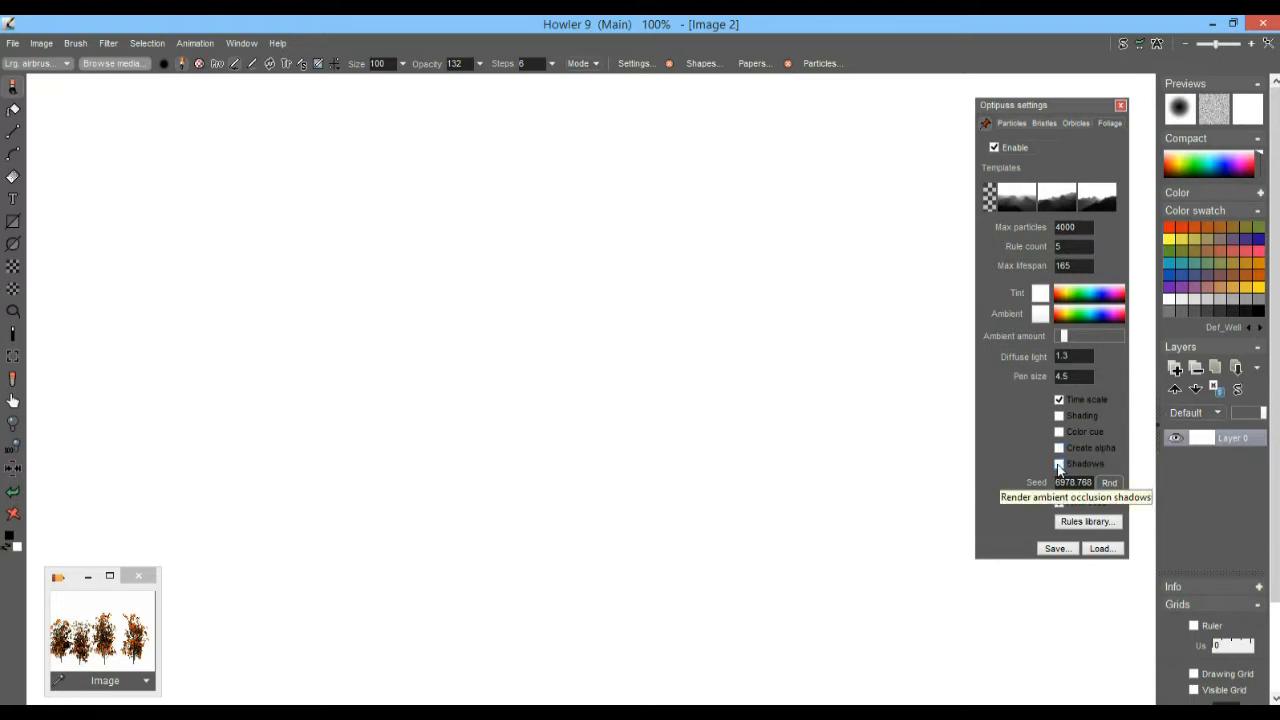
- Turn on Shading for the foliage brush and paint two willows, a tall one and a short-trunked one beside it
{"action": "left_click", "coordinate": [1059, 416]}
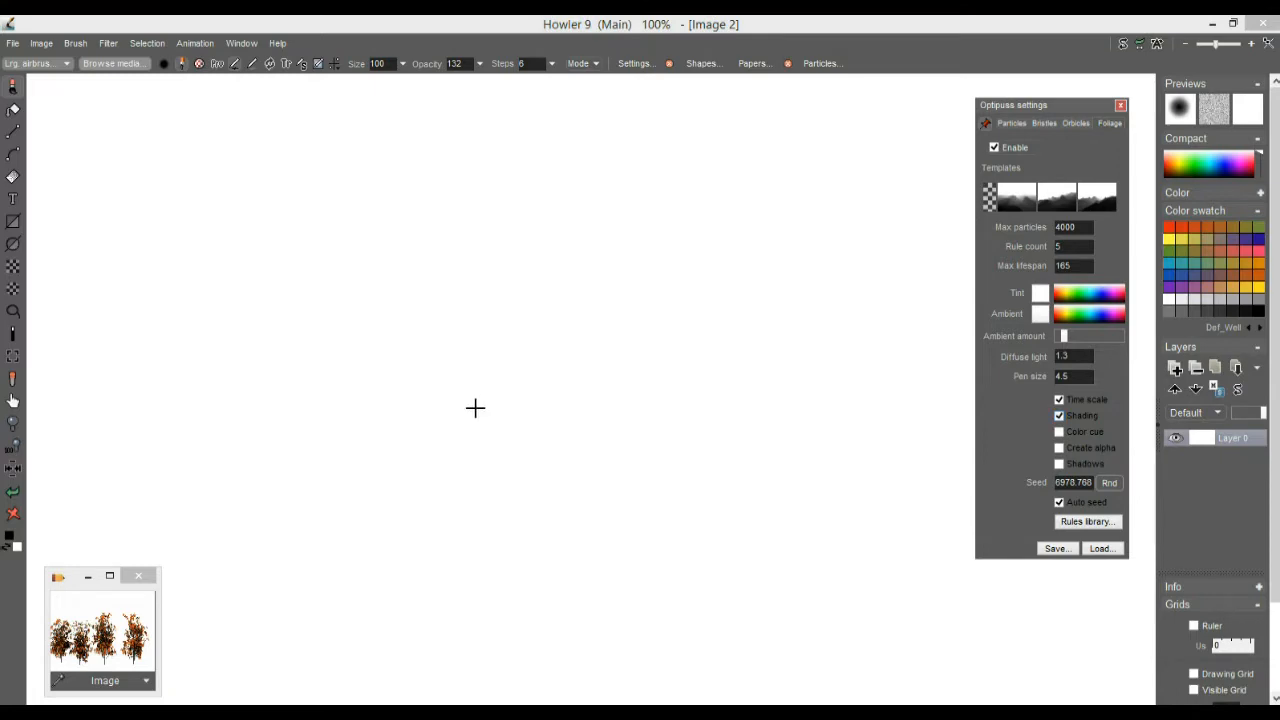
{"action": "left_click_drag", "start_coordinate": [285, 640], "coordinate": [317, 379]}
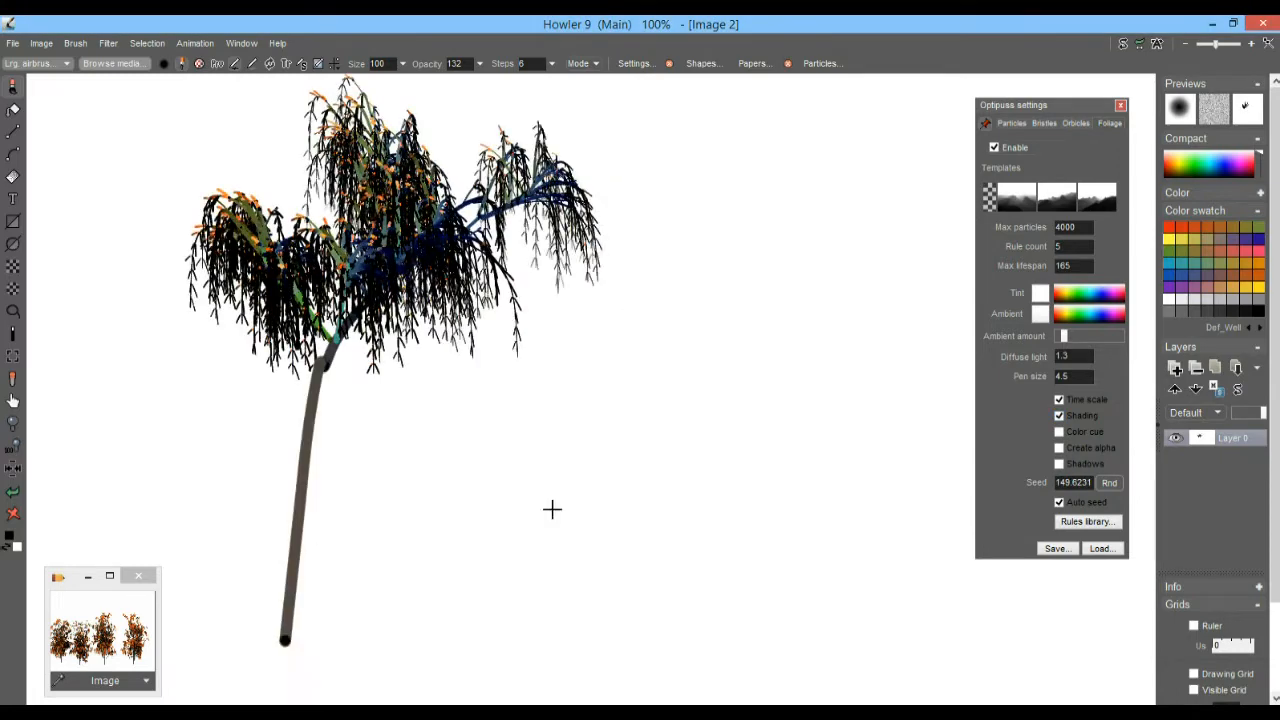
{"action": "left_click_drag", "start_coordinate": [592, 642], "coordinate": [586, 600]}
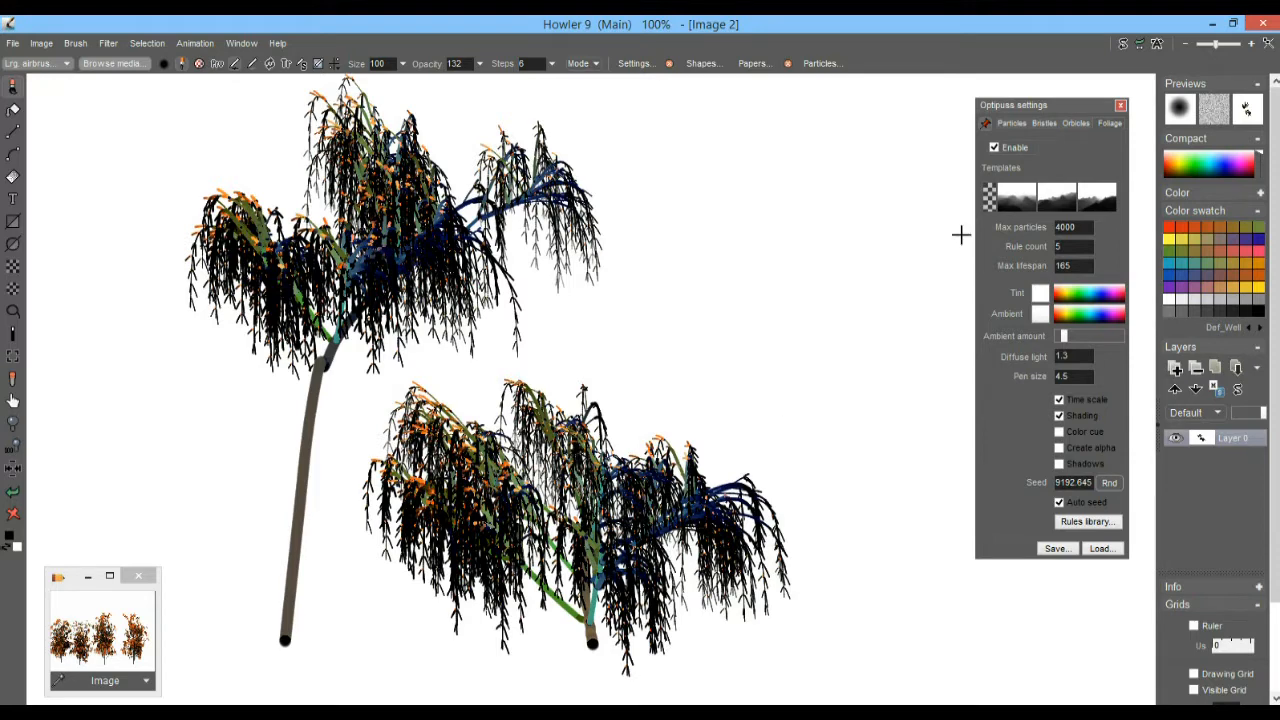
- Enable the particle brush and paint shaded grass clumps beside and over the short-trunked willow
{"action": "left_click", "coordinate": [1012, 123]}
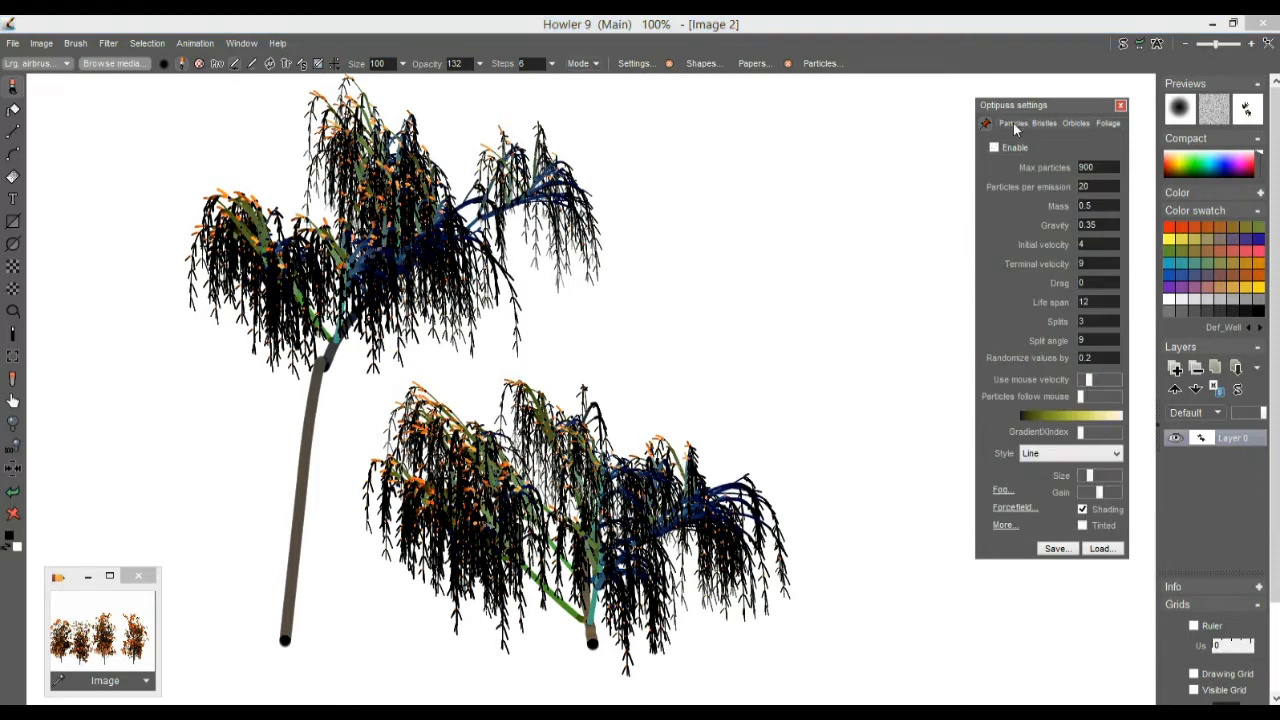
{"action": "mouse_move", "coordinate": [804, 290]}
{"action": "left_mouse_down"}
{"action": "mouse_move", "coordinate": [785, 268]}
{"action": "mouse_move", "coordinate": [791, 246]}
{"action": "mouse_move", "coordinate": [853, 310]}
{"action": "mouse_move", "coordinate": [876, 281]}
{"action": "left_mouse_up"}
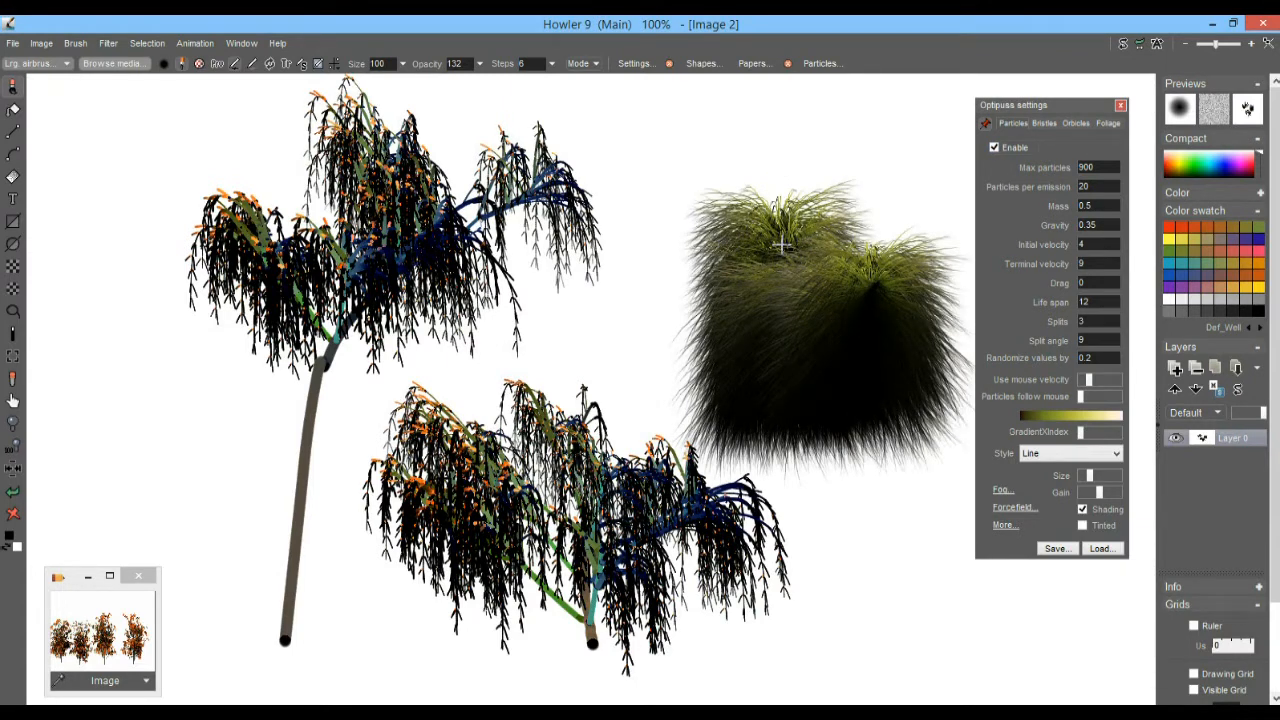
{"action": "mouse_move", "coordinate": [733, 562]}
{"action": "left_mouse_down"}
{"action": "mouse_move", "coordinate": [605, 500]}
{"action": "mouse_move", "coordinate": [800, 386]}
{"action": "mouse_move", "coordinate": [671, 499]}
{"action": "left_mouse_up"}
{"action": "scroll", "coordinate": [666, 480], "scroll_direction": "up", "scroll_amount": 6}
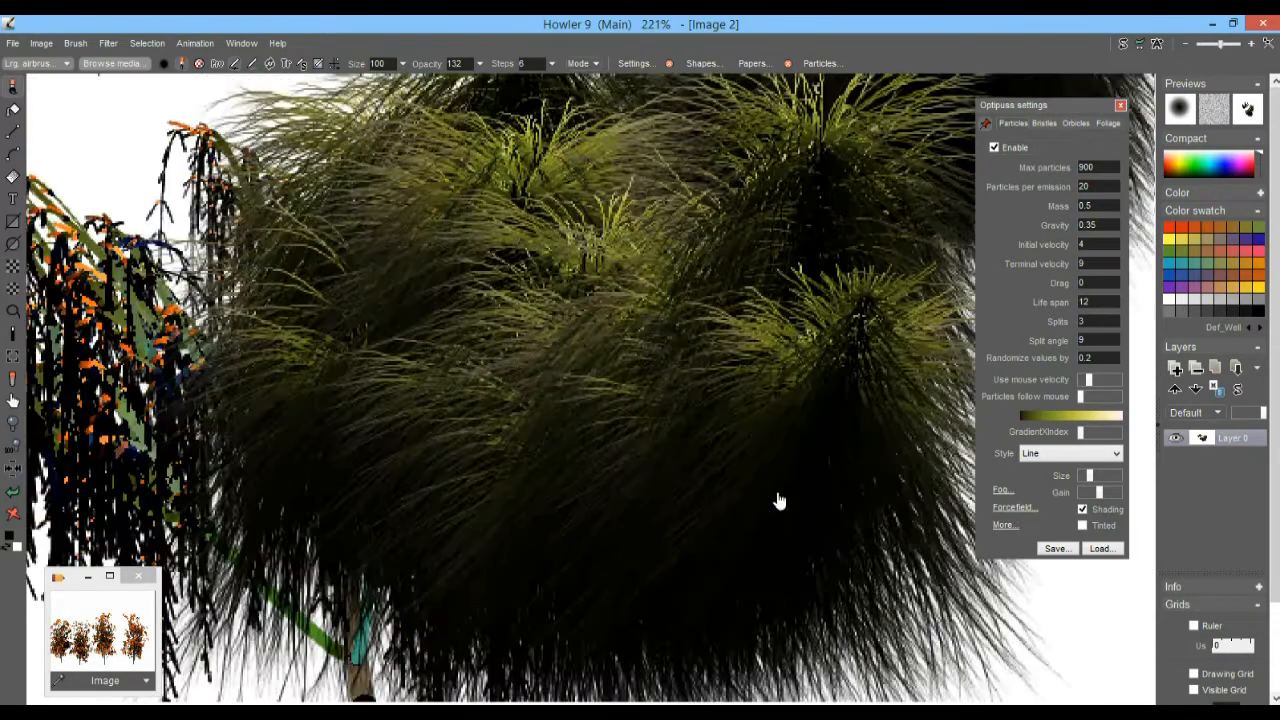
{"action": "left_click_drag", "start_coordinate": [779, 500], "coordinate": [589, 449]}
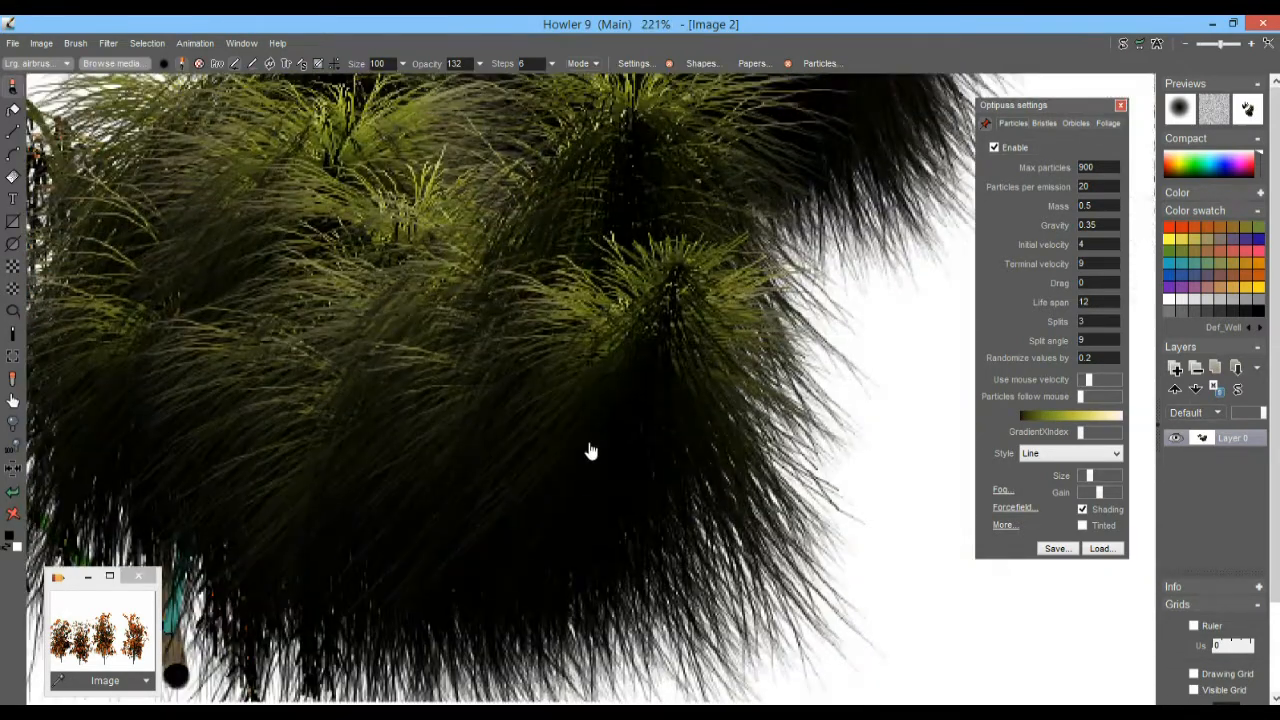
- Paint over the grass clump with particle Shading turned off, and again with Shading turned back on
{"action": "left_click", "coordinate": [1082, 510]}
{"action": "mouse_move", "coordinate": [626, 364]}
{"action": "left_mouse_down"}
{"action": "mouse_move", "coordinate": [659, 322]}
{"action": "mouse_move", "coordinate": [644, 353]}
{"action": "mouse_move", "coordinate": [474, 326]}
{"action": "mouse_move", "coordinate": [581, 353]}
{"action": "mouse_move", "coordinate": [640, 418]}
{"action": "mouse_move", "coordinate": [679, 405]}
{"action": "left_mouse_up"}
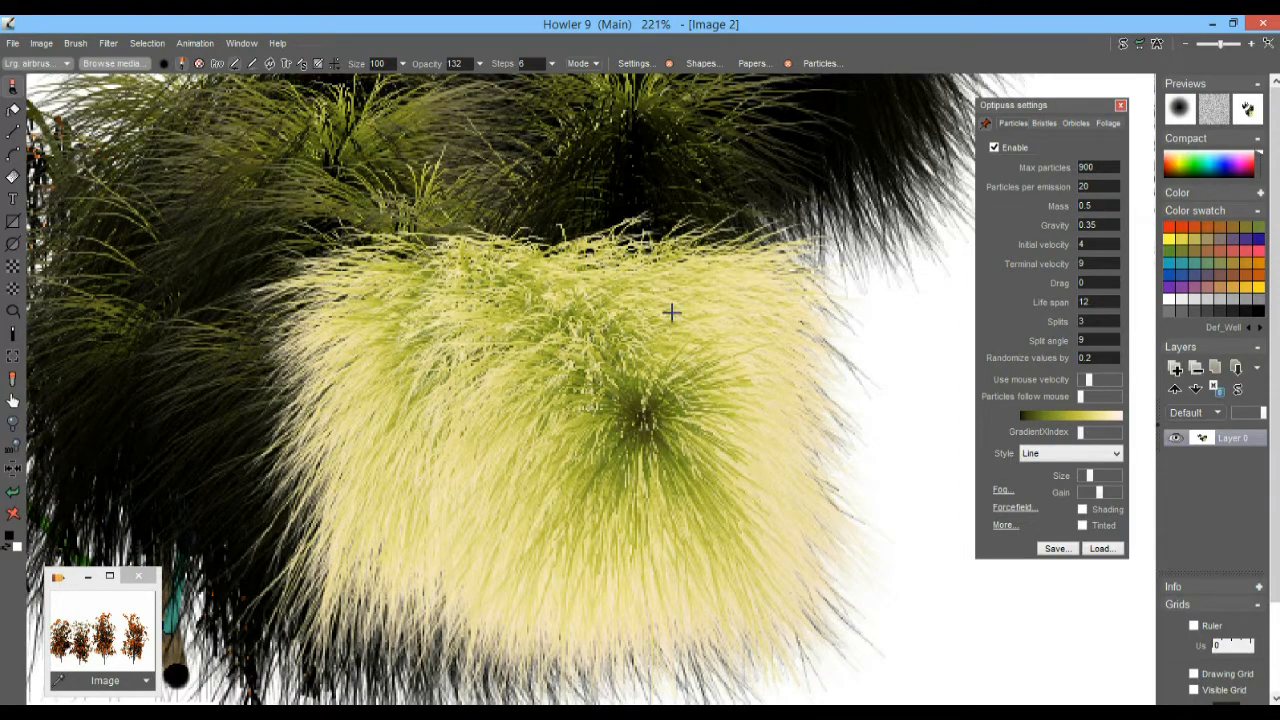
{"action": "left_click", "coordinate": [1082, 510]}
{"action": "mouse_move", "coordinate": [696, 356]}
{"action": "left_mouse_down"}
{"action": "mouse_move", "coordinate": [653, 303]}
{"action": "mouse_move", "coordinate": [708, 342]}
{"action": "mouse_move", "coordinate": [712, 368]}
{"action": "mouse_move", "coordinate": [545, 355]}
{"action": "mouse_move", "coordinate": [481, 365]}
{"action": "left_mouse_up"}
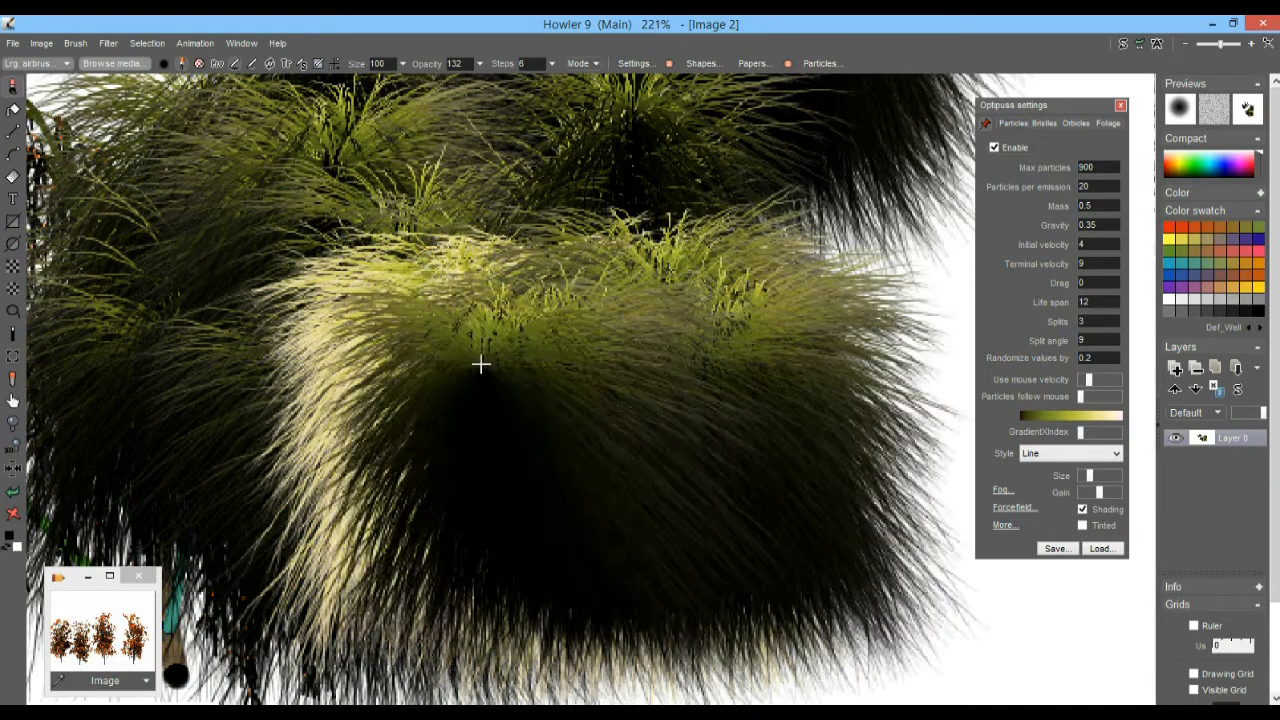
- Set the particles' initial velocity to 8 and paint longer grass over the clumps and across the lower canvas
{"action": "left_click", "coordinate": [1107, 247]}
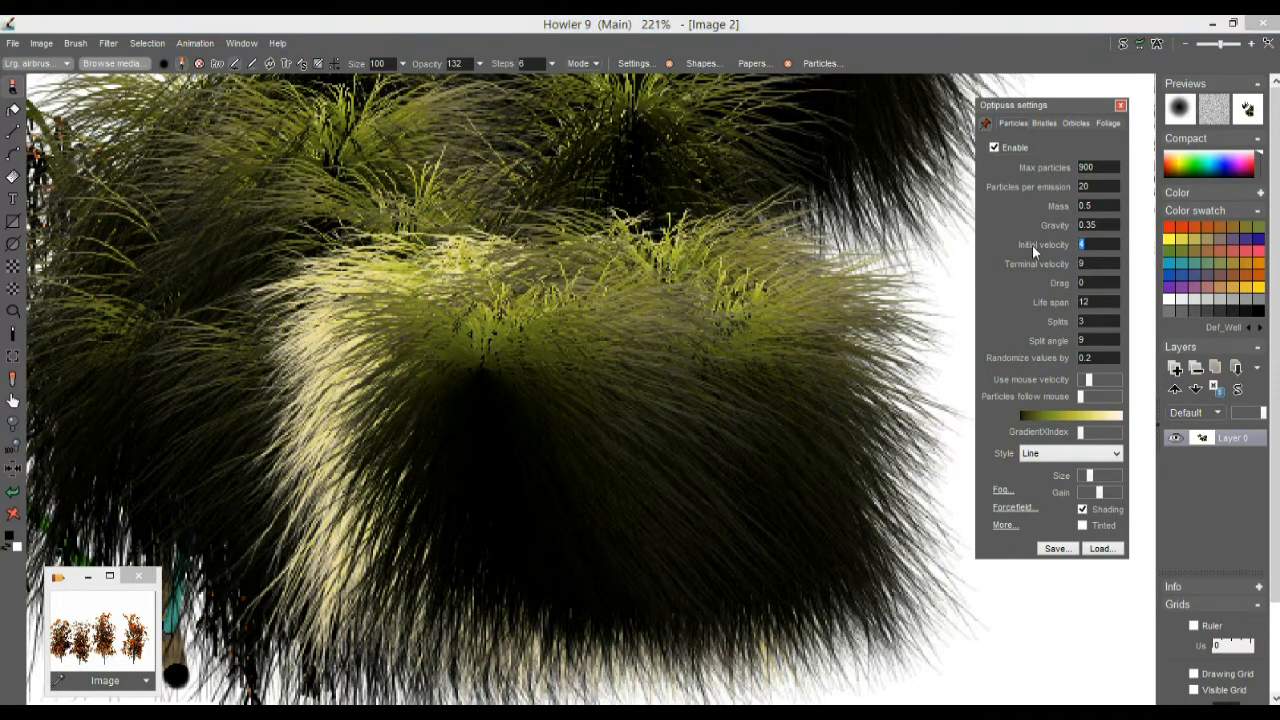
{"action": "type", "text": "8"}
{"action": "left_click_drag", "start_coordinate": [554, 354], "coordinate": [580, 409]}
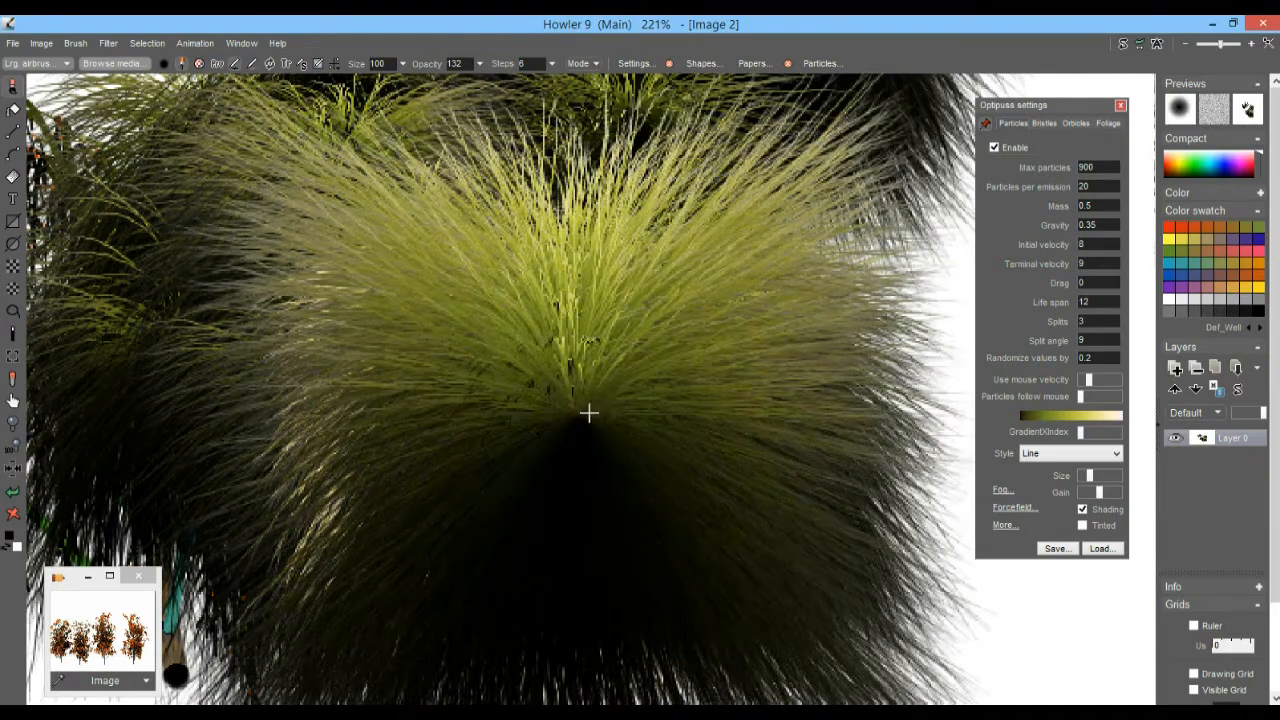
{"action": "left_click_drag", "start_coordinate": [362, 472], "coordinate": [729, 517]}
{"action": "mouse_move", "coordinate": [483, 434]}
{"action": "left_mouse_down"}
{"action": "mouse_move", "coordinate": [476, 446]}
{"action": "mouse_move", "coordinate": [517, 460]}
{"action": "left_mouse_up"}
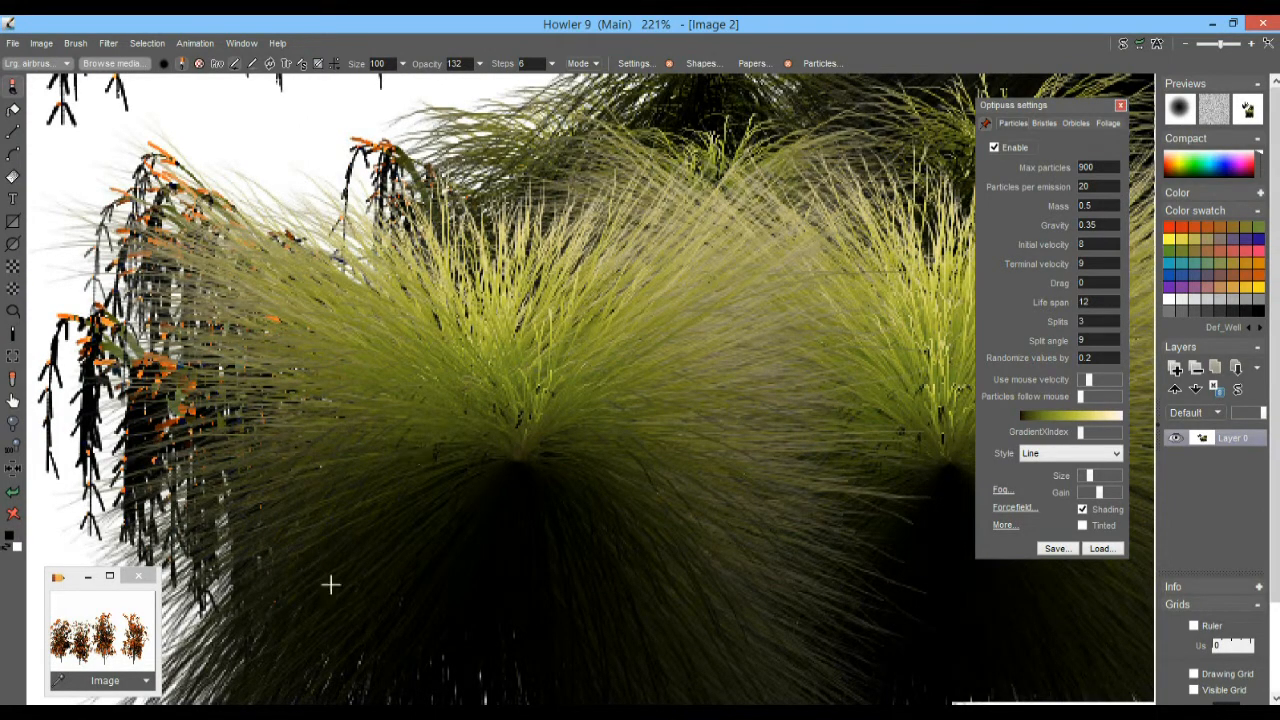
{"action": "mouse_move", "coordinate": [453, 507]}
{"action": "left_mouse_down"}
{"action": "mouse_move", "coordinate": [411, 302]}
{"action": "mouse_move", "coordinate": [443, 571]}
{"action": "mouse_move", "coordinate": [611, 360]}
{"action": "mouse_move", "coordinate": [749, 240]}
{"action": "left_mouse_up"}
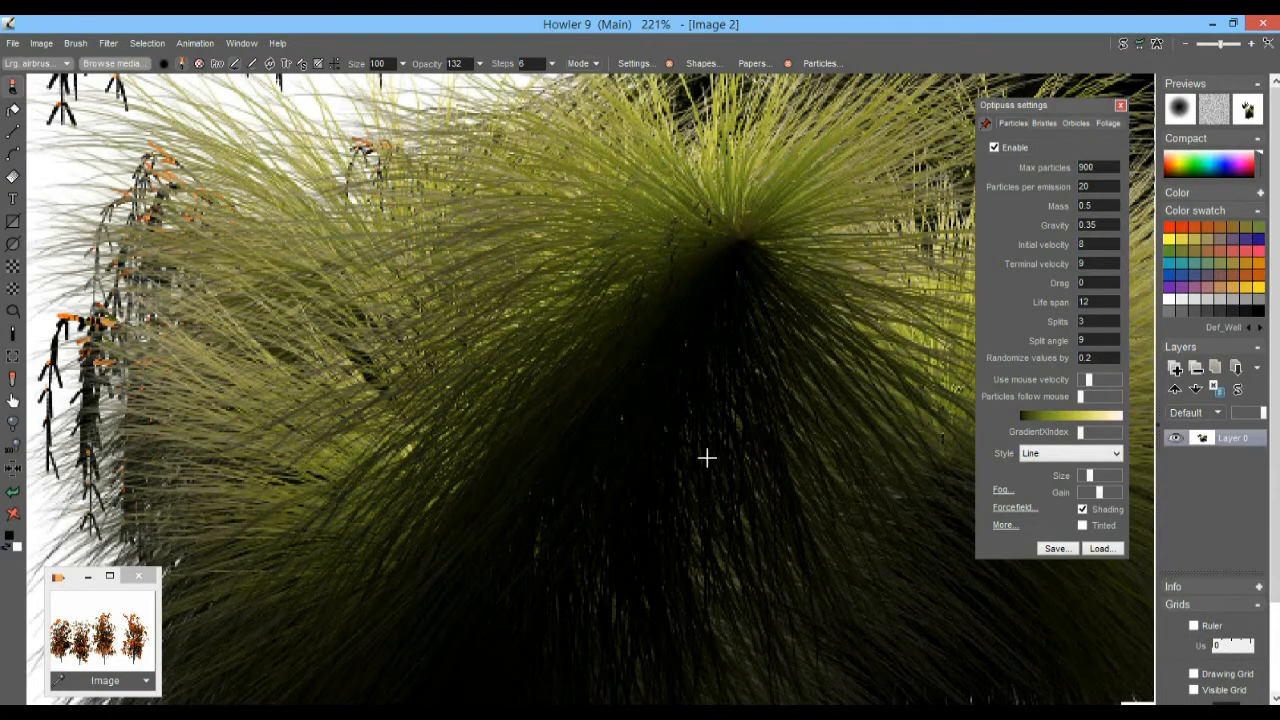
{"action": "scroll", "coordinate": [656, 397], "scroll_direction": "down", "scroll_amount": 4}
{"action": "mouse_move", "coordinate": [625, 388]}
{"action": "left_mouse_down"}
{"action": "mouse_move", "coordinate": [574, 429]}
{"action": "mouse_move", "coordinate": [706, 494]}
{"action": "mouse_move", "coordinate": [486, 517]}
{"action": "mouse_move", "coordinate": [862, 505]}
{"action": "mouse_move", "coordinate": [337, 563]}
{"action": "mouse_move", "coordinate": [723, 589]}
{"action": "mouse_move", "coordinate": [811, 626]}
{"action": "mouse_move", "coordinate": [296, 612]}
{"action": "mouse_move", "coordinate": [860, 663]}
{"action": "mouse_move", "coordinate": [907, 620]}
{"action": "left_mouse_up"}
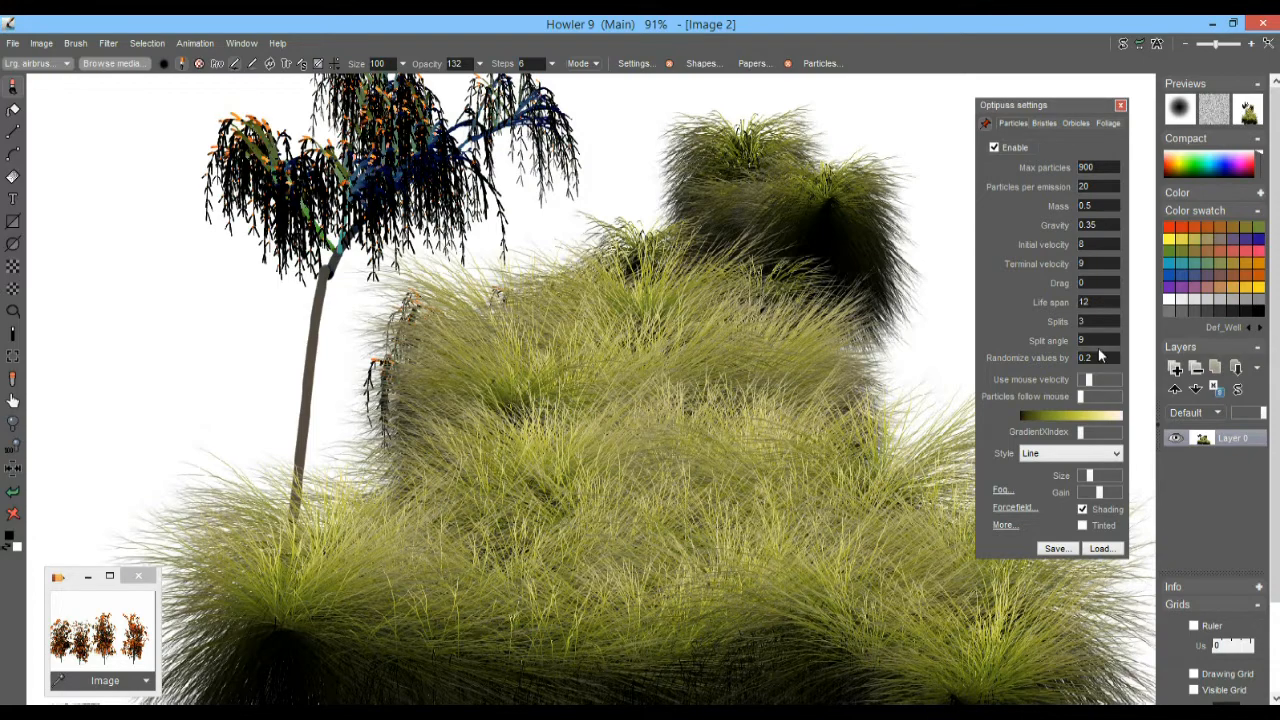
- Turn off Shading for the particle brush, open the foliage settings, and paint a light grass clump mid-canvas
{"action": "left_click", "coordinate": [1084, 509]}
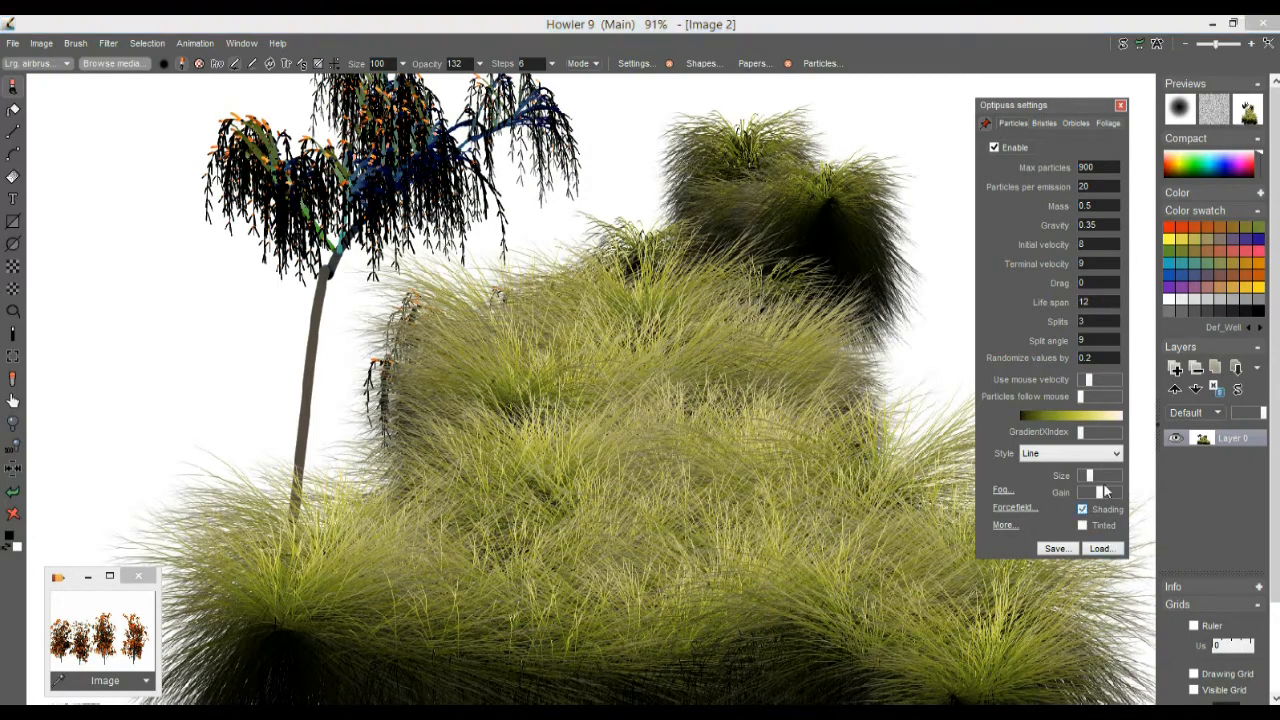
{"action": "left_click", "coordinate": [1106, 123]}
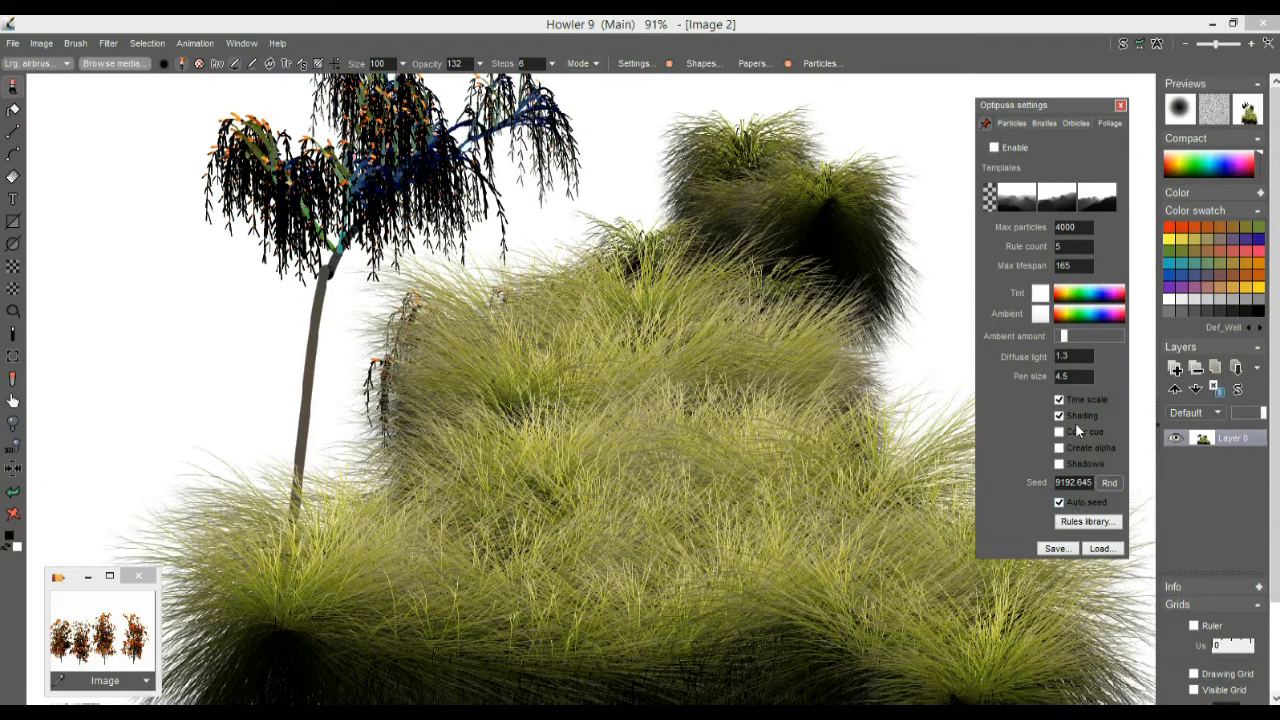
{"action": "left_click", "coordinate": [588, 468]}
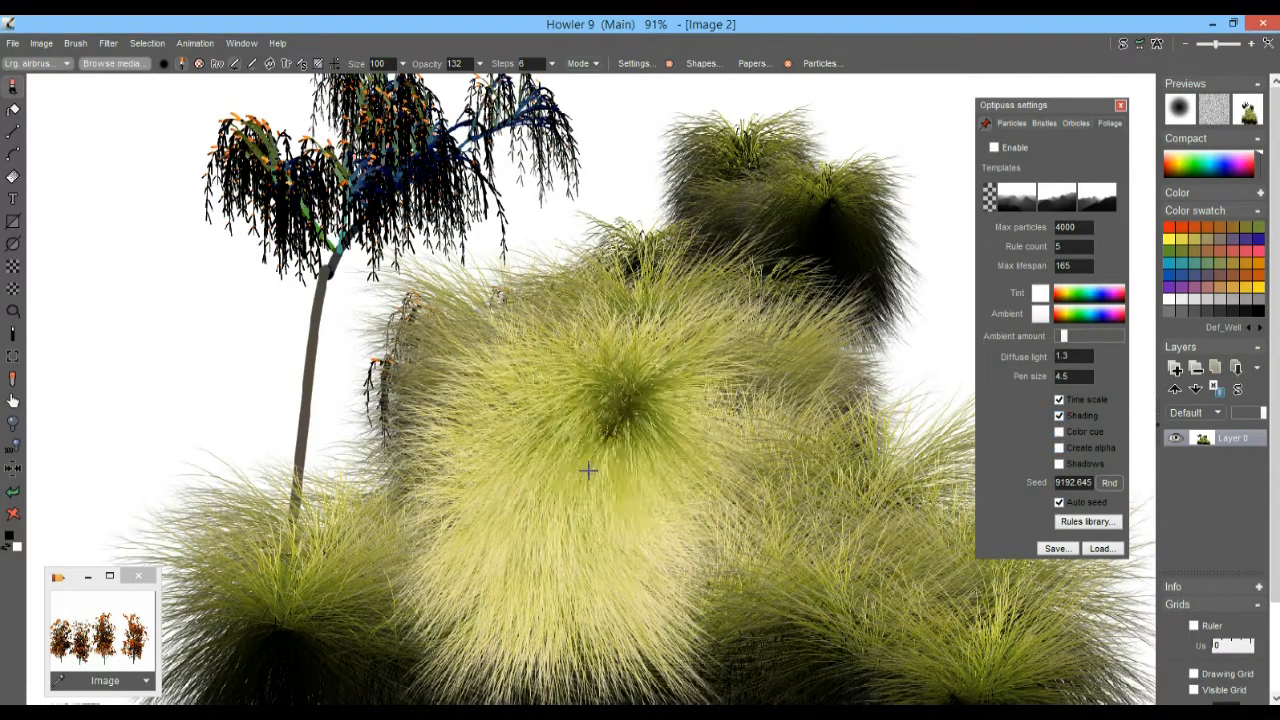
- Enable the foliage brush to paint a test willow over the grass, and clear the canvas
{"action": "left_click", "coordinate": [1022, 147]}
{"action": "left_click", "coordinate": [765, 591]}
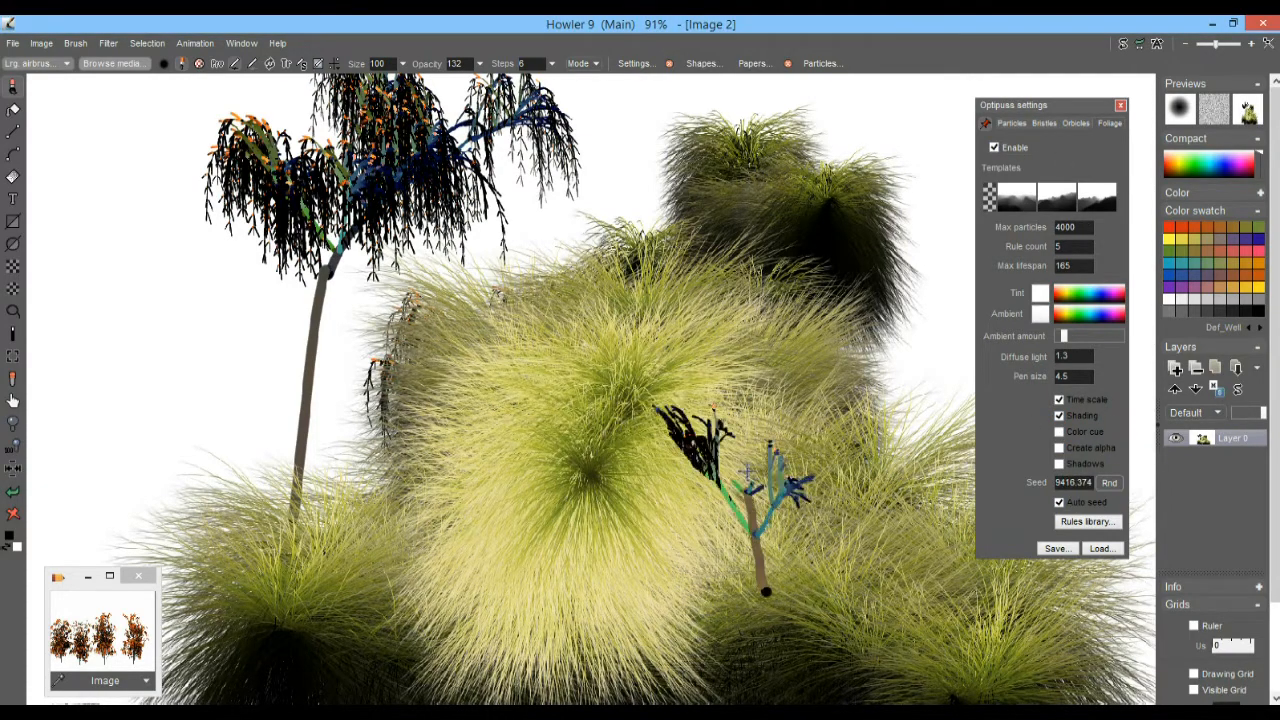
{"action": "left_click", "coordinate": [13, 514]}
- Paint a willow with a long curving trunk across the blank canvas and a second willow beside the far end of its canopy
{"action": "left_click", "coordinate": [338, 538]}
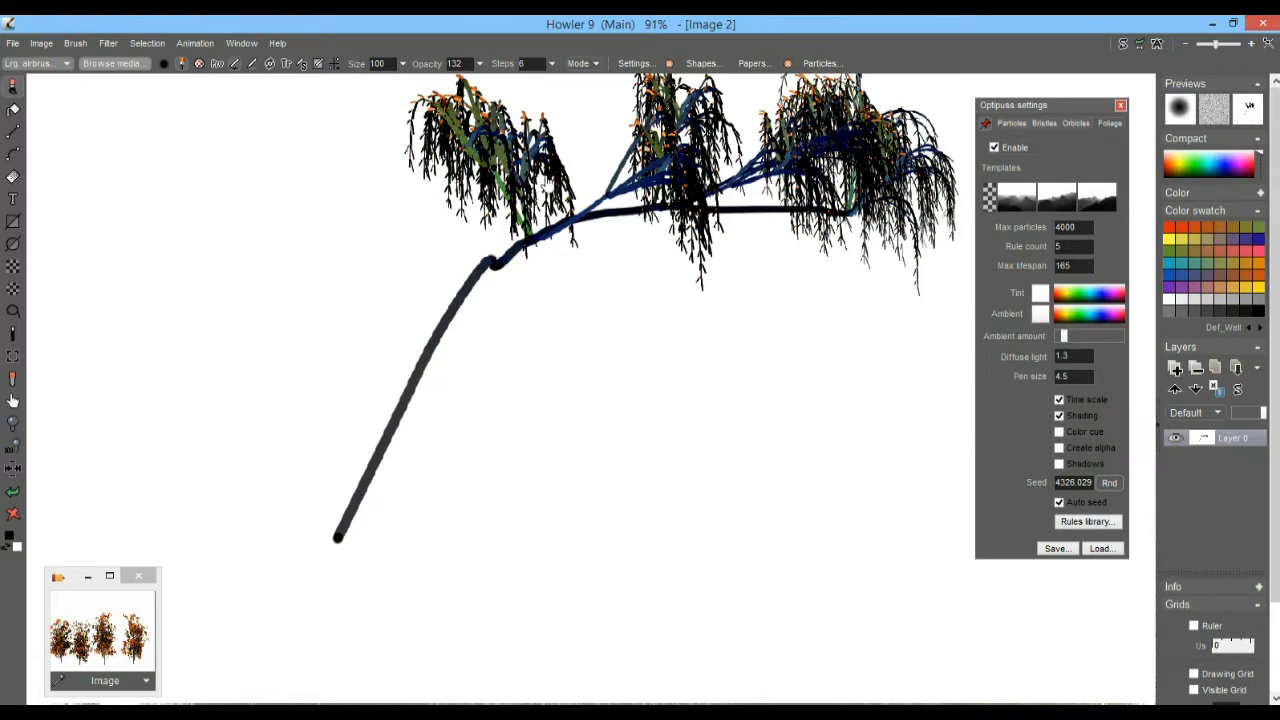
{"action": "scroll", "coordinate": [548, 222], "scroll_direction": "up", "scroll_amount": 4}
{"action": "scroll", "coordinate": [580, 449], "scroll_direction": "up", "scroll_amount": 3}
{"action": "scroll", "coordinate": [580, 206], "scroll_direction": "up", "scroll_amount": 2}
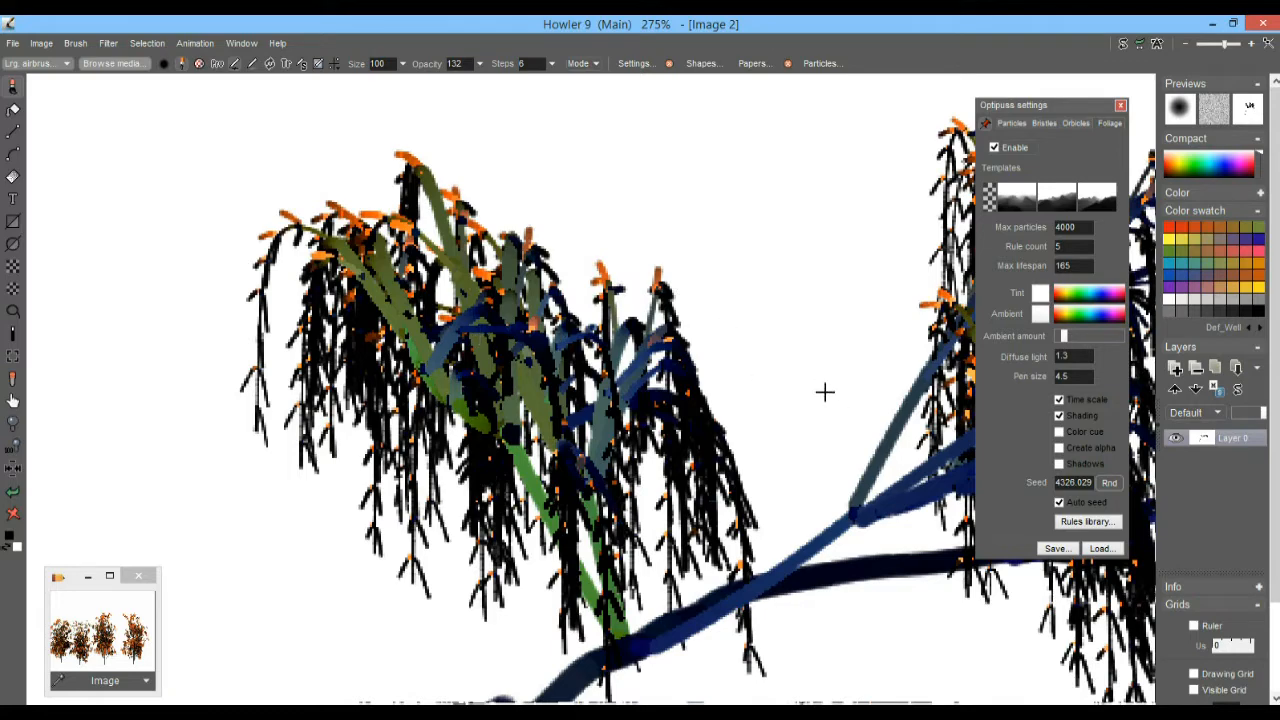
{"action": "mouse_move", "coordinate": [758, 382]}
{"action": "left_mouse_down"}
{"action": "mouse_move", "coordinate": [580, 306]}
{"action": "mouse_move", "coordinate": [382, 318]}
{"action": "left_mouse_up"}
{"action": "mouse_move", "coordinate": [714, 318]}
{"action": "left_mouse_down"}
{"action": "mouse_move", "coordinate": [591, 355]}
{"action": "mouse_move", "coordinate": [318, 365]}
{"action": "mouse_move", "coordinate": [302, 348]}
{"action": "left_mouse_up"}
{"action": "mouse_move", "coordinate": [864, 382]}
{"action": "left_mouse_down"}
{"action": "mouse_move", "coordinate": [645, 362]}
{"action": "mouse_move", "coordinate": [634, 348]}
{"action": "left_mouse_up"}
{"action": "mouse_move", "coordinate": [753, 400]}
{"action": "left_mouse_down"}
{"action": "mouse_move", "coordinate": [628, 322]}
{"action": "mouse_move", "coordinate": [496, 315]}
{"action": "left_mouse_up"}
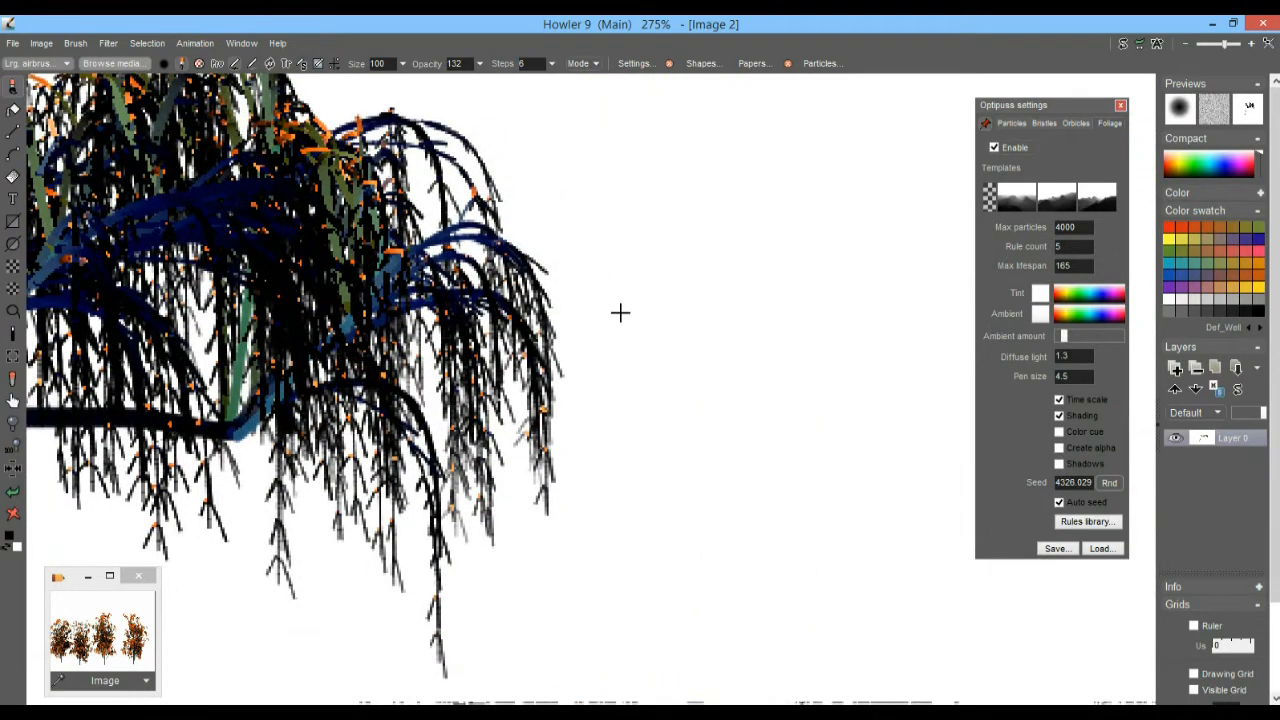
{"action": "left_click", "coordinate": [635, 388]}
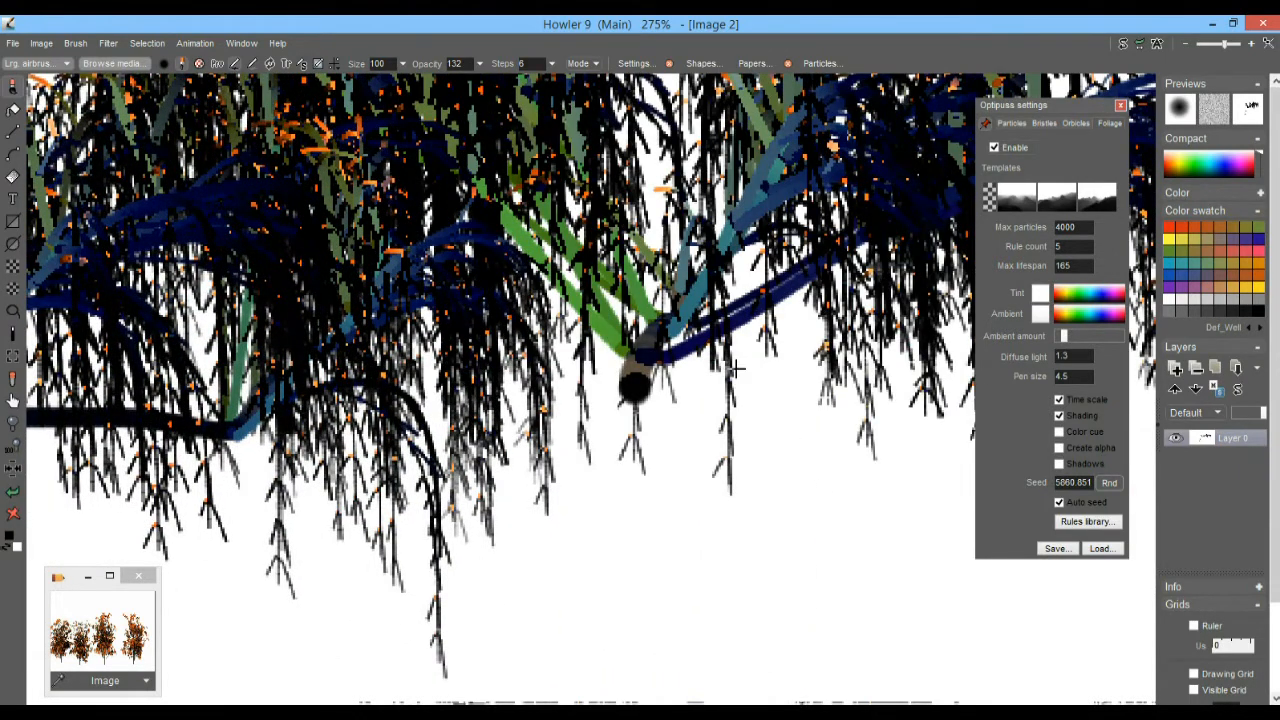
{"action": "scroll", "coordinate": [736, 369], "scroll_direction": "down", "scroll_amount": 5}
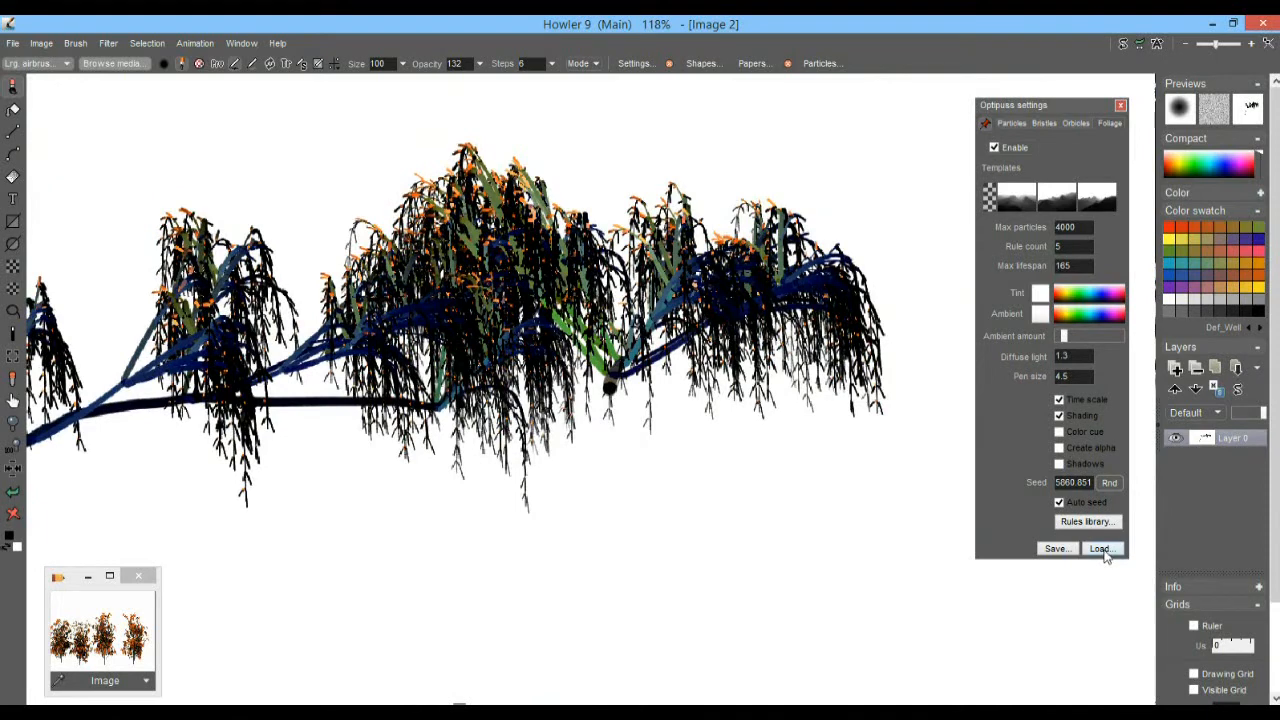
- Load the Tropical 03 foliage preset, test it over the willows, and clear the canvas
{"action": "left_click", "coordinate": [1102, 549]}
{"action": "left_click", "coordinate": [1022, 335]}
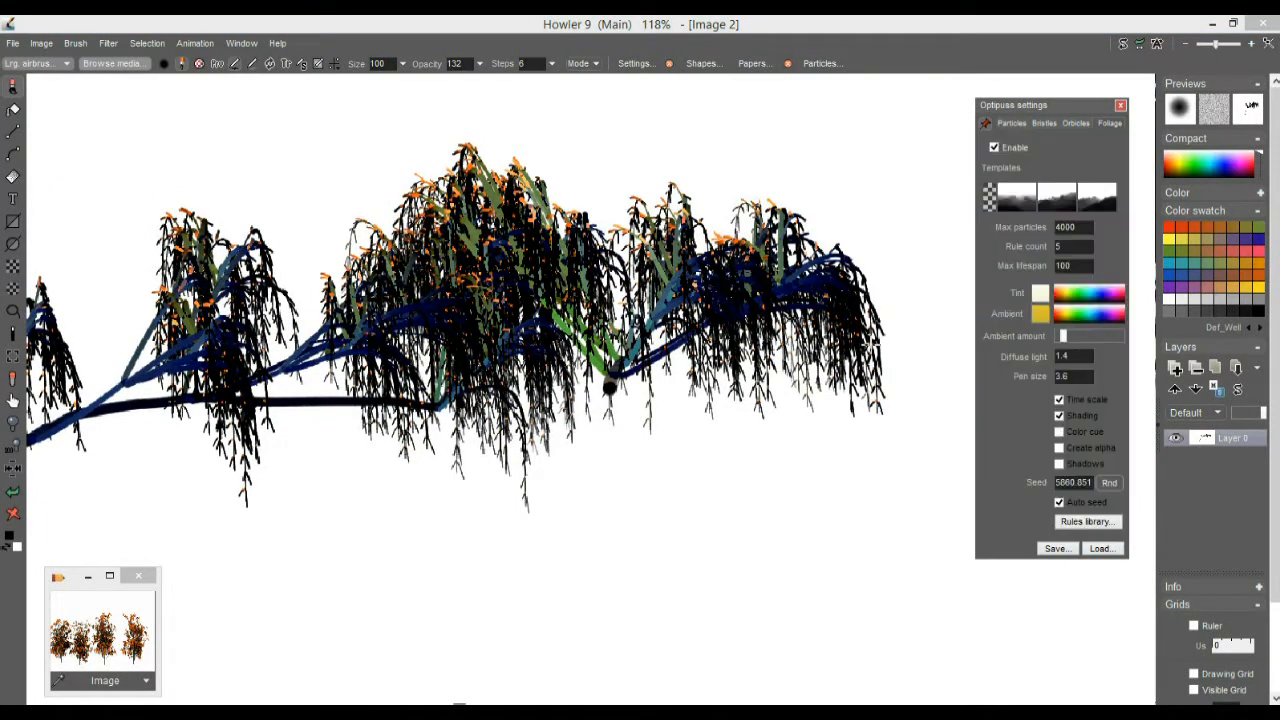
{"action": "left_click", "coordinate": [740, 532]}
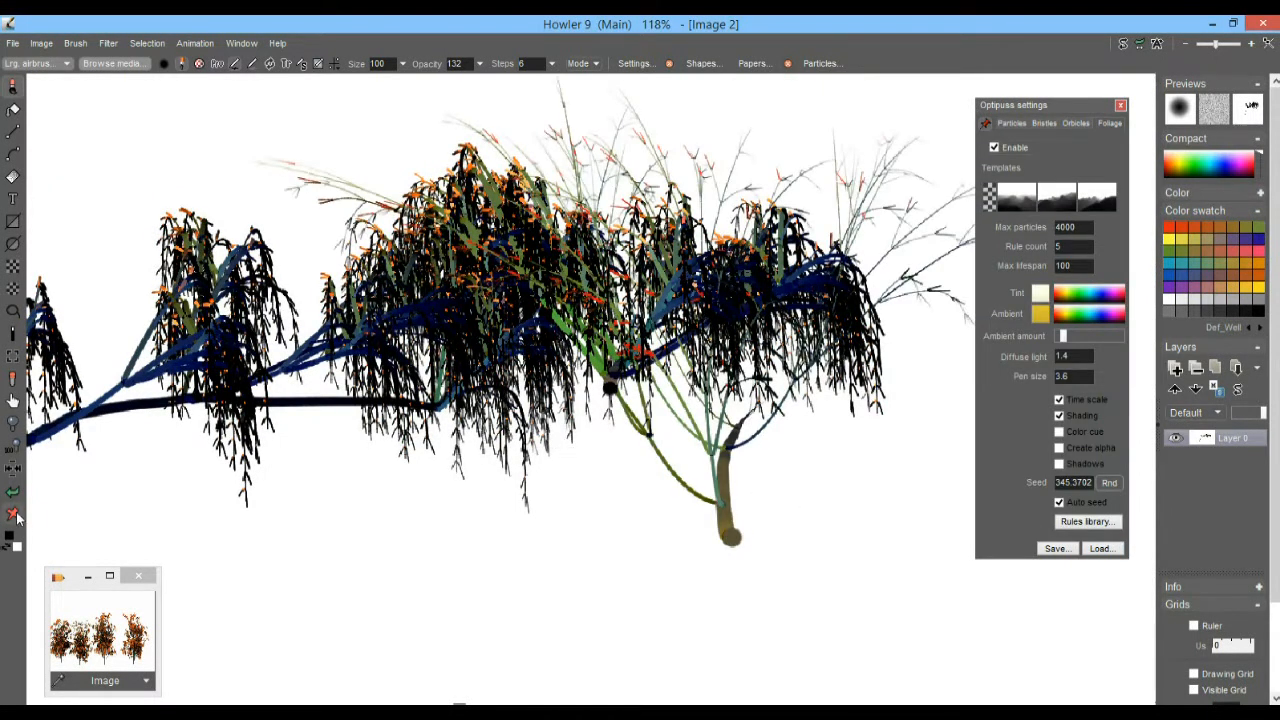
{"action": "left_click", "coordinate": [13, 514]}
- Paint one leaning tropical plant on the blank canvas and examine its fine twigs up close
{"action": "left_click", "coordinate": [368, 629]}
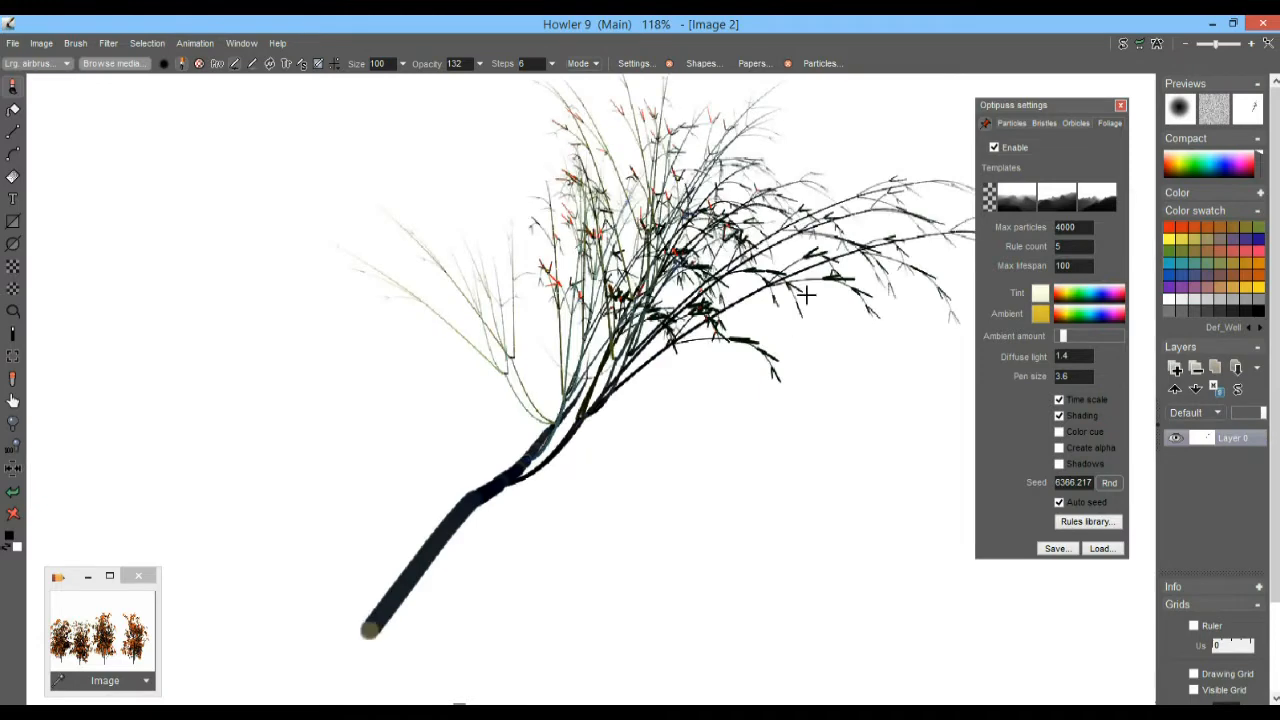
{"action": "left_click_drag", "start_coordinate": [811, 320], "coordinate": [477, 491]}
{"action": "scroll", "coordinate": [408, 391], "scroll_direction": "up", "scroll_amount": 8}
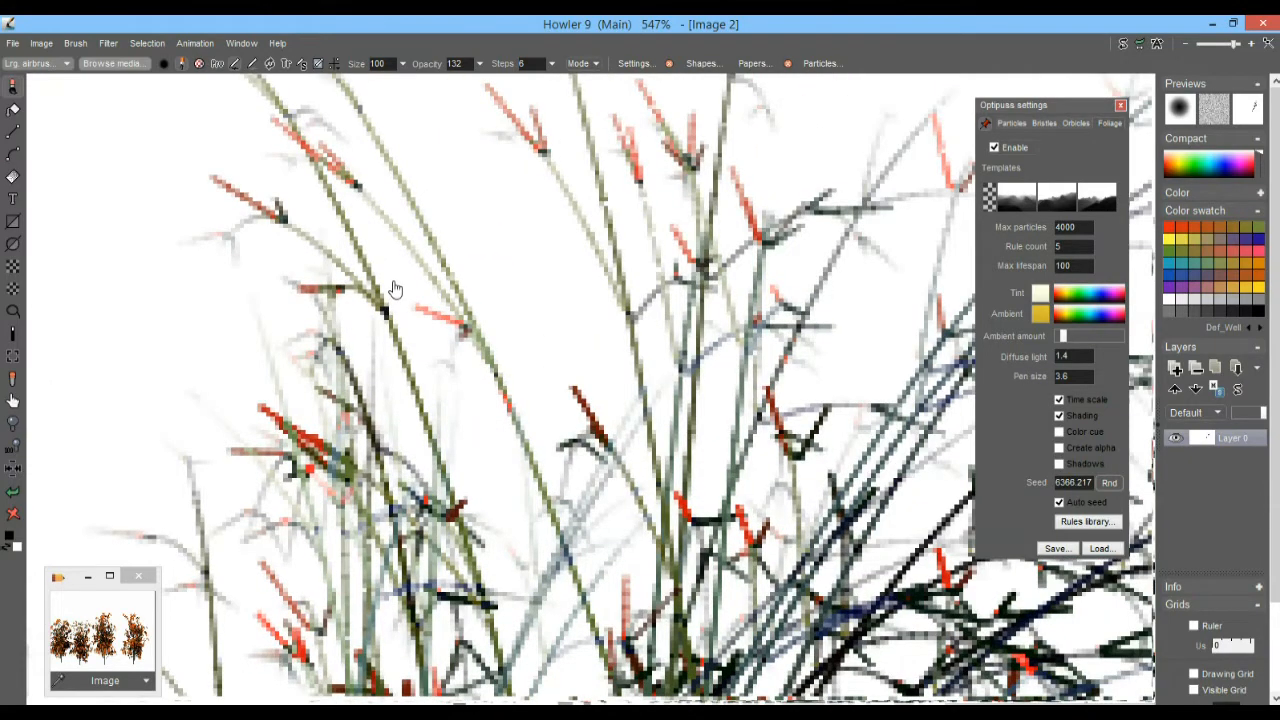
{"action": "left_click_drag", "start_coordinate": [396, 286], "coordinate": [559, 290]}
{"action": "scroll", "coordinate": [760, 508], "scroll_direction": "down", "scroll_amount": 7}
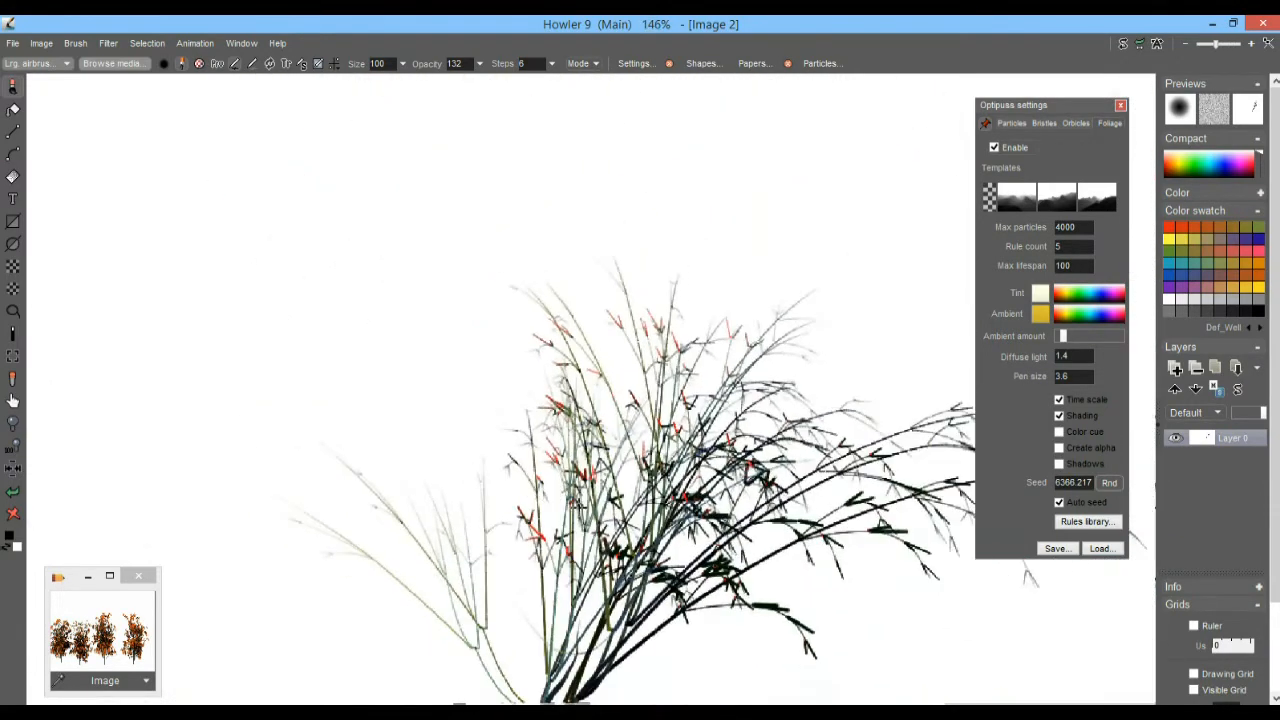
- Load a different Willow foliage preset and paint a tree on each side of the tropical plant
{"action": "left_click", "coordinate": [1100, 549]}
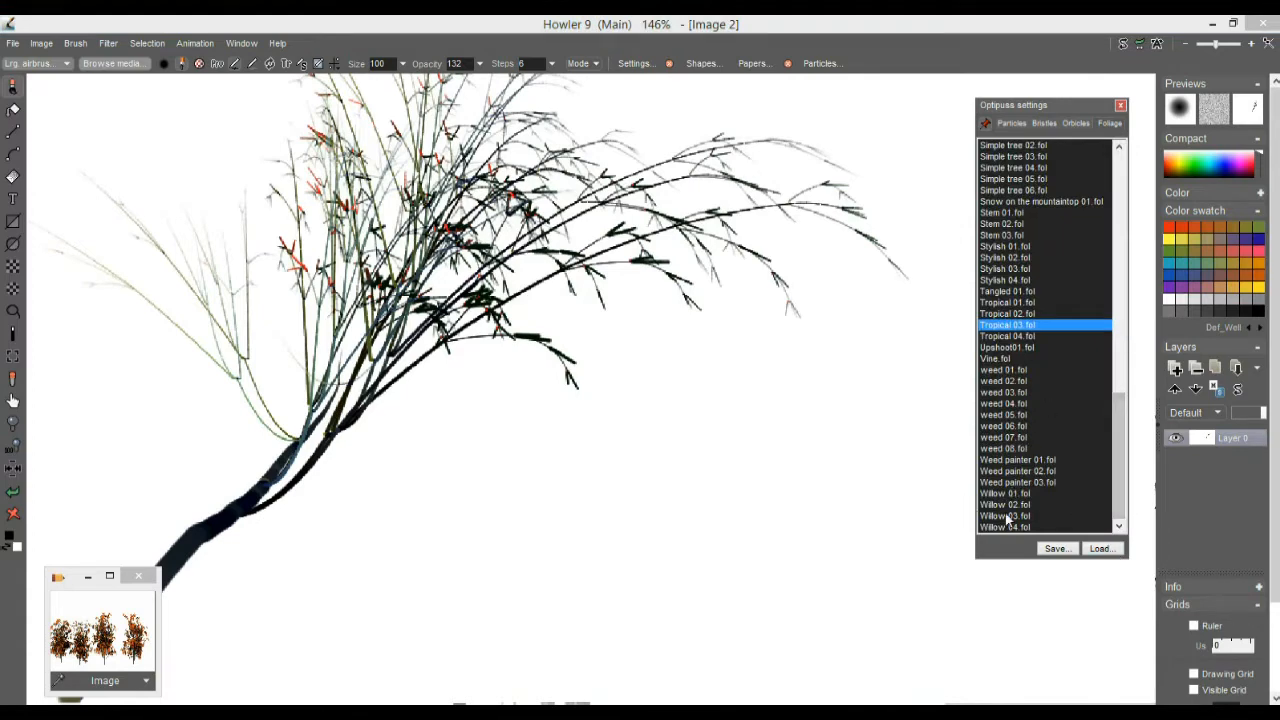
{"action": "left_click", "coordinate": [1014, 500]}
{"action": "left_click", "coordinate": [680, 574]}
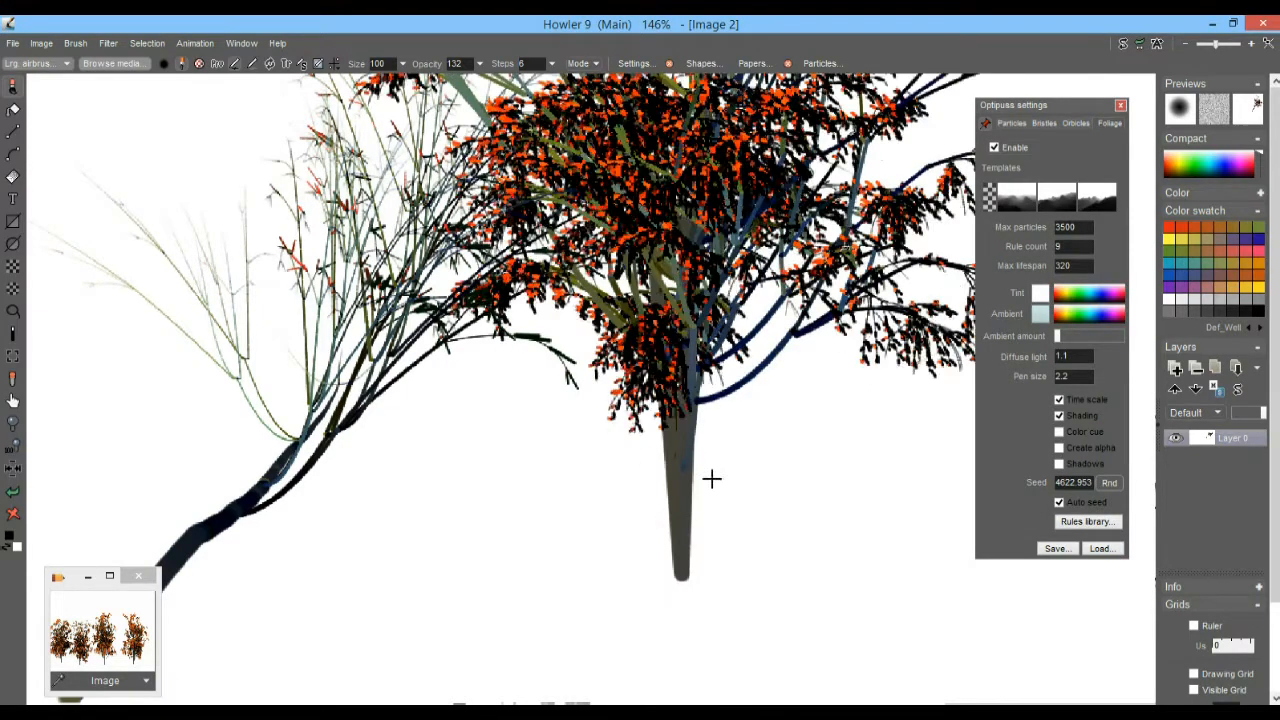
{"action": "scroll", "coordinate": [657, 507], "scroll_direction": "down", "scroll_amount": 3}
{"action": "left_click_drag", "start_coordinate": [470, 367], "coordinate": [679, 450]}
{"action": "left_click", "coordinate": [379, 585]}
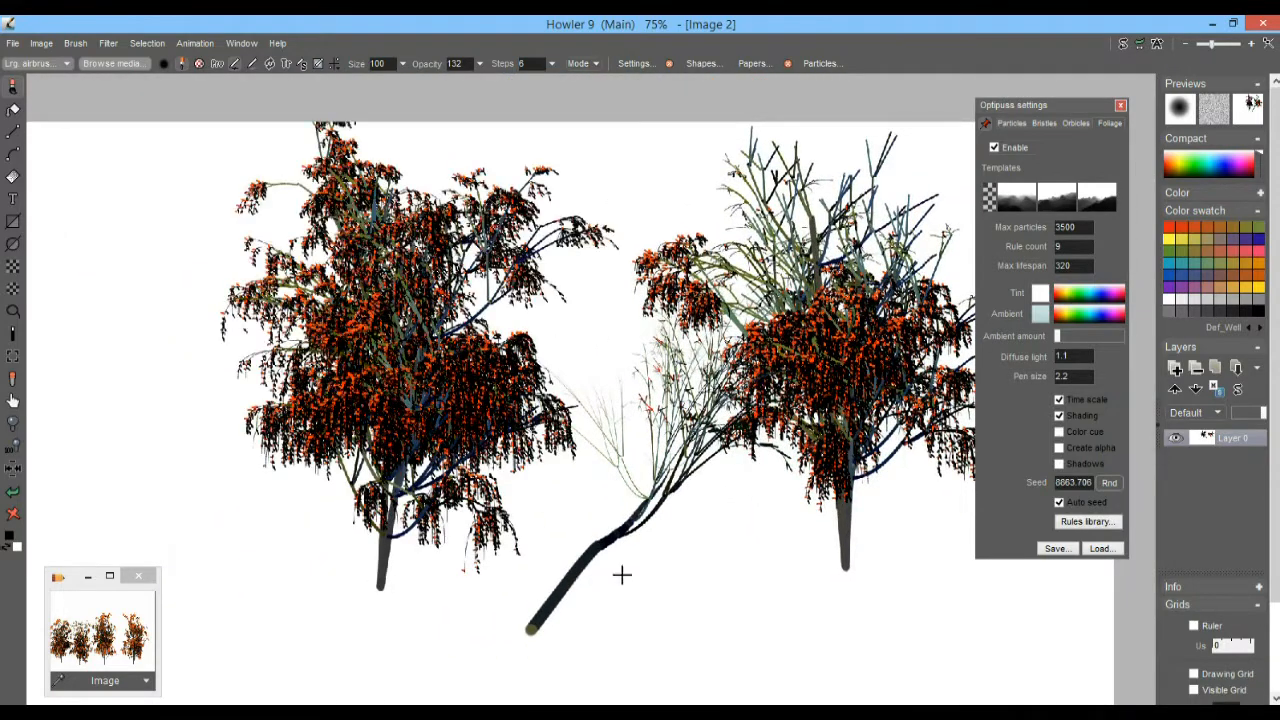
- Turn off Shading for the foliage brush and paint an unshaded willow between the two shaded trees
{"action": "left_click", "coordinate": [1072, 414]}
{"action": "left_click", "coordinate": [596, 614]}
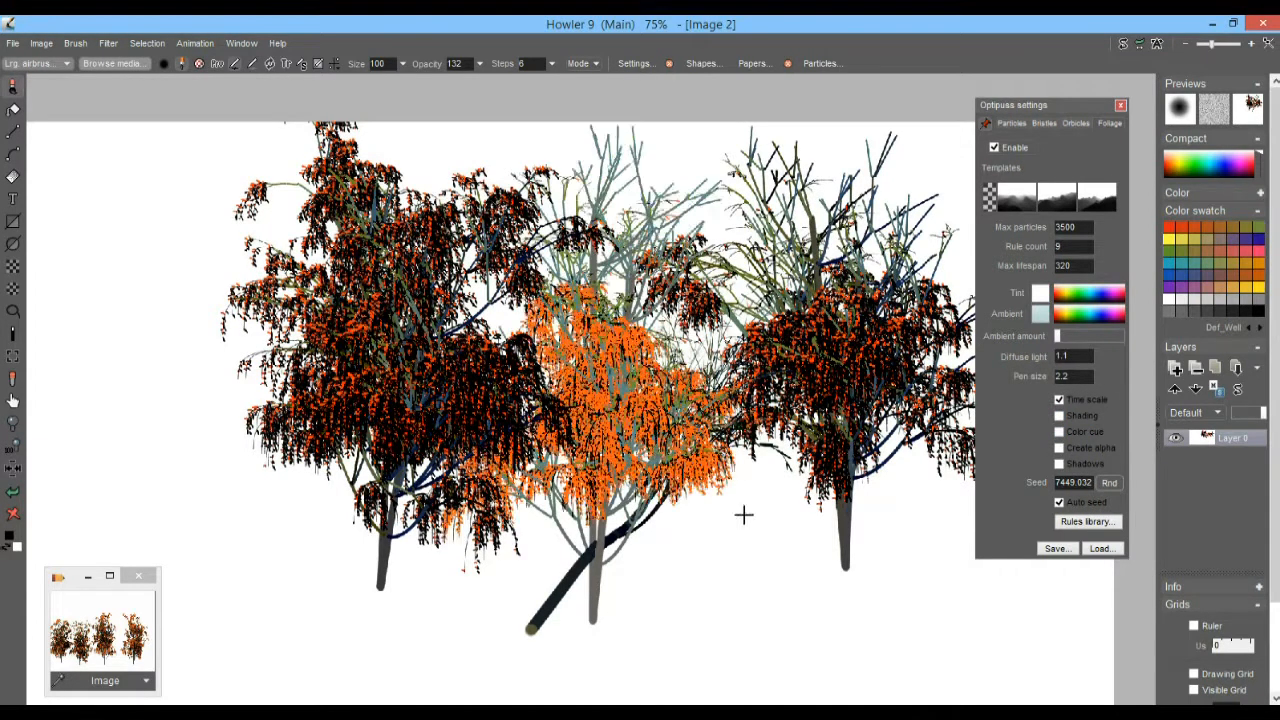
- Paint an unshaded willow on a cleared canvas and a second willow with Shading enabled beside it, inspecting the shaded foliage up close
{"action": "left_click", "coordinate": [18, 513]}
{"action": "left_click", "coordinate": [326, 645]}
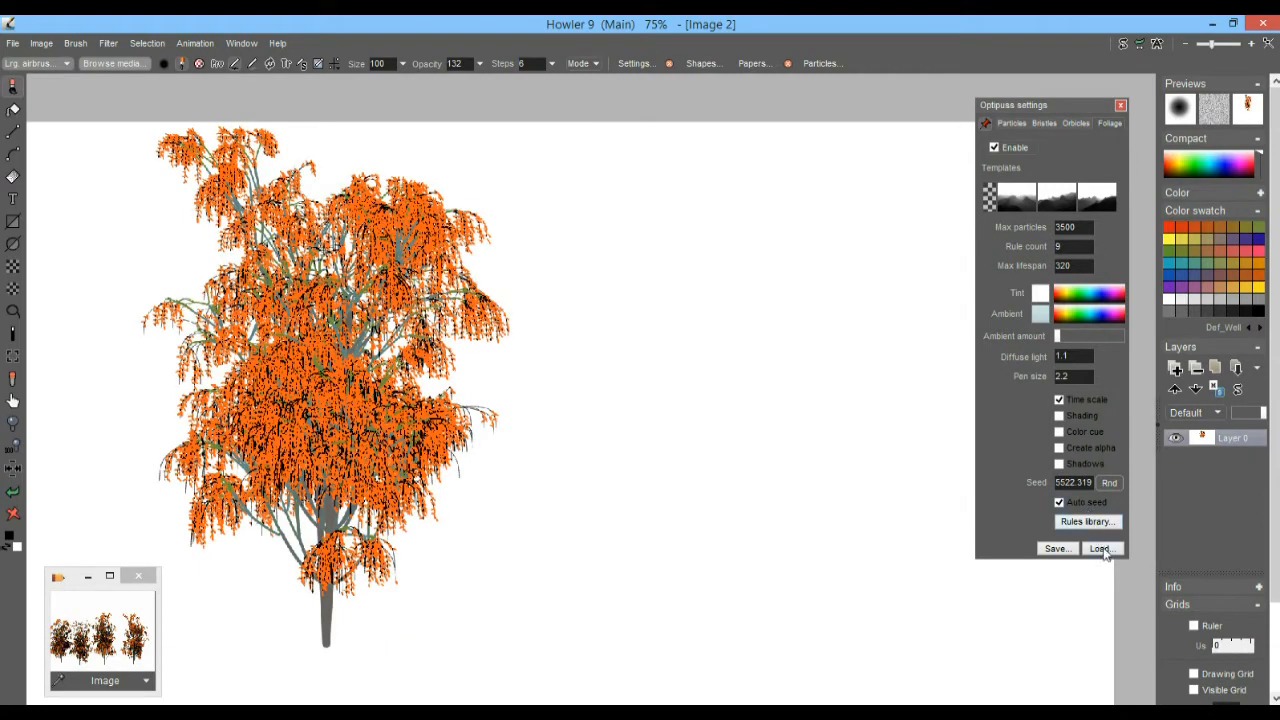
{"action": "left_click", "coordinate": [1059, 417]}
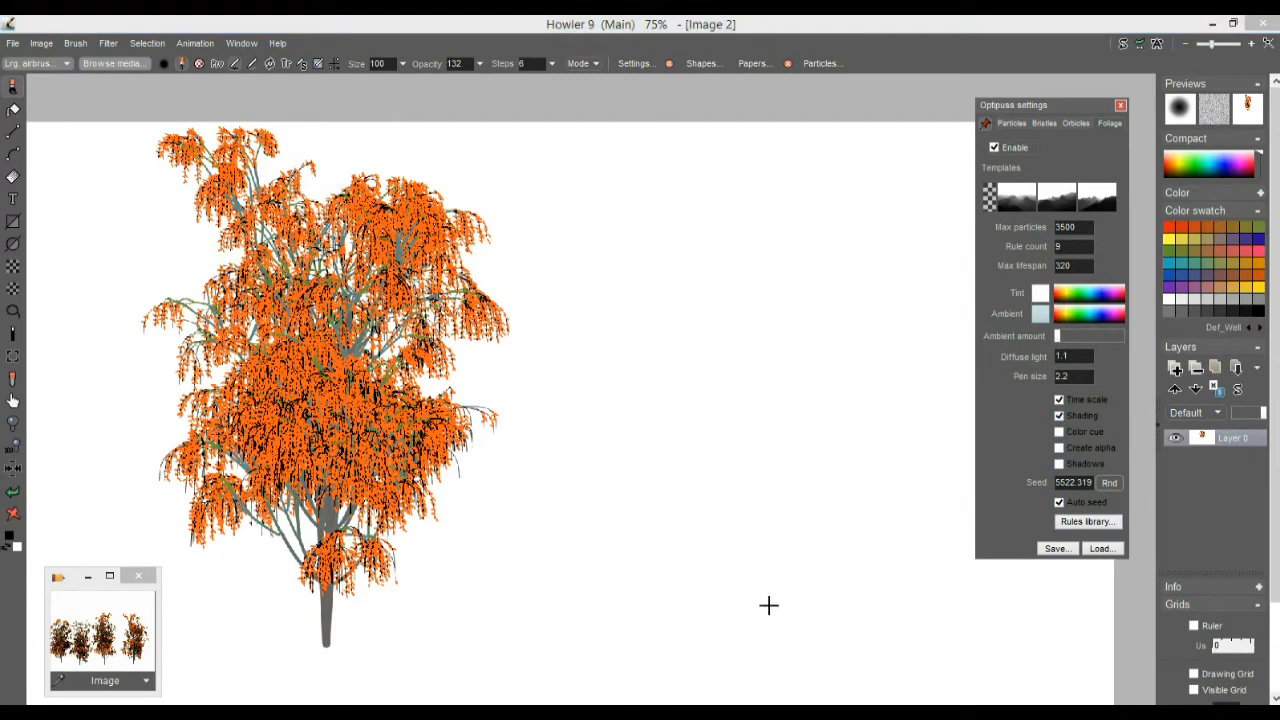
{"action": "left_click", "coordinate": [710, 620]}
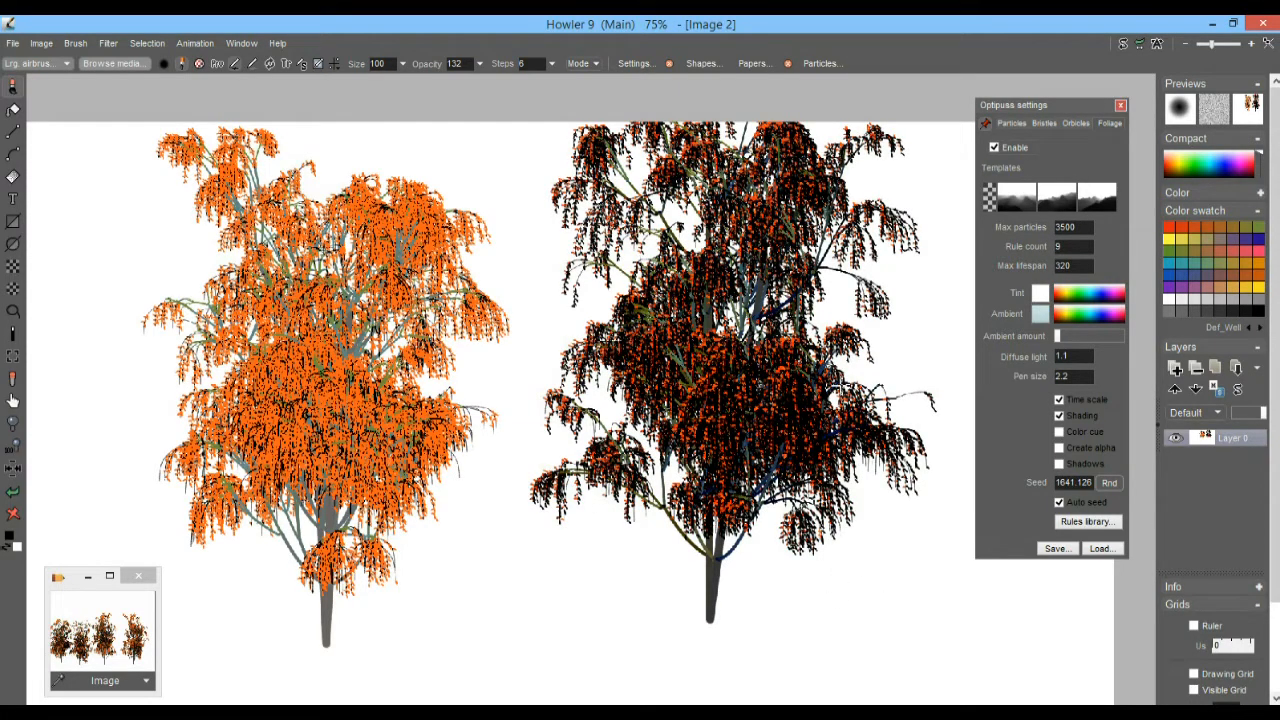
{"action": "scroll", "coordinate": [706, 505], "scroll_direction": "up", "scroll_amount": 5}
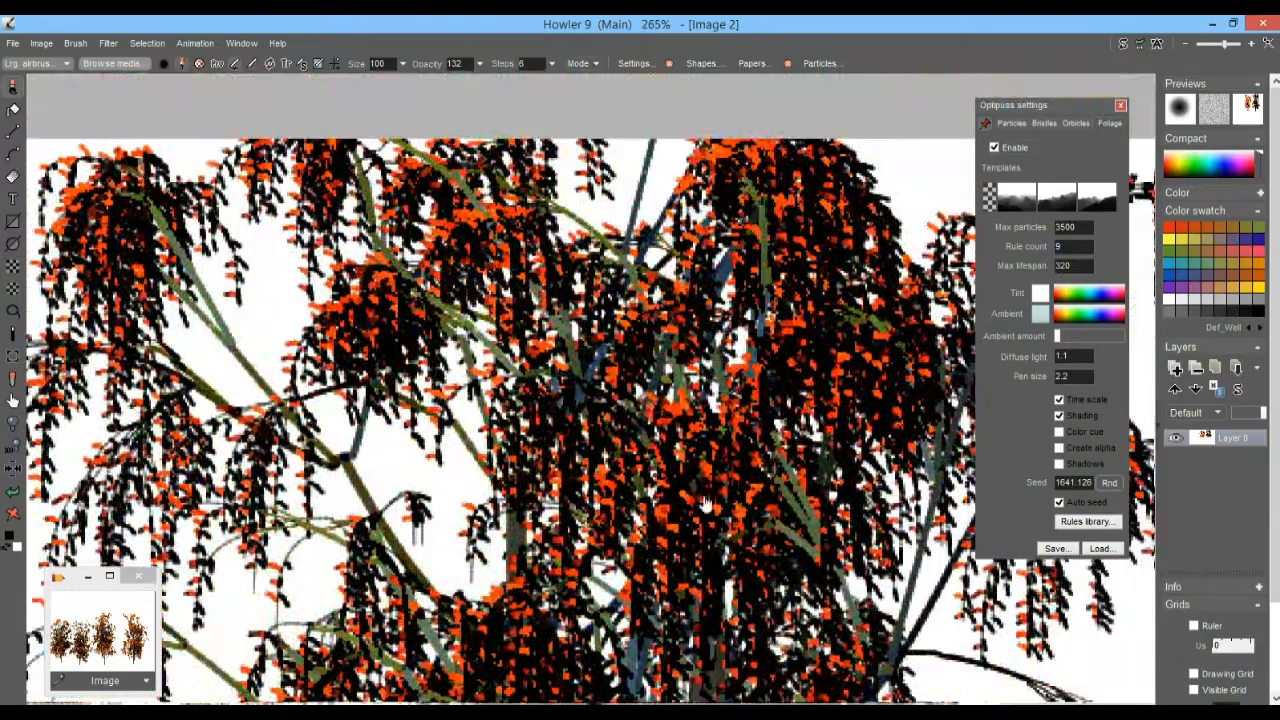
{"action": "left_click_drag", "start_coordinate": [706, 505], "coordinate": [574, 284]}
{"action": "left_click_drag", "start_coordinate": [664, 522], "coordinate": [590, 266]}
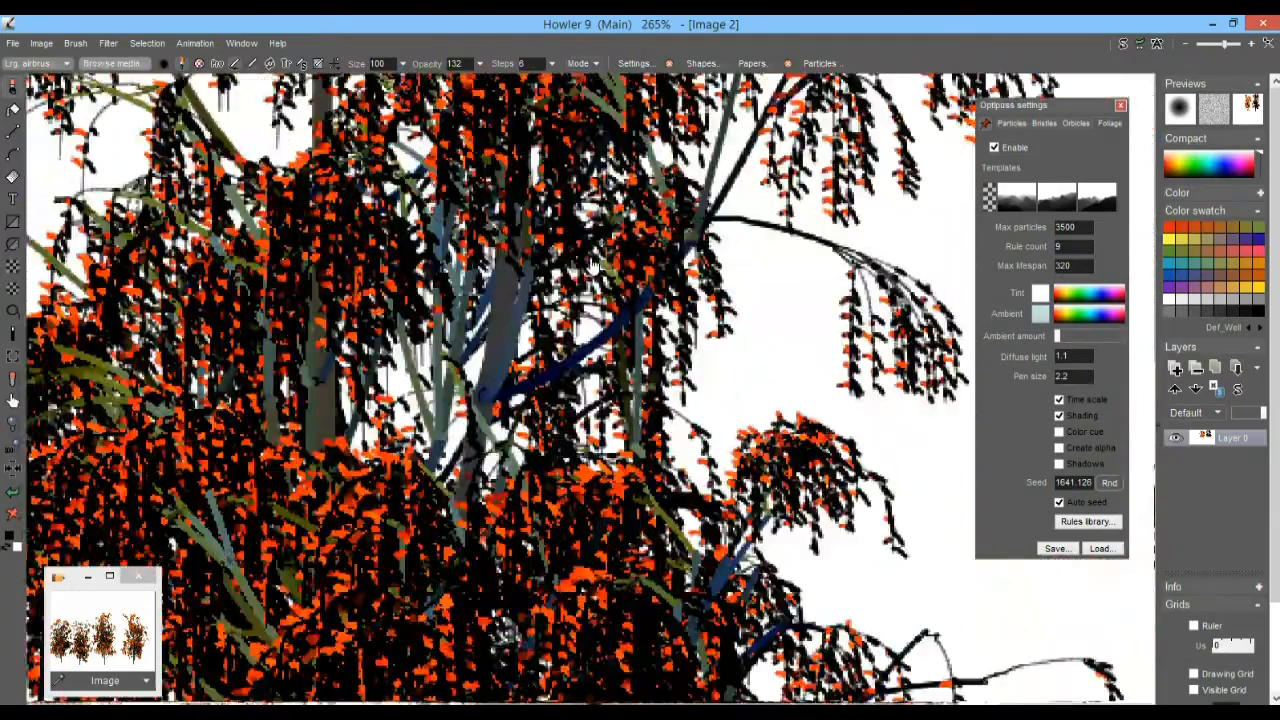
{"action": "left_click_drag", "start_coordinate": [680, 455], "coordinate": [694, 423]}
{"action": "scroll", "coordinate": [692, 423], "scroll_direction": "down", "scroll_amount": 4}
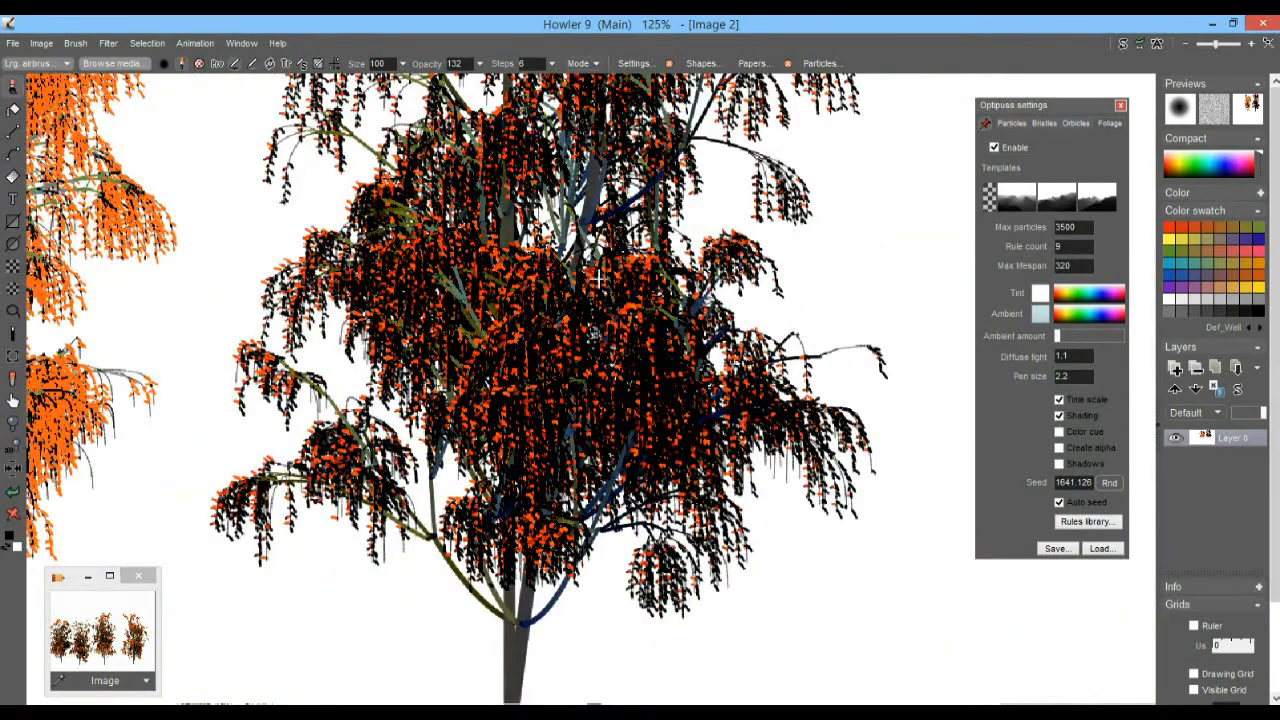
- Clear the canvas and paint a single willow with Shading on near its left side
{"action": "left_click", "coordinate": [13, 515]}
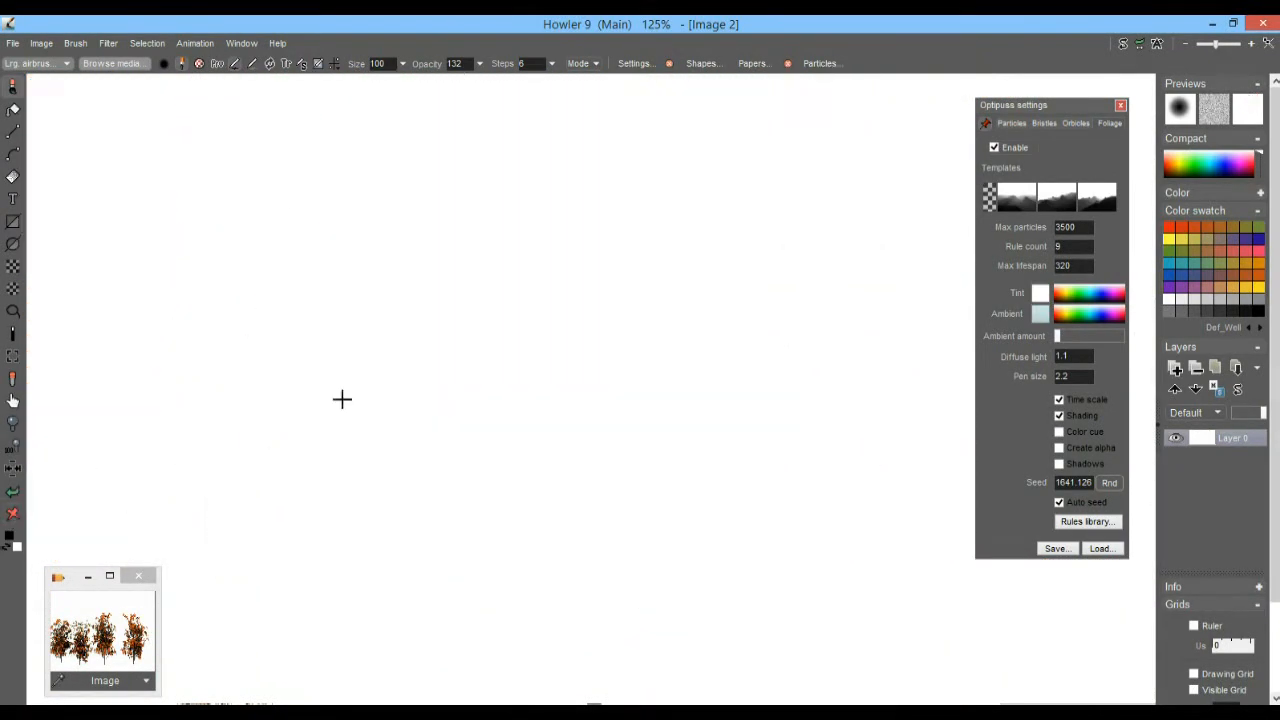
{"action": "scroll", "coordinate": [455, 500], "scroll_direction": "down", "scroll_amount": 4}
{"action": "left_click_drag", "start_coordinate": [375, 506], "coordinate": [590, 400]}
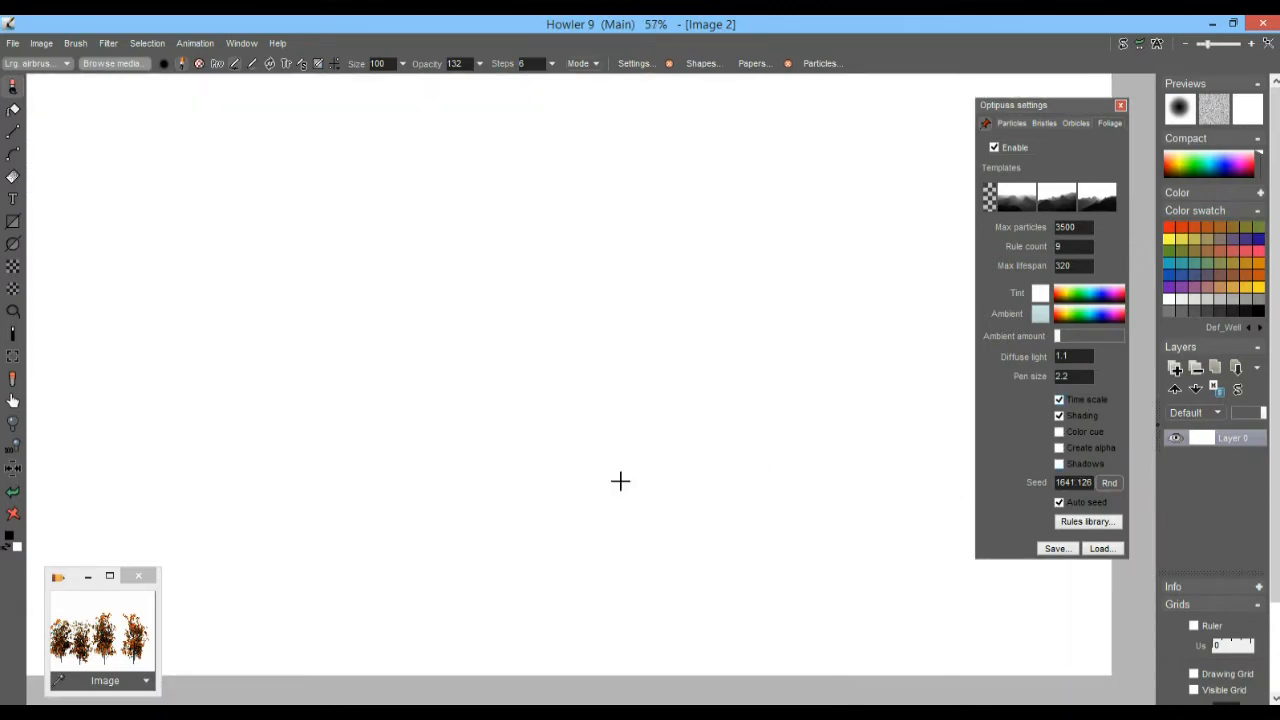
{"action": "left_click_drag", "start_coordinate": [256, 607], "coordinate": [243, 203]}
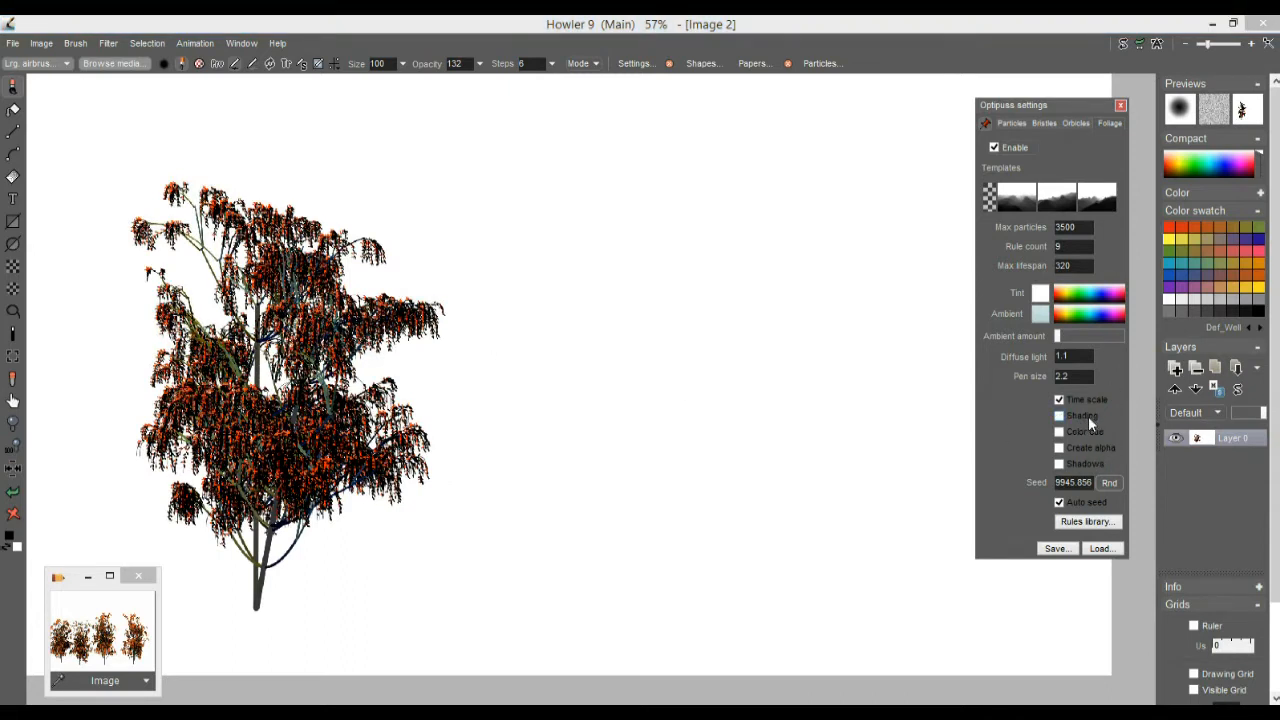
- Switch the foliage brush from Shading to Shadows and paint three willows, two right of the shaded tree and one beside it on the left
{"action": "mouse_move", "coordinate": [682, 609]}
{"action": "left_mouse_down"}
{"action": "mouse_move", "coordinate": [663, 343]}
{"action": "mouse_move", "coordinate": [583, 151]}
{"action": "left_mouse_up"}
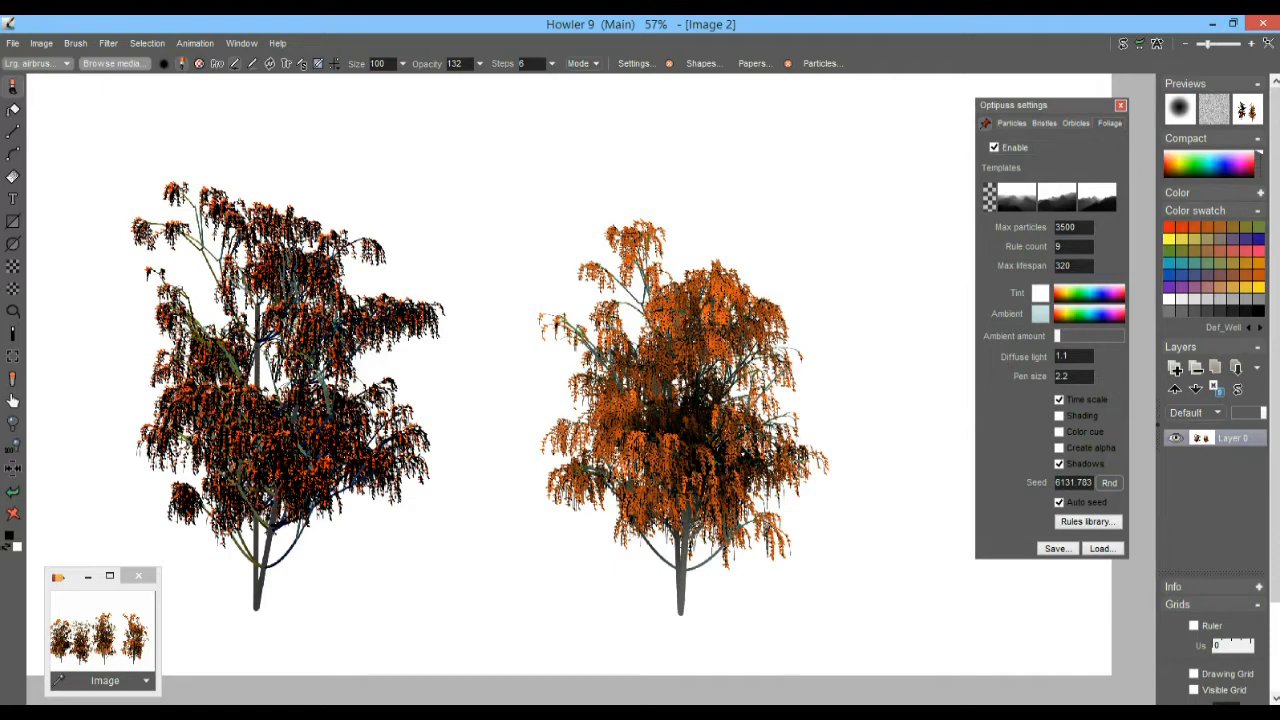
{"action": "left_click_drag", "start_coordinate": [894, 466], "coordinate": [463, 431]}
{"action": "left_click_drag", "start_coordinate": [534, 530], "coordinate": [534, 484]}
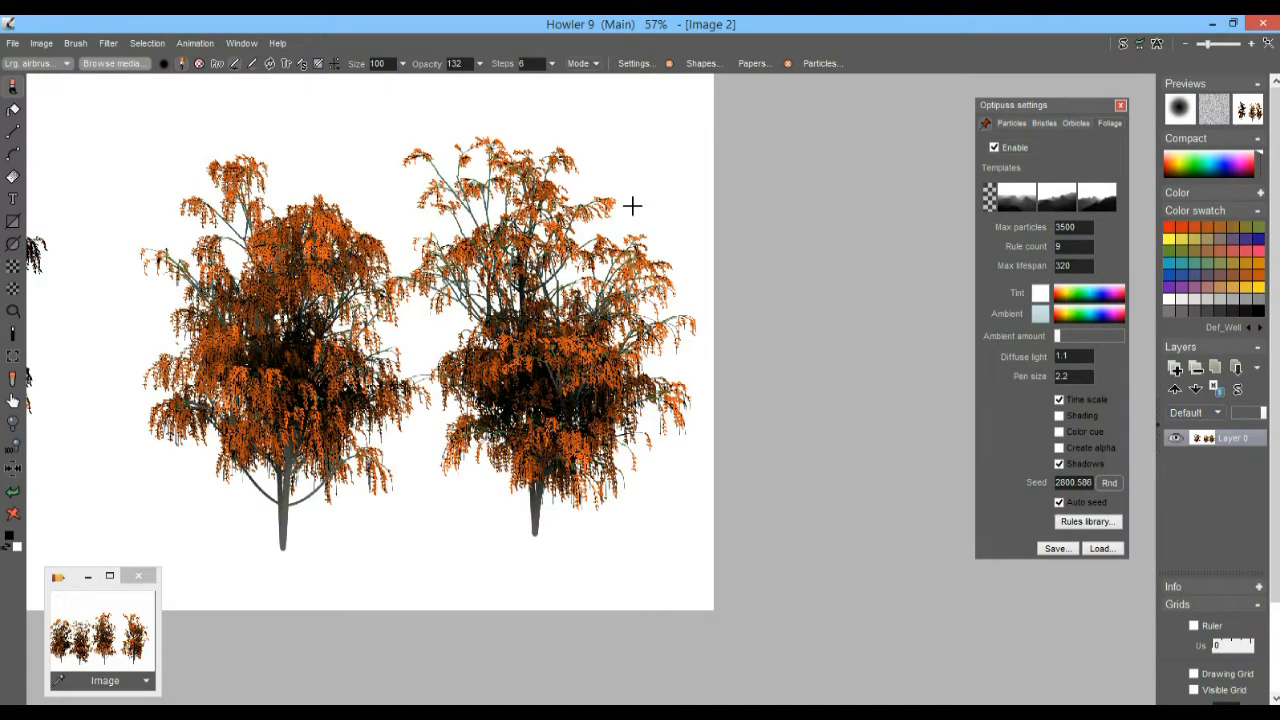
{"action": "left_click_drag", "start_coordinate": [197, 357], "coordinate": [889, 392]}
{"action": "left_click_drag", "start_coordinate": [347, 575], "coordinate": [342, 537]}
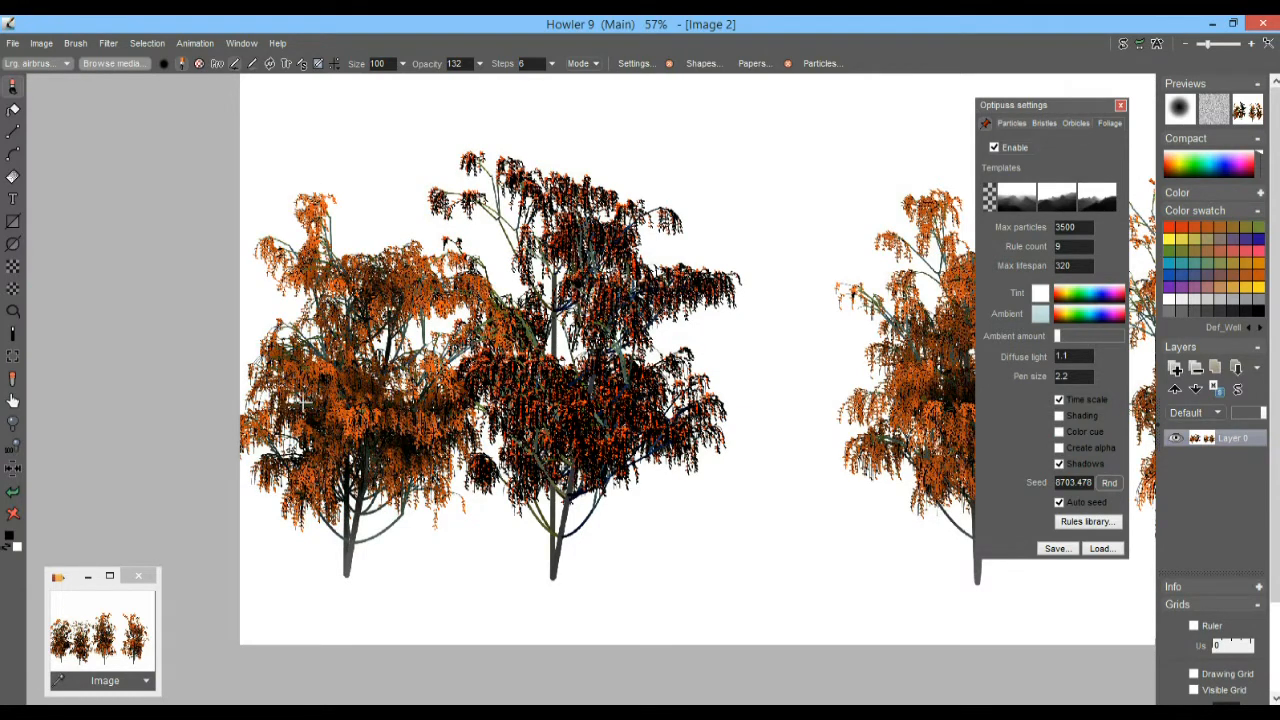
- Examine the shadowed willows up close, comparing their foliage with the shaded tree
{"action": "left_click_drag", "start_coordinate": [287, 415], "coordinate": [399, 436]}
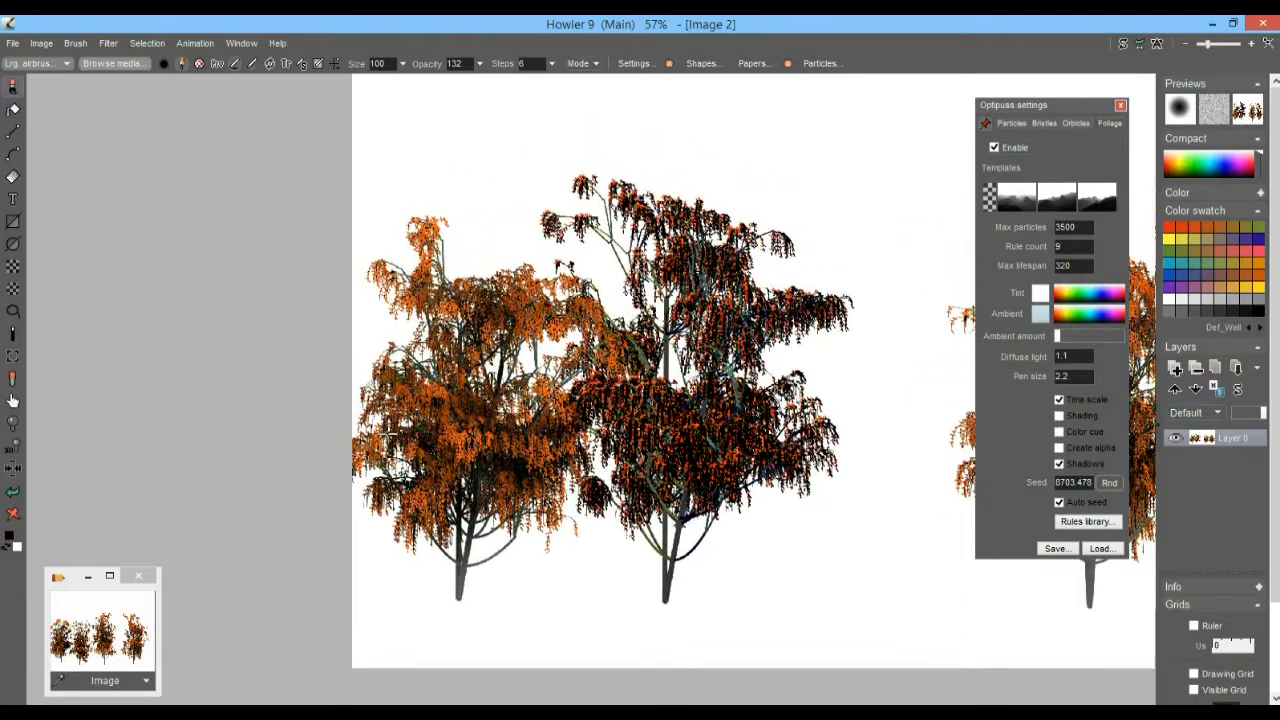
{"action": "scroll", "coordinate": [388, 438], "scroll_direction": "up", "scroll_amount": 5}
{"action": "left_click_drag", "start_coordinate": [384, 350], "coordinate": [492, 284]}
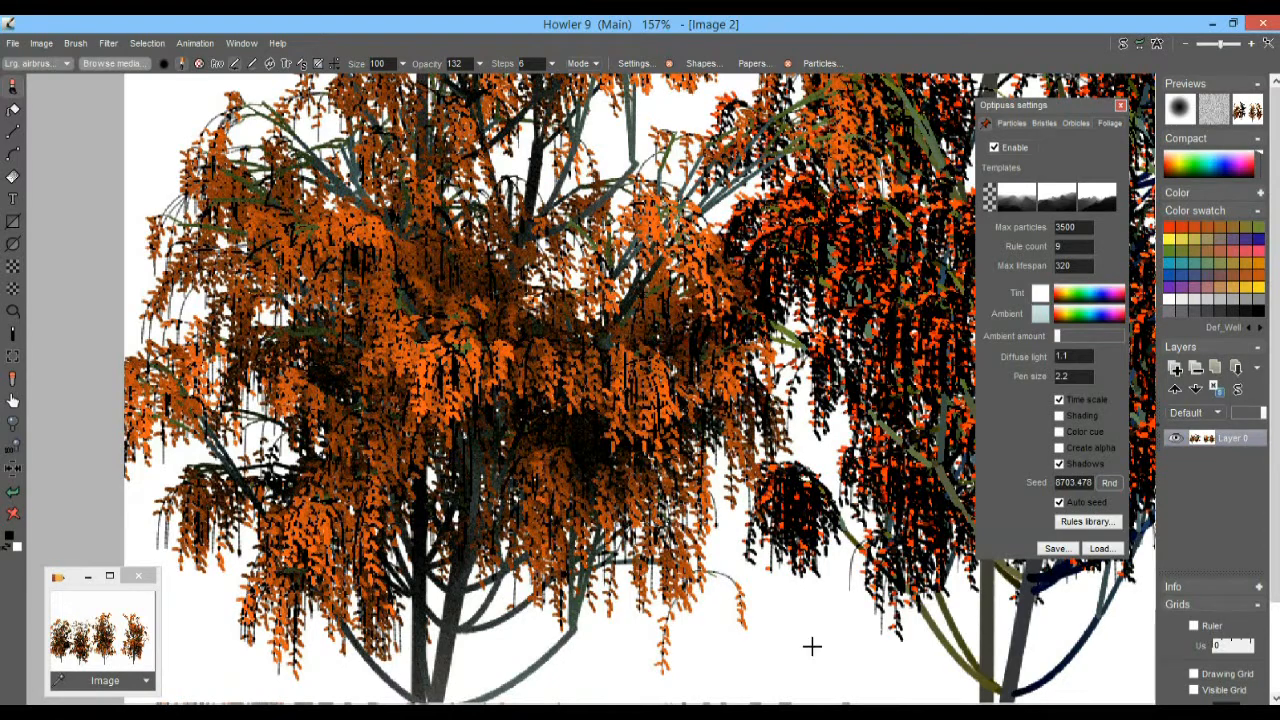
{"action": "left_click_drag", "start_coordinate": [774, 611], "coordinate": [821, 606]}
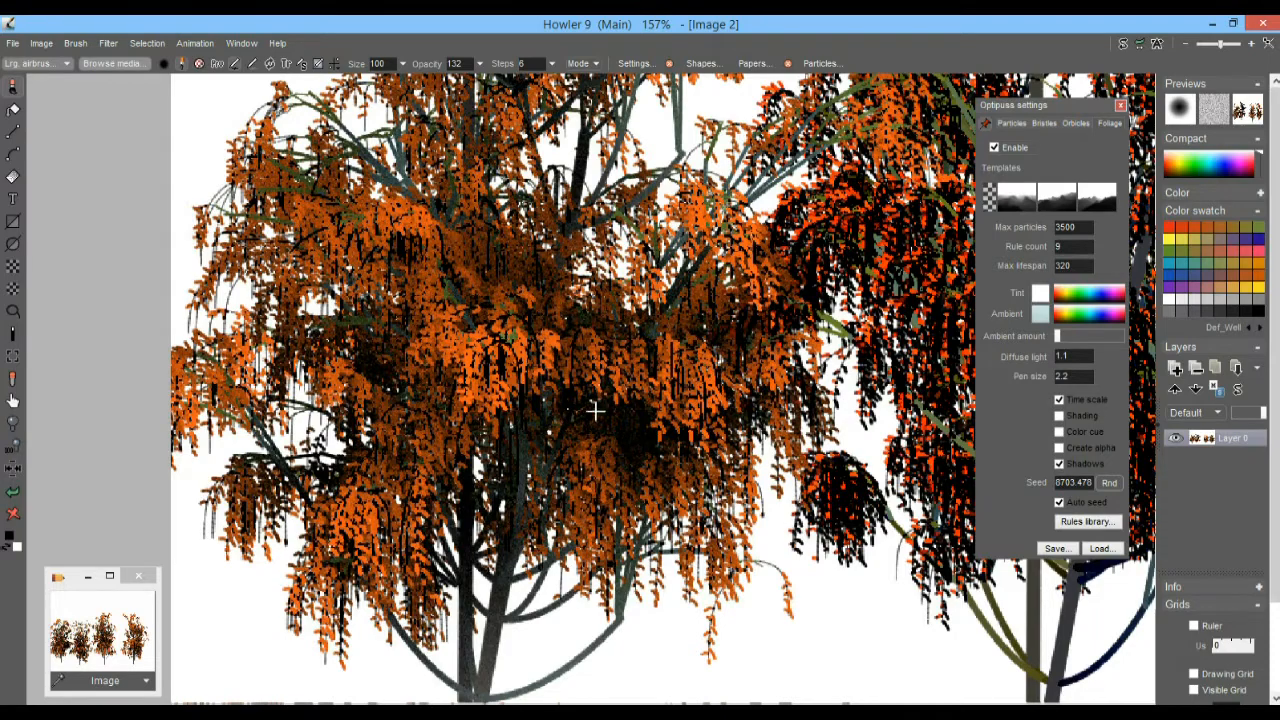
{"action": "left_click_drag", "start_coordinate": [632, 302], "coordinate": [228, 312]}
{"action": "left_click_drag", "start_coordinate": [816, 306], "coordinate": [128, 357]}
{"action": "left_click_drag", "start_coordinate": [719, 418], "coordinate": [152, 424]}
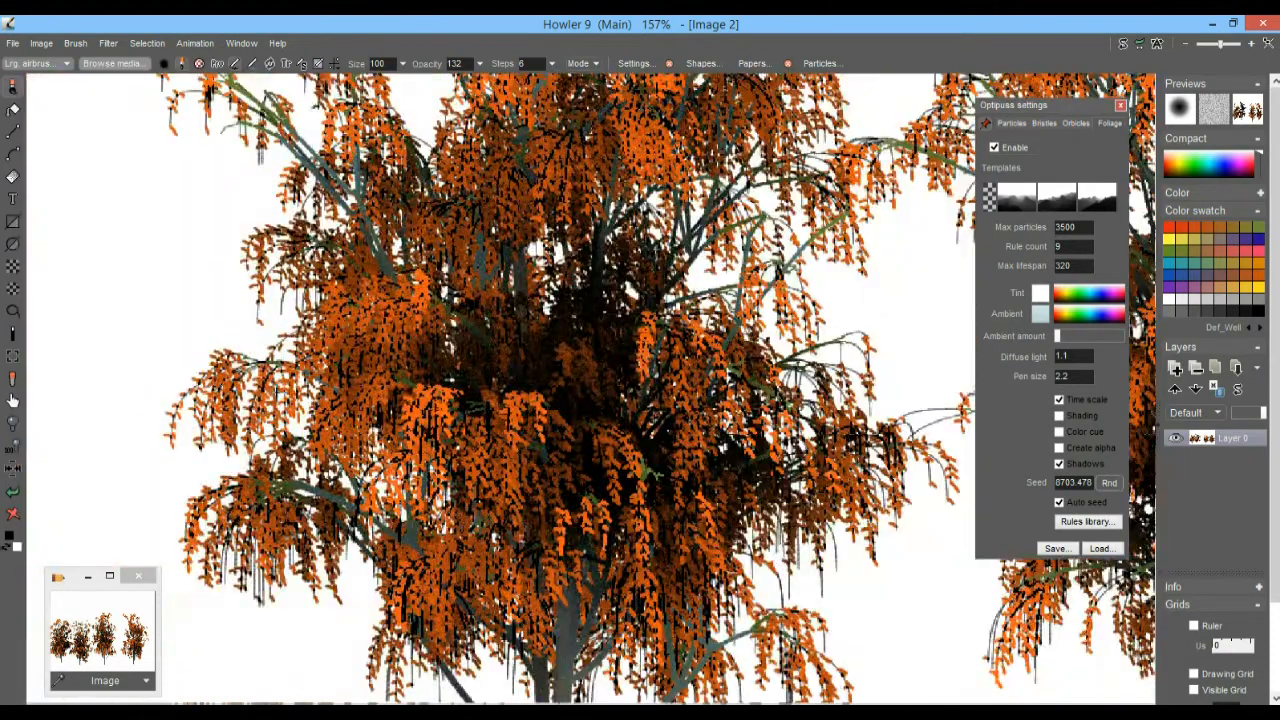
{"action": "left_click_drag", "start_coordinate": [552, 364], "coordinate": [162, 434]}
{"action": "left_click_drag", "start_coordinate": [311, 330], "coordinate": [632, 344]}
{"action": "left_click_drag", "start_coordinate": [736, 378], "coordinate": [211, 369]}
{"action": "left_click_drag", "start_coordinate": [838, 393], "coordinate": [420, 392]}
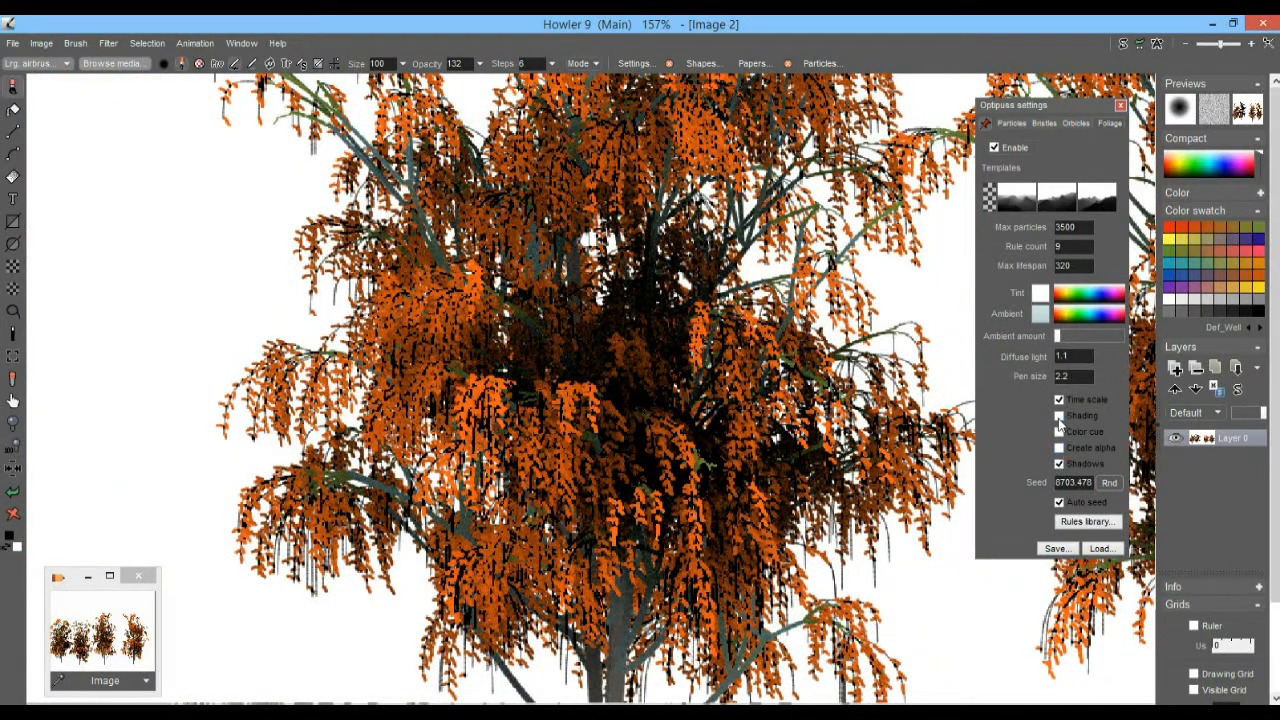
- Enable Shading together with Shadows, paint one willow on a cleared canvas, and inspect its foliage up close
{"action": "left_click", "coordinate": [1059, 416]}
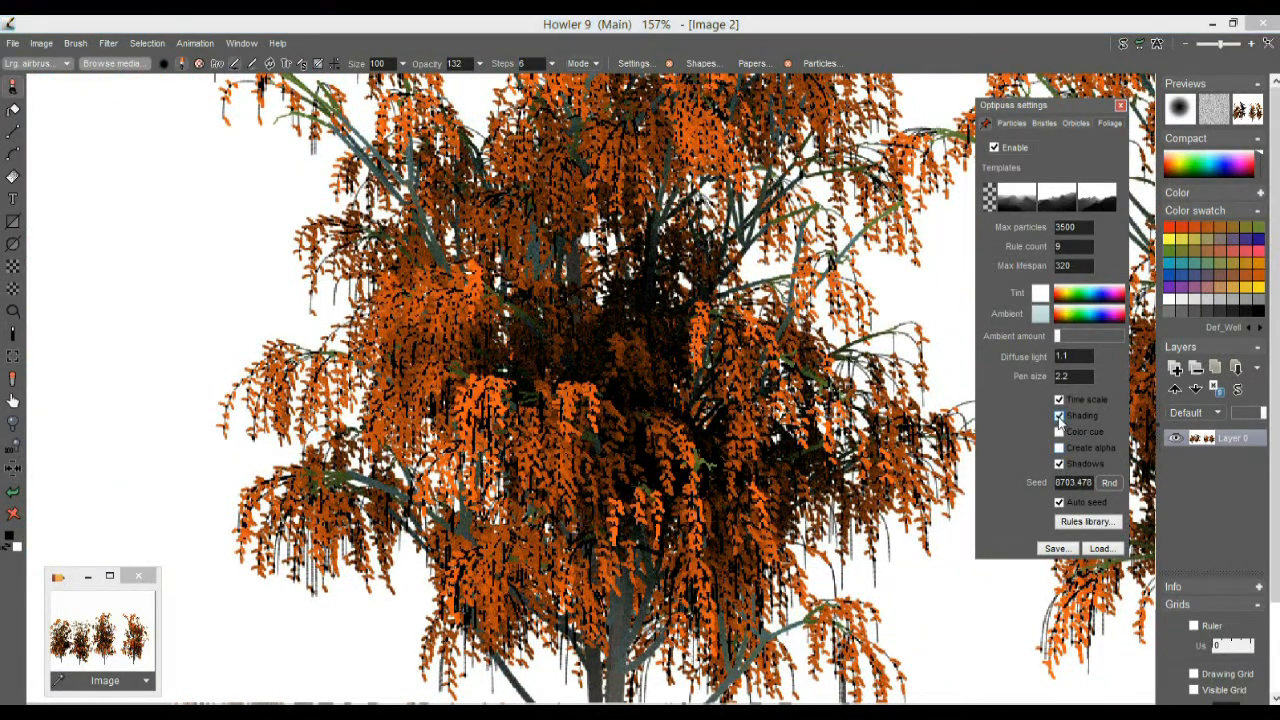
{"action": "left_click", "coordinate": [13, 514]}
{"action": "left_click_drag", "start_coordinate": [395, 505], "coordinate": [265, 505]}
{"action": "mouse_move", "coordinate": [422, 396]}
{"action": "left_mouse_down"}
{"action": "mouse_move", "coordinate": [508, 483]}
{"action": "mouse_move", "coordinate": [471, 499]}
{"action": "left_mouse_up"}
{"action": "left_click_drag", "start_coordinate": [525, 573], "coordinate": [530, 327]}
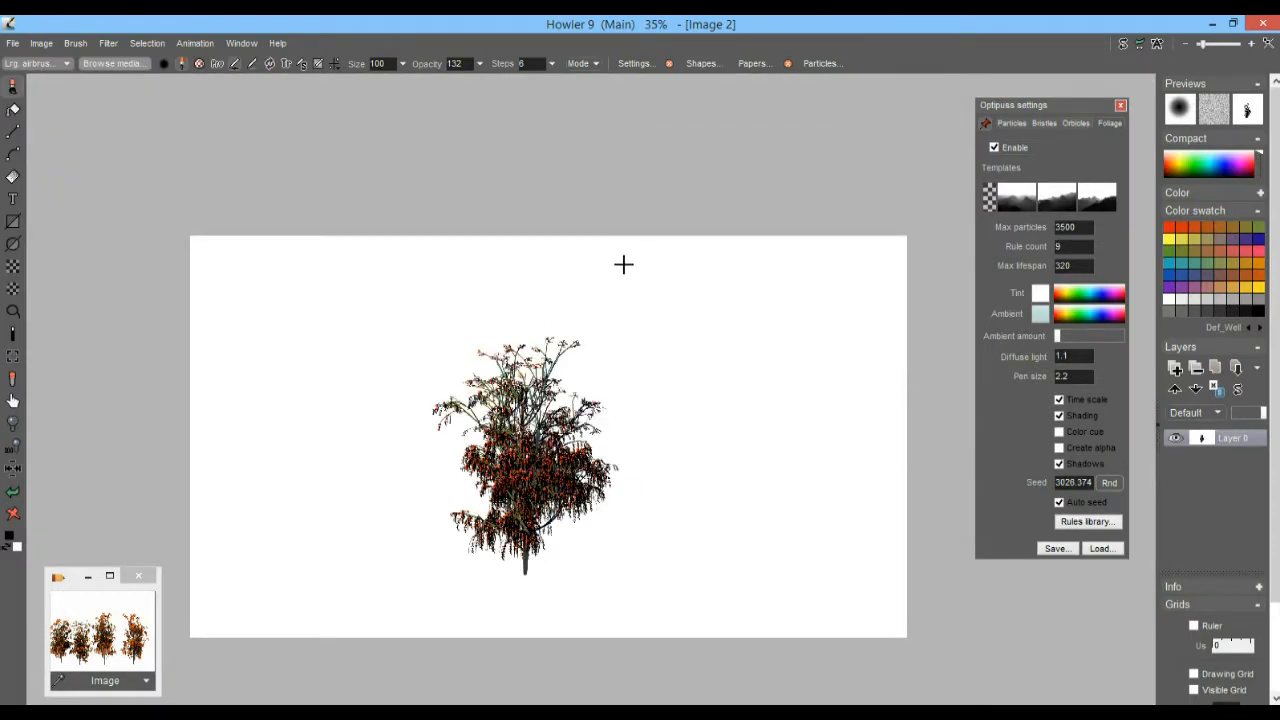
{"action": "left_click_drag", "start_coordinate": [468, 420], "coordinate": [602, 425]}
{"action": "left_click_drag", "start_coordinate": [448, 545], "coordinate": [781, 249]}
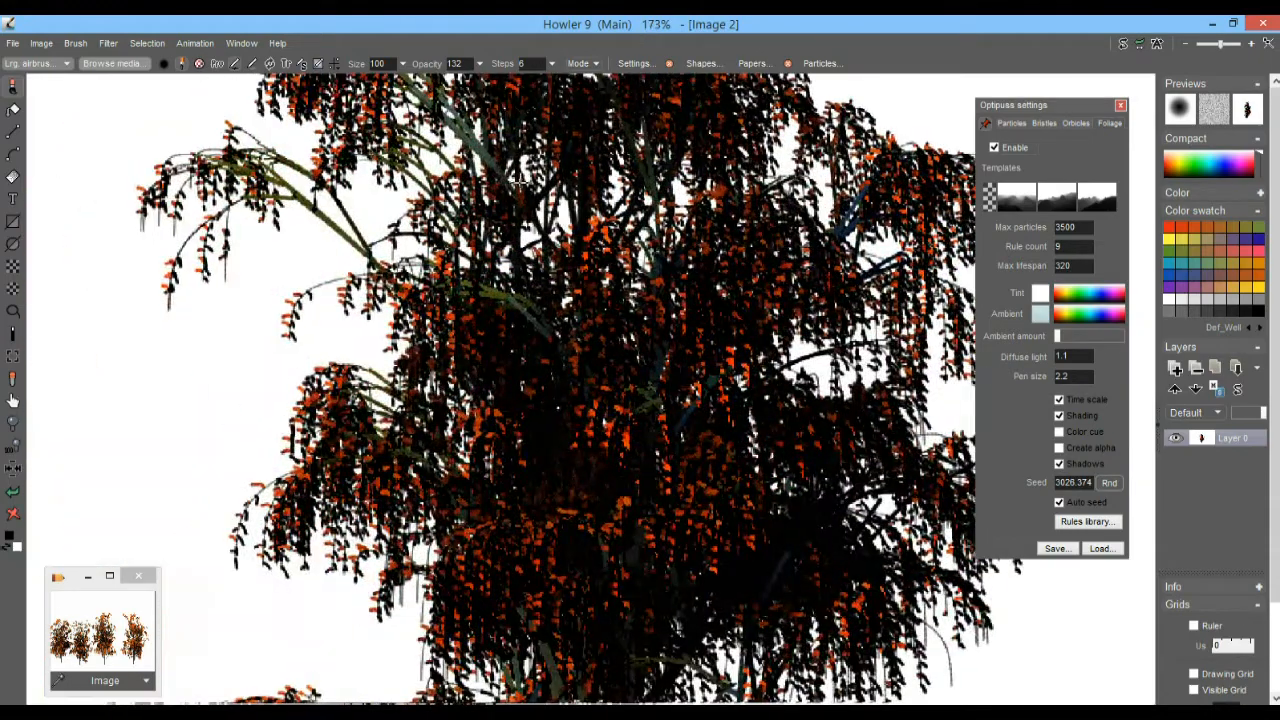
{"action": "left_click_drag", "start_coordinate": [384, 136], "coordinate": [295, 370]}
{"action": "left_click_drag", "start_coordinate": [660, 419], "coordinate": [305, 150]}
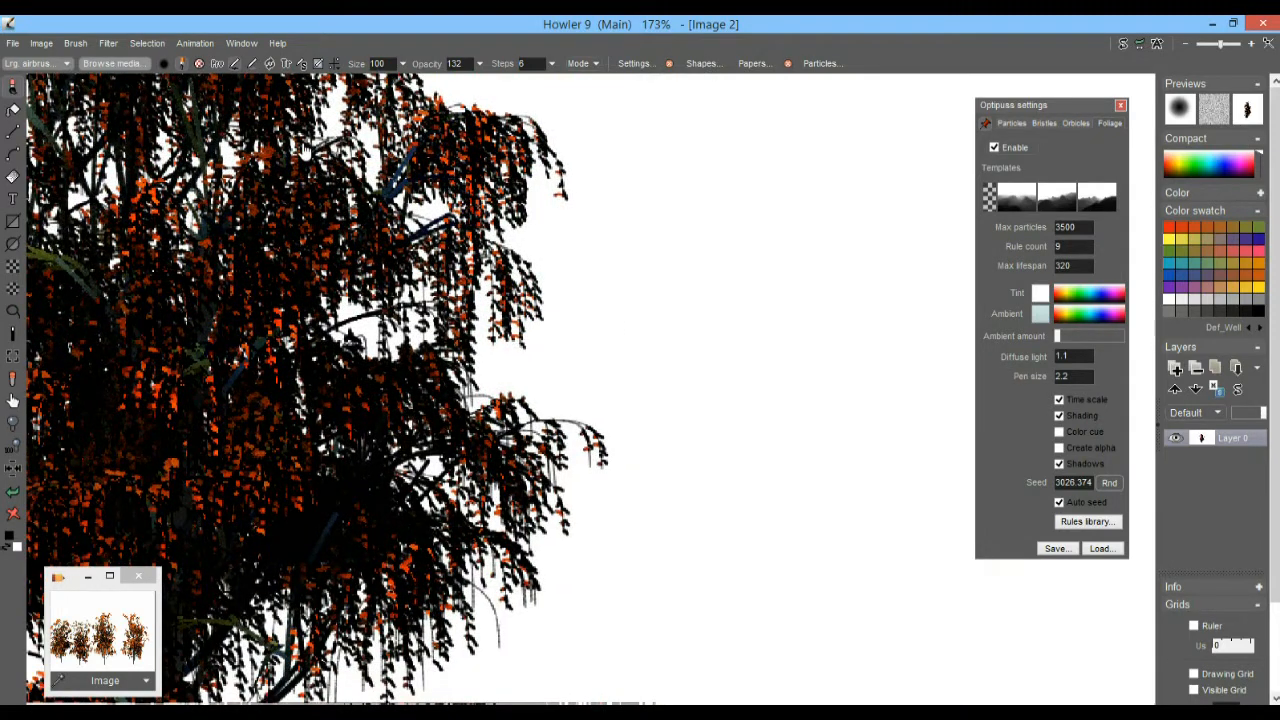
- Set the foliage Ambient colour to white and paint another willow to the right of the existing tree
{"action": "left_click", "coordinate": [1039, 316]}
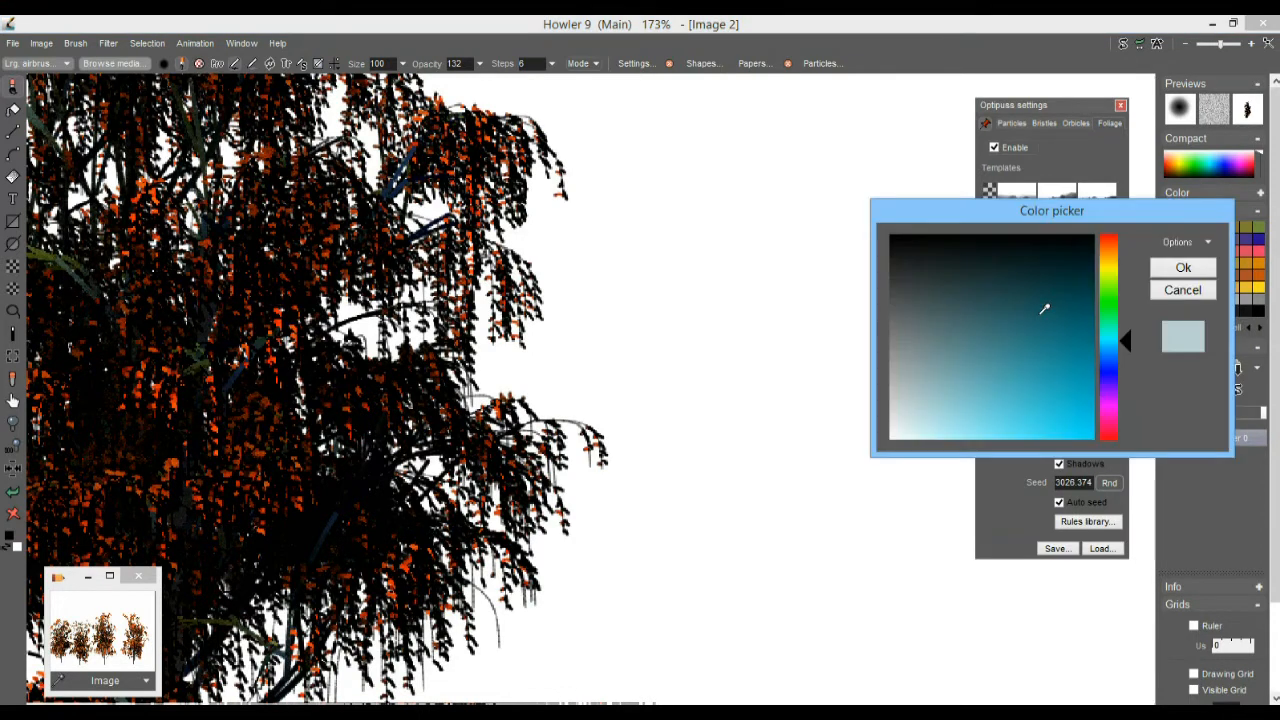
{"action": "left_click", "coordinate": [898, 424]}
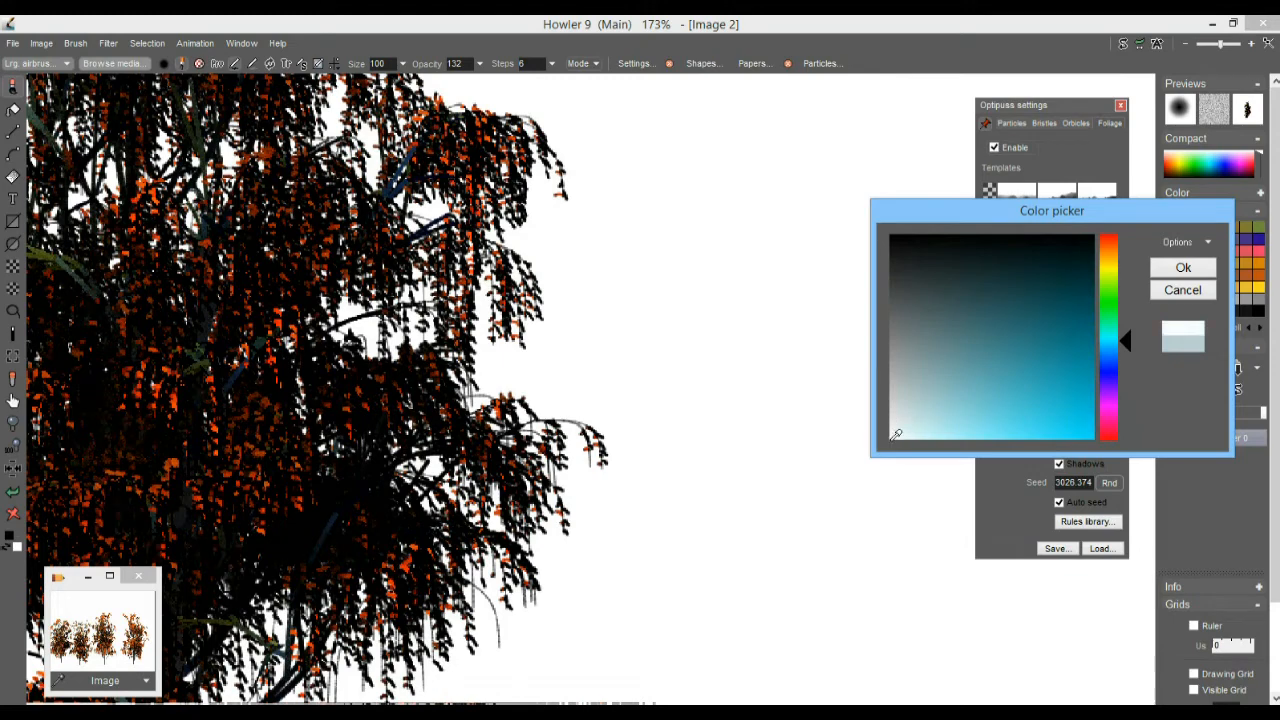
{"action": "left_click", "coordinate": [1185, 267]}
{"action": "left_click", "coordinate": [698, 505]}
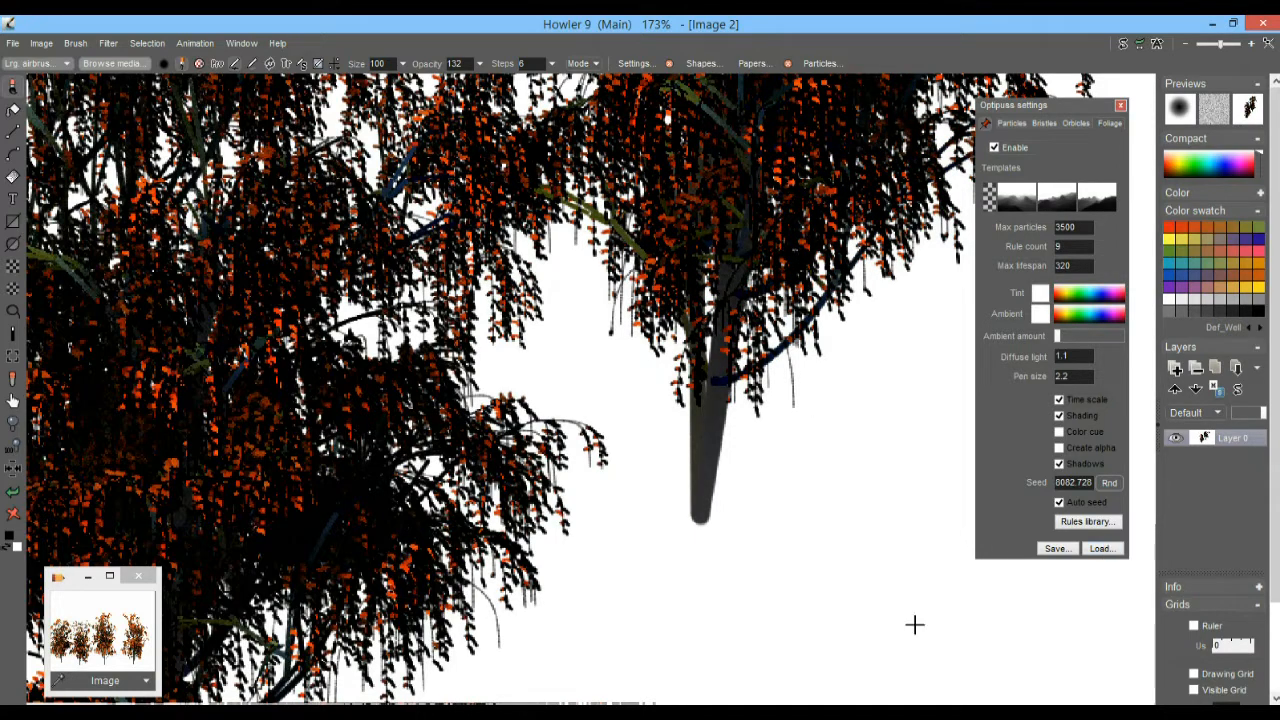
- Turn off Shading, keeping Shadows on, and paint a willow overlapping the right-hand tree for comparison
{"action": "left_click", "coordinate": [1059, 416]}
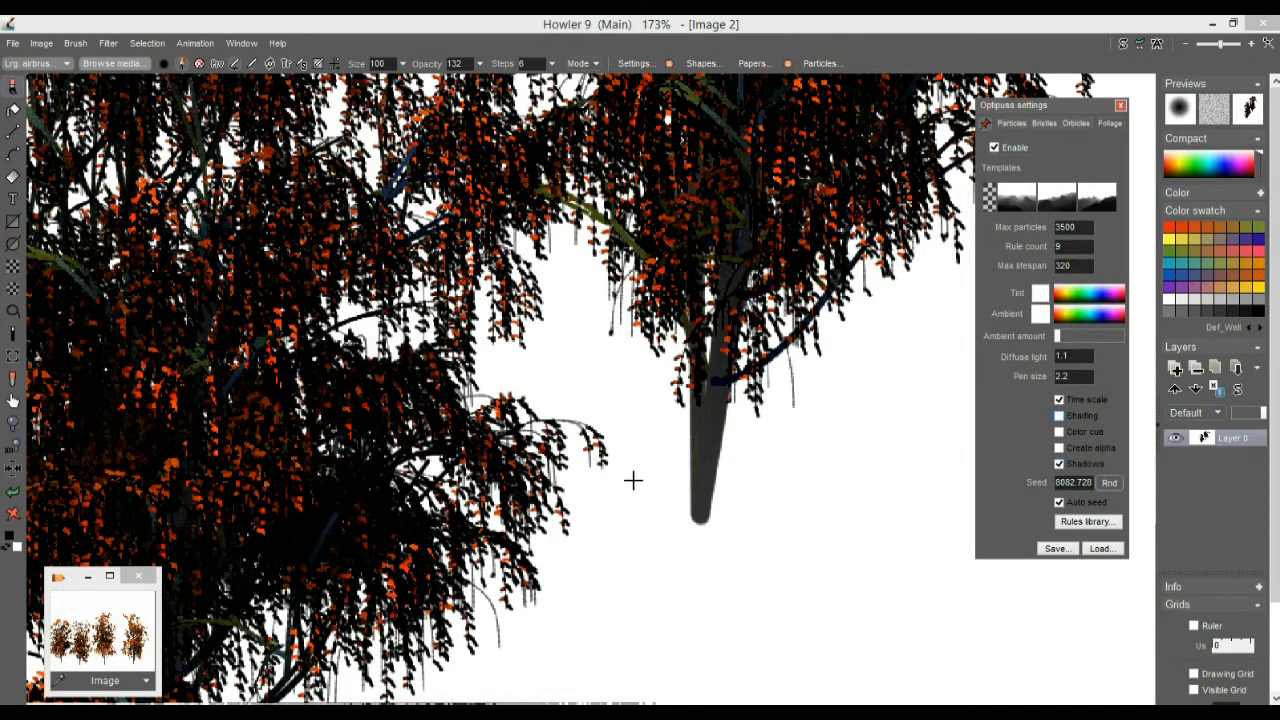
{"action": "left_click", "coordinate": [657, 558]}
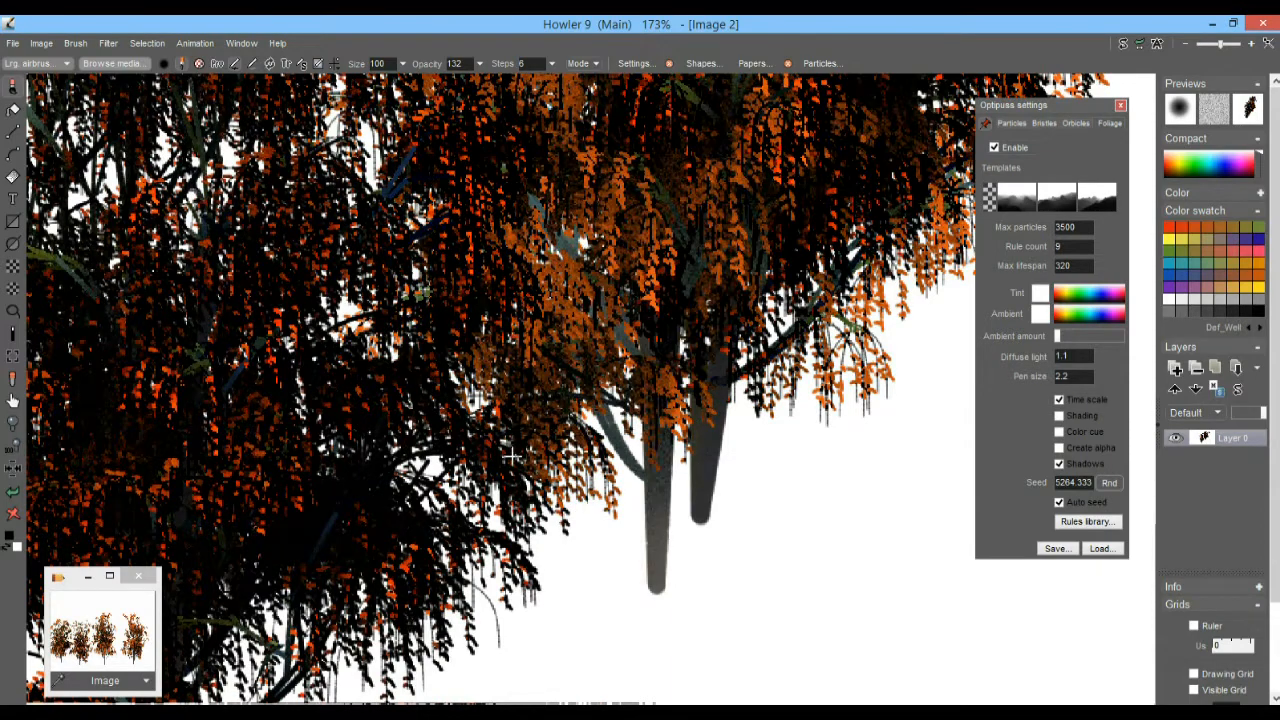
{"action": "left_click_drag", "start_coordinate": [429, 401], "coordinate": [743, 513]}
{"action": "scroll", "coordinate": [743, 513], "scroll_direction": "down", "scroll_amount": 4}
{"action": "left_click_drag", "start_coordinate": [458, 499], "coordinate": [516, 490]}
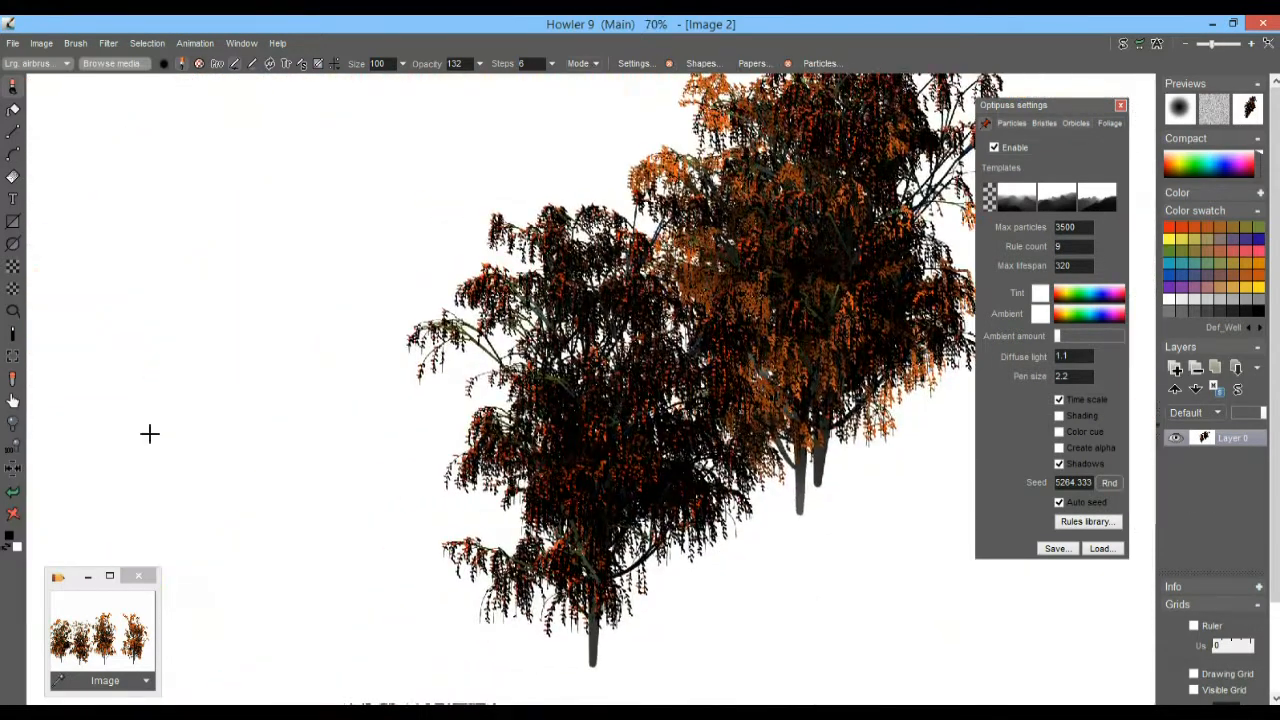
- Paint four willows with Shadows only on a cleared canvas, and replace them with one new willow
{"action": "left_click", "coordinate": [13, 516]}
{"action": "left_click", "coordinate": [259, 620]}
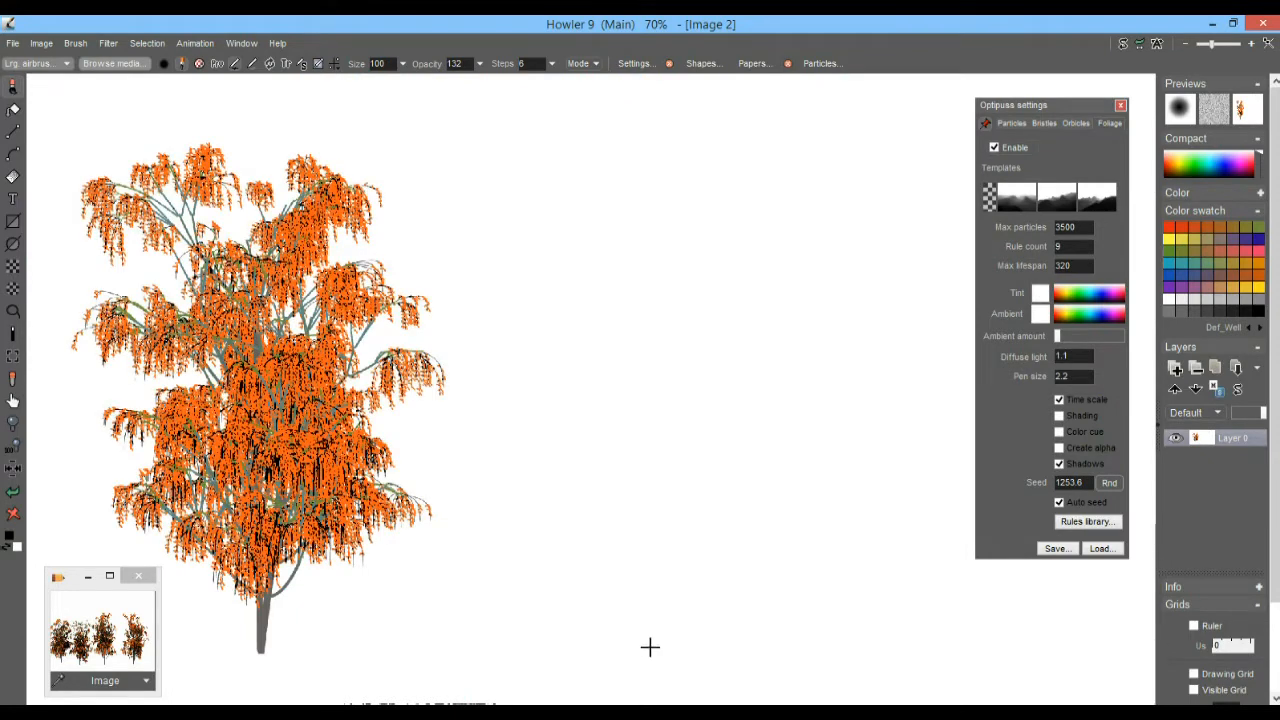
{"action": "left_click", "coordinate": [665, 655]}
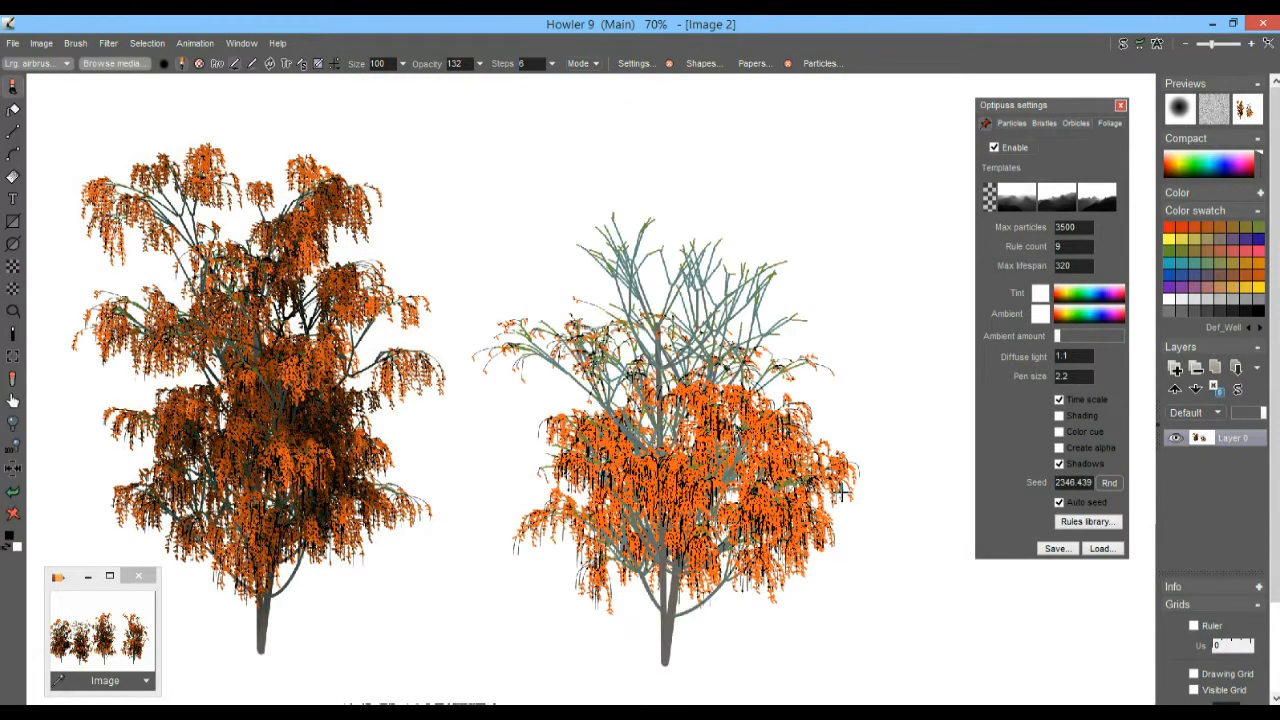
{"action": "left_click_drag", "start_coordinate": [808, 387], "coordinate": [446, 326]}
{"action": "left_click", "coordinate": [677, 612]}
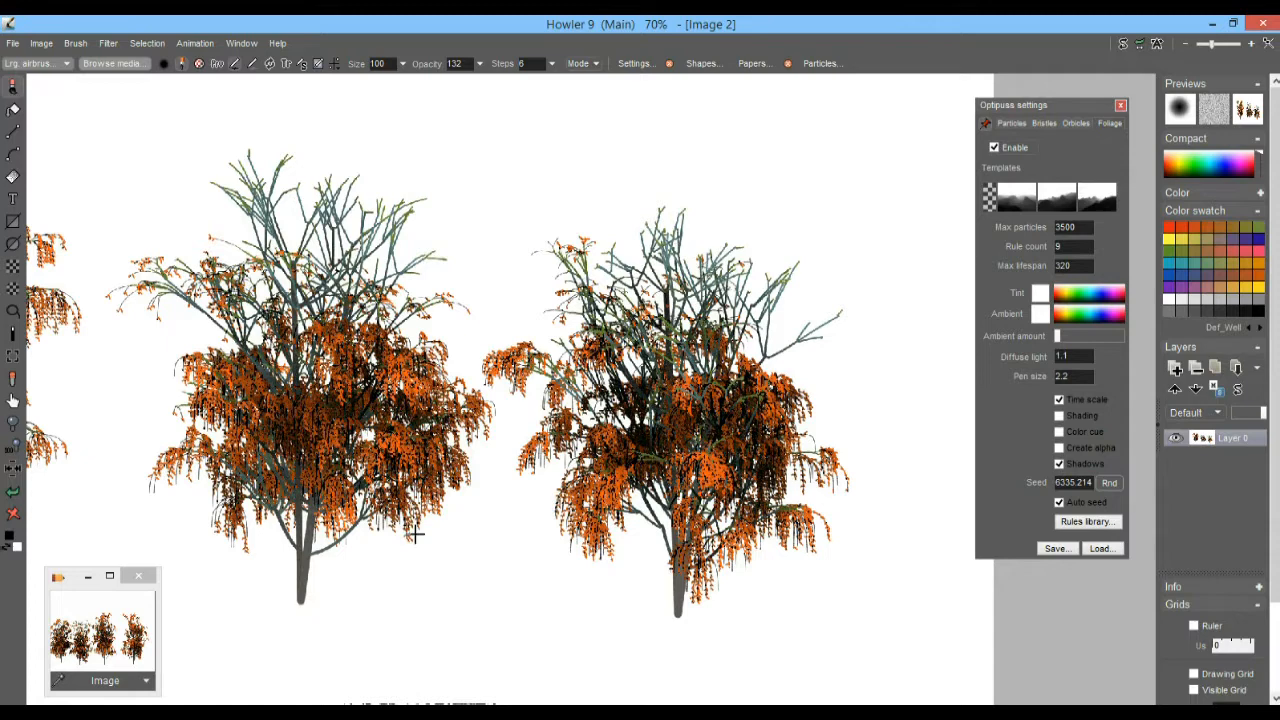
{"action": "mouse_move", "coordinate": [853, 620]}
{"action": "left_mouse_down"}
{"action": "mouse_move", "coordinate": [820, 296]}
{"action": "mouse_move", "coordinate": [784, 168]}
{"action": "mouse_move", "coordinate": [721, 98]}
{"action": "mouse_move", "coordinate": [643, 98]}
{"action": "left_mouse_up"}
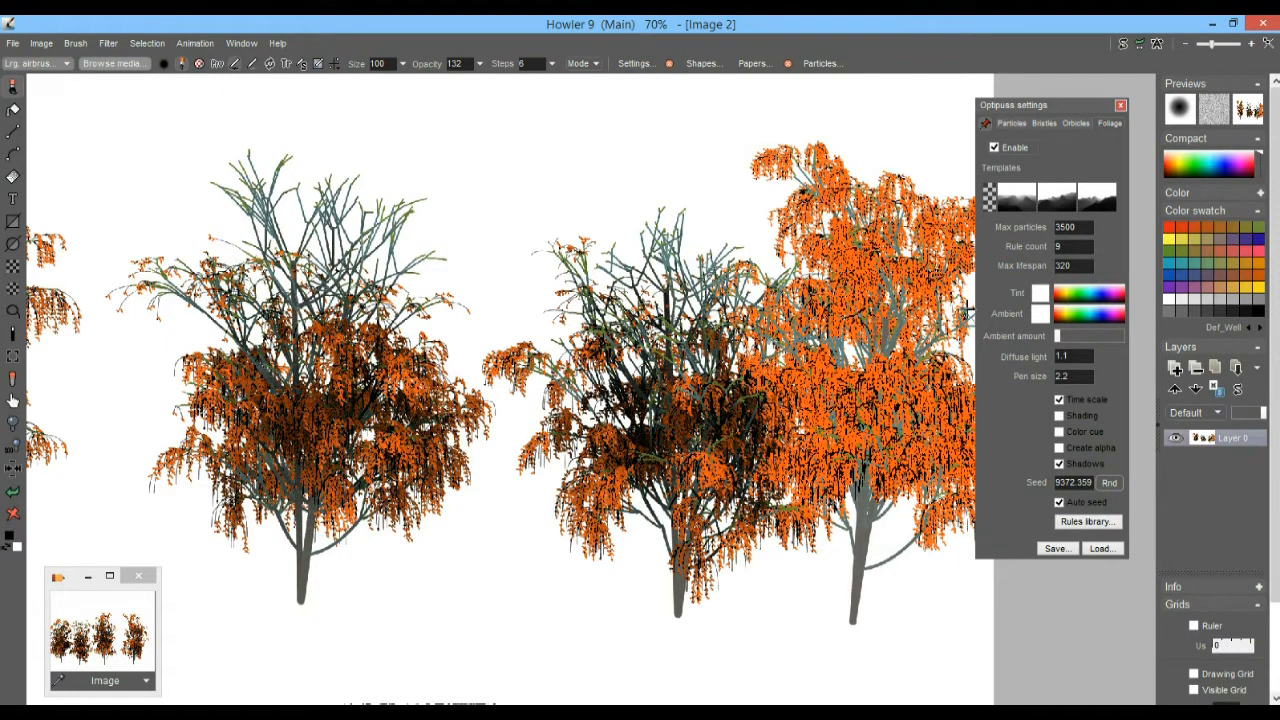
{"action": "left_click", "coordinate": [13, 515]}
{"action": "mouse_move", "coordinate": [379, 663]}
{"action": "left_mouse_down"}
{"action": "mouse_move", "coordinate": [361, 255]}
{"action": "mouse_move", "coordinate": [374, 151]}
{"action": "left_mouse_up"}
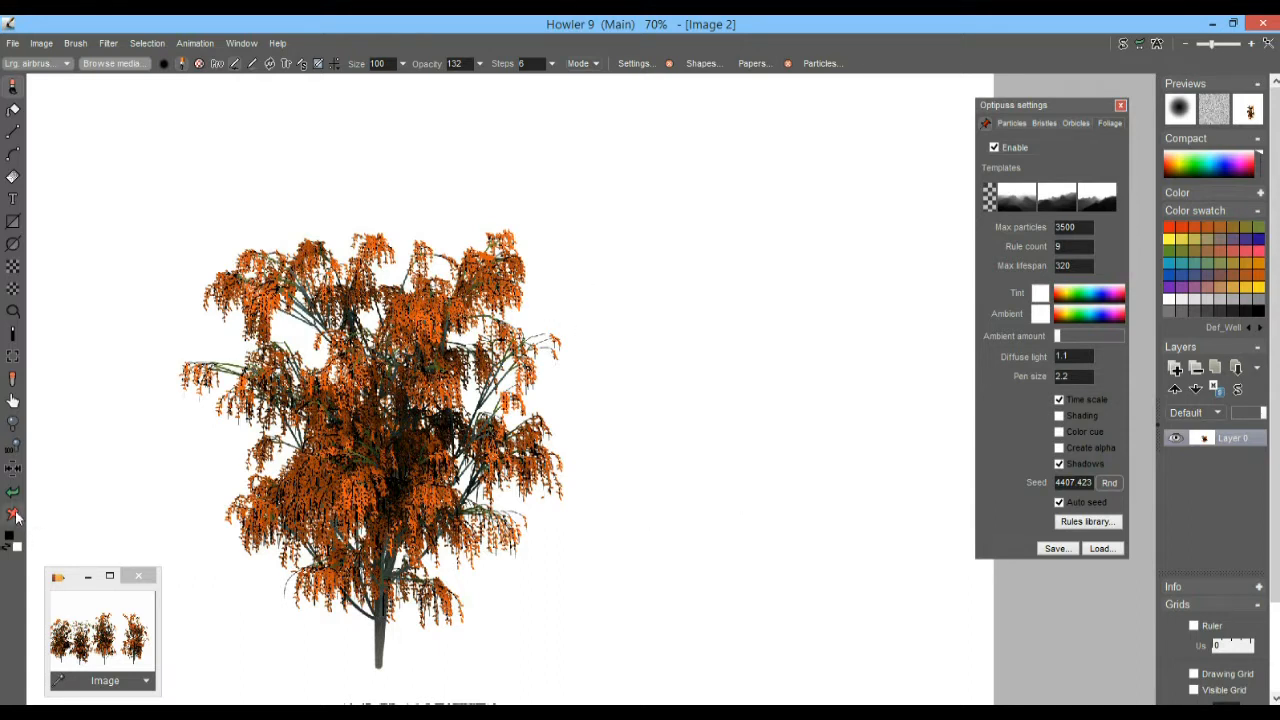
- Clear the canvas, enable Create alpha for the foliage brush, and paint one willow near the middle
{"action": "left_click", "coordinate": [14, 514]}
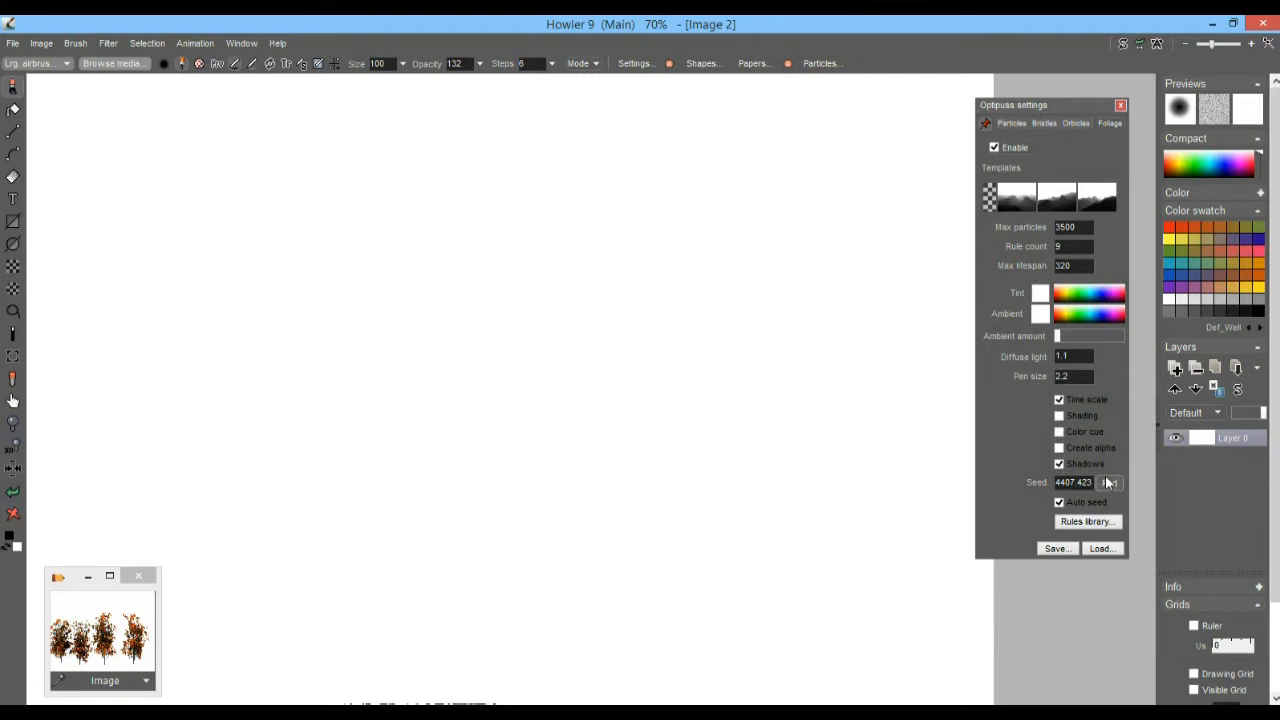
{"action": "left_click", "coordinate": [1060, 449]}
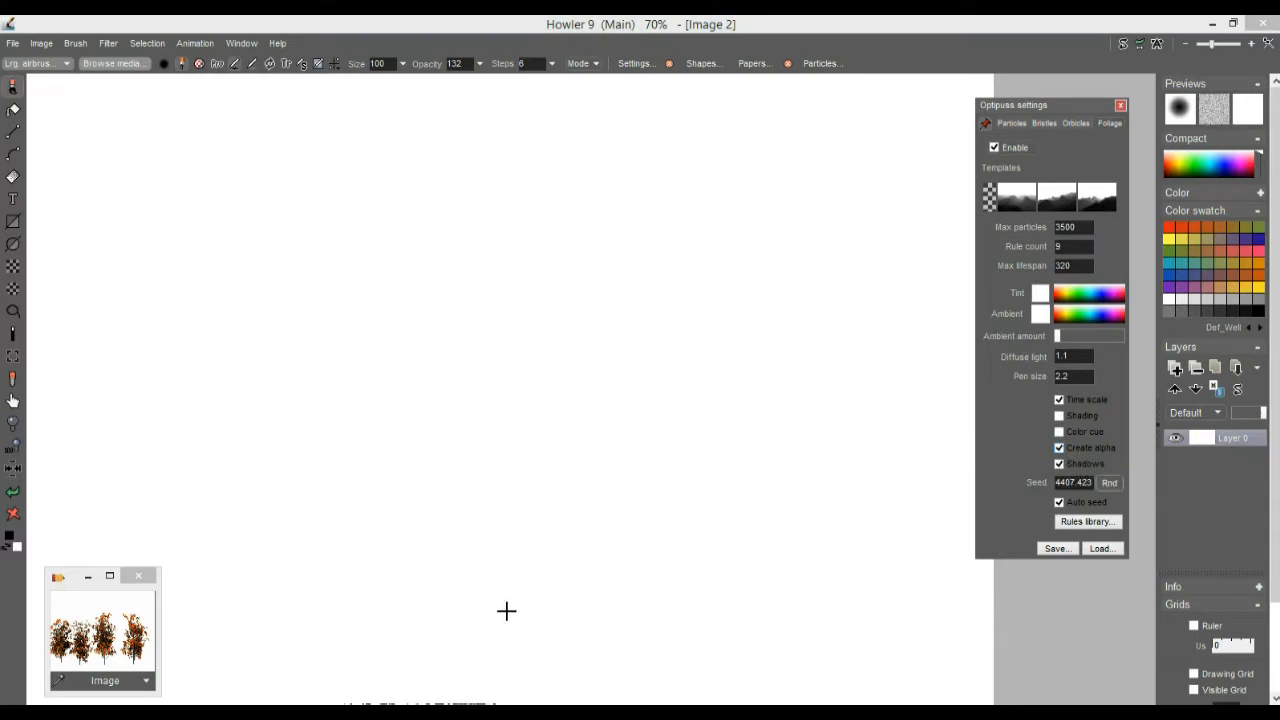
{"action": "left_click", "coordinate": [476, 618]}
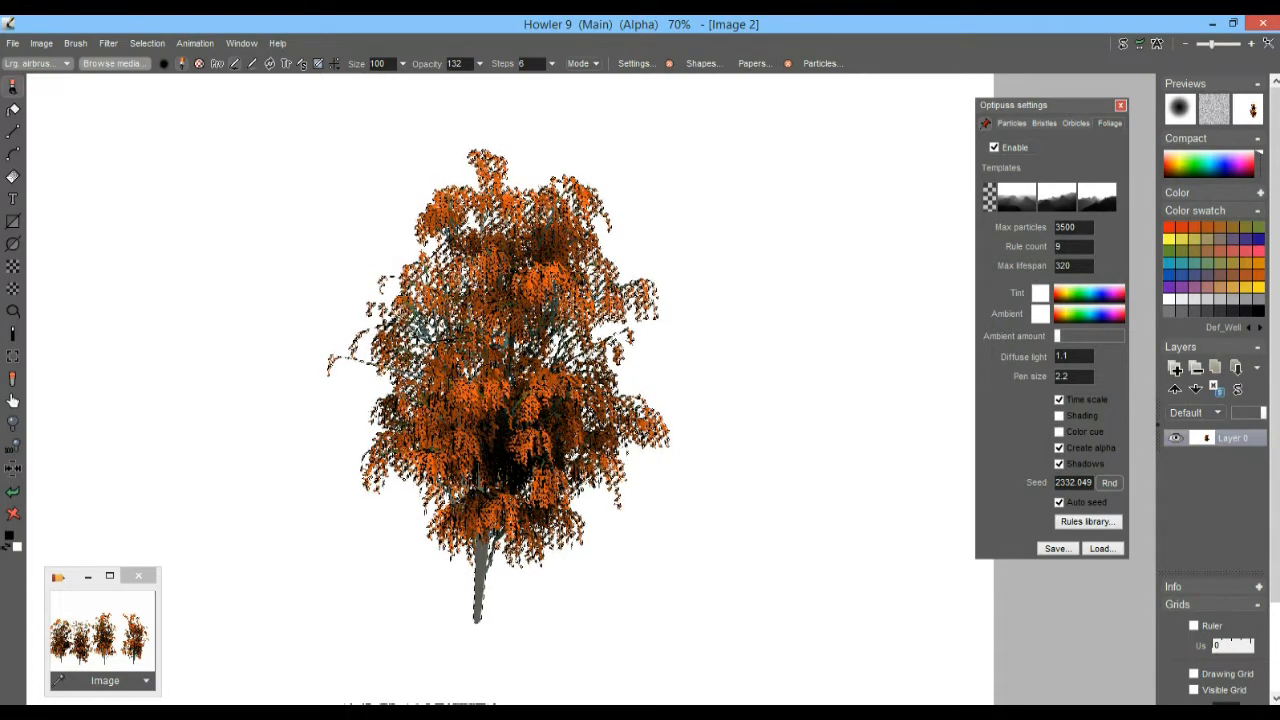
- Turn on the alpha overlay and examine the willow's foliage and mask edges up close
{"action": "scroll", "coordinate": [510, 380], "scroll_direction": "up", "scroll_amount": 5}
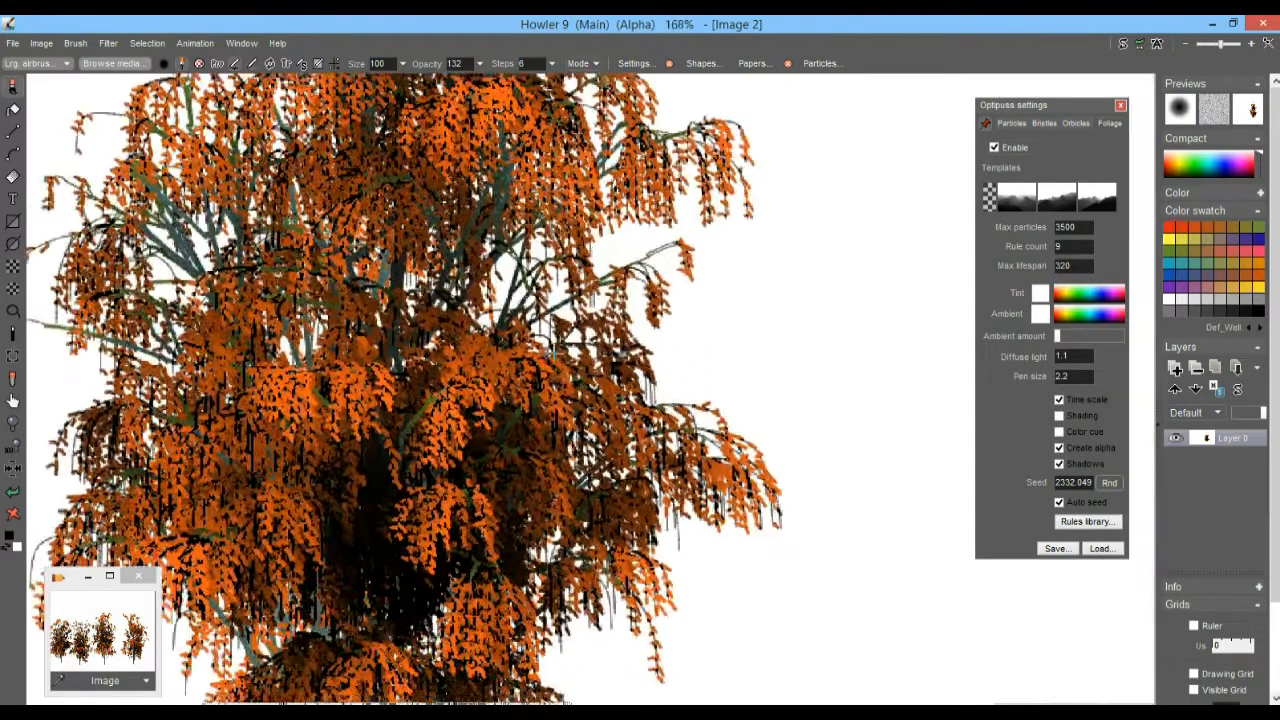
{"action": "left_click_drag", "start_coordinate": [510, 388], "coordinate": [708, 408]}
{"action": "scroll", "coordinate": [708, 408], "scroll_direction": "down", "scroll_amount": 6}
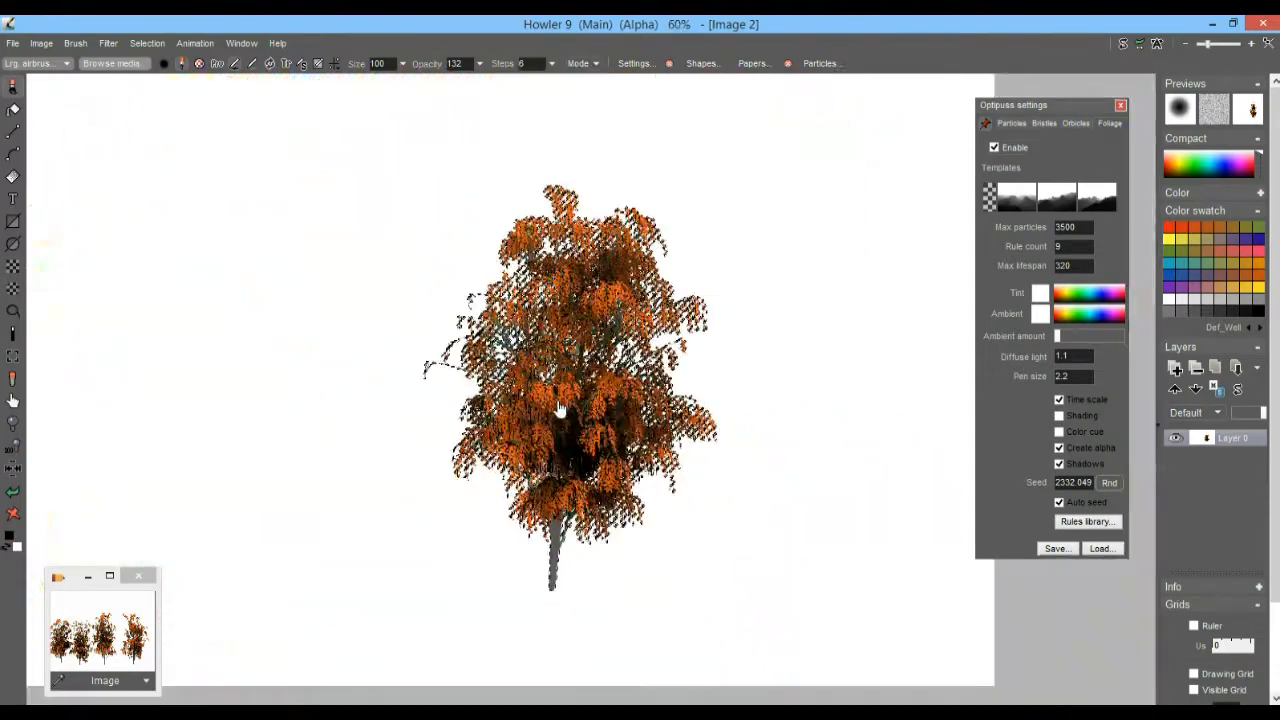
{"action": "left_click", "coordinate": [158, 44]}
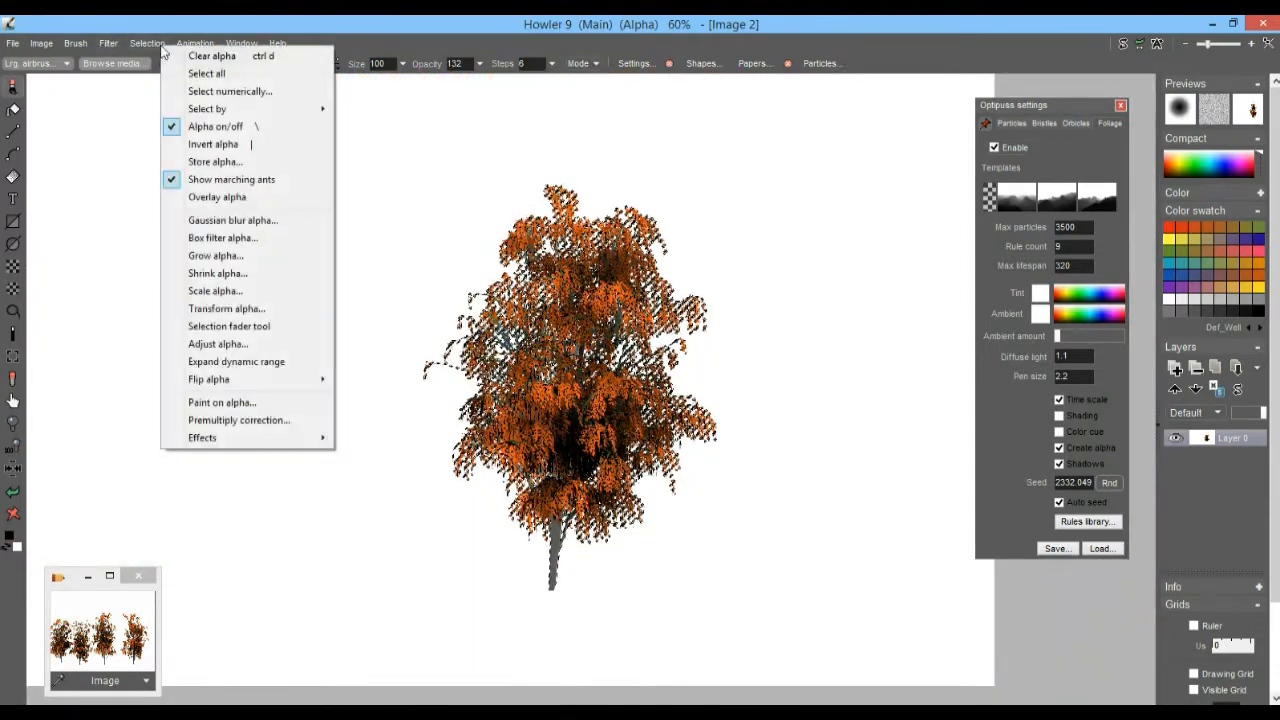
{"action": "left_click", "coordinate": [290, 197]}
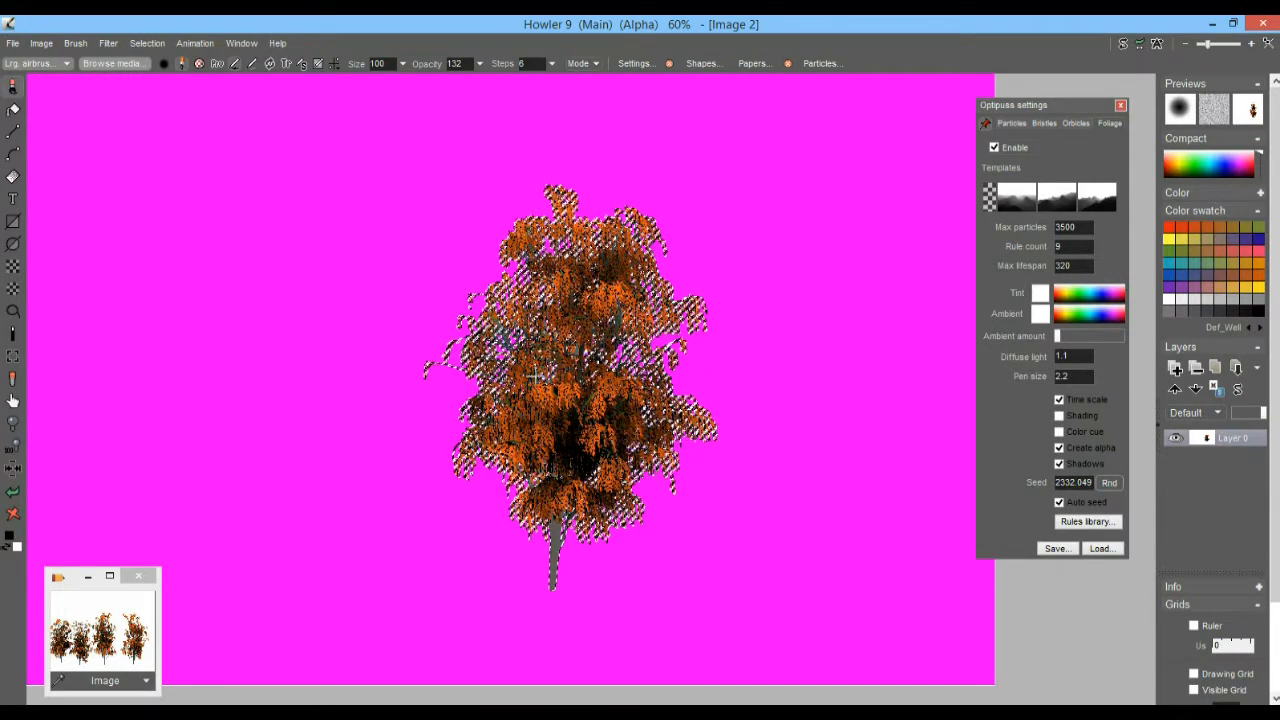
{"action": "scroll", "coordinate": [664, 370], "scroll_direction": "up", "scroll_amount": 3}
{"action": "scroll", "coordinate": [797, 361], "scroll_direction": "up", "scroll_amount": 3}
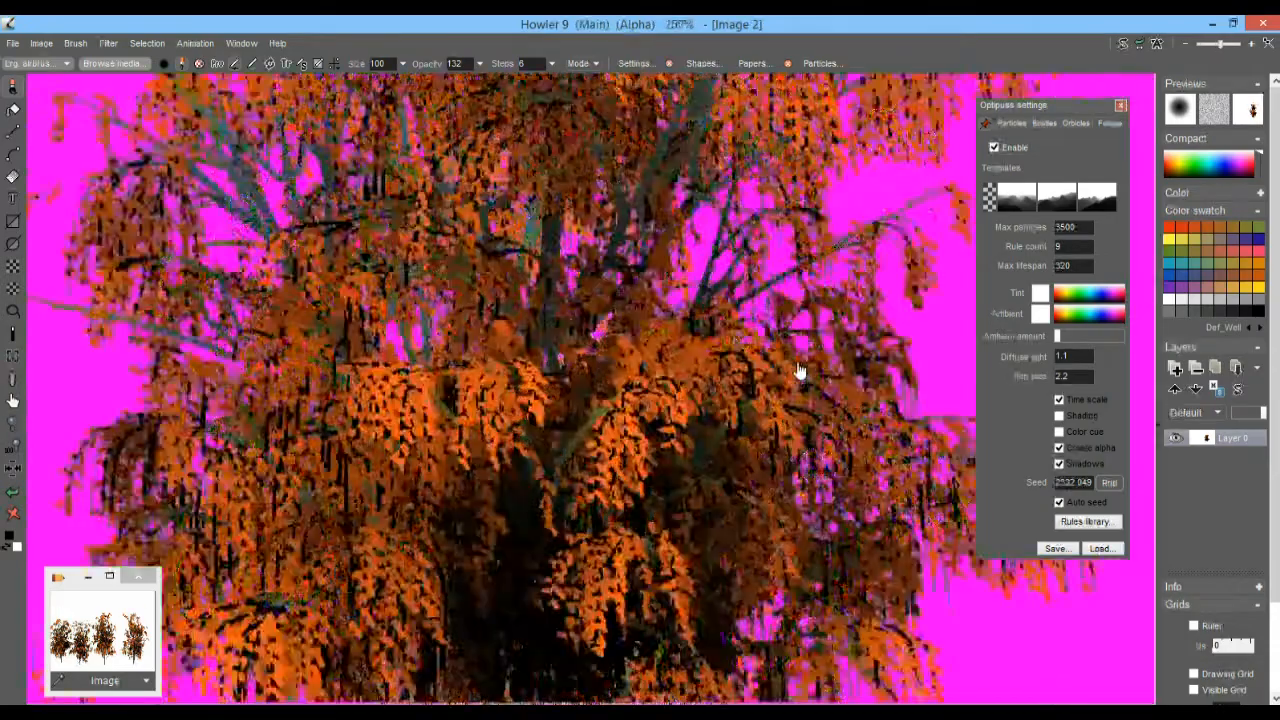
{"action": "scroll", "coordinate": [671, 371], "scroll_direction": "down", "scroll_amount": 3}
{"action": "scroll", "coordinate": [655, 380], "scroll_direction": "down", "scroll_amount": 1}
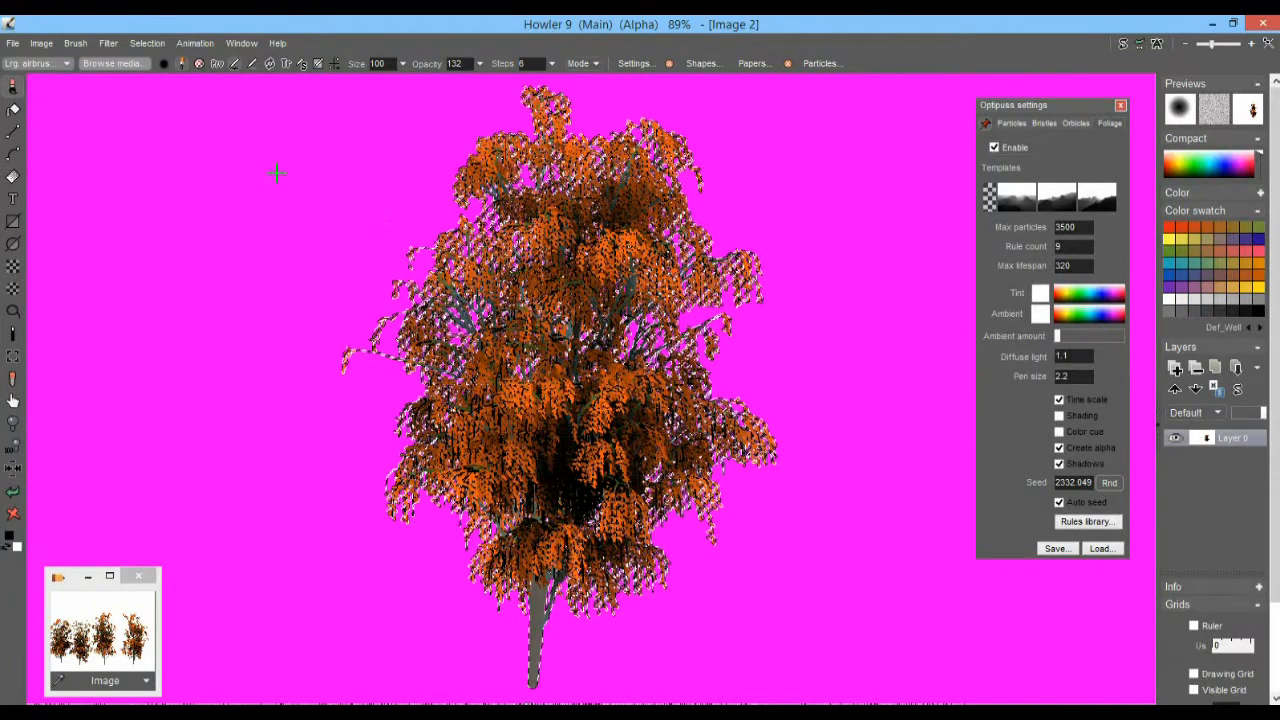
- Pick up the alpha-selected willow as a custom brush and disable the Optipuss foliage effect
{"action": "left_click", "coordinate": [75, 44]}
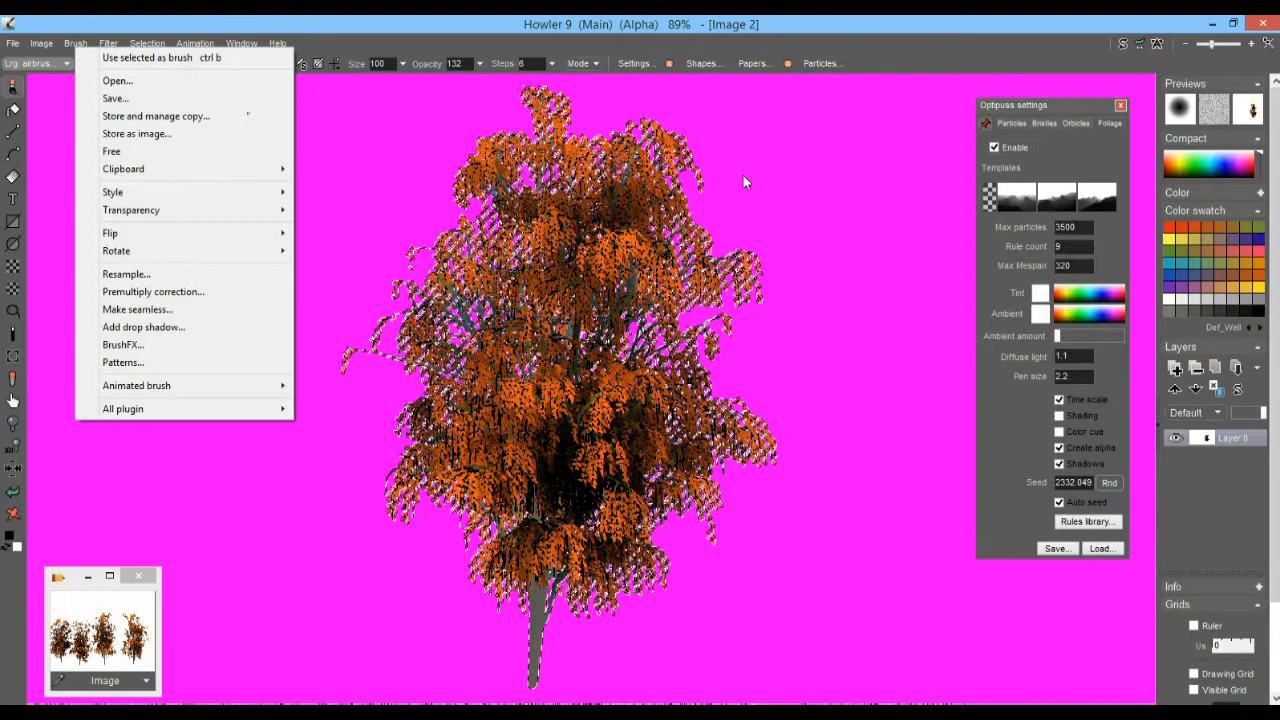
{"action": "left_click", "coordinate": [197, 57]}
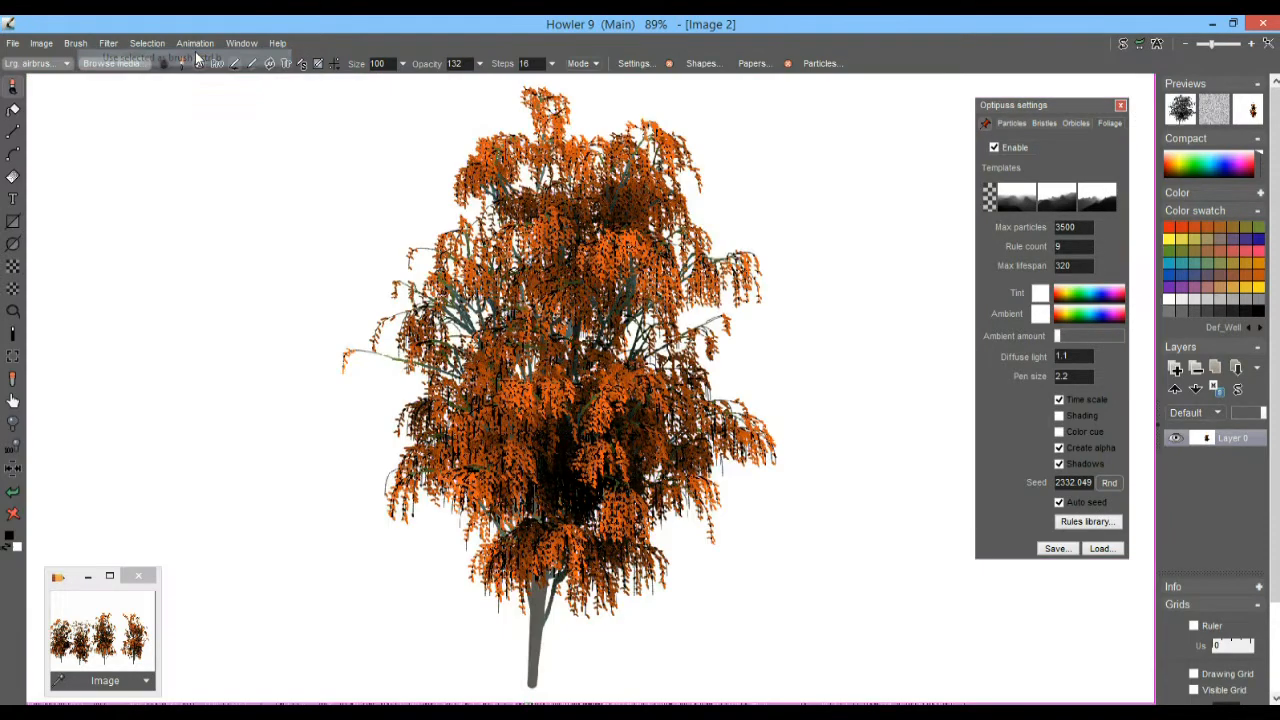
{"action": "left_click", "coordinate": [995, 148]}
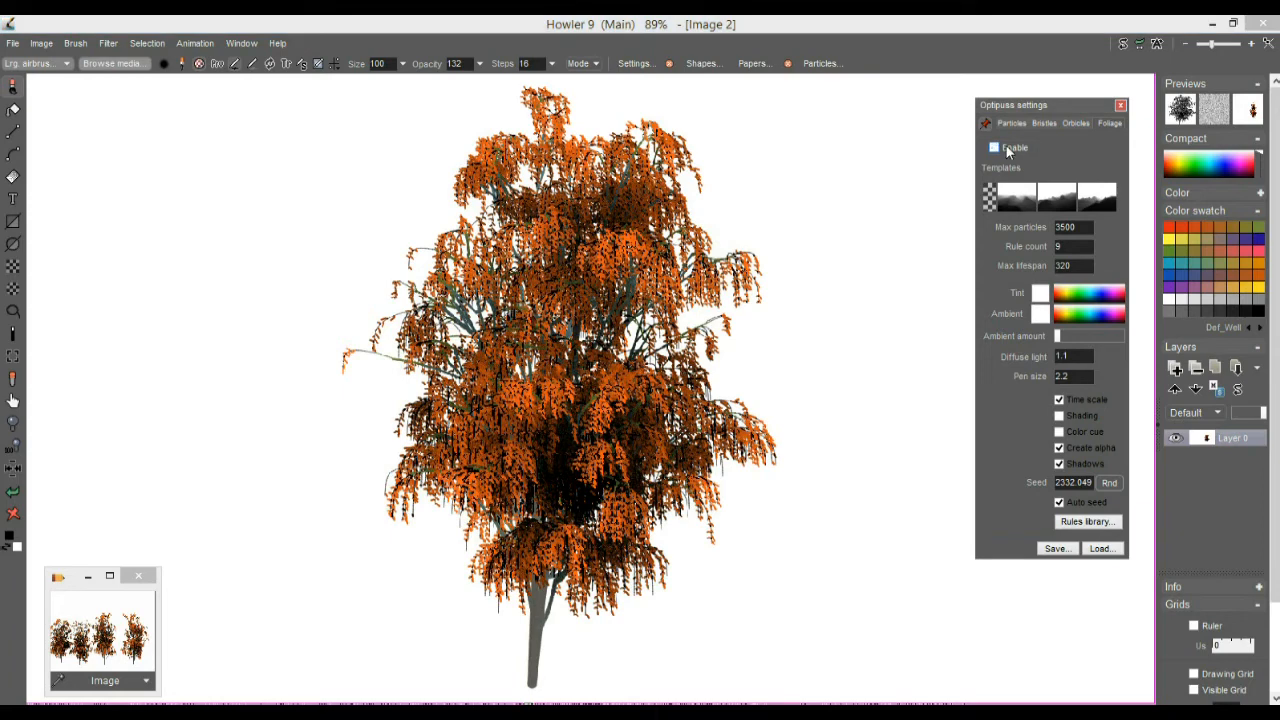
{"action": "left_click_drag", "start_coordinate": [1024, 110], "coordinate": [990, 105]}
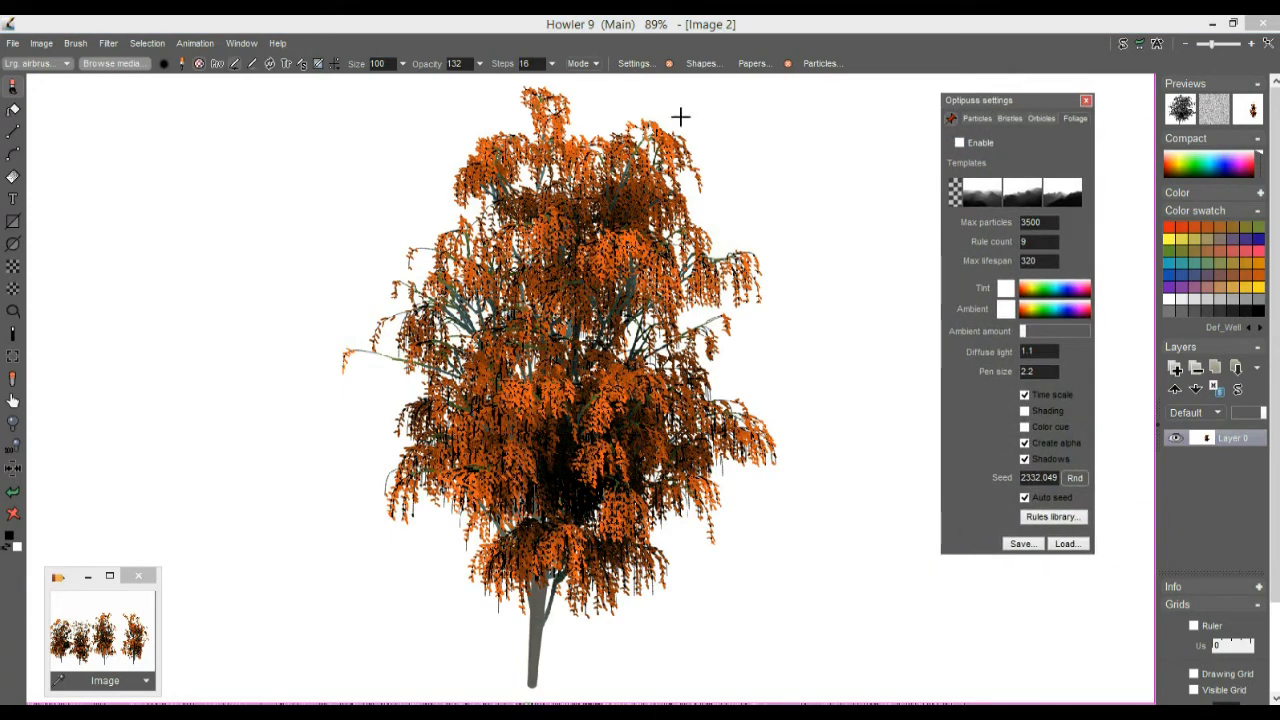
- Store a managed copy of the tree brush and park its collapsed thumbnail in the canvas's upper-left corner
{"action": "left_click", "coordinate": [75, 44]}
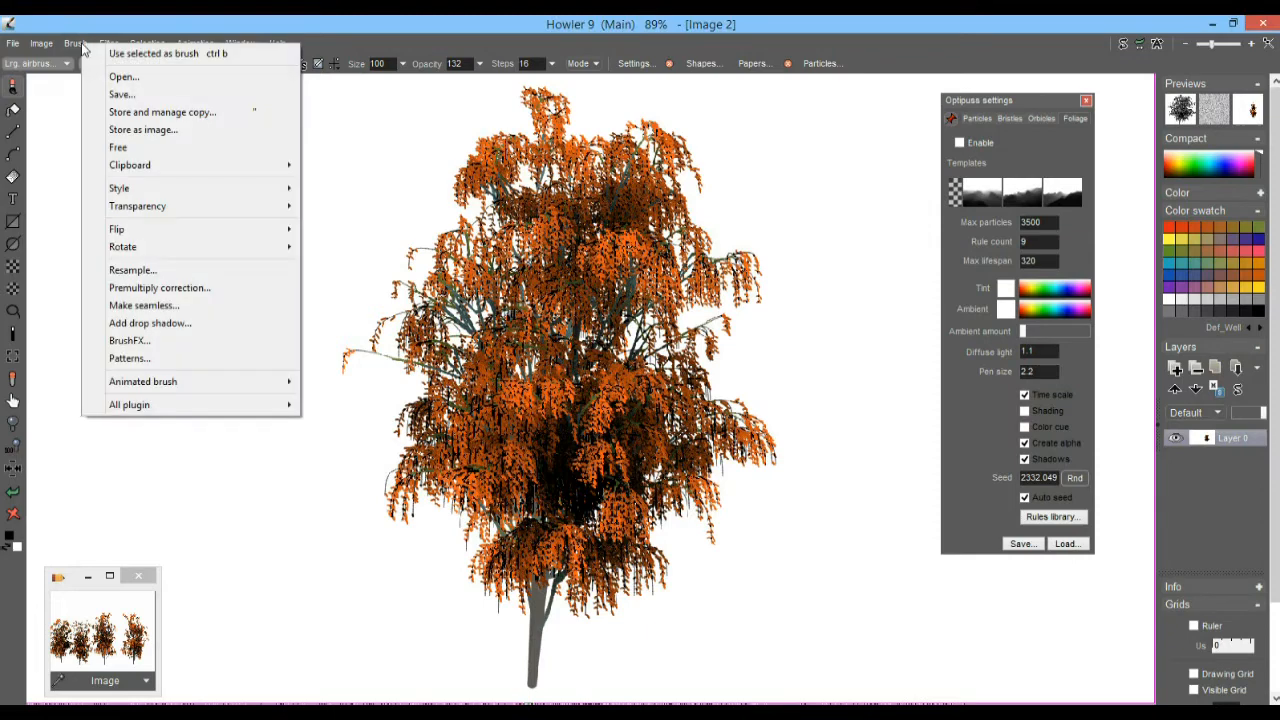
{"action": "left_click", "coordinate": [155, 114]}
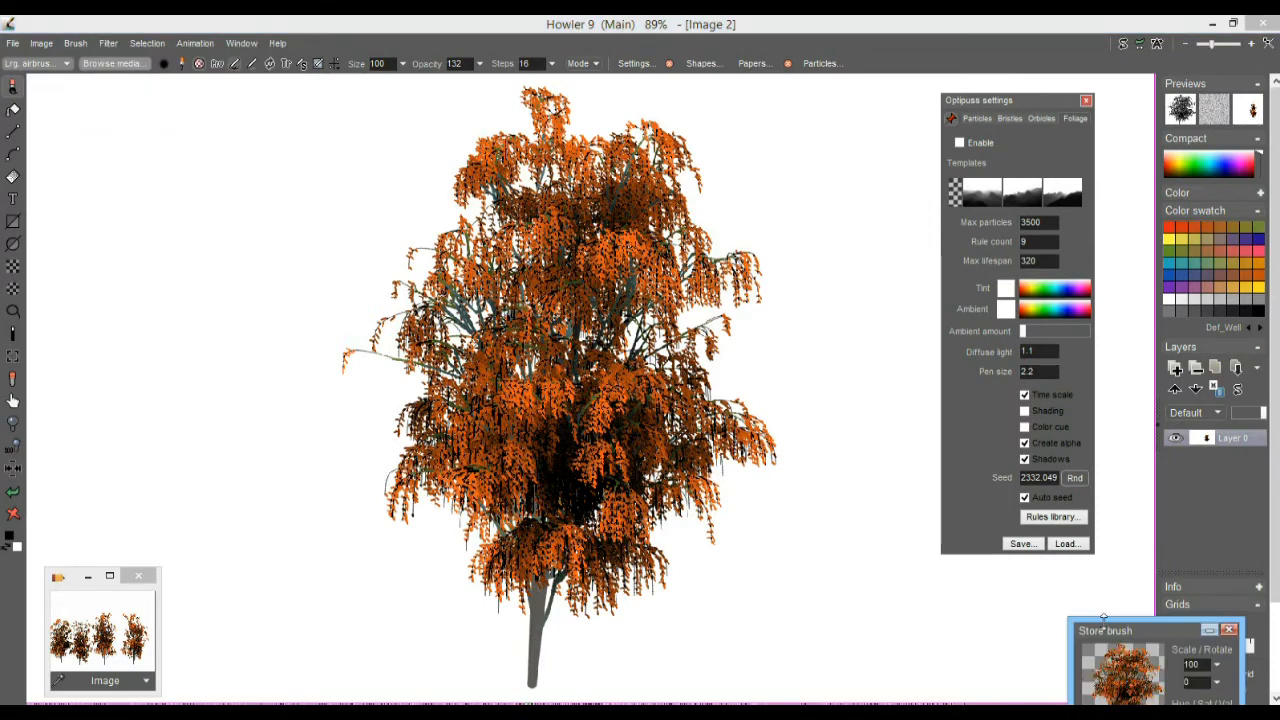
{"action": "mouse_move", "coordinate": [1139, 630]}
{"action": "left_mouse_down"}
{"action": "mouse_move", "coordinate": [723, 341]}
{"action": "mouse_move", "coordinate": [97, 141]}
{"action": "mouse_move", "coordinate": [148, 140]}
{"action": "left_mouse_up"}
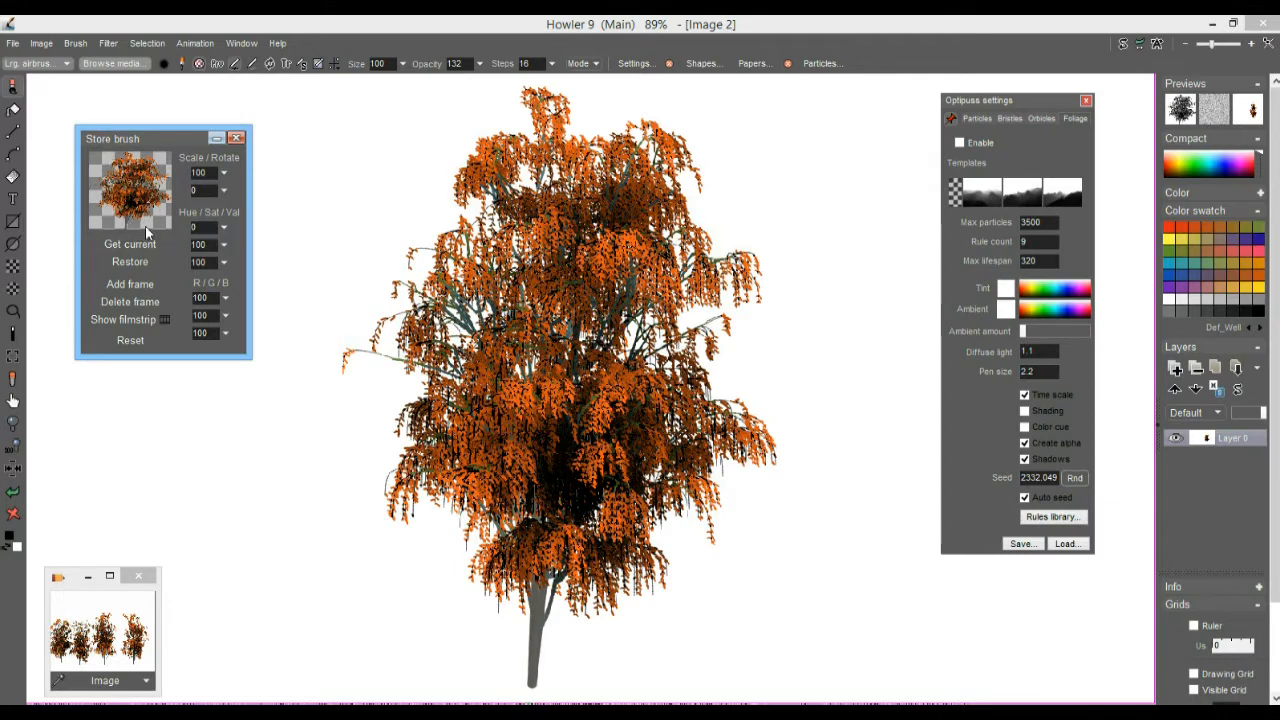
{"action": "left_click", "coordinate": [216, 138]}
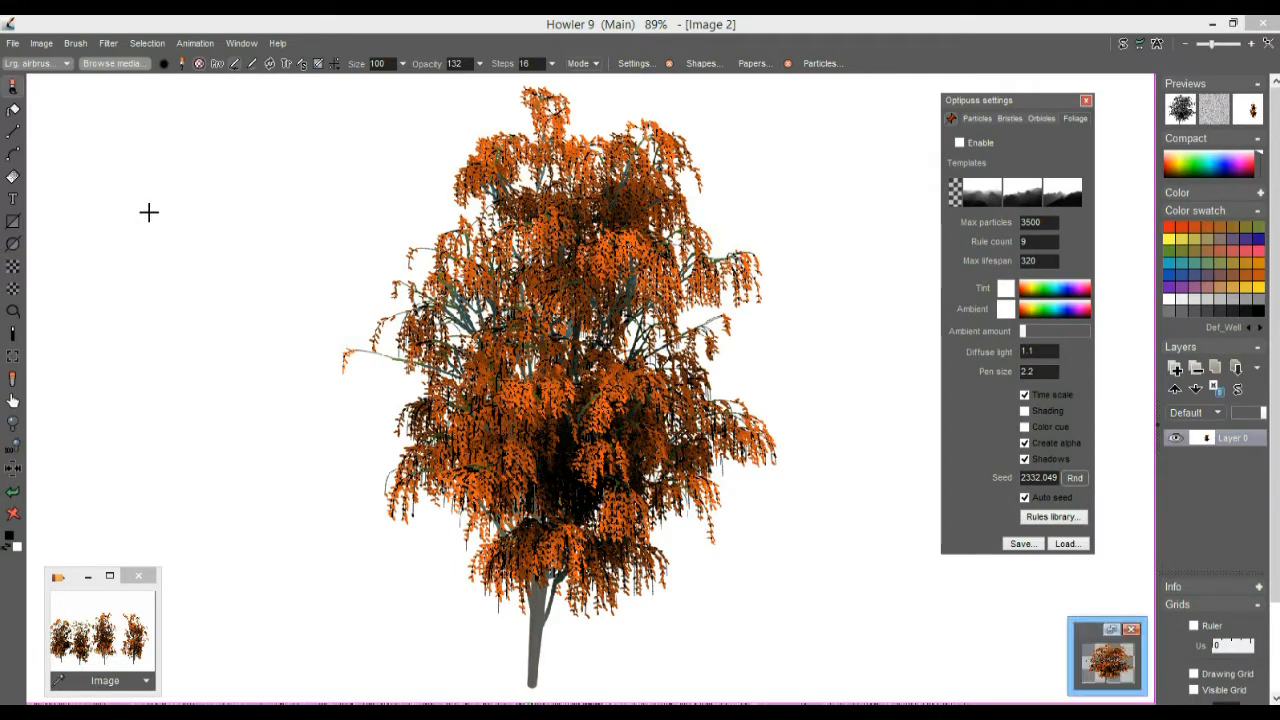
{"action": "left_click_drag", "start_coordinate": [1091, 636], "coordinate": [105, 125]}
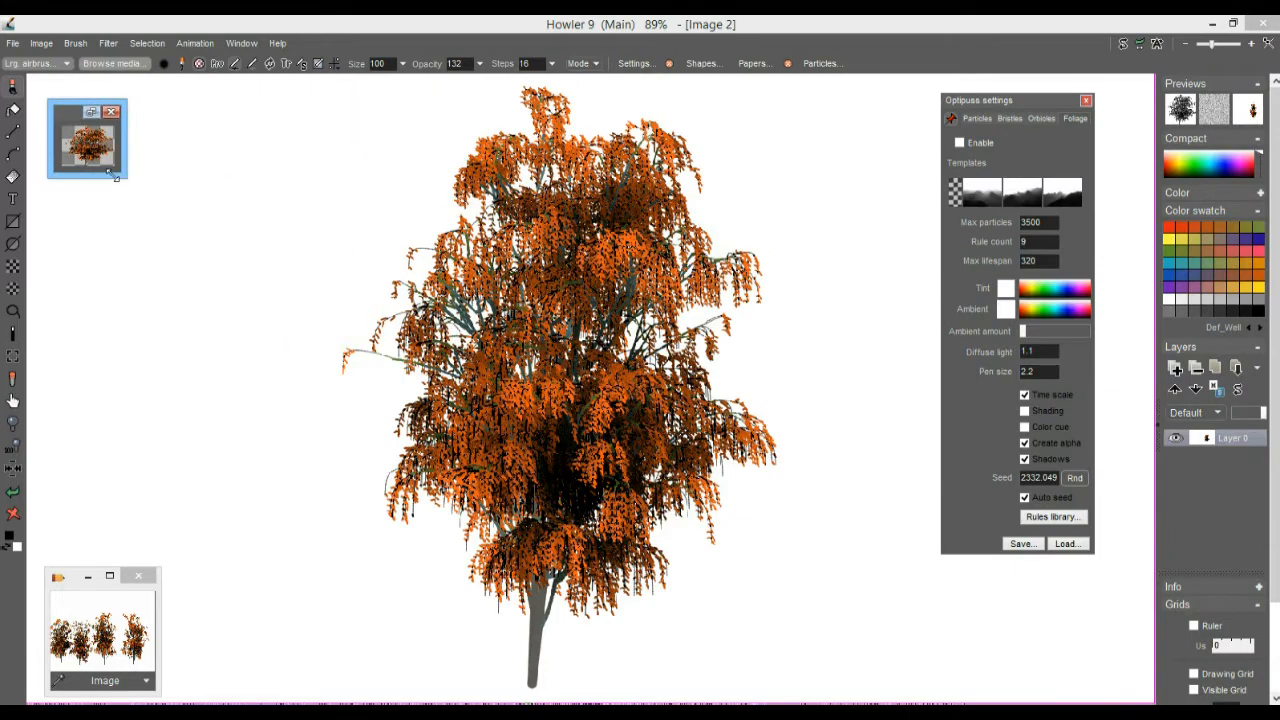
- Paint a trial stroke with the tree brush, then set its opacity to 255 and stamp three opaque trees
{"action": "mouse_move", "coordinate": [472, 450]}
{"action": "left_mouse_down"}
{"action": "mouse_move", "coordinate": [450, 477]}
{"action": "mouse_move", "coordinate": [352, 453]}
{"action": "mouse_move", "coordinate": [607, 403]}
{"action": "mouse_move", "coordinate": [744, 508]}
{"action": "mouse_move", "coordinate": [727, 483]}
{"action": "left_mouse_up"}
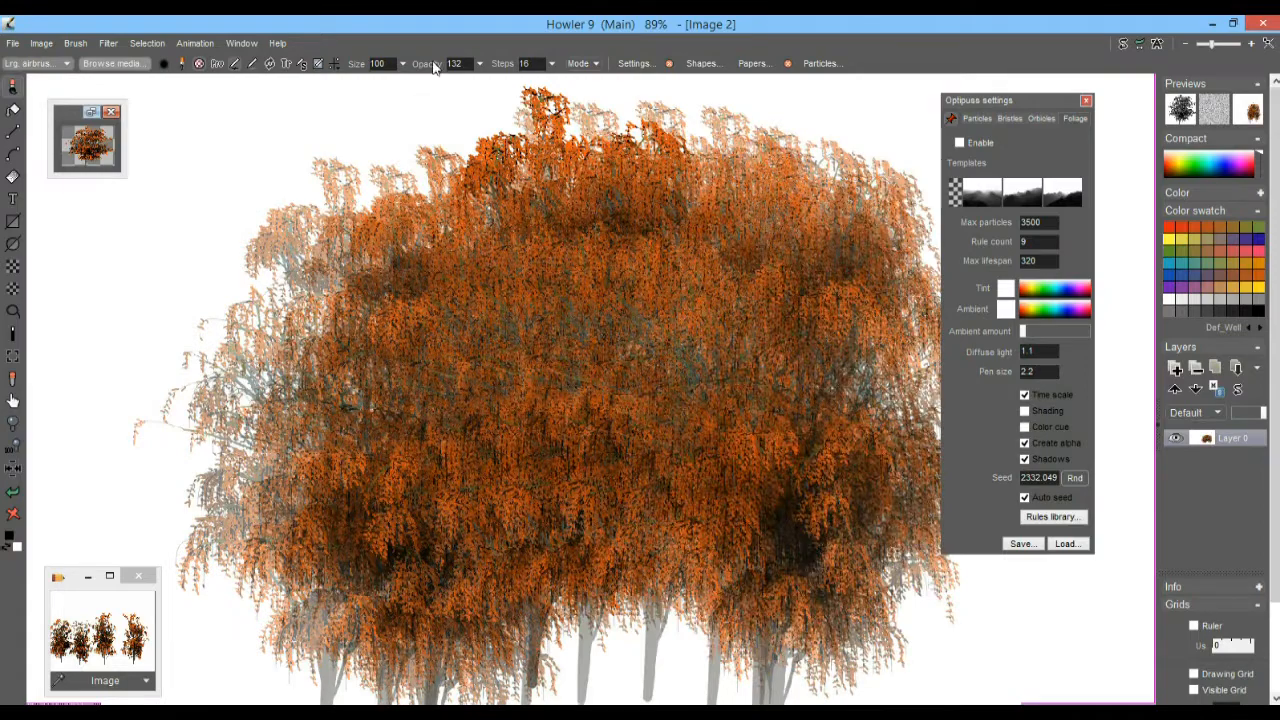
{"action": "left_click", "coordinate": [480, 64]}
{"action": "left_click_drag", "start_coordinate": [430, 85], "coordinate": [542, 90]}
{"action": "left_click", "coordinate": [426, 298]}
{"action": "left_click", "coordinate": [314, 420]}
{"action": "left_click", "coordinate": [652, 432]}
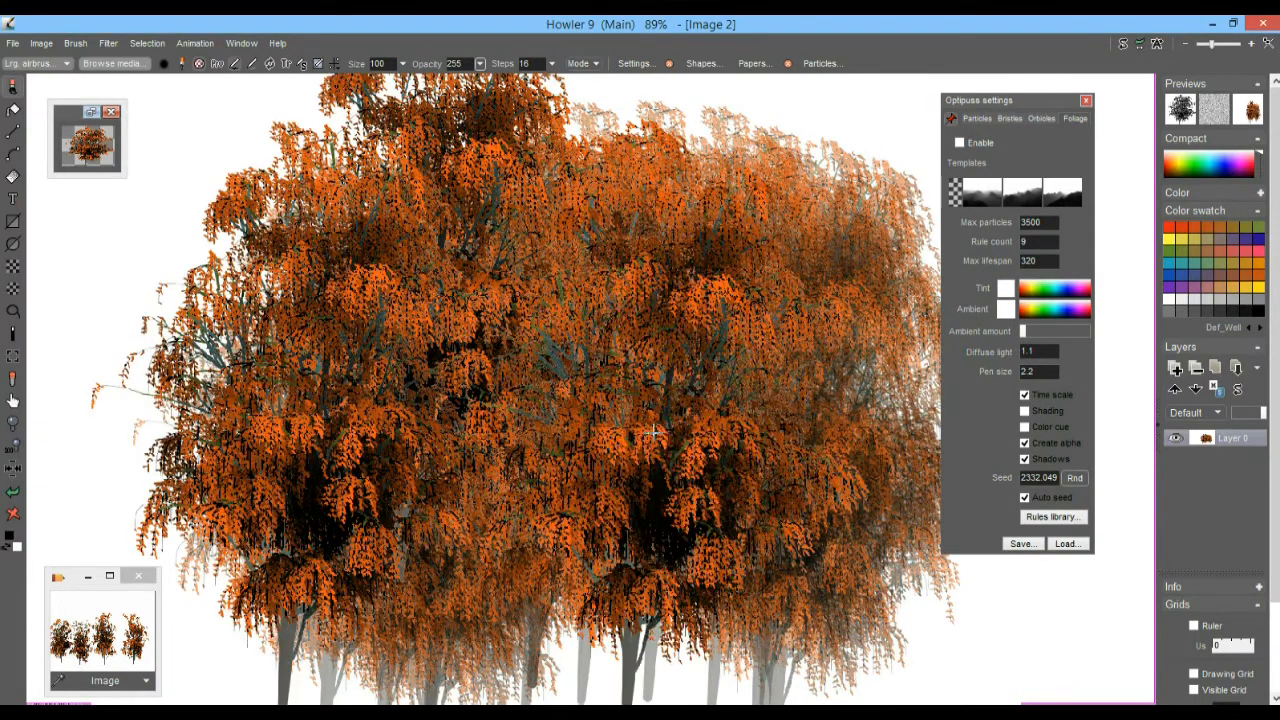
- Stamp several more opaque tree copies over the middle of the foliage at high magnification
{"action": "scroll", "coordinate": [520, 445], "scroll_direction": "up", "scroll_amount": 4}
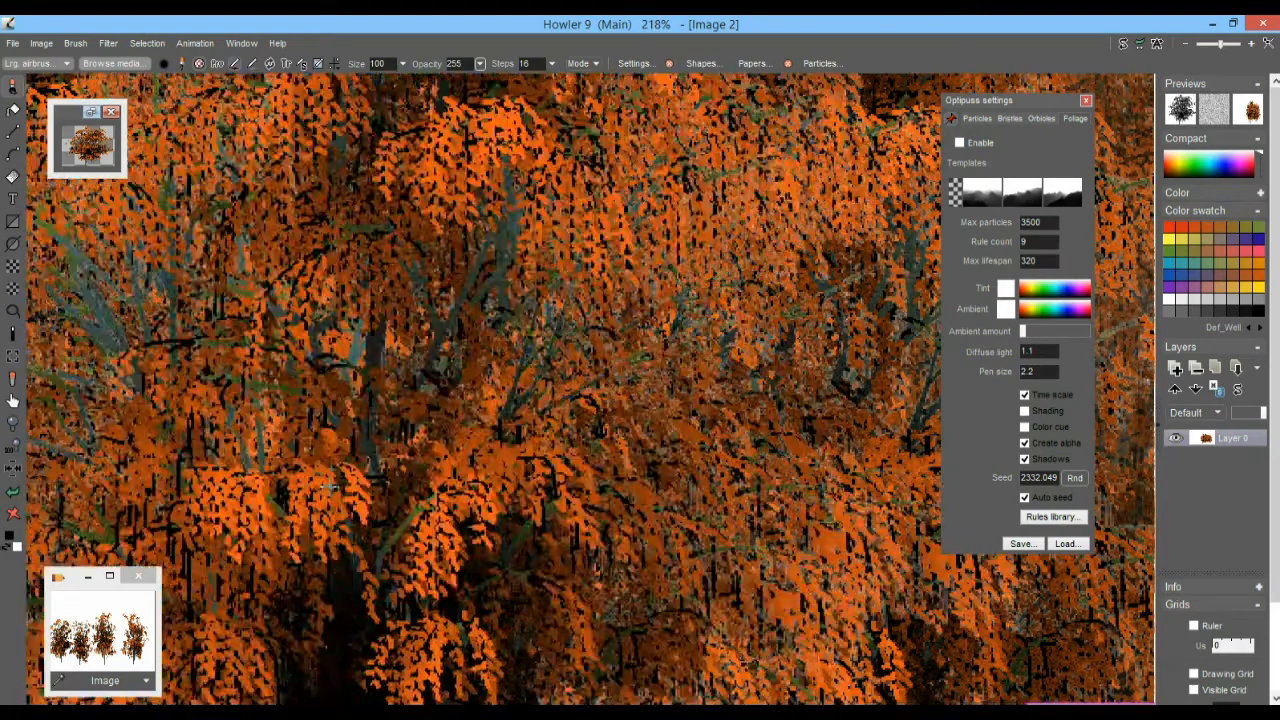
{"action": "left_click", "coordinate": [703, 352]}
{"action": "left_click", "coordinate": [396, 492]}
{"action": "left_click", "coordinate": [430, 465]}
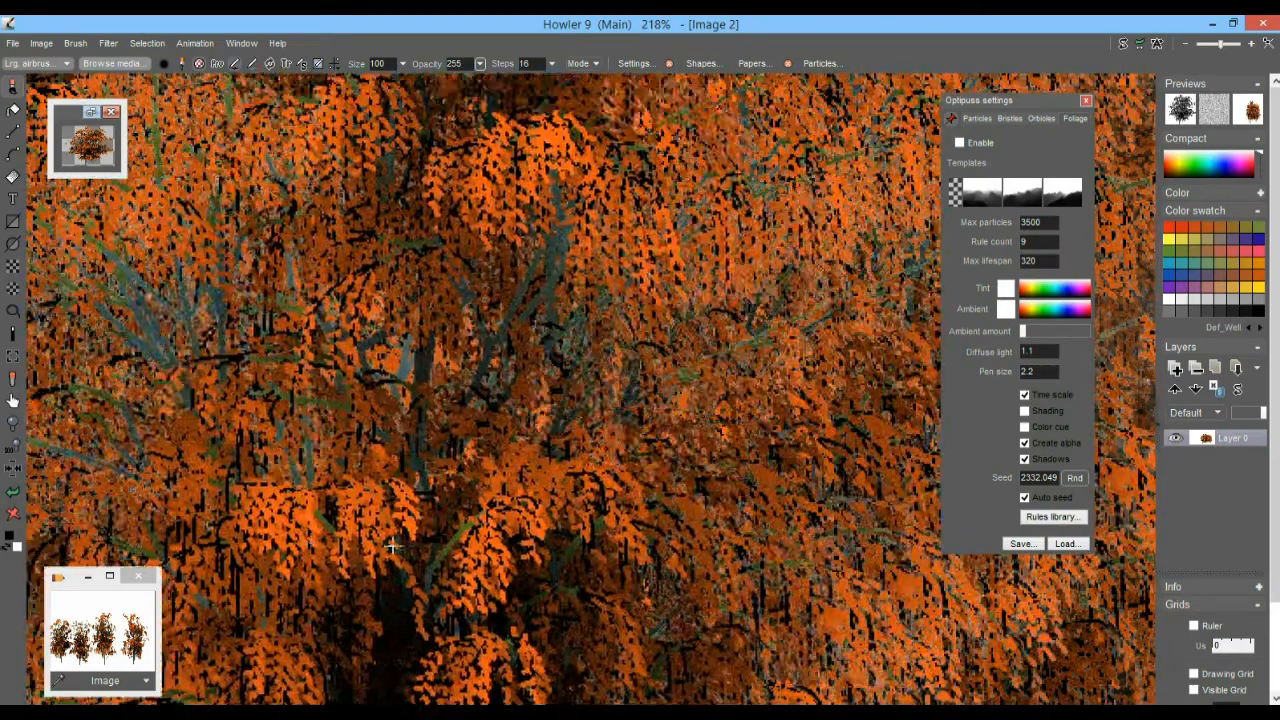
{"action": "left_click", "coordinate": [497, 583]}
{"action": "left_click", "coordinate": [553, 563]}
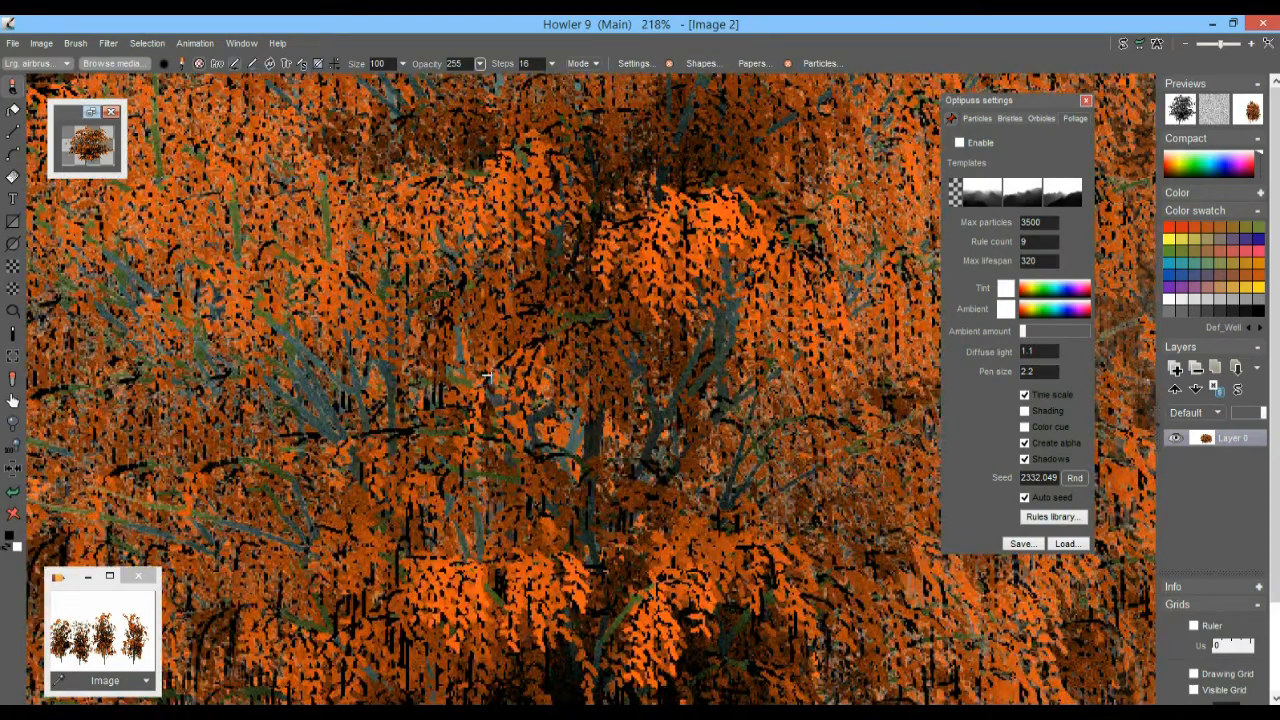
- Erase the central foliage with the tree brush in the white background colour, and stamp trees back over the gap
{"action": "right_click", "coordinate": [628, 417]}
{"action": "right_click", "coordinate": [465, 442]}
{"action": "right_click", "coordinate": [438, 426]}
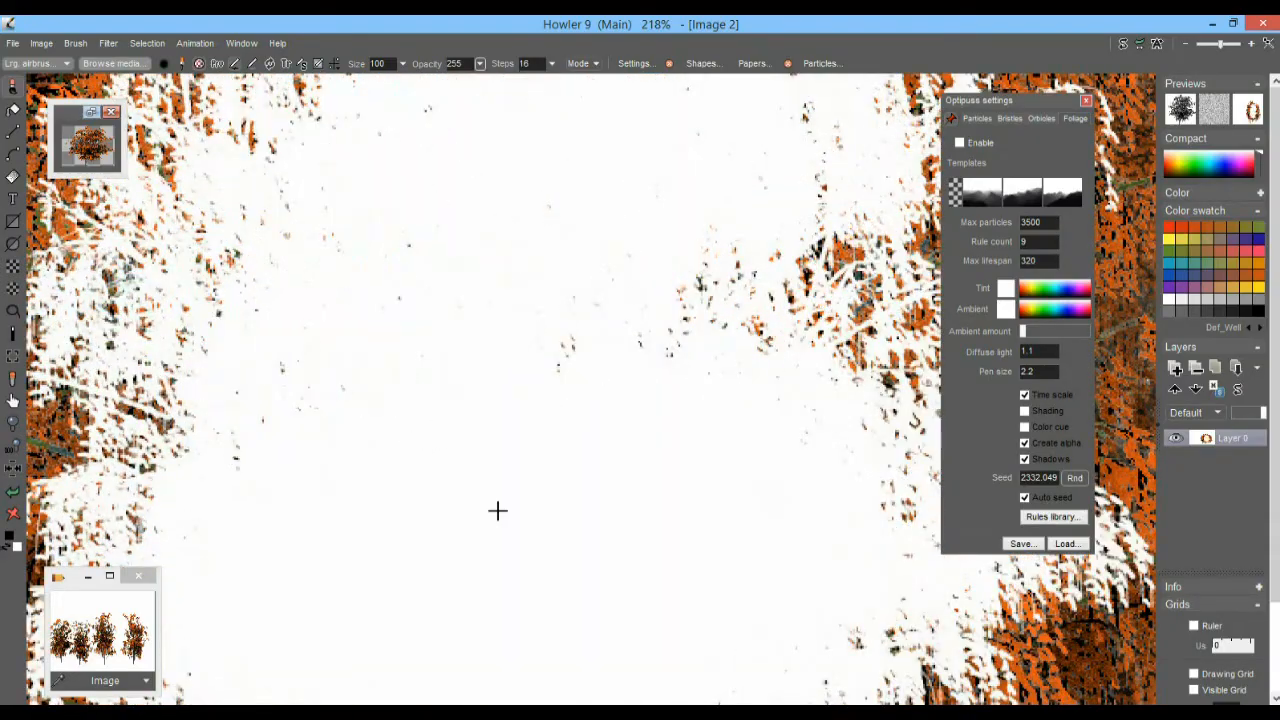
{"action": "left_click", "coordinate": [510, 511]}
{"action": "left_click", "coordinate": [475, 515]}
{"action": "left_click", "coordinate": [505, 520]}
{"action": "left_click", "coordinate": [610, 533]}
{"action": "left_click", "coordinate": [604, 537]}
- Paint a line of trees across the canvas and stamp a dense cluster on the left side
{"action": "scroll", "coordinate": [440, 521], "scroll_direction": "down", "scroll_amount": 4}
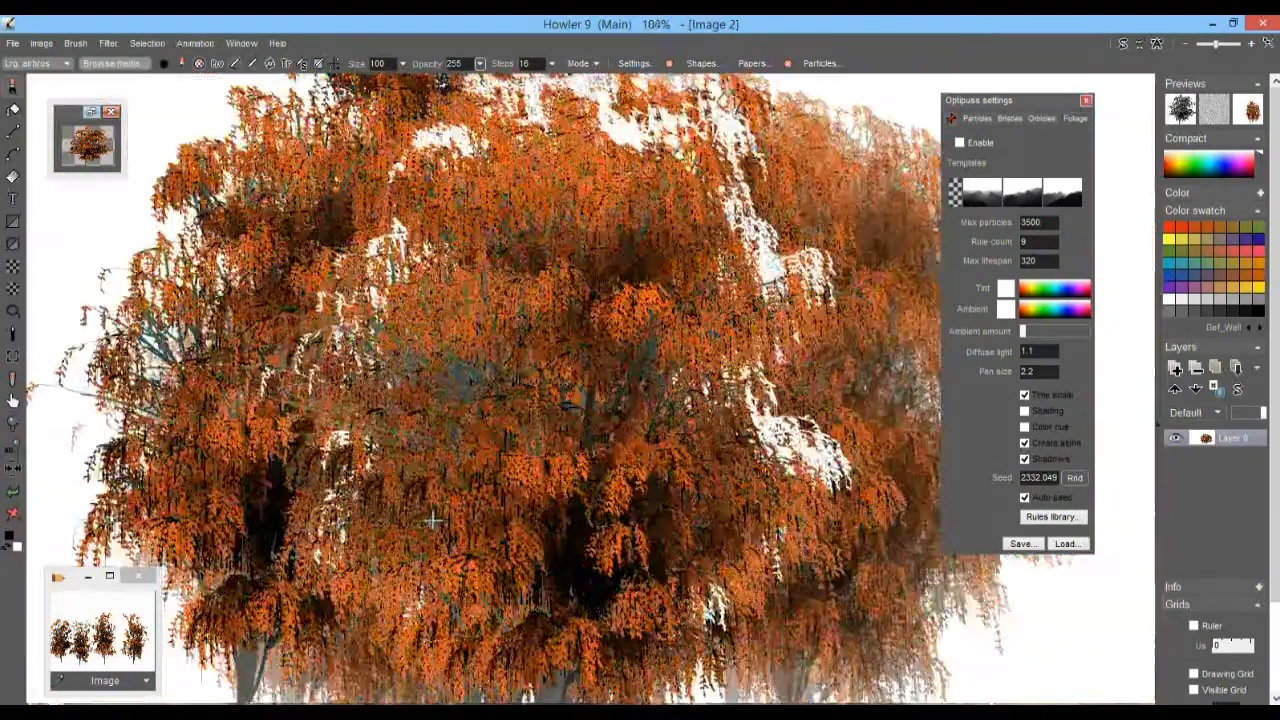
{"action": "scroll", "coordinate": [434, 520], "scroll_direction": "down", "scroll_amount": 1}
{"action": "left_click", "coordinate": [422, 448]}
{"action": "left_click_drag", "start_coordinate": [427, 452], "coordinate": [610, 525]}
{"action": "left_click", "coordinate": [342, 453]}
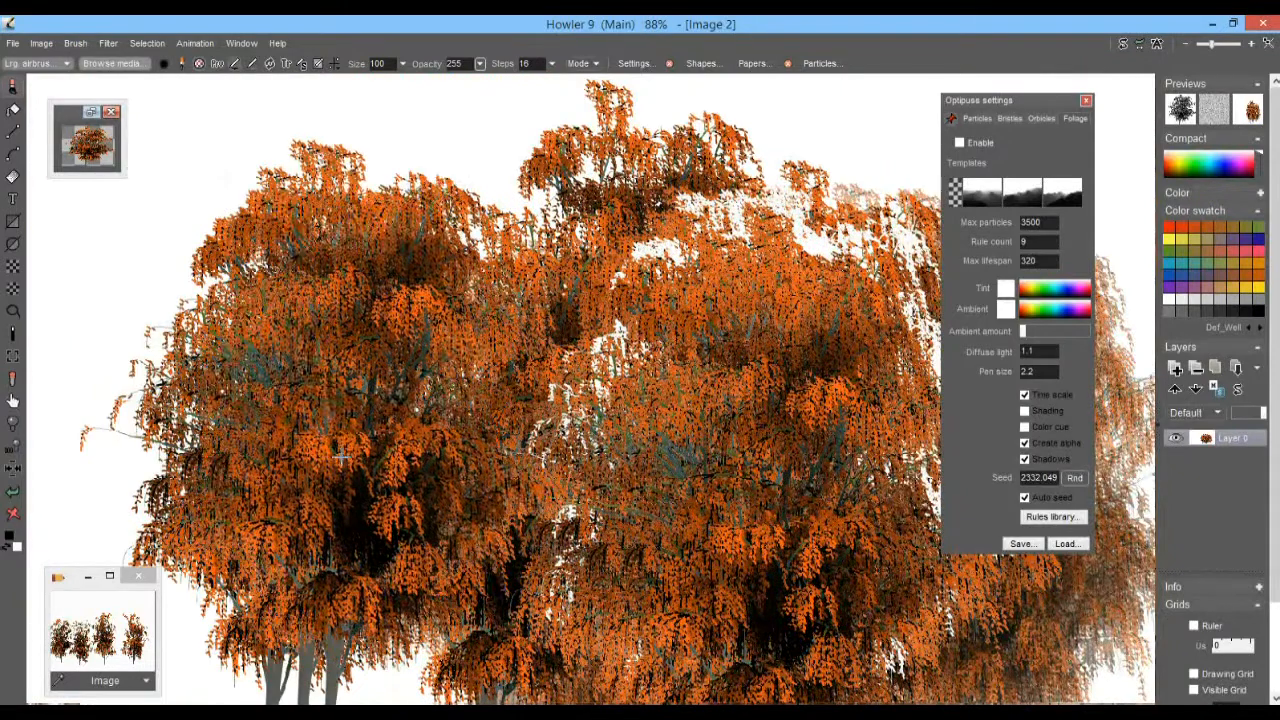
{"action": "left_click", "coordinate": [338, 420]}
{"action": "left_click", "coordinate": [290, 358]}
{"action": "left_click", "coordinate": [305, 358]}
{"action": "left_click", "coordinate": [328, 403]}
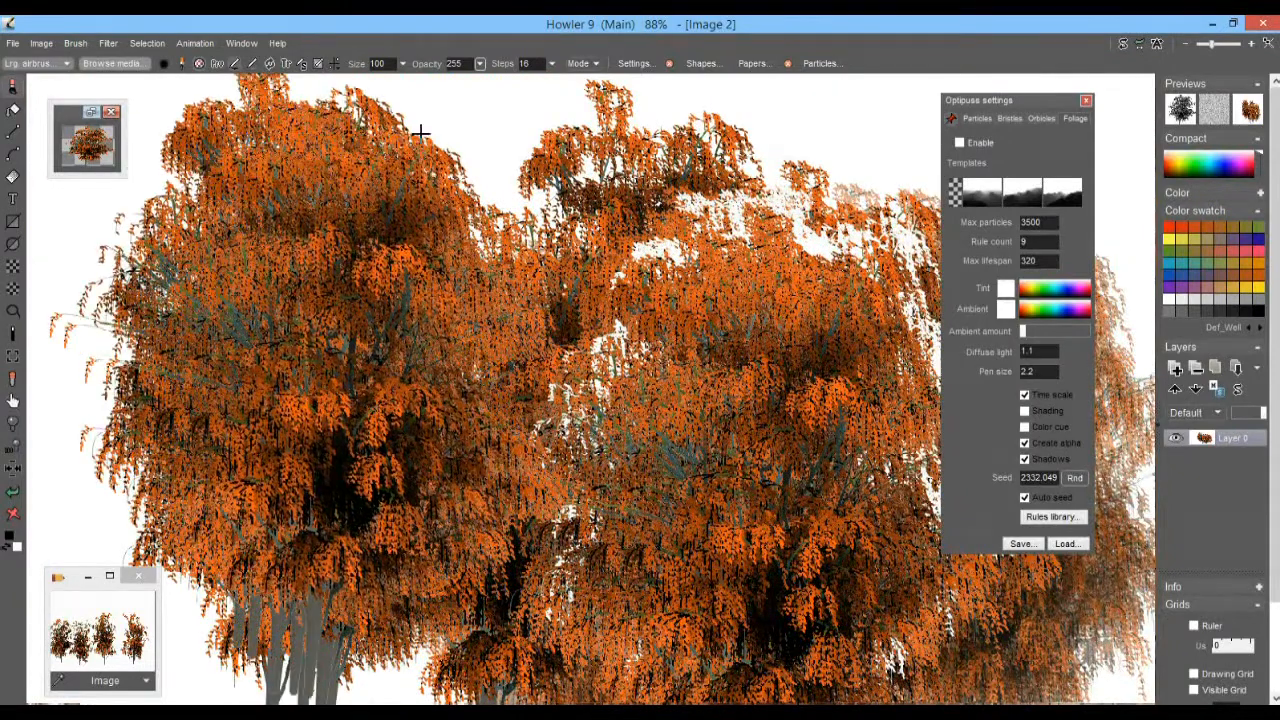
- Start saving the brush to a file, and create and open a folder named trees-please inside 3D Designer
{"action": "left_click", "coordinate": [78, 43]}
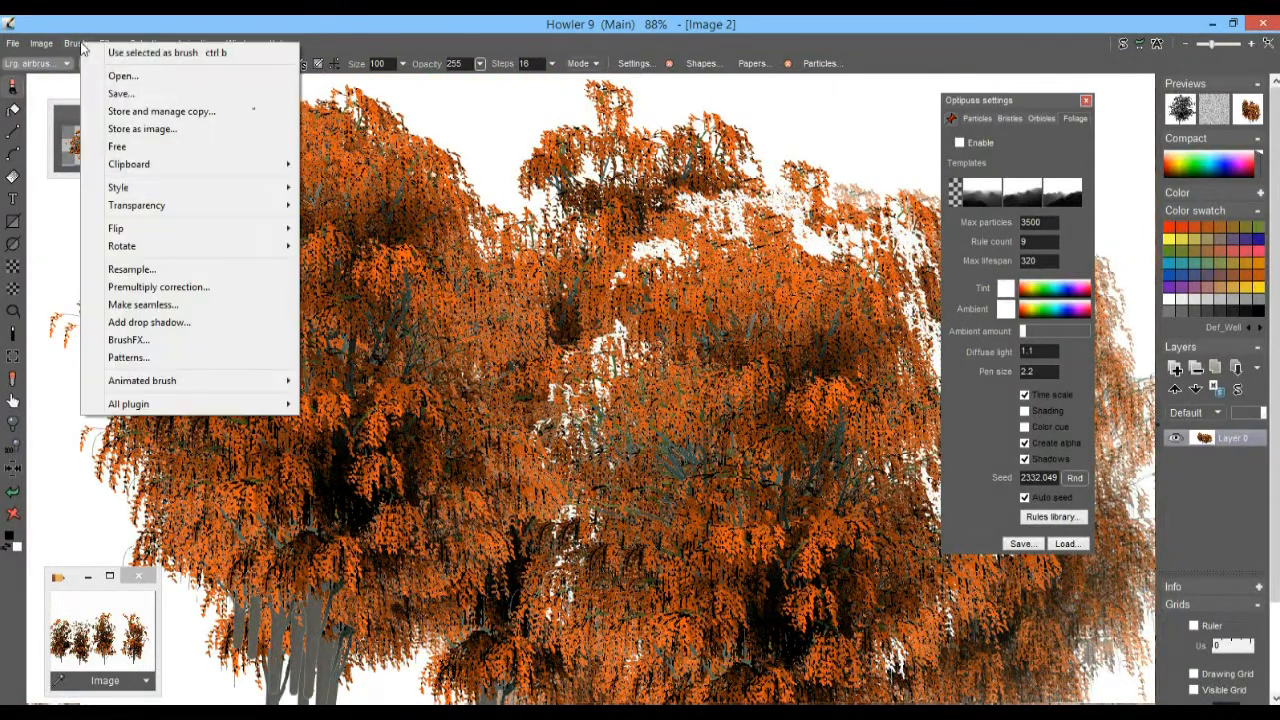
{"action": "left_click", "coordinate": [130, 96]}
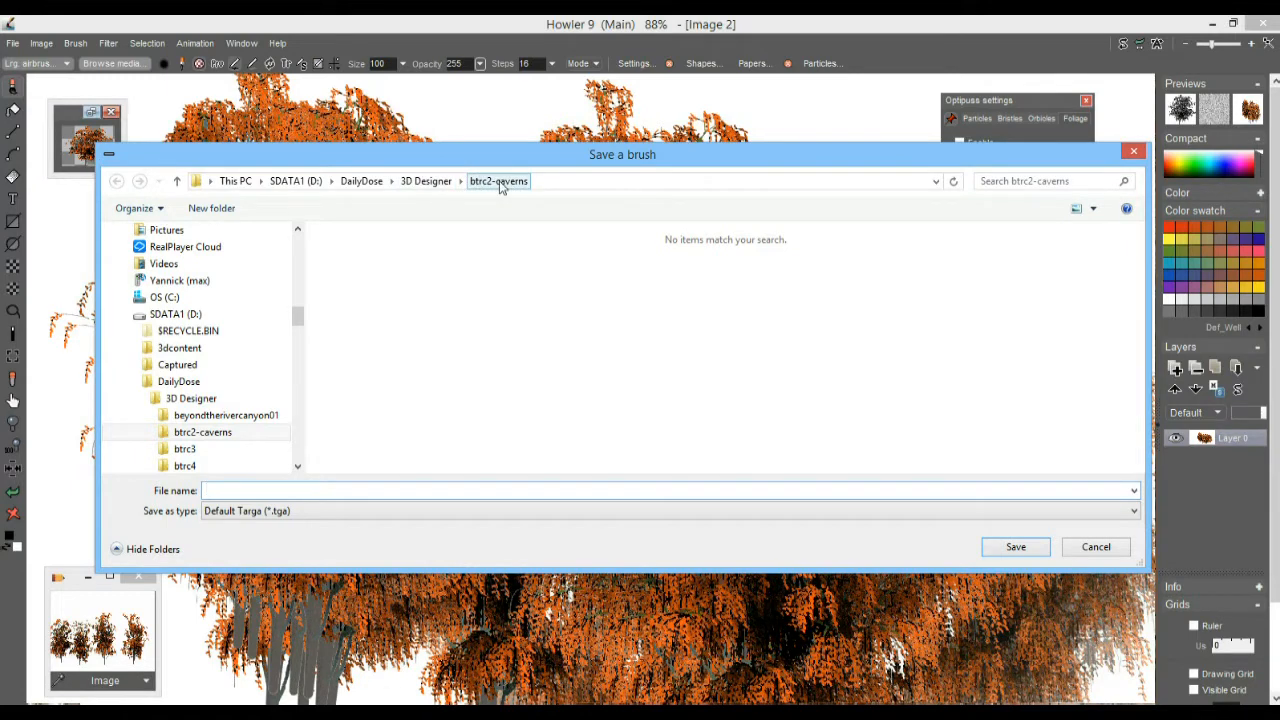
{"action": "left_click", "coordinate": [425, 181]}
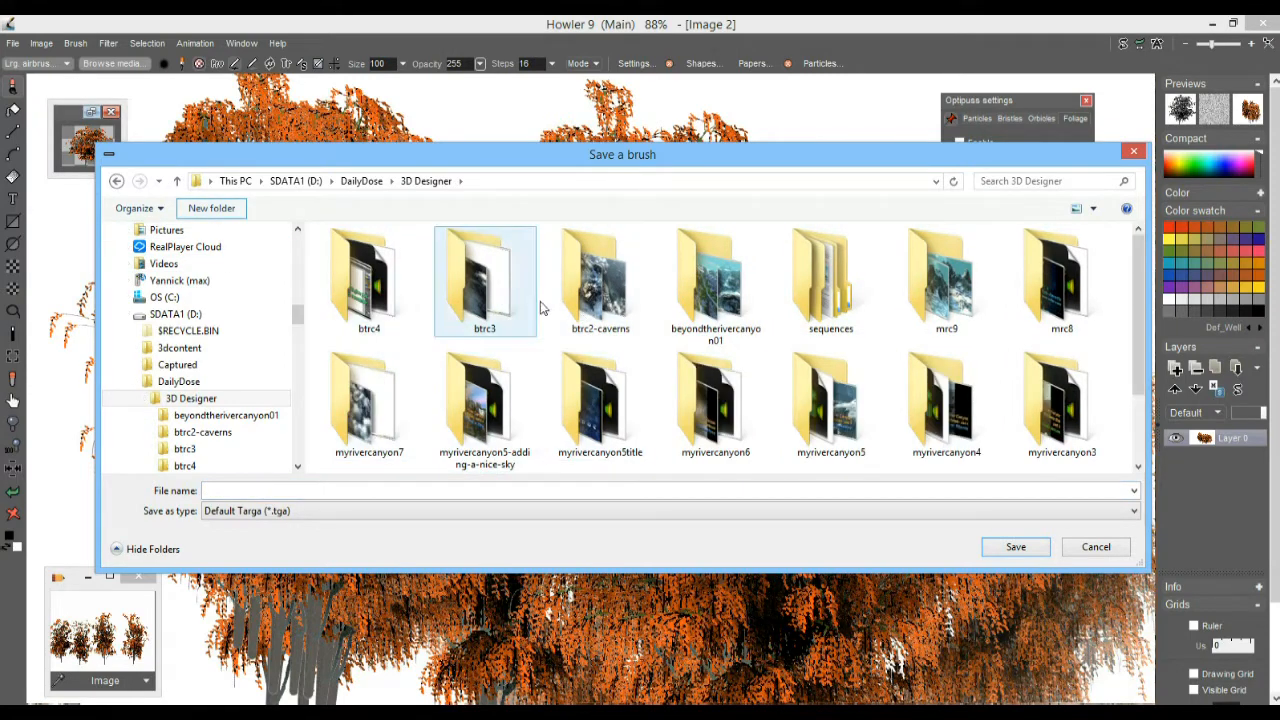
{"action": "type", "text": "trees-please"}
{"action": "key", "text": "Return"}
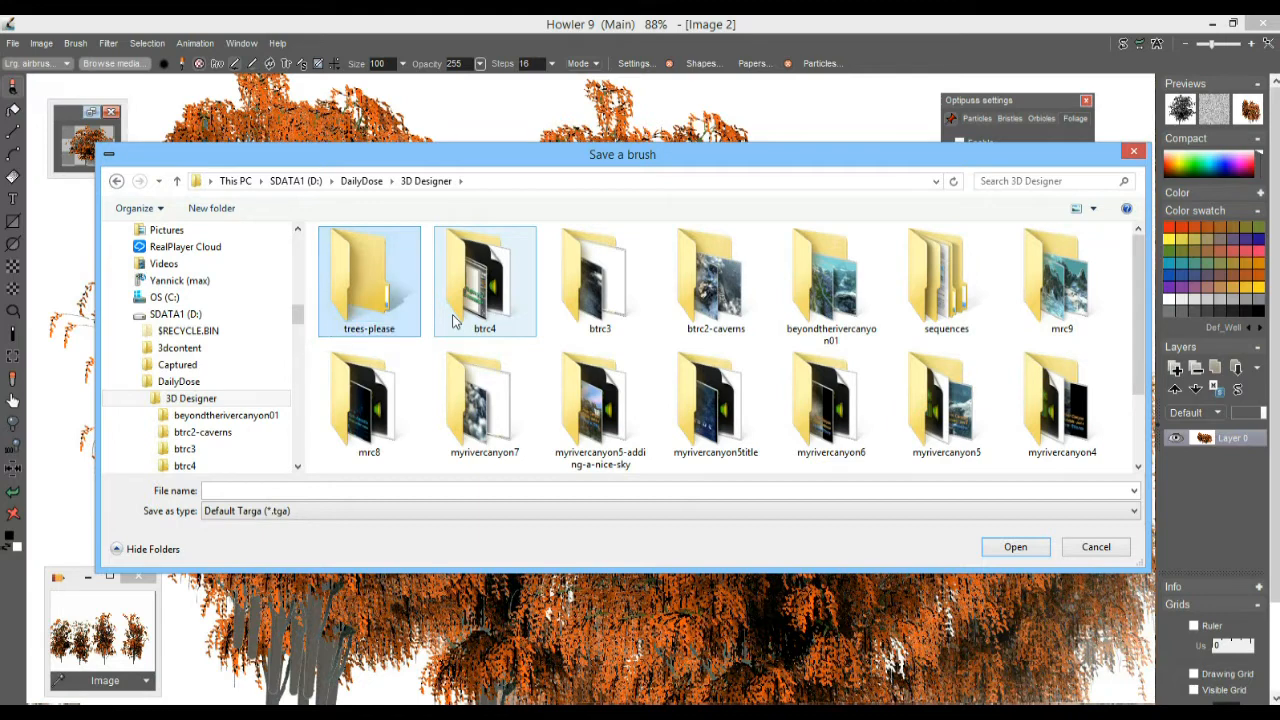
{"action": "double_click", "coordinate": [374, 268]}
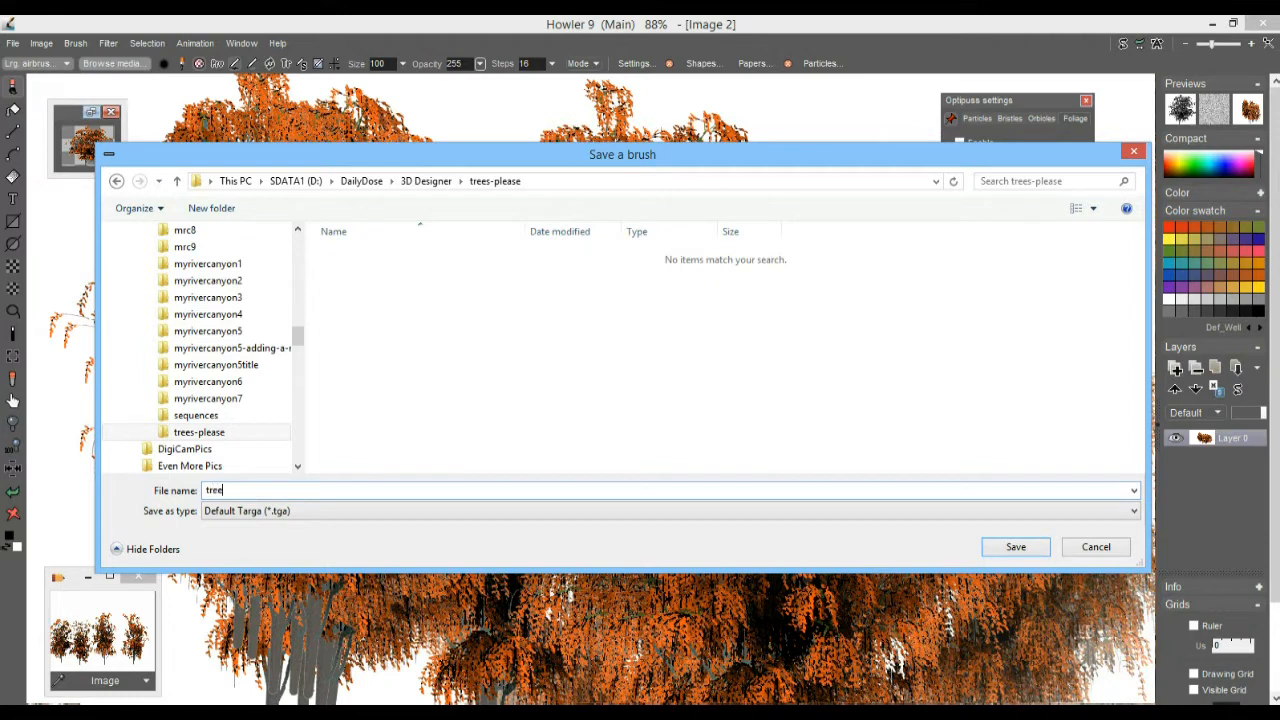
- Save the brush in PNG format as tree01.png
{"action": "left_click", "coordinate": [286, 511]}
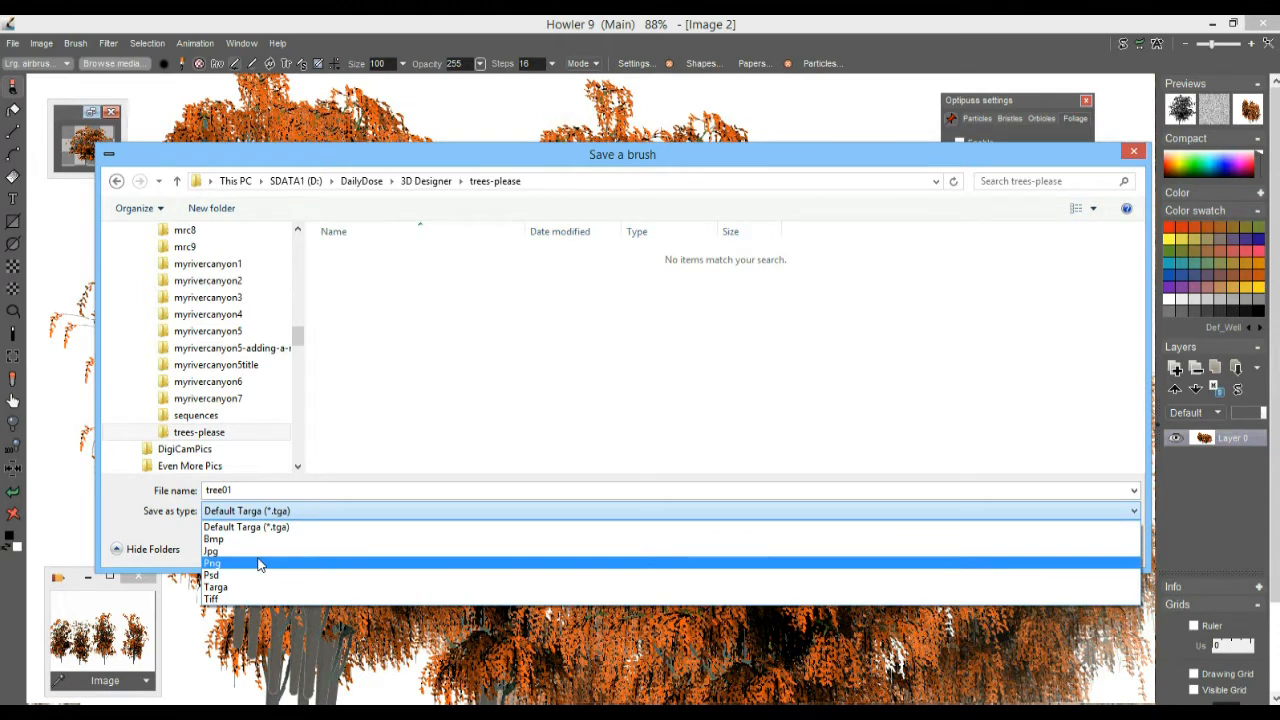
{"action": "left_click", "coordinate": [258, 565]}
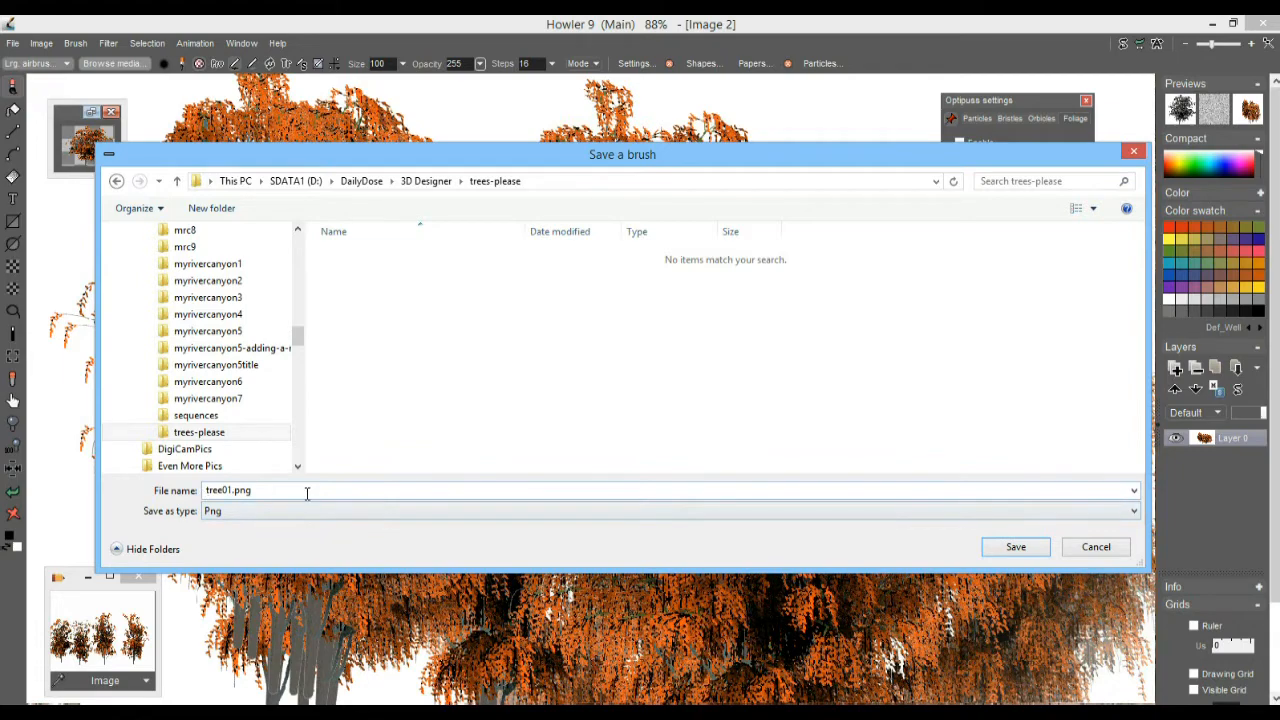
{"action": "left_click", "coordinate": [1010, 550]}
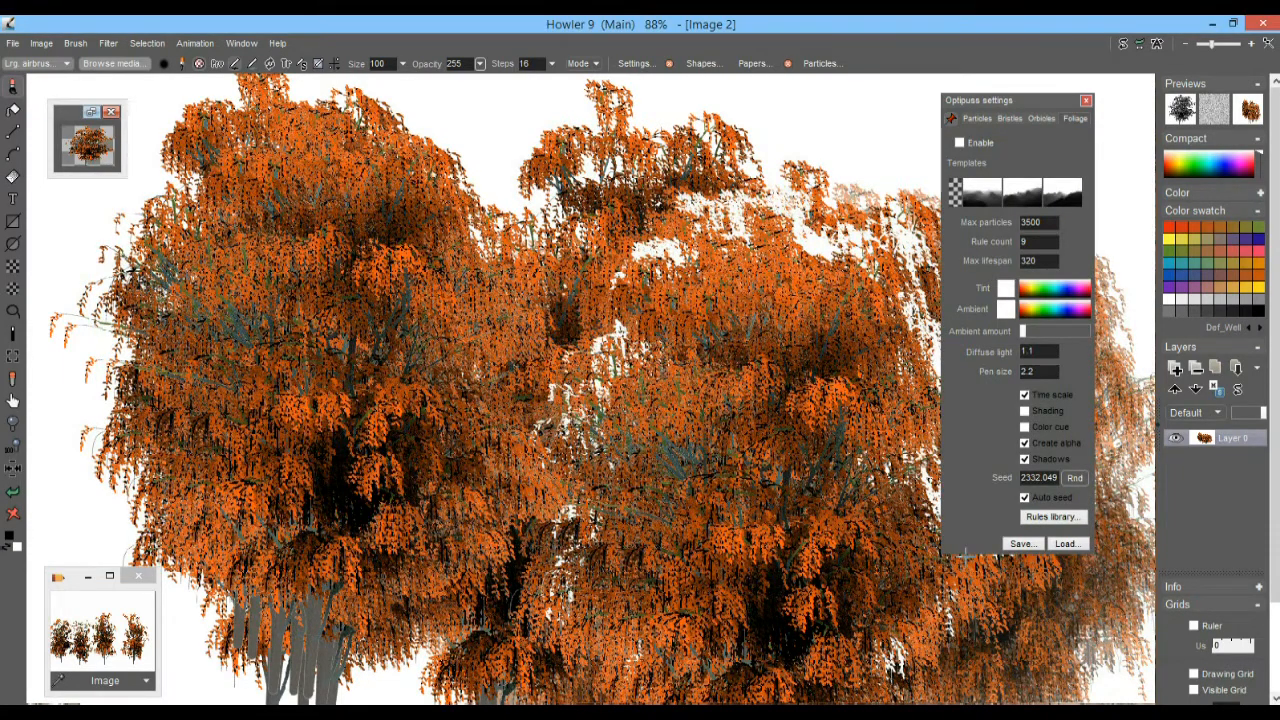
- Clear the canvas and stamp four overlapping trees across it with the tree brush, keeping the Optipuss settings out of the way
{"action": "left_click_drag", "start_coordinate": [1066, 101], "coordinate": [1151, 103]}
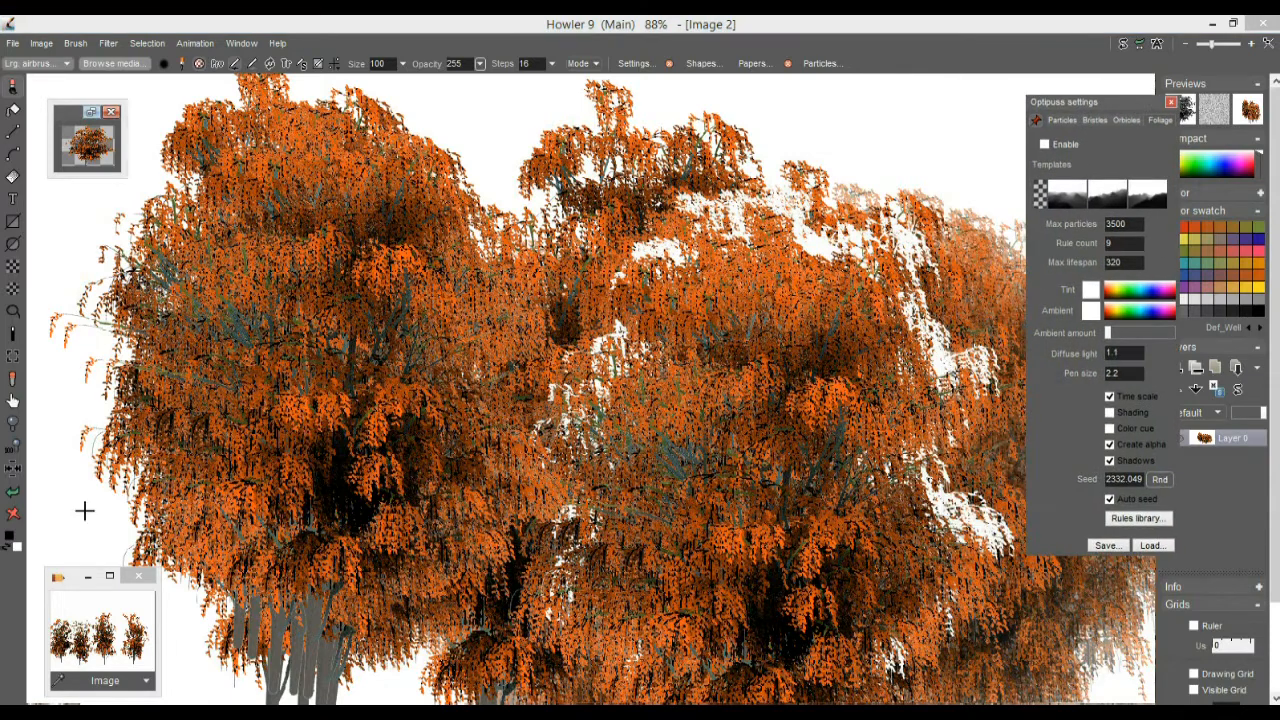
{"action": "left_click", "coordinate": [13, 513]}
{"action": "left_click", "coordinate": [273, 393]}
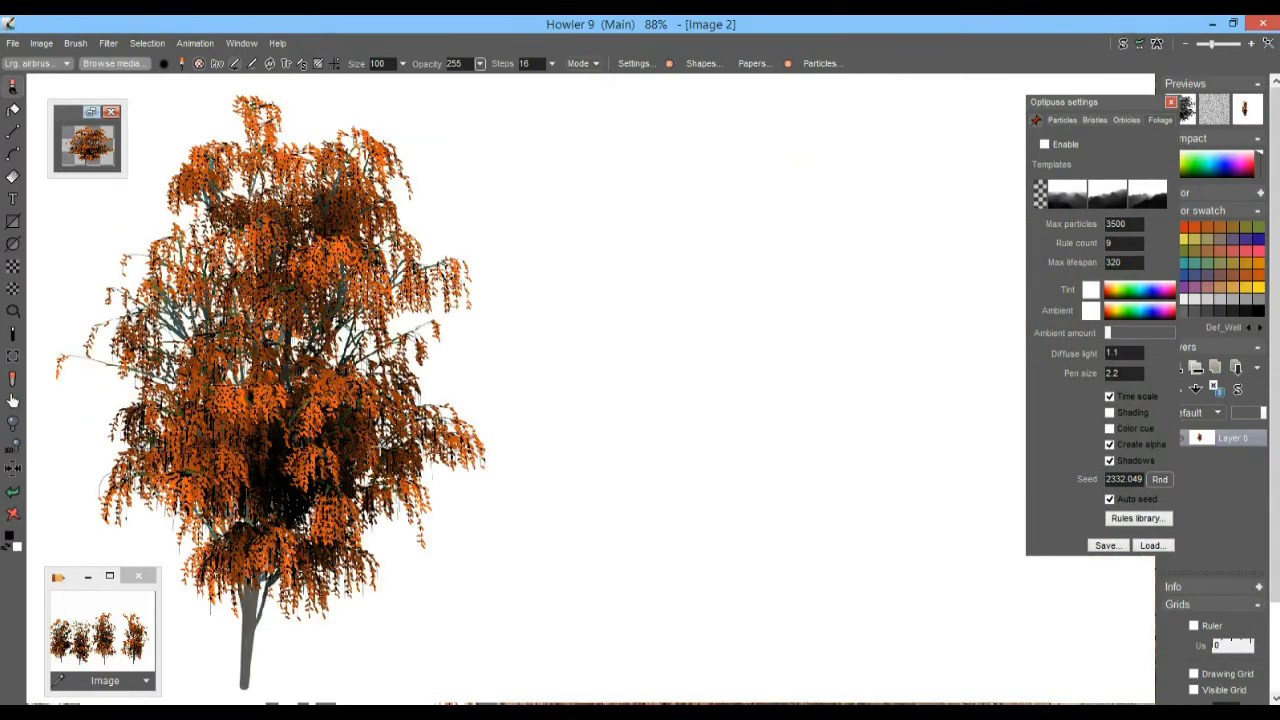
{"action": "left_click", "coordinate": [670, 405]}
{"action": "left_click", "coordinate": [860, 448]}
{"action": "left_click", "coordinate": [410, 452]}
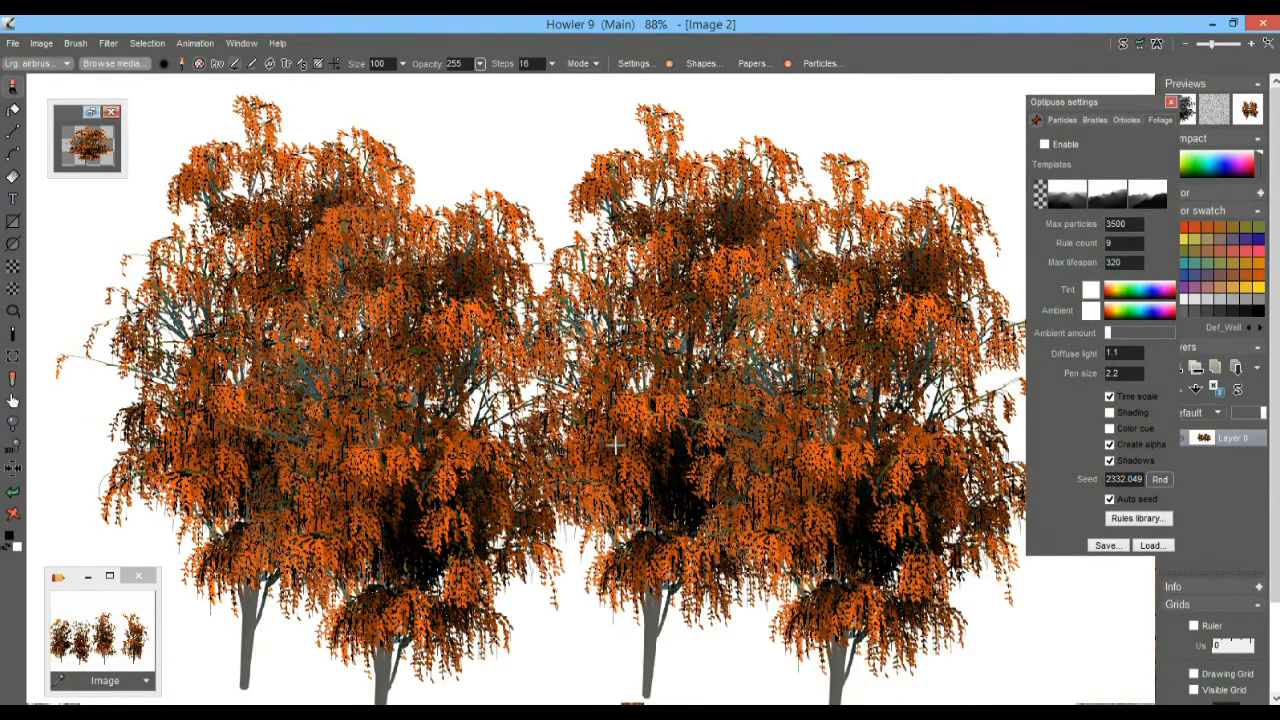
- Stamp nine more overlapping orange trees across the canvas to build up a dense forest
{"action": "left_click", "coordinate": [618, 415]}
{"action": "left_click", "coordinate": [320, 322]}
{"action": "left_click", "coordinate": [533, 334]}
{"action": "left_click", "coordinate": [485, 455]}
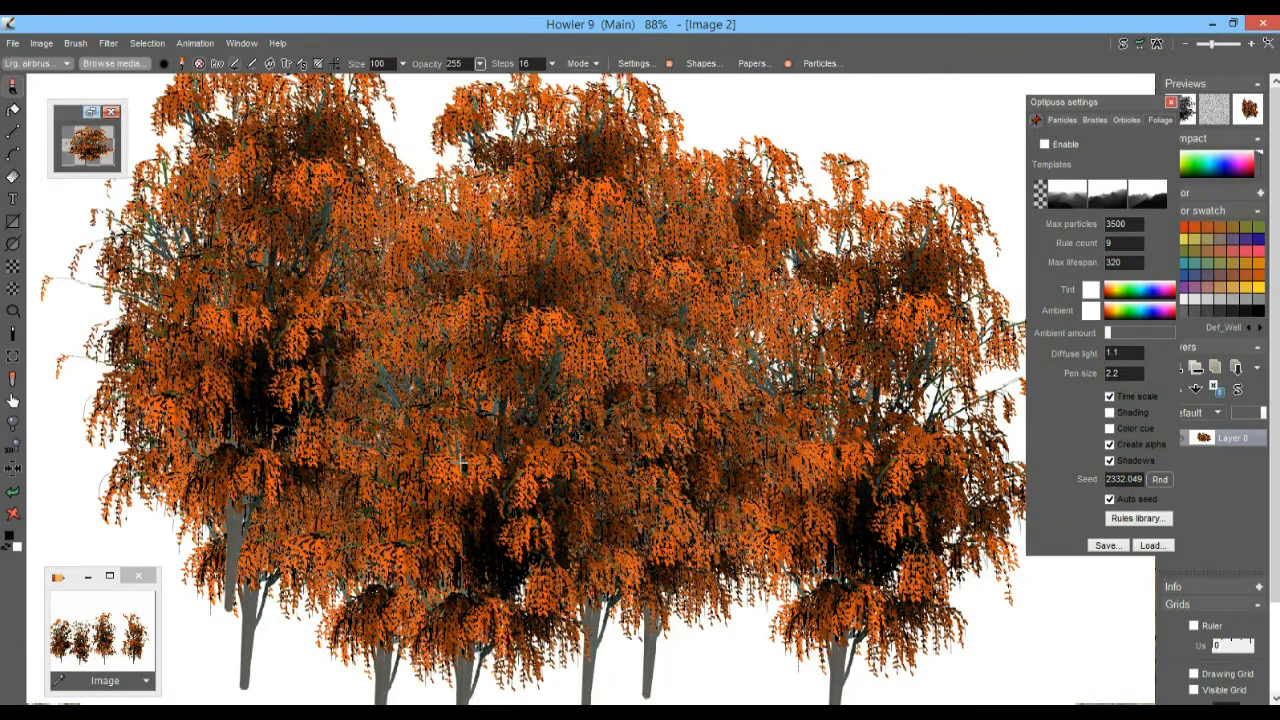
{"action": "left_click", "coordinate": [318, 445]}
{"action": "left_click", "coordinate": [182, 420]}
{"action": "left_click", "coordinate": [609, 425]}
{"action": "left_click", "coordinate": [830, 415]}
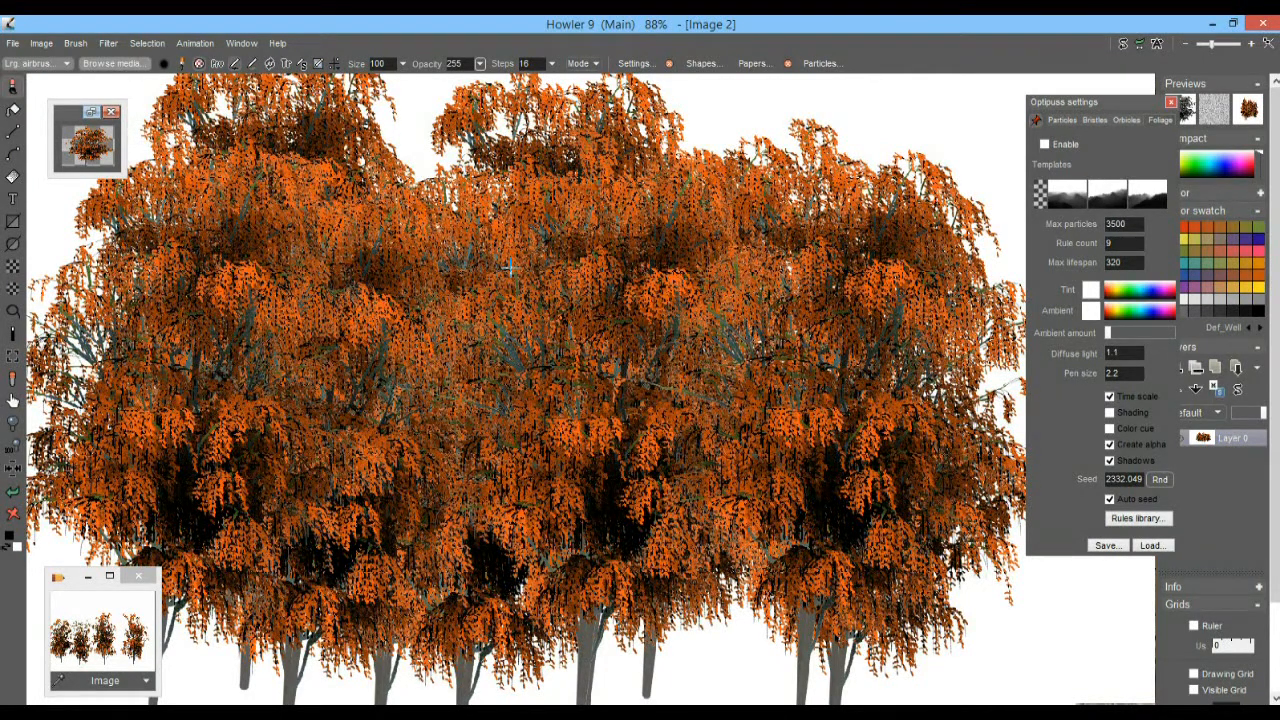
{"action": "left_click", "coordinate": [405, 366]}
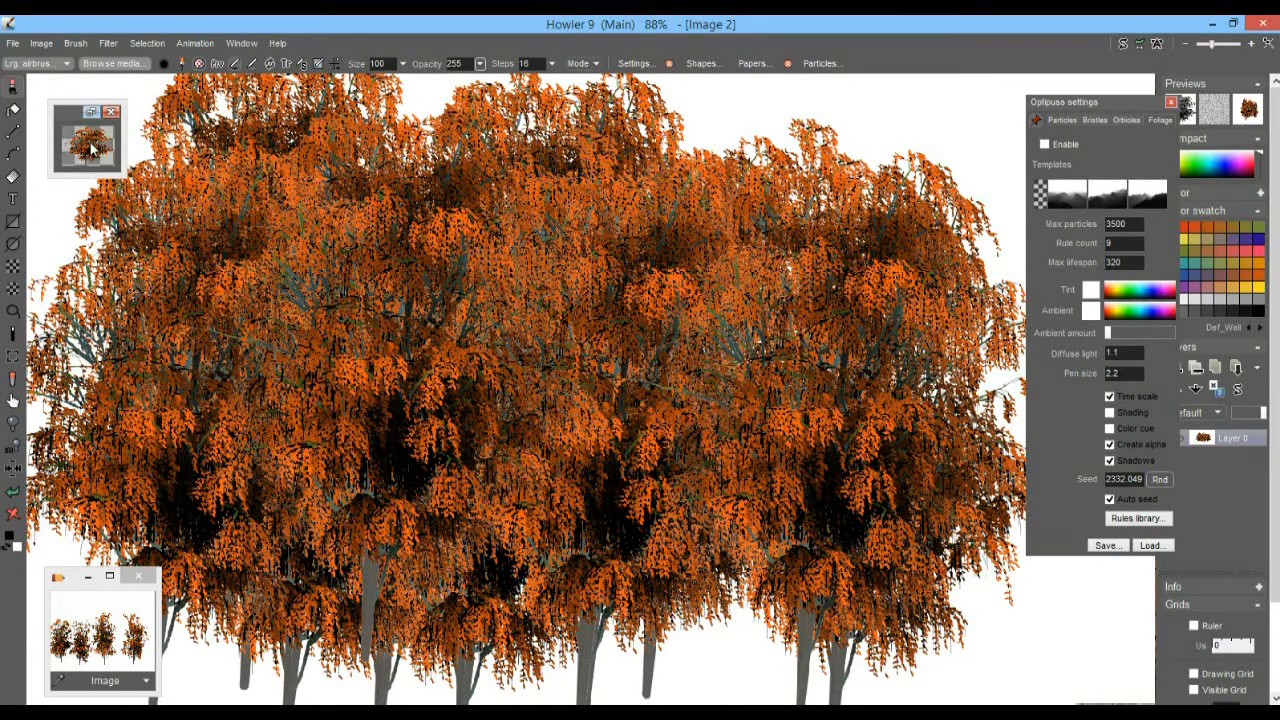
- Expand the stored brush's settings, move them clear of the trees, and set the brush scale to 61
{"action": "left_click", "coordinate": [90, 111]}
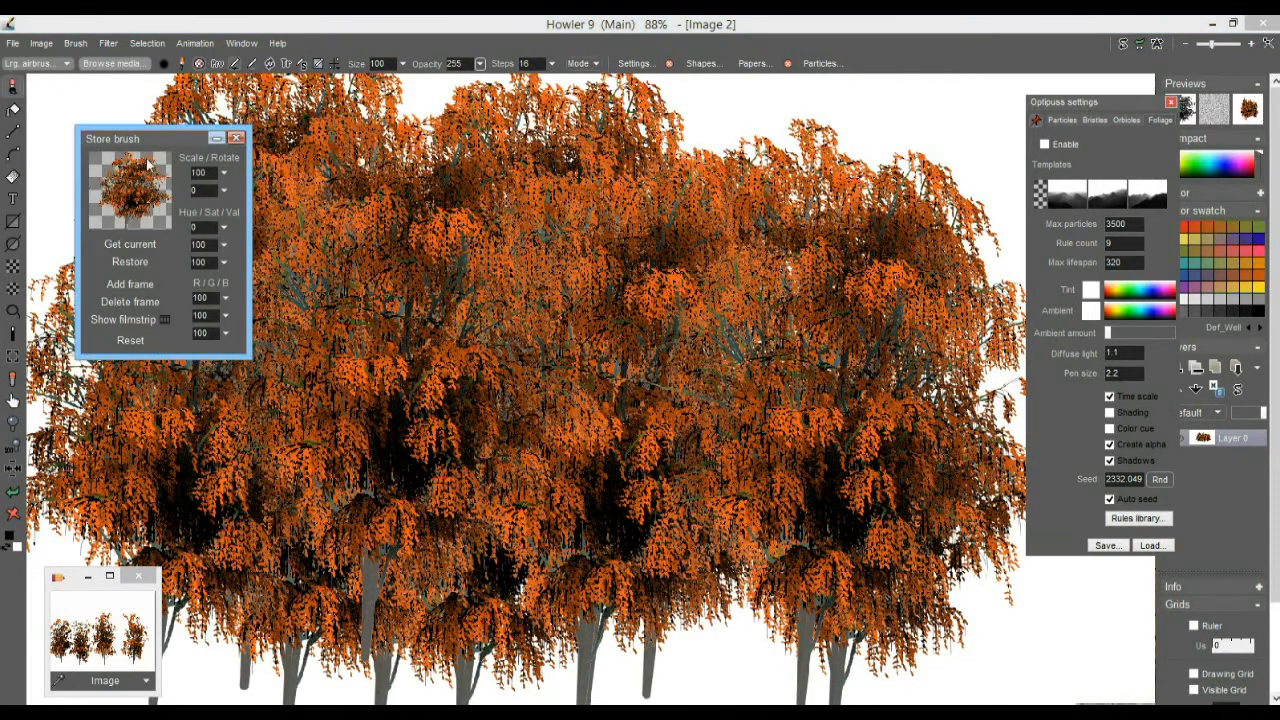
{"action": "left_click_drag", "start_coordinate": [153, 144], "coordinate": [138, 110]}
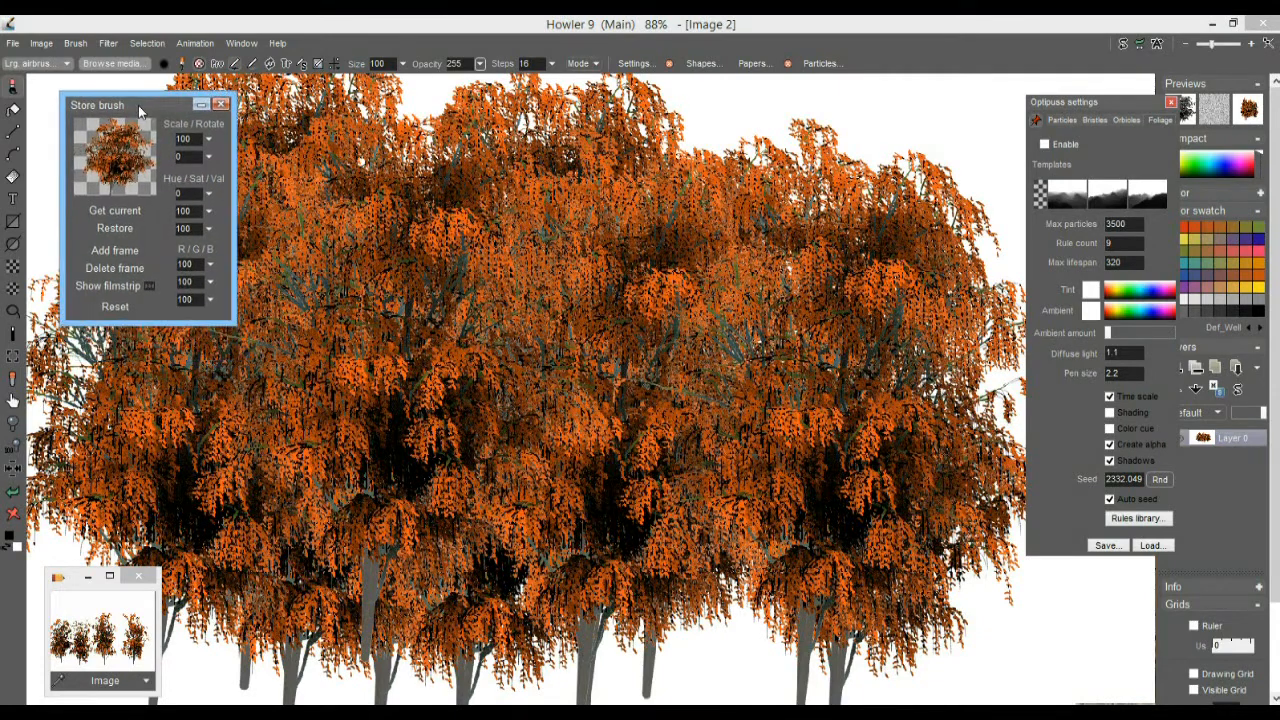
{"action": "left_click", "coordinate": [209, 141]}
{"action": "left_click_drag", "start_coordinate": [150, 164], "coordinate": [144, 164]}
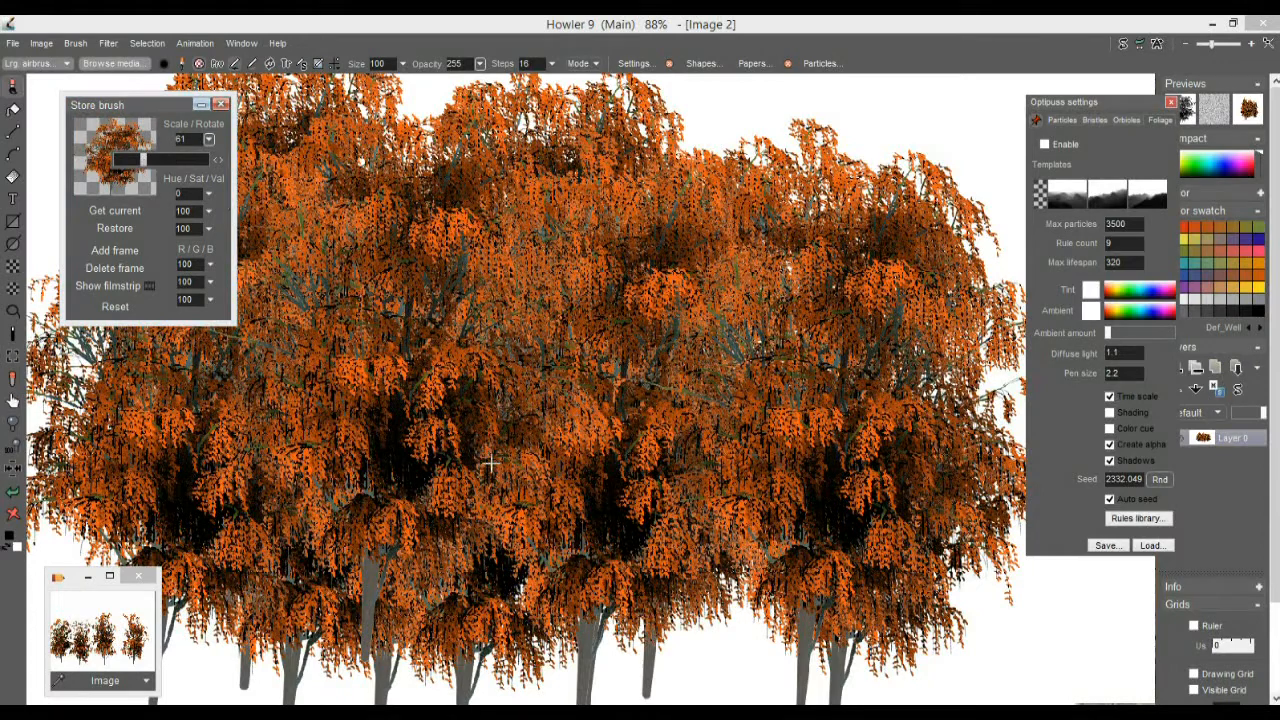
- Stamp seven smaller trees over the dense forest with the scaled-down brush
{"action": "left_click", "coordinate": [521, 459]}
{"action": "left_click", "coordinate": [711, 464]}
{"action": "left_click", "coordinate": [821, 344]}
{"action": "left_click", "coordinate": [749, 312]}
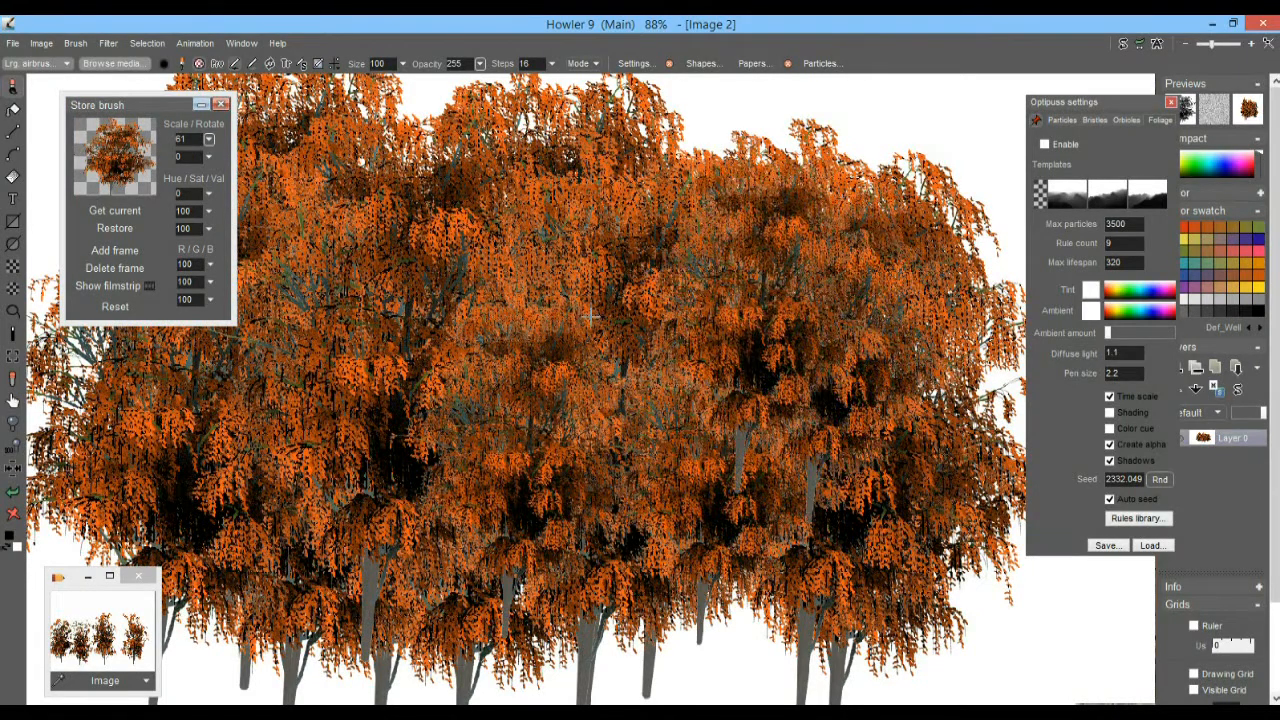
{"action": "left_click", "coordinate": [586, 324]}
{"action": "left_click", "coordinate": [421, 389]}
{"action": "left_click", "coordinate": [417, 453]}
- Clear the canvas and stamp three separate small trees across it
{"action": "left_click", "coordinate": [12, 515]}
{"action": "left_click", "coordinate": [346, 453]}
{"action": "left_click", "coordinate": [635, 367]}
{"action": "left_click", "coordinate": [937, 481]}
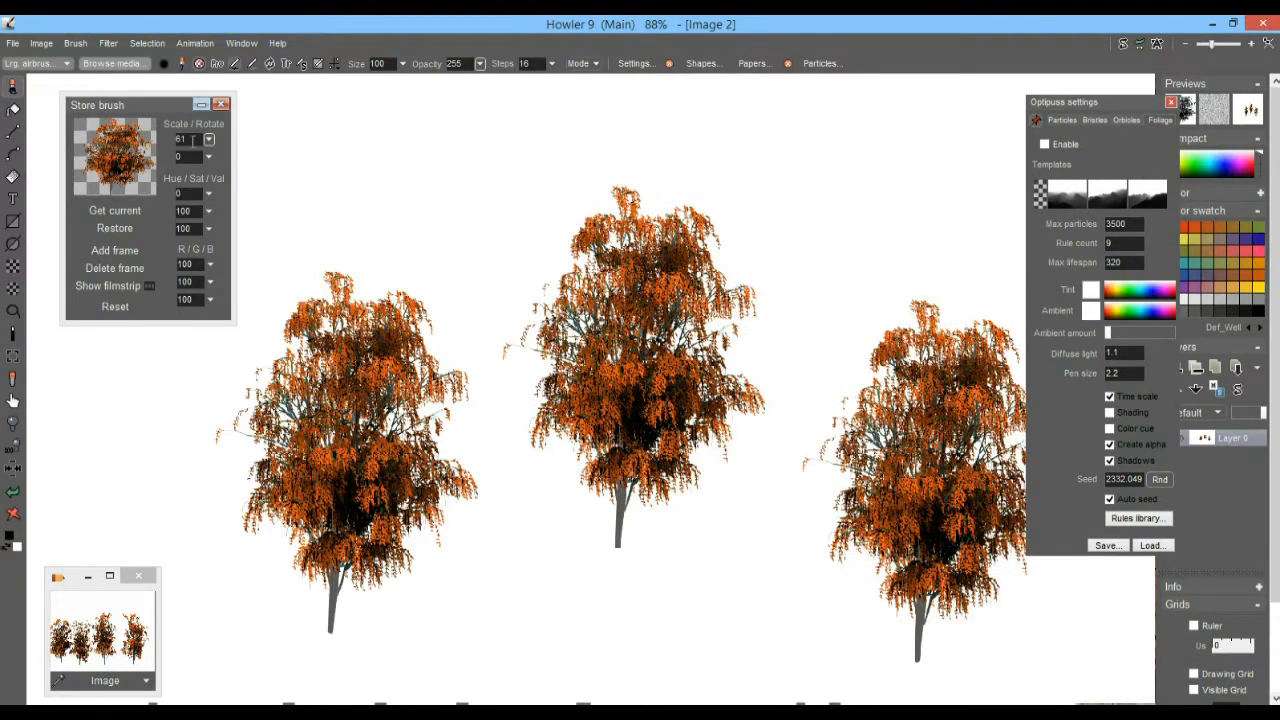
- Set the stored brush's scale to 161 and stamp two large trees over the small ones
{"action": "left_click", "coordinate": [209, 140]}
{"action": "left_click", "coordinate": [190, 159]}
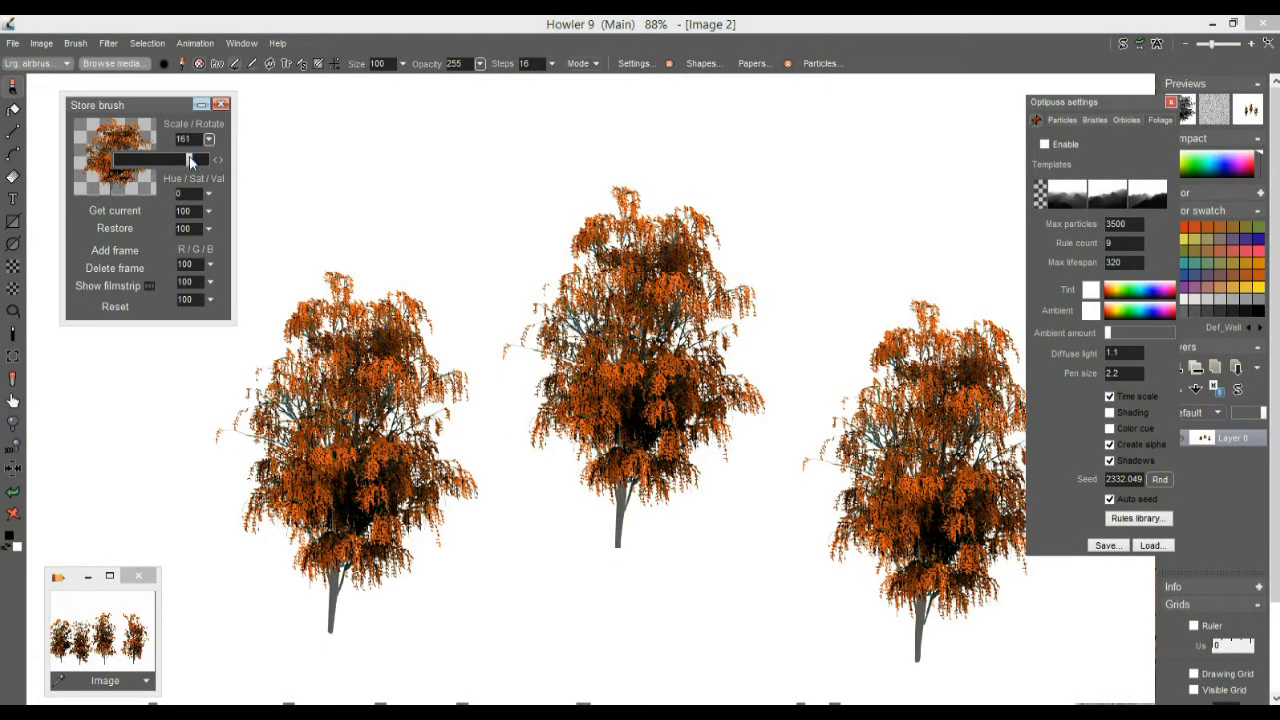
{"action": "left_click", "coordinate": [480, 415]}
{"action": "left_click", "coordinate": [790, 418]}
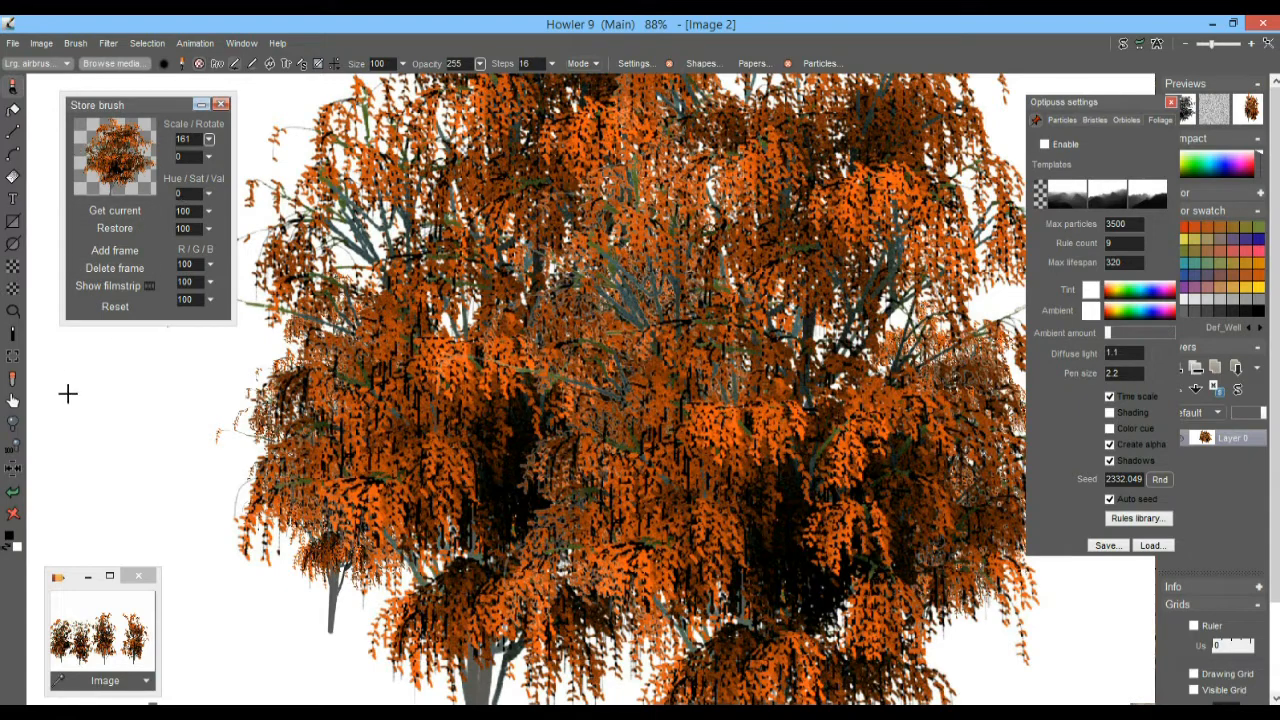
- Set the stored brush's value to 173 and stamp brighter orange trees across the canvas
{"action": "left_click", "coordinate": [210, 230]}
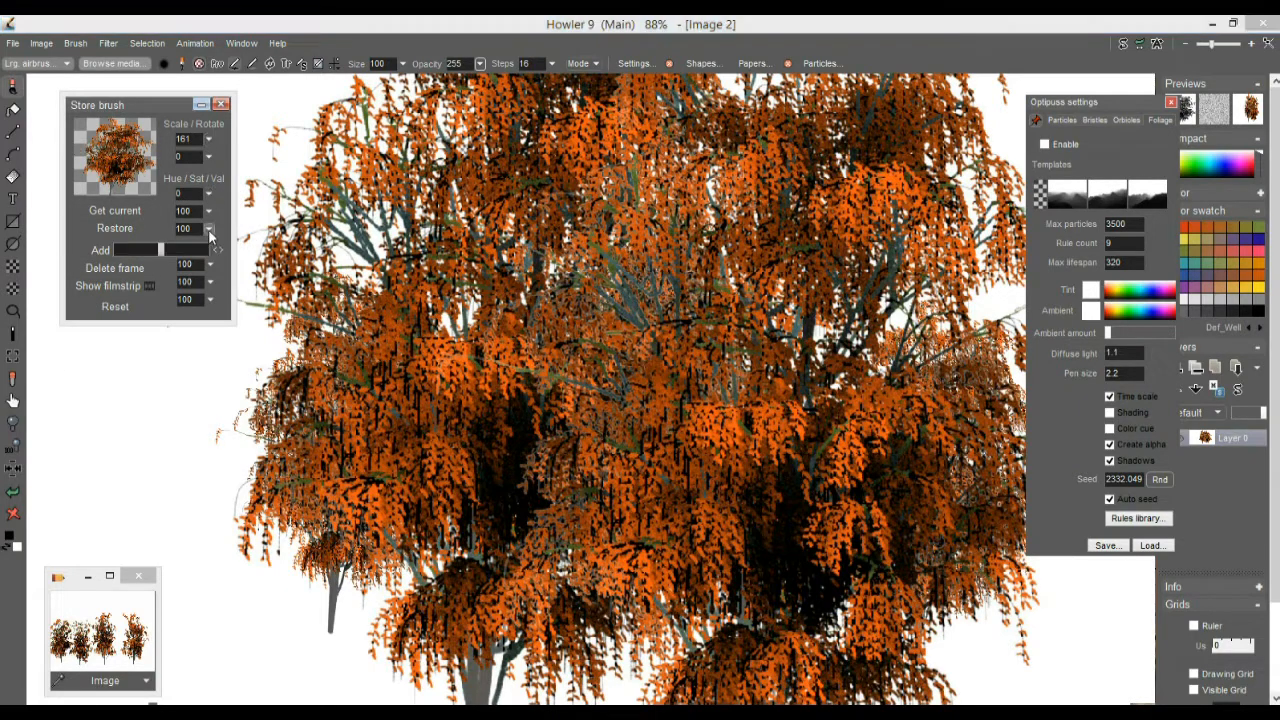
{"action": "left_click", "coordinate": [194, 250]}
{"action": "left_click_drag", "start_coordinate": [495, 368], "coordinate": [715, 376]}
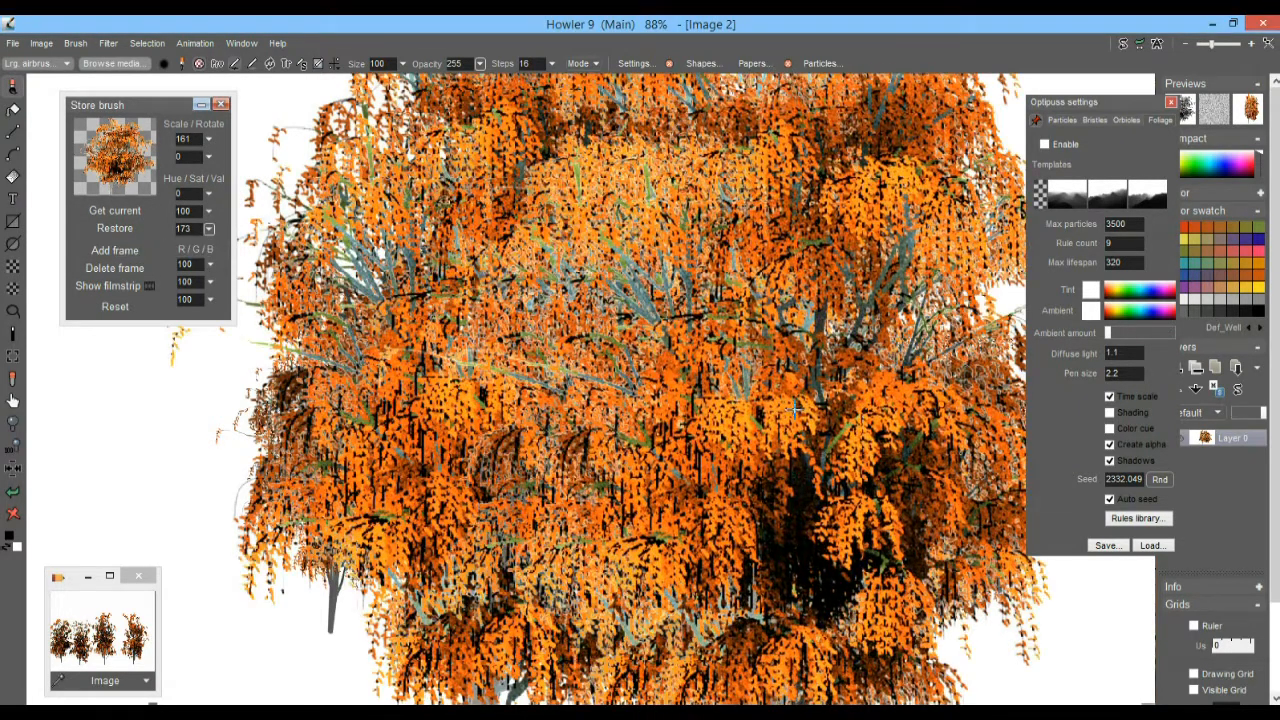
{"action": "left_click_drag", "start_coordinate": [385, 420], "coordinate": [303, 437]}
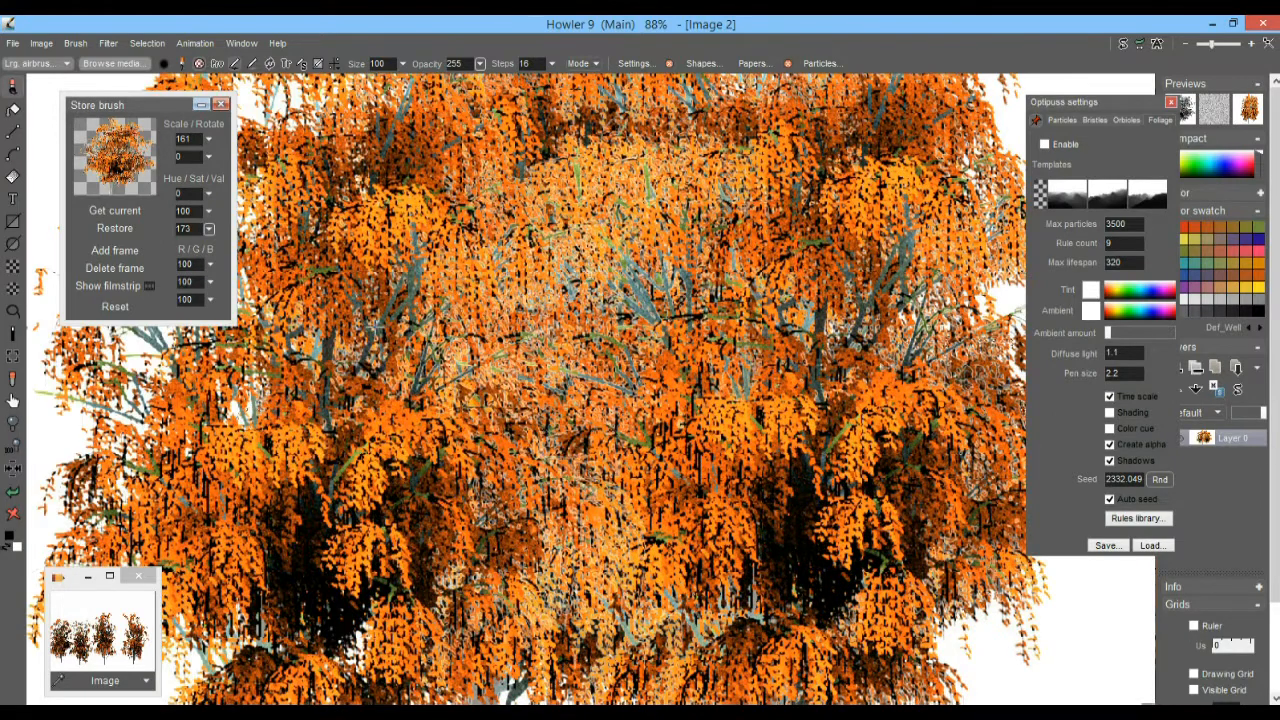
- Set the stored brush's value to 138 and stamp trees with the saturation at 161 and at 66
{"action": "left_click", "coordinate": [209, 229]}
{"action": "left_click_drag", "start_coordinate": [193, 251], "coordinate": [180, 254]}
{"action": "left_click", "coordinate": [208, 212]}
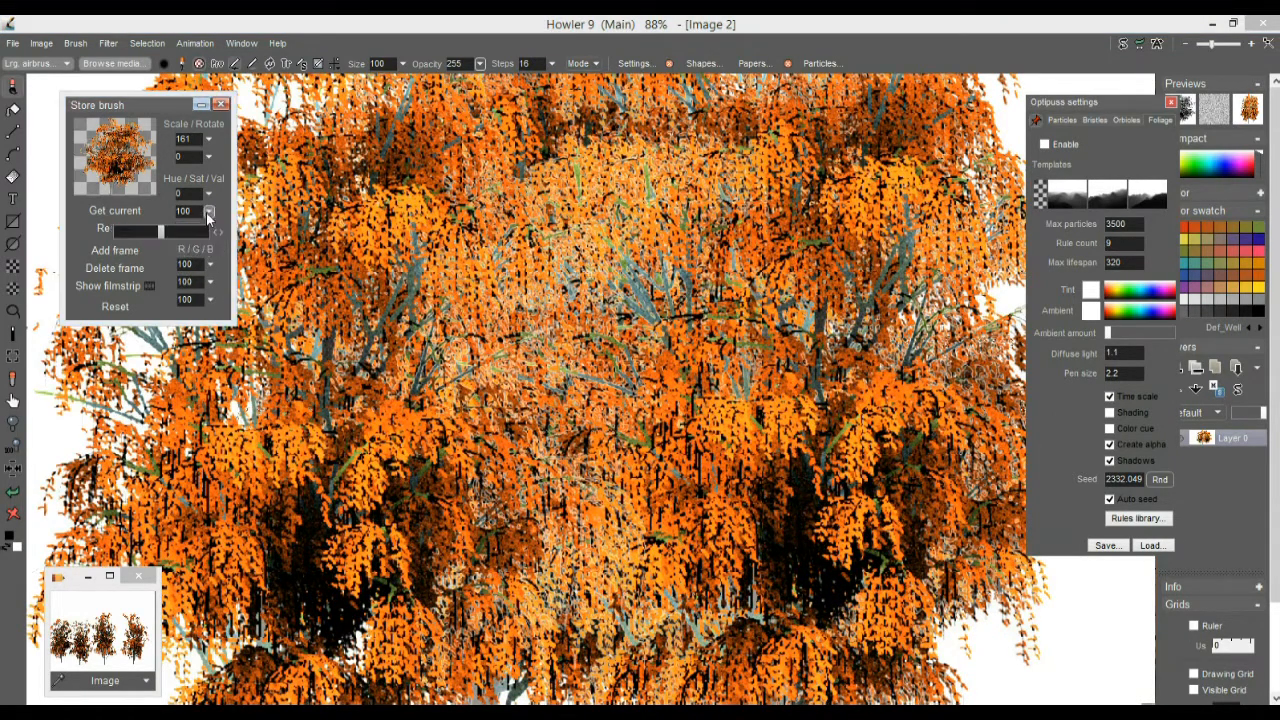
{"action": "left_click_drag", "start_coordinate": [157, 240], "coordinate": [189, 235]}
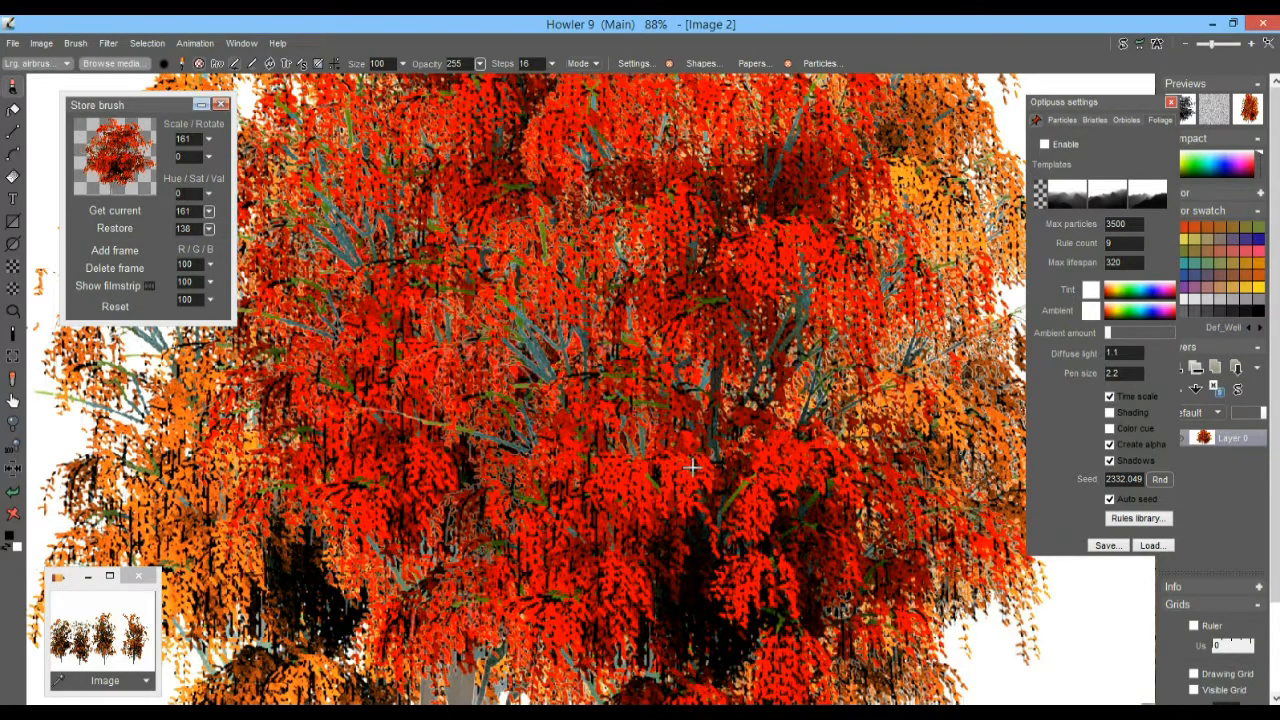
{"action": "left_click", "coordinate": [208, 212]}
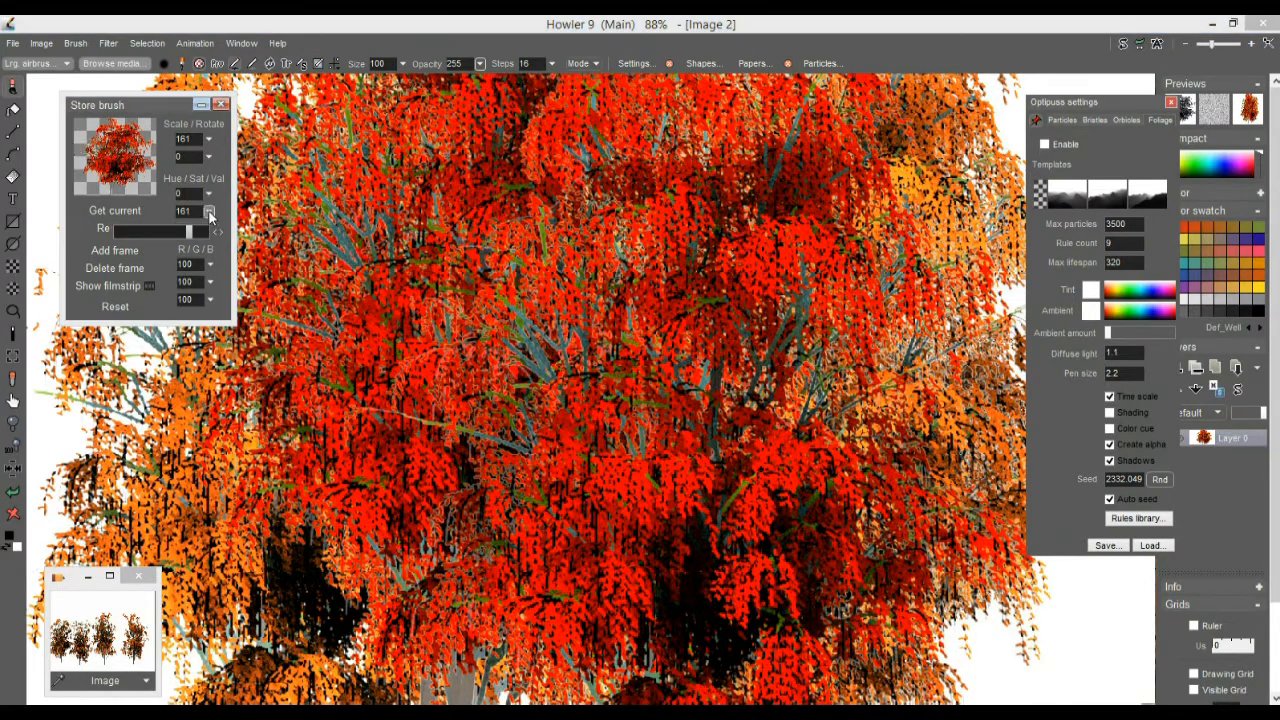
{"action": "left_click", "coordinate": [146, 238]}
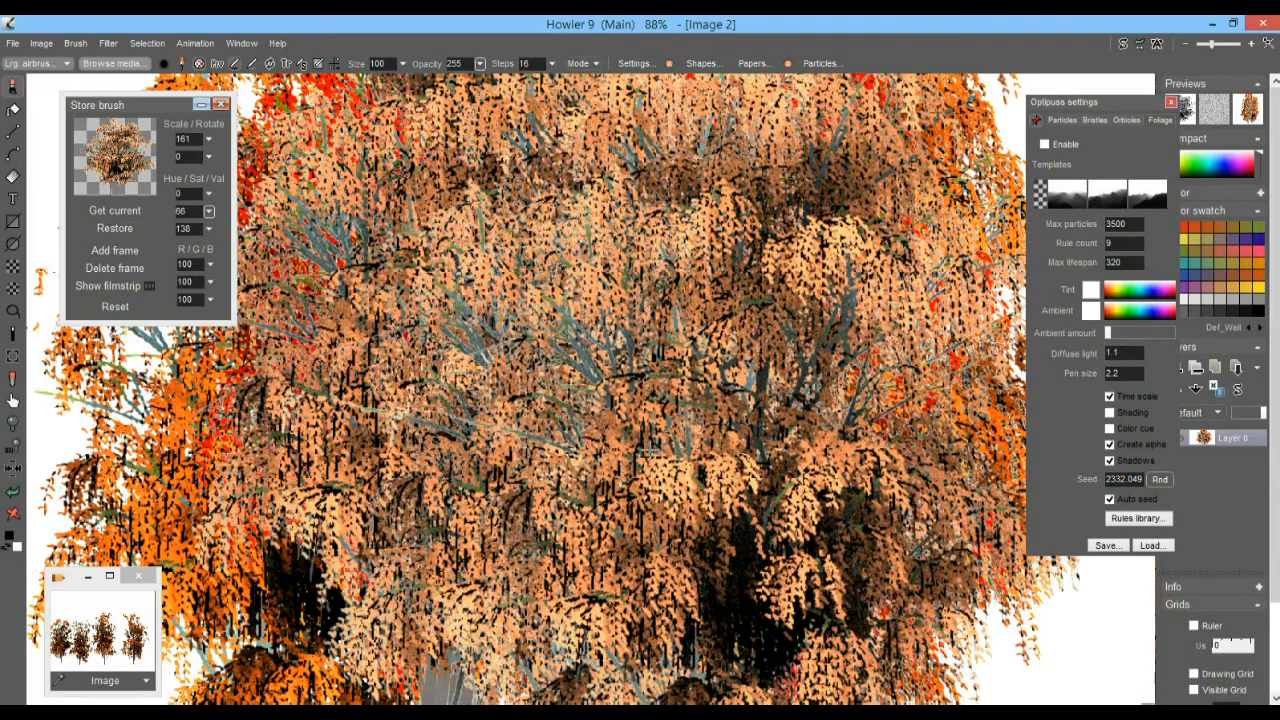
- Set the stored brush's saturation to 103 and hue to -82, and stamp magenta trees
{"action": "left_click", "coordinate": [209, 212]}
{"action": "left_click", "coordinate": [162, 231]}
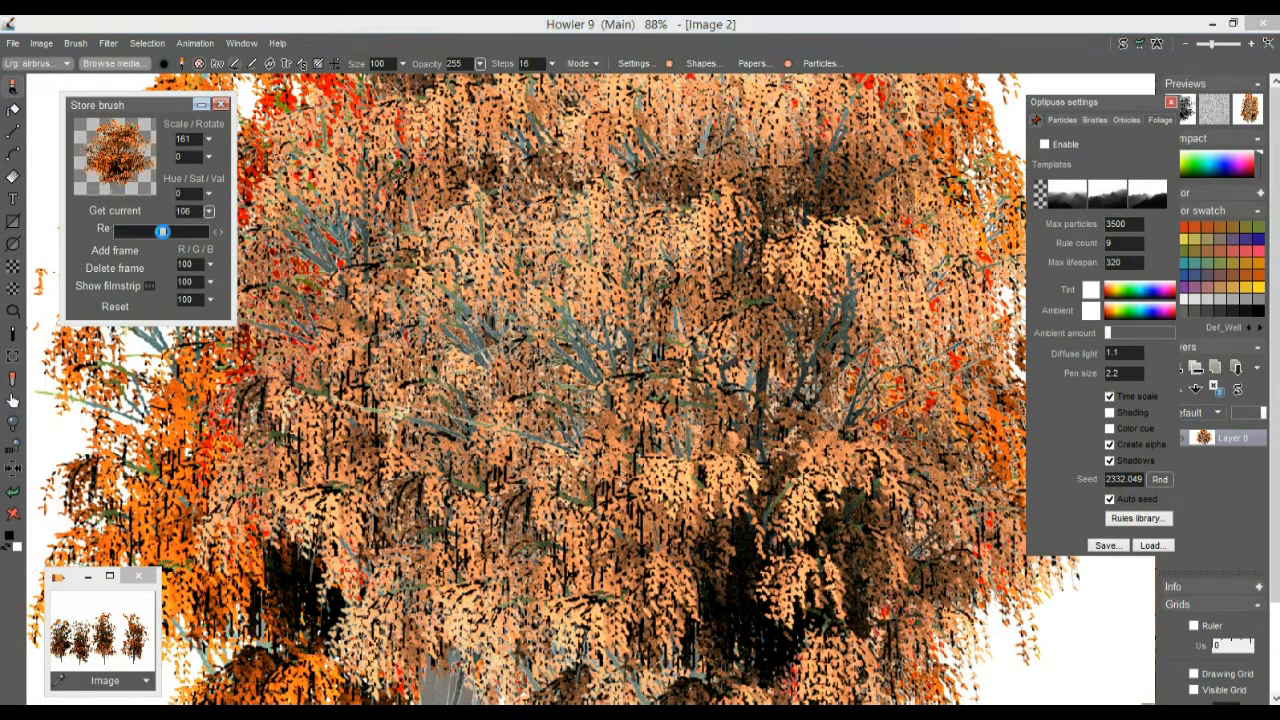
{"action": "left_click", "coordinate": [209, 195]}
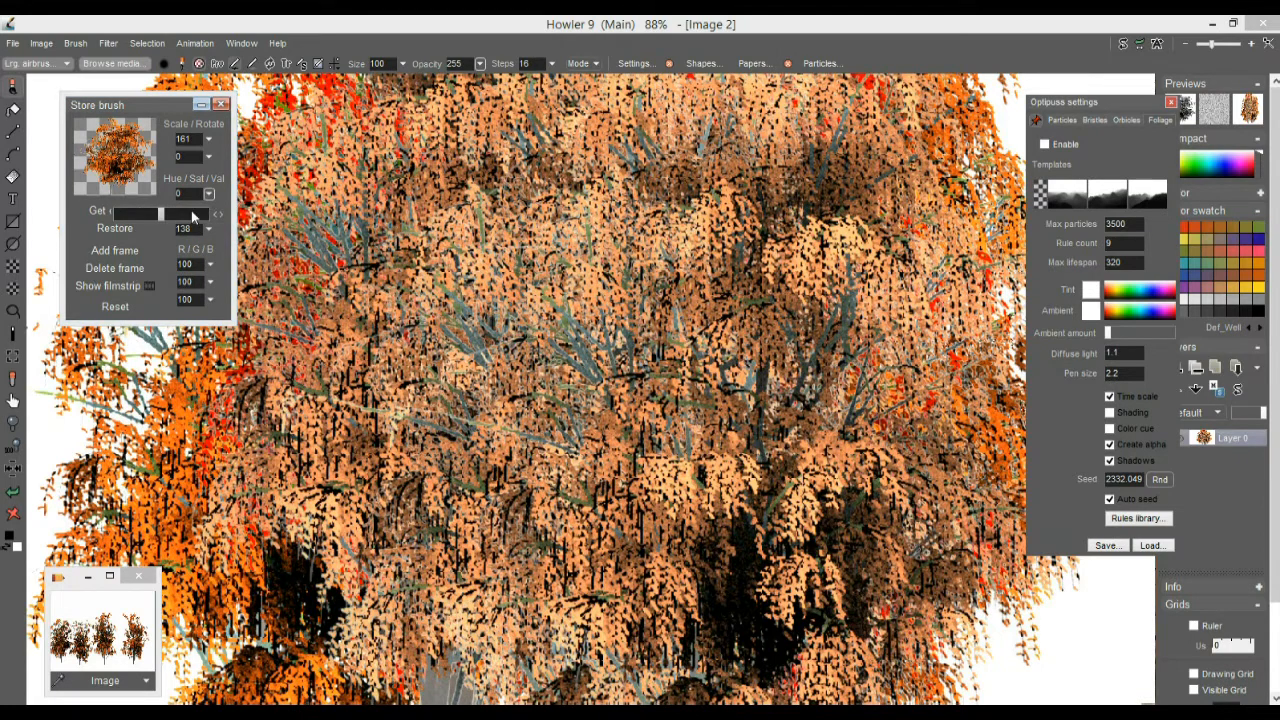
{"action": "left_click_drag", "start_coordinate": [149, 215], "coordinate": [141, 214]}
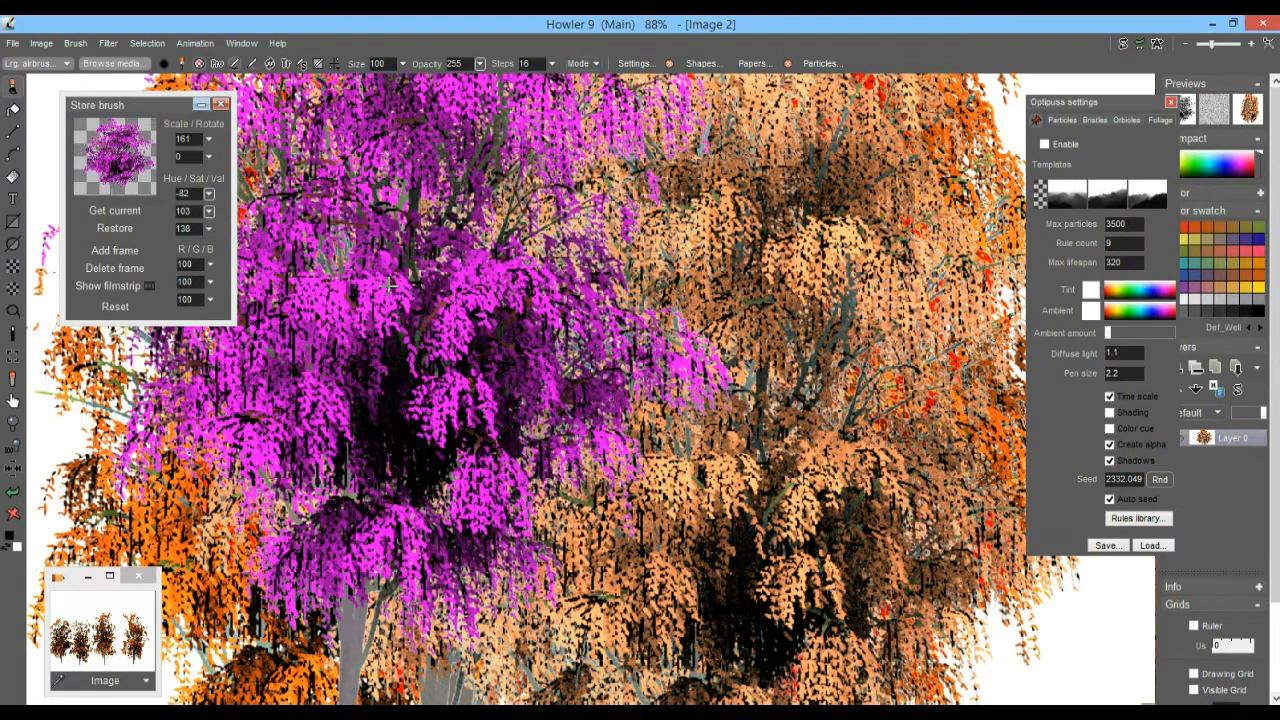
- Set the stored brush's hue to 116 and stamp several overlapping green trees across the canvas
{"action": "left_click", "coordinate": [209, 195]}
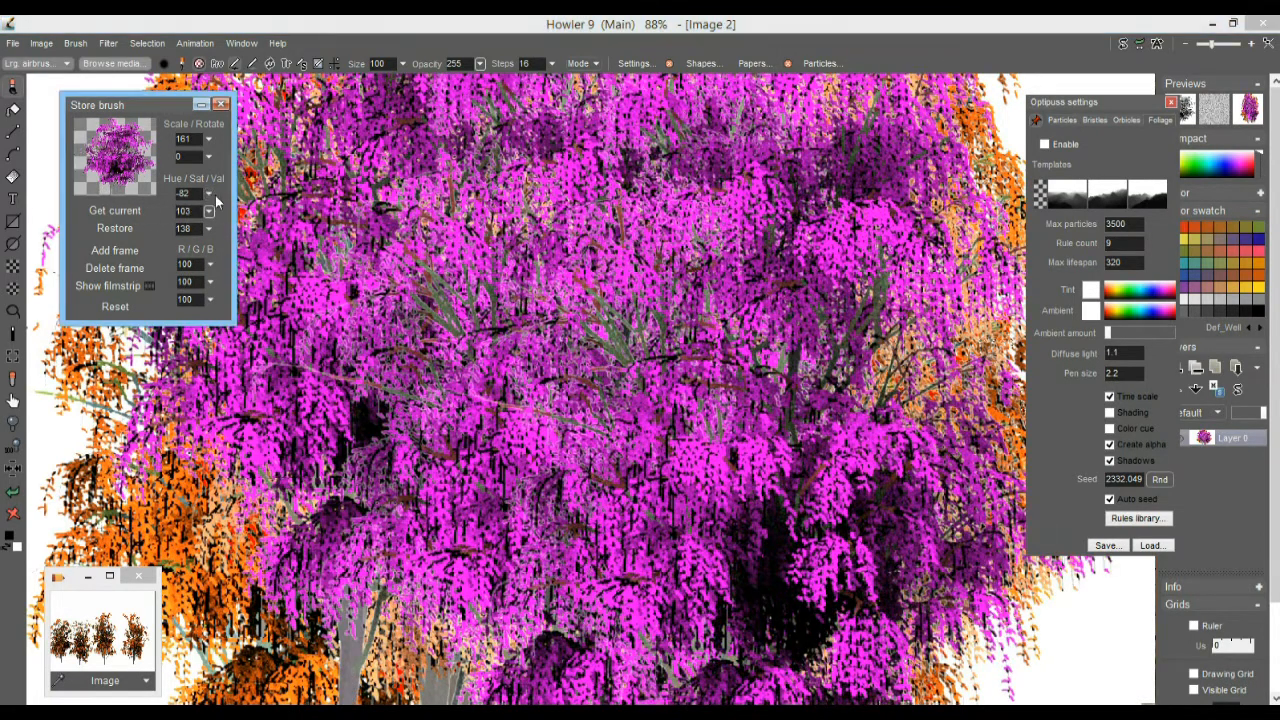
{"action": "left_click", "coordinate": [190, 215]}
{"action": "left_click", "coordinate": [510, 358]}
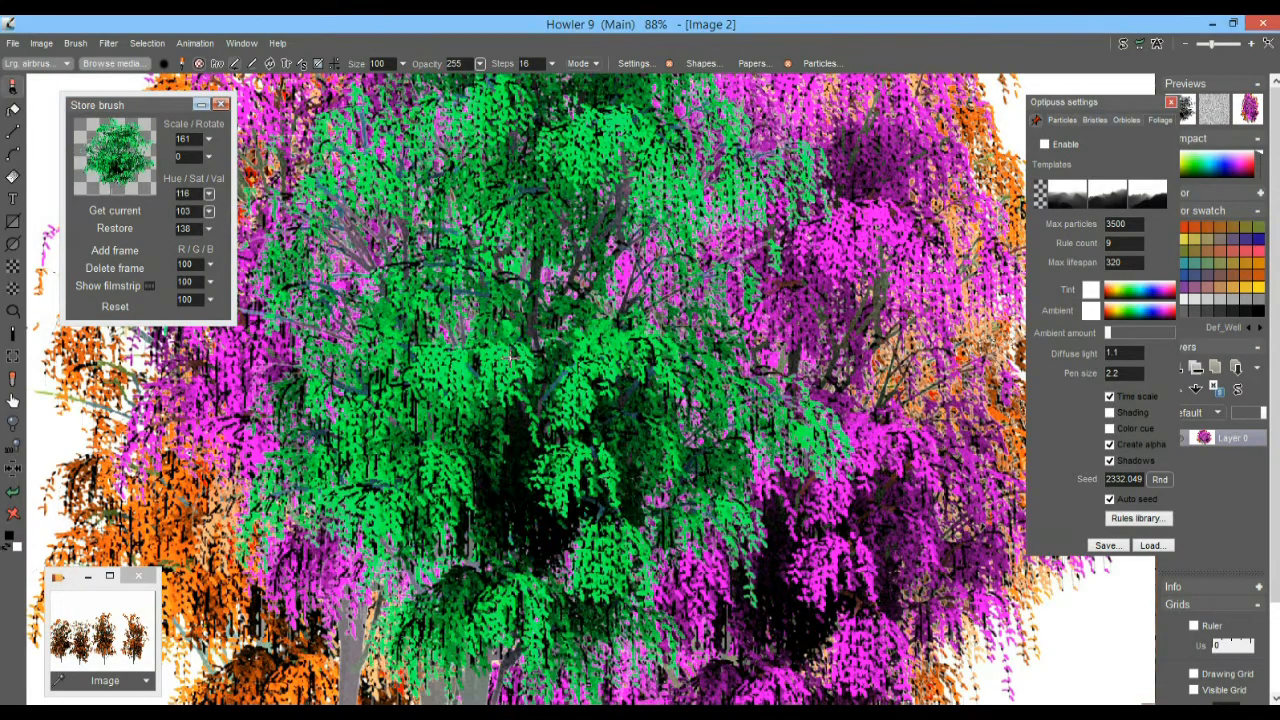
{"action": "left_click", "coordinate": [718, 473]}
{"action": "left_click", "coordinate": [350, 486]}
{"action": "left_click", "coordinate": [666, 530]}
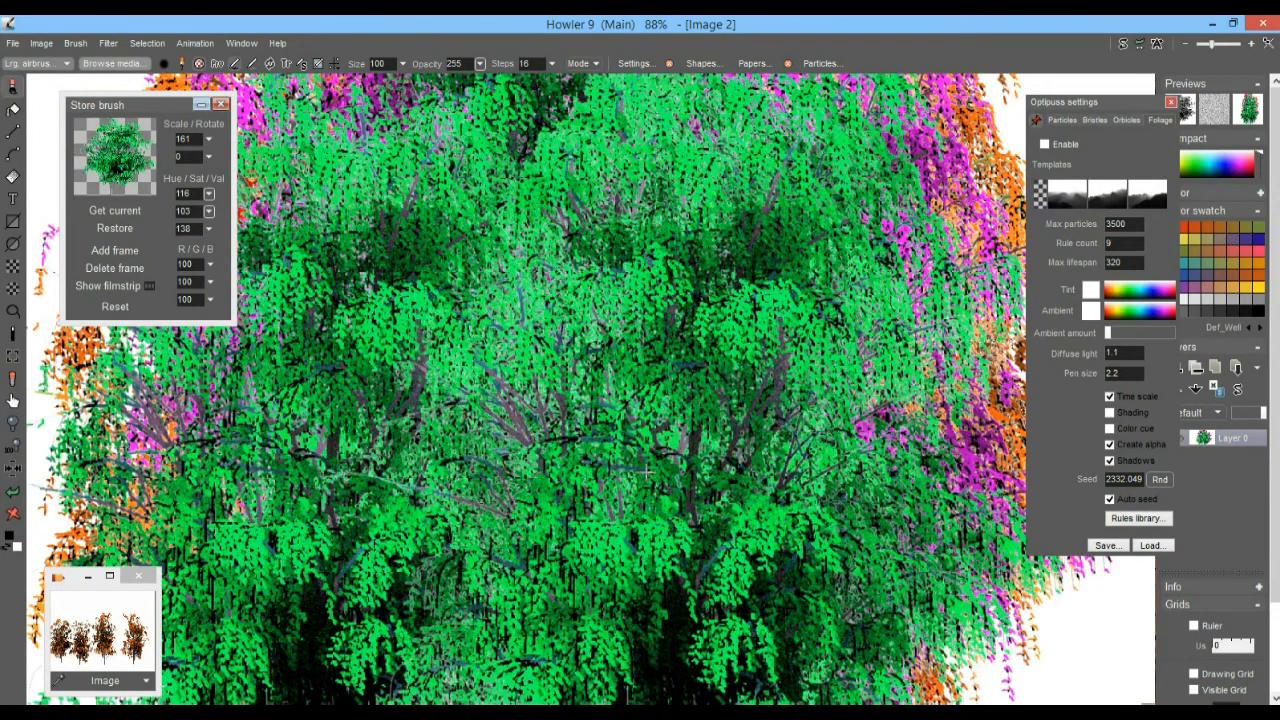
{"action": "left_click", "coordinate": [470, 402]}
{"action": "left_click", "coordinate": [782, 478]}
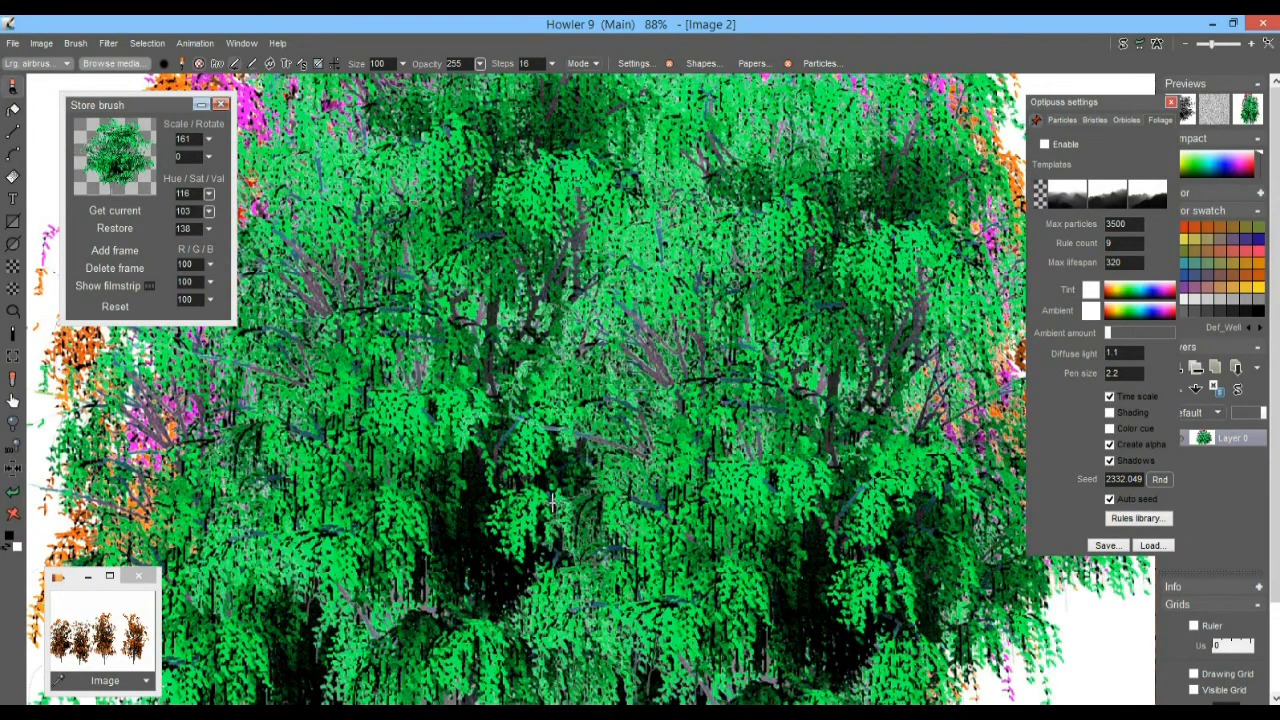
- Undo the last green stamp and add three more green trees, the last one at the left edge of the group
{"action": "left_click", "coordinate": [13, 491]}
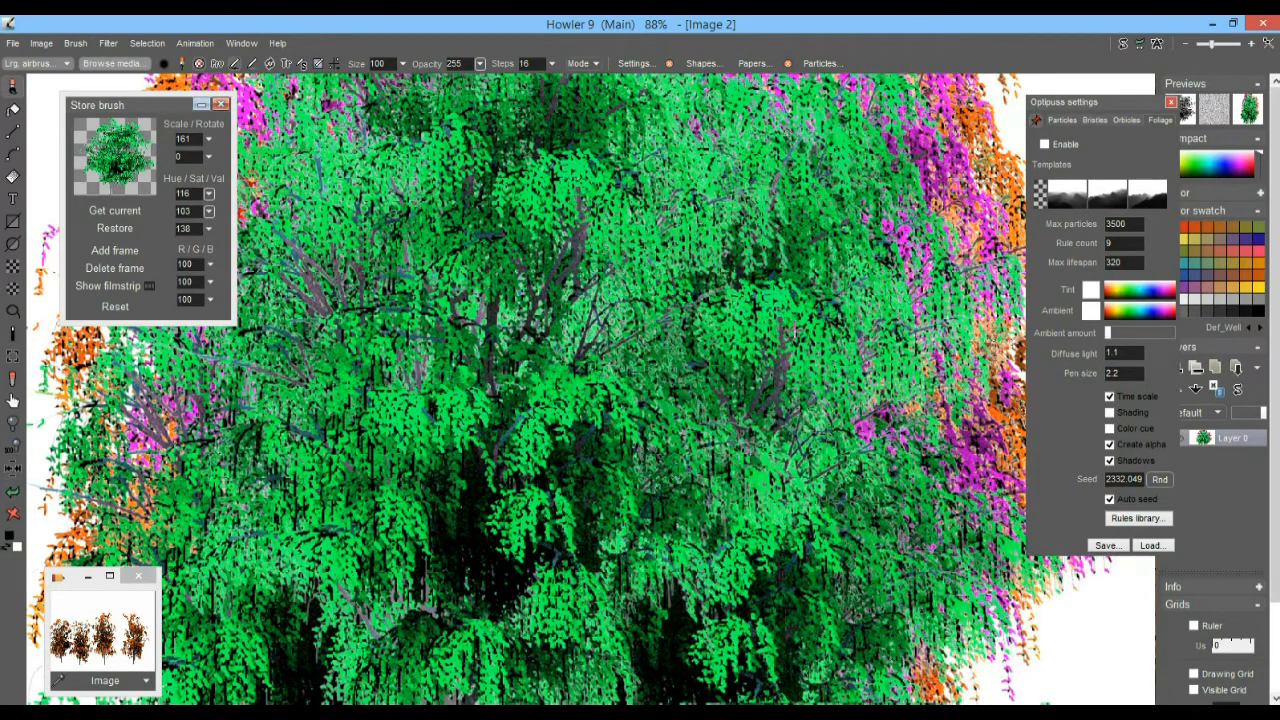
{"action": "left_click", "coordinate": [796, 330]}
{"action": "left_click", "coordinate": [480, 383]}
{"action": "scroll", "coordinate": [529, 366], "scroll_direction": "down", "scroll_amount": 4}
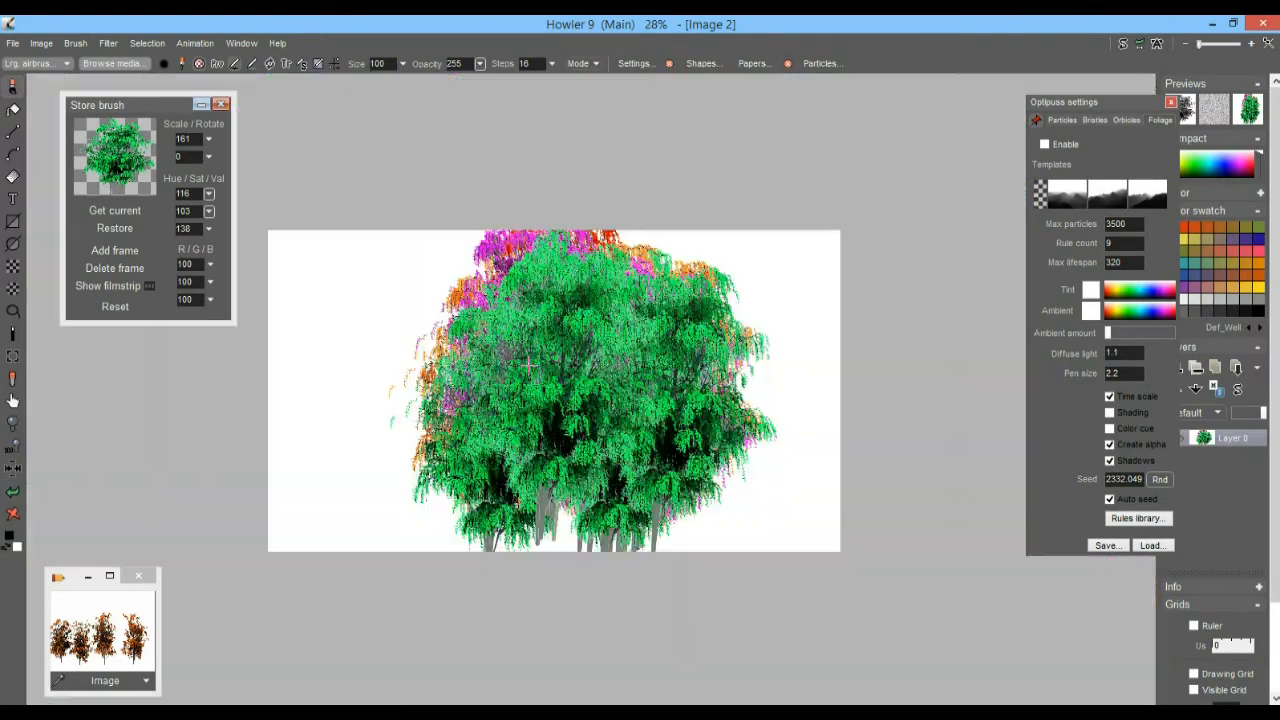
{"action": "scroll", "coordinate": [529, 366], "scroll_direction": "up", "scroll_amount": 1}
{"action": "left_click", "coordinate": [362, 442]}
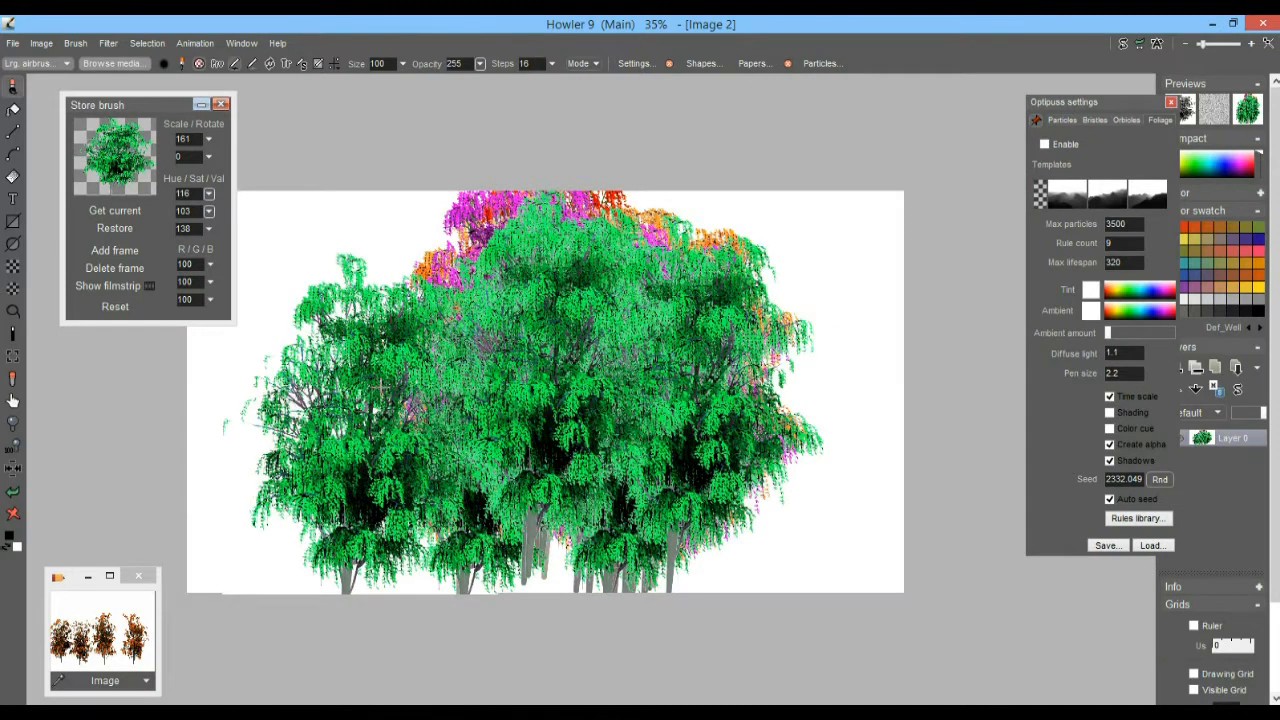
- Clear the canvas and move the stored green tree brush closer to the corner of the workspace
{"action": "left_click", "coordinate": [13, 514]}
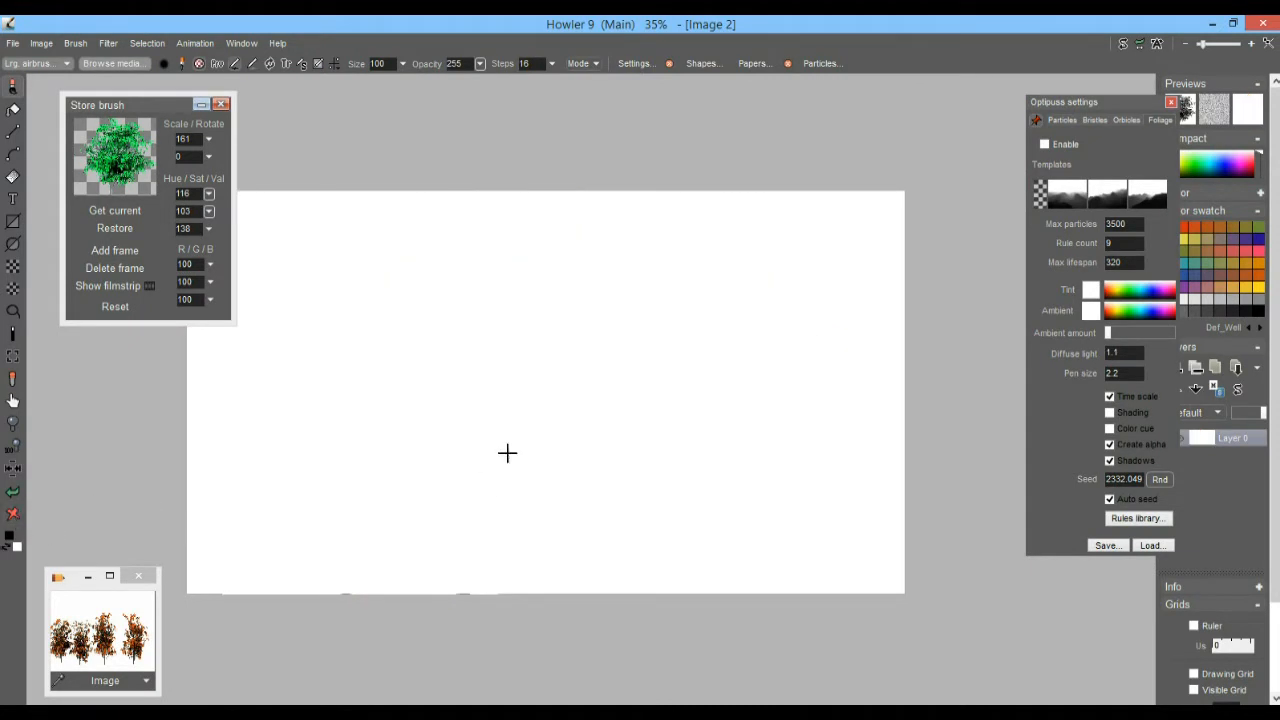
{"action": "left_click", "coordinate": [113, 160]}
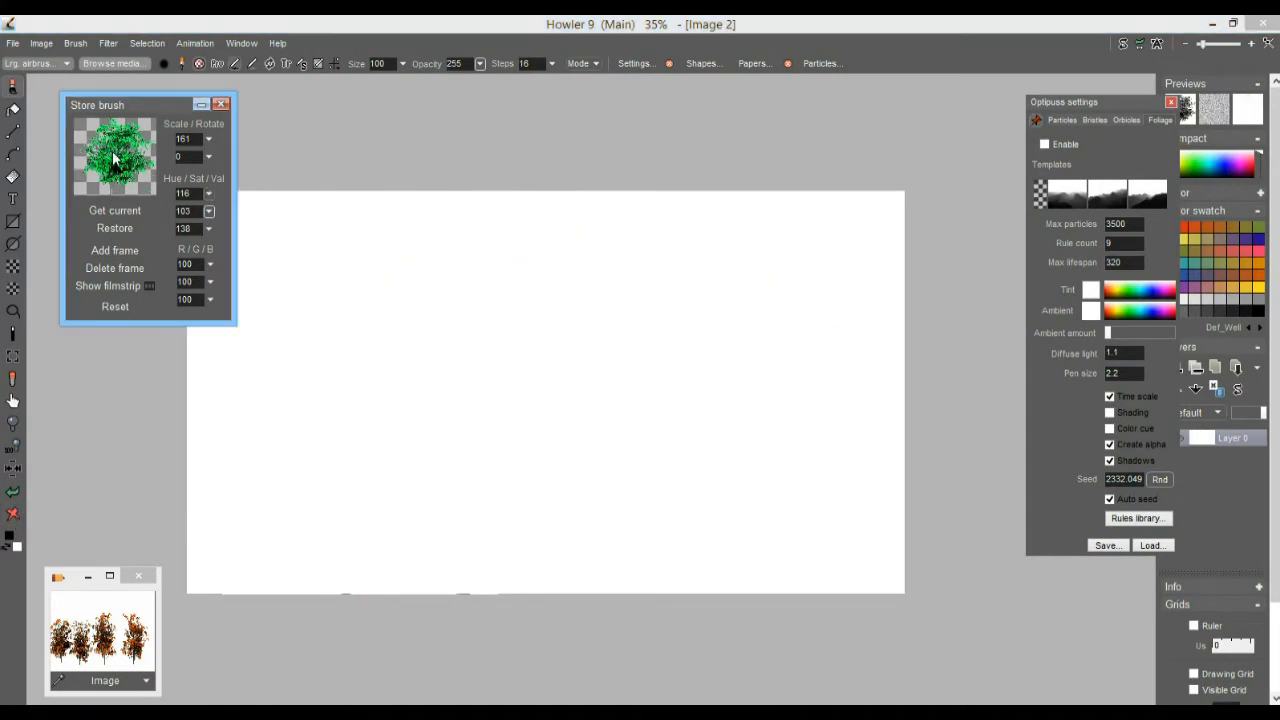
{"action": "mouse_move", "coordinate": [137, 107]}
{"action": "left_mouse_down"}
{"action": "mouse_move", "coordinate": [186, 101]}
{"action": "mouse_move", "coordinate": [113, 91]}
{"action": "left_mouse_up"}
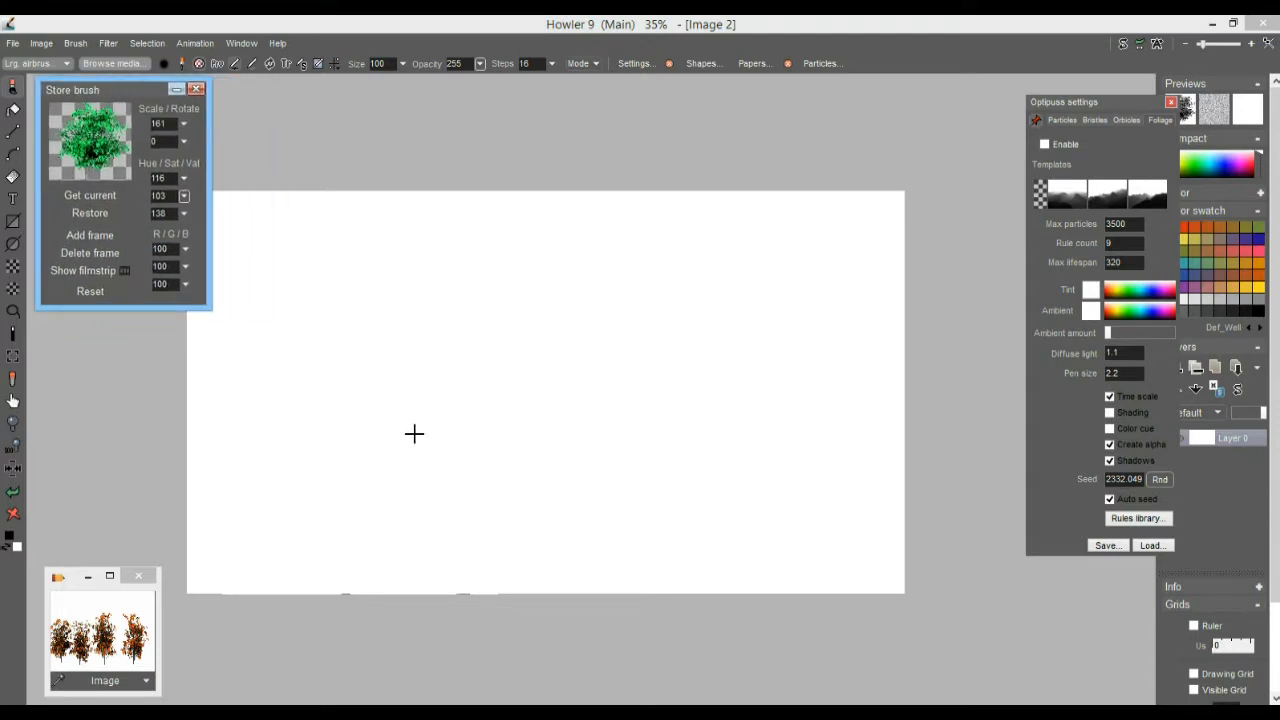
- Store the current green tree brush as an image and place its thumbnail below the stored brush settings
{"action": "left_click", "coordinate": [76, 44]}
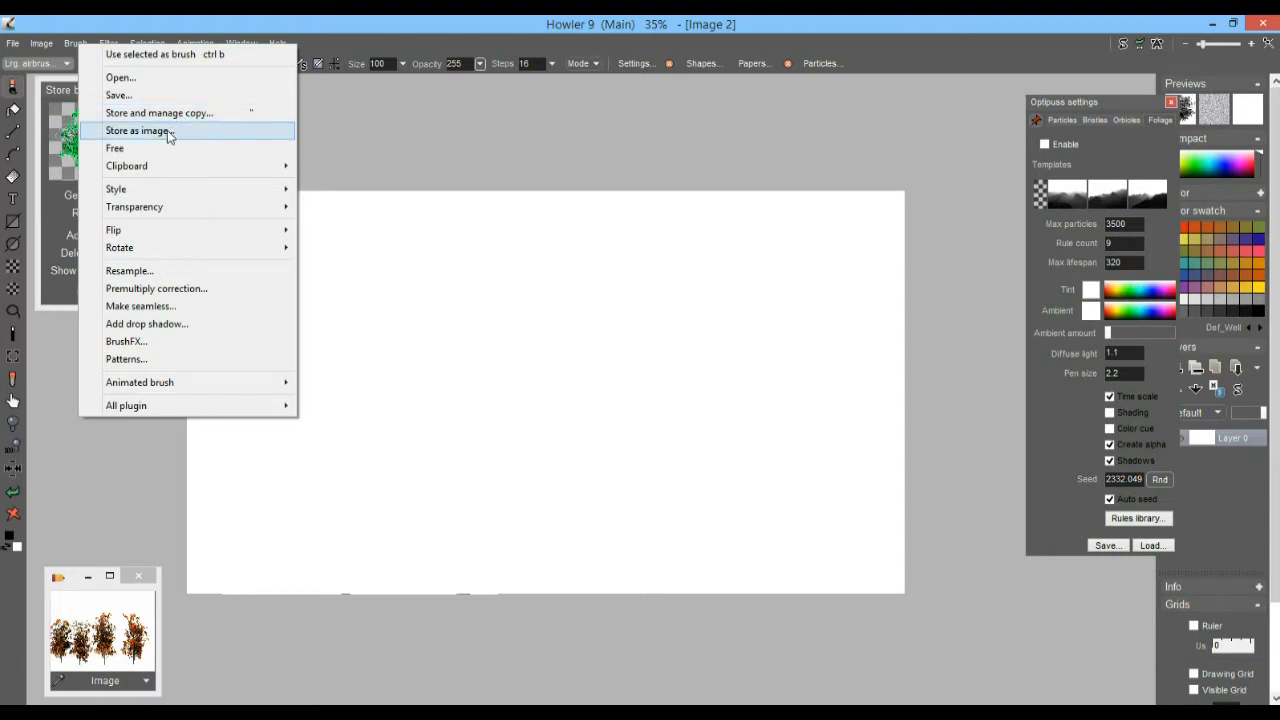
{"action": "left_click", "coordinate": [70, 131]}
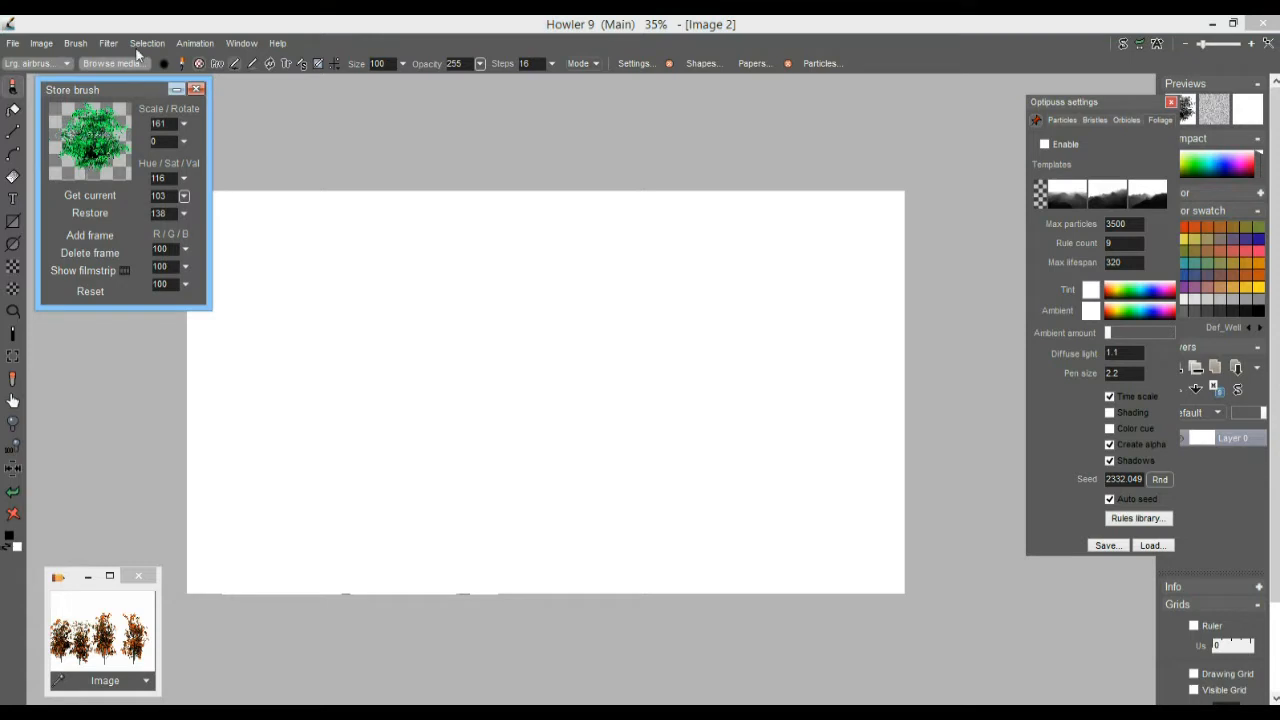
{"action": "left_click", "coordinate": [75, 43]}
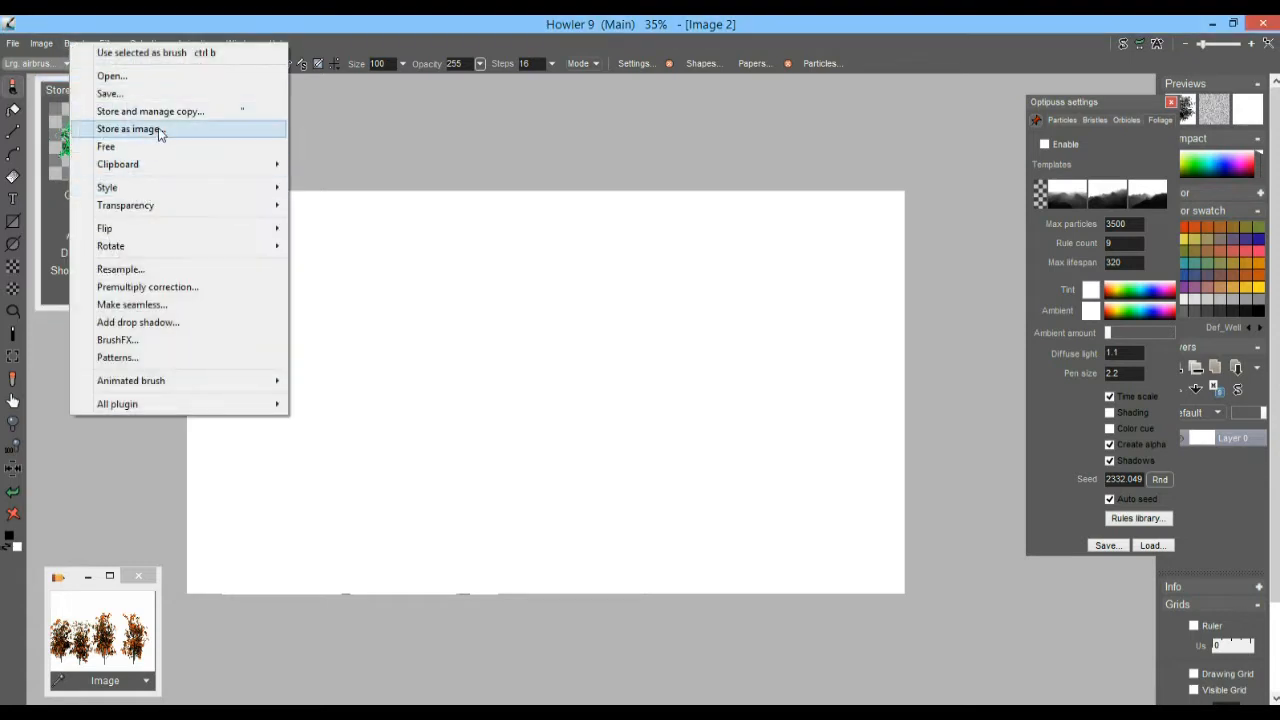
{"action": "left_click", "coordinate": [158, 128]}
{"action": "mouse_move", "coordinate": [77, 592]}
{"action": "left_mouse_down"}
{"action": "mouse_move", "coordinate": [109, 382]}
{"action": "mouse_move", "coordinate": [72, 366]}
{"action": "mouse_move", "coordinate": [88, 366]}
{"action": "left_mouse_up"}
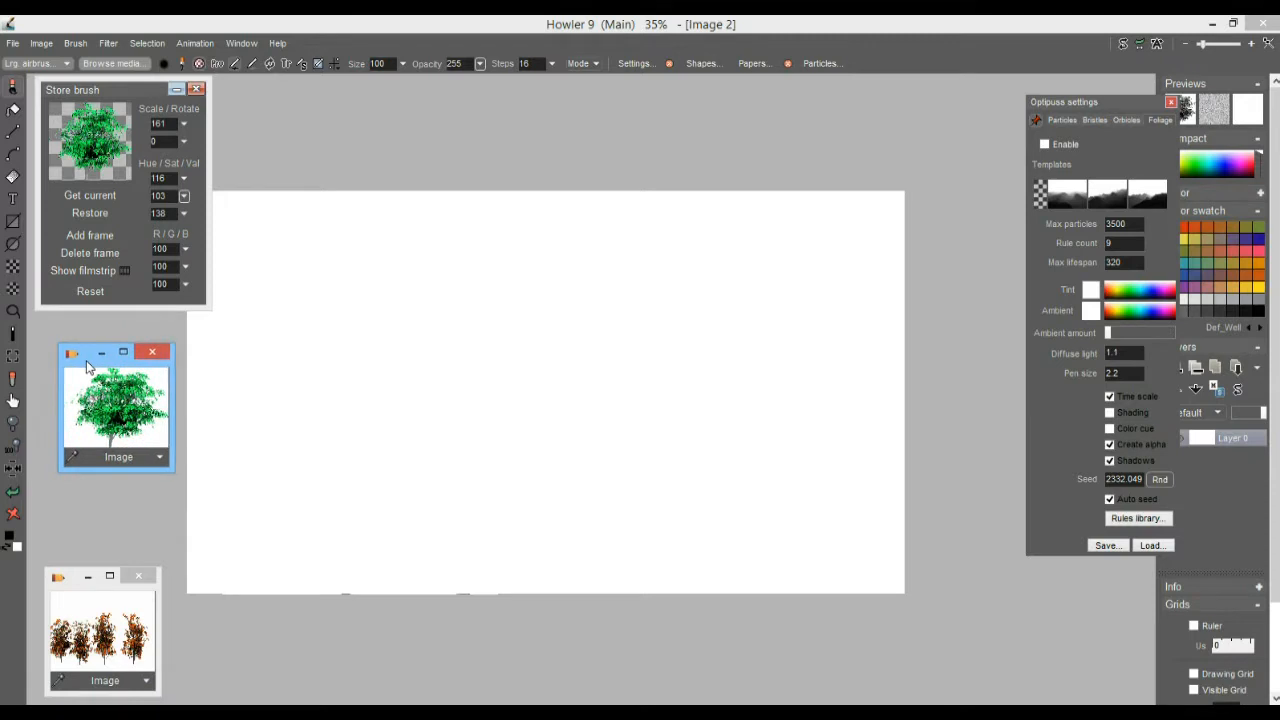
- Replace the canvas alpha with the stored green tree image's alpha and paste that tree image into the masked area
{"action": "left_click", "coordinate": [160, 458]}
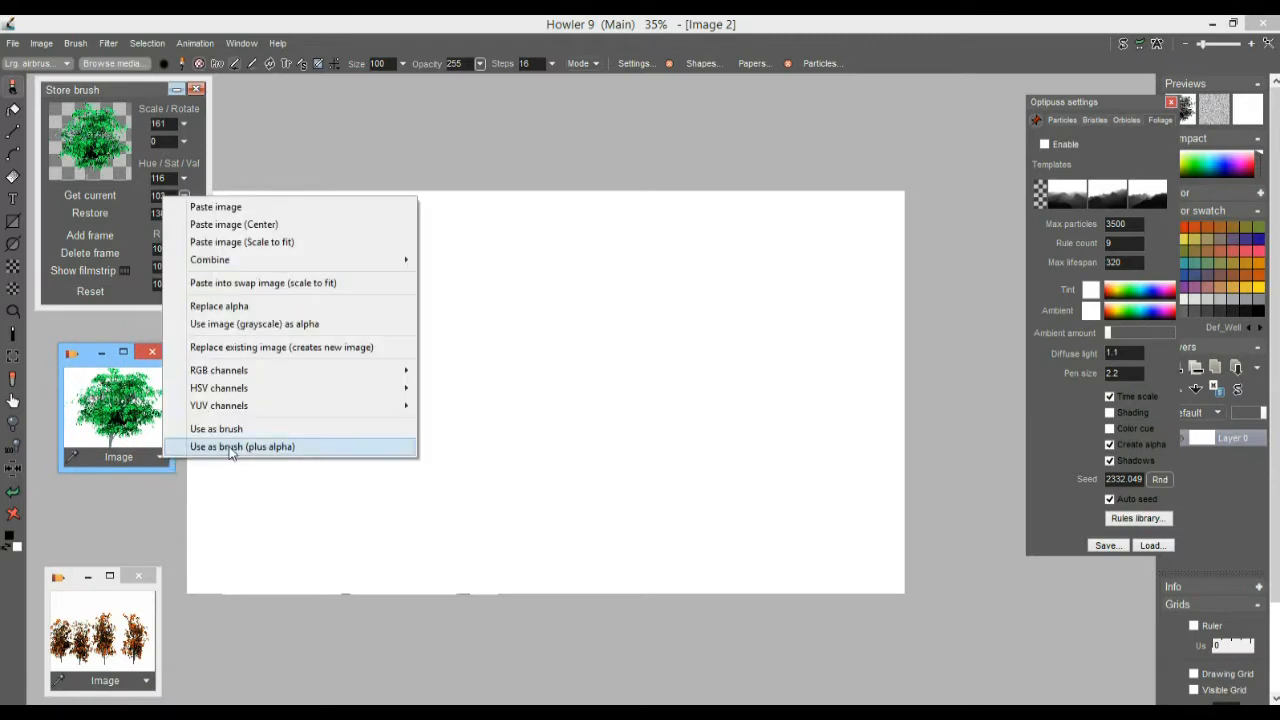
{"action": "left_click", "coordinate": [230, 314]}
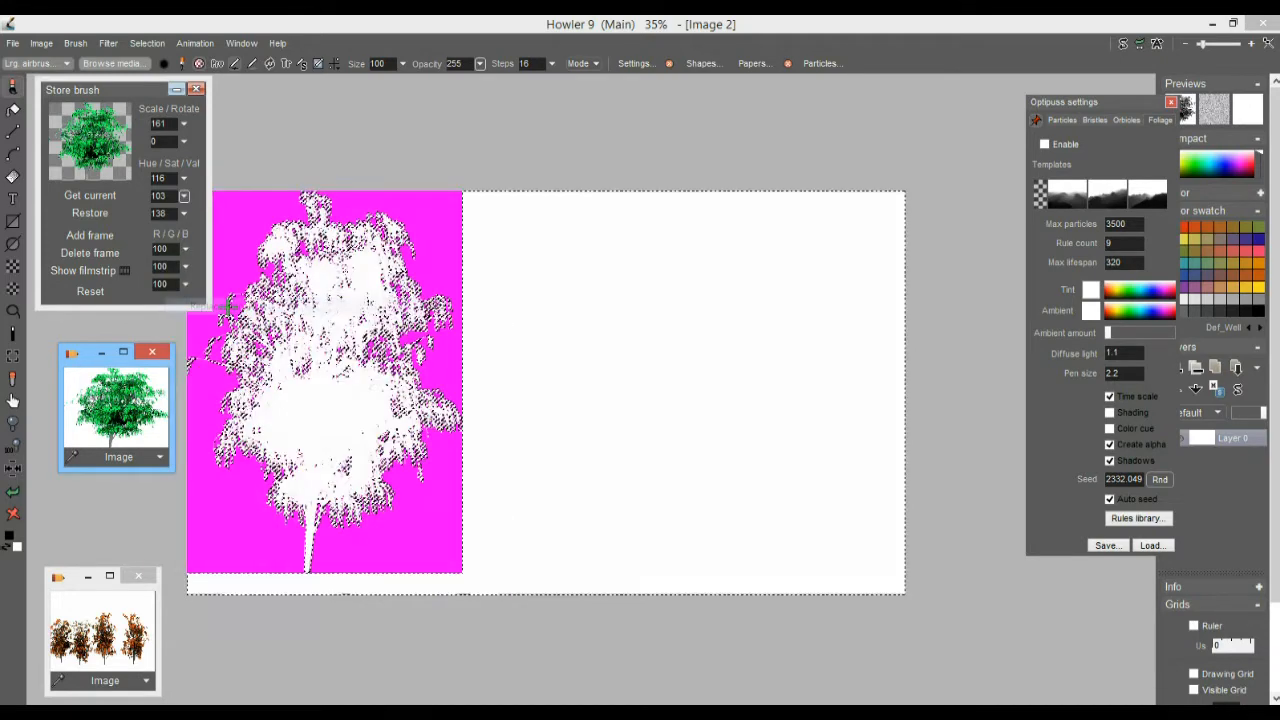
{"action": "left_click_drag", "start_coordinate": [292, 400], "coordinate": [495, 398]}
{"action": "scroll", "coordinate": [495, 398], "scroll_direction": "up", "scroll_amount": 3}
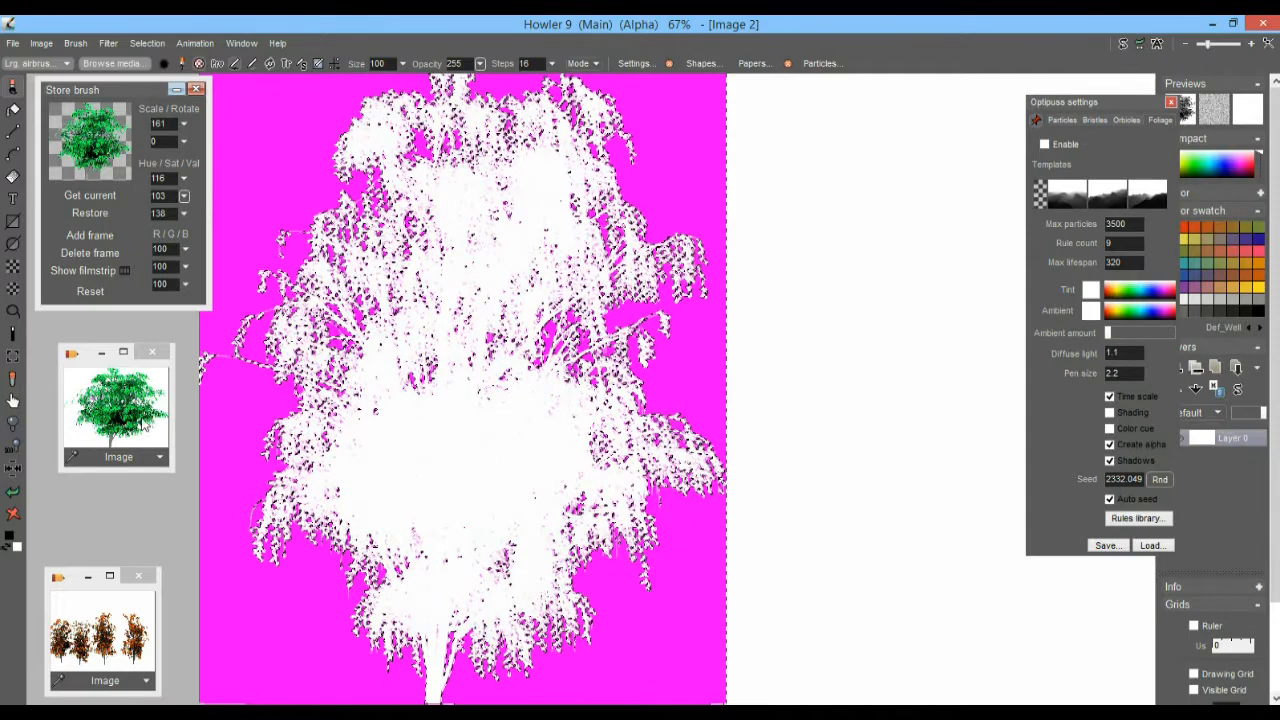
{"action": "scroll", "coordinate": [512, 393], "scroll_direction": "down", "scroll_amount": 2}
{"action": "scroll", "coordinate": [512, 393], "scroll_direction": "down", "scroll_amount": 1}
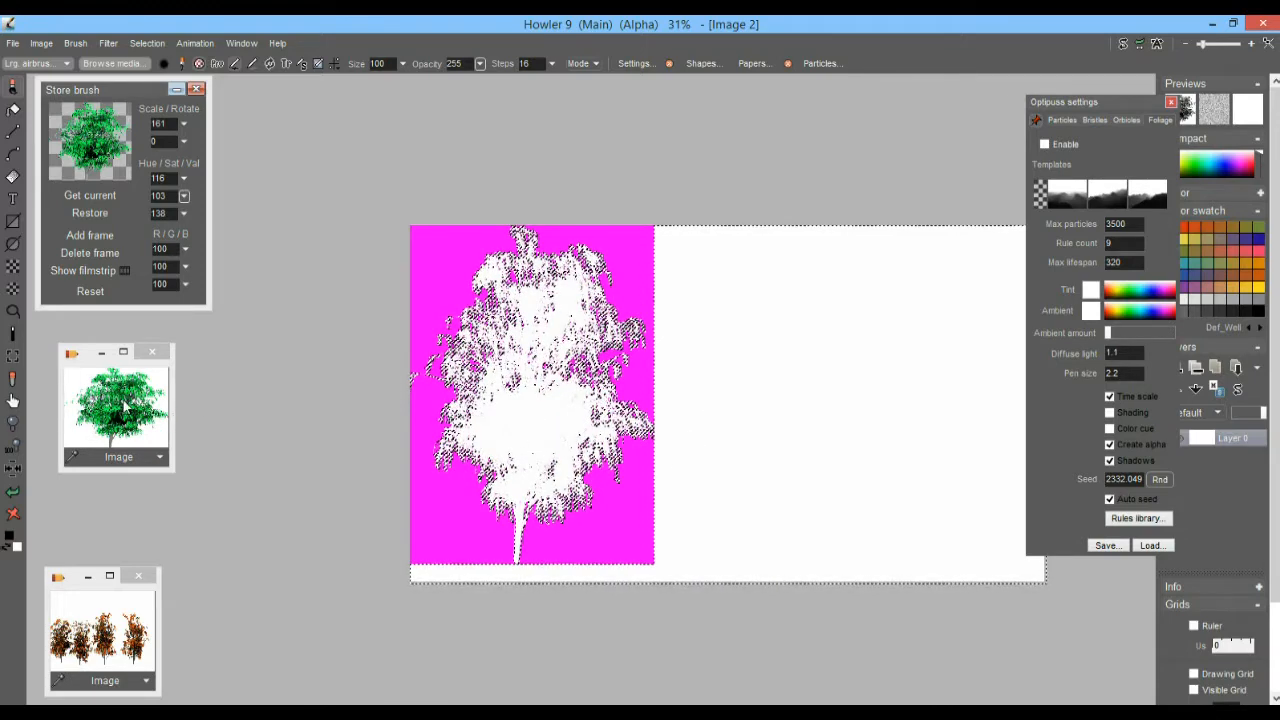
{"action": "left_click_drag", "start_coordinate": [125, 405], "coordinate": [515, 427]}
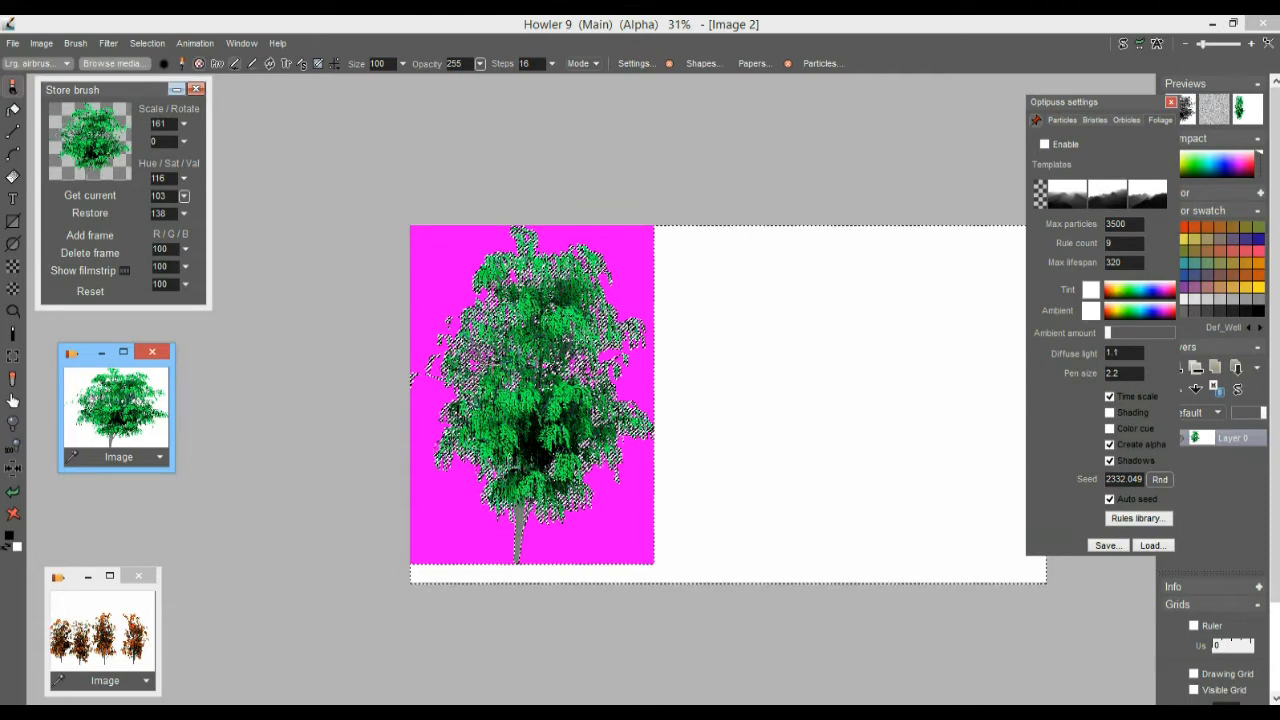
- Try painting black Thick oils strokes across the masked tree and blank canvas, and restore the unpainted green tree
{"action": "left_click", "coordinate": [37, 64]}
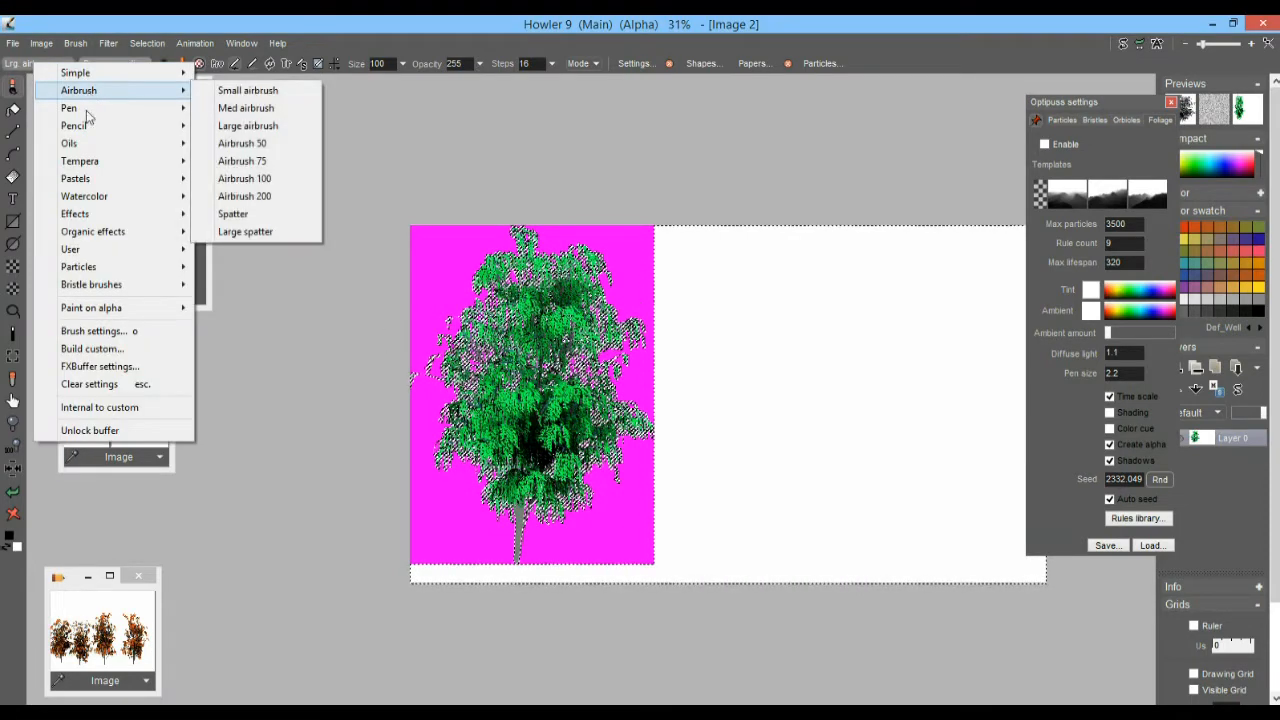
{"action": "mouse_move", "coordinate": [90, 148]}
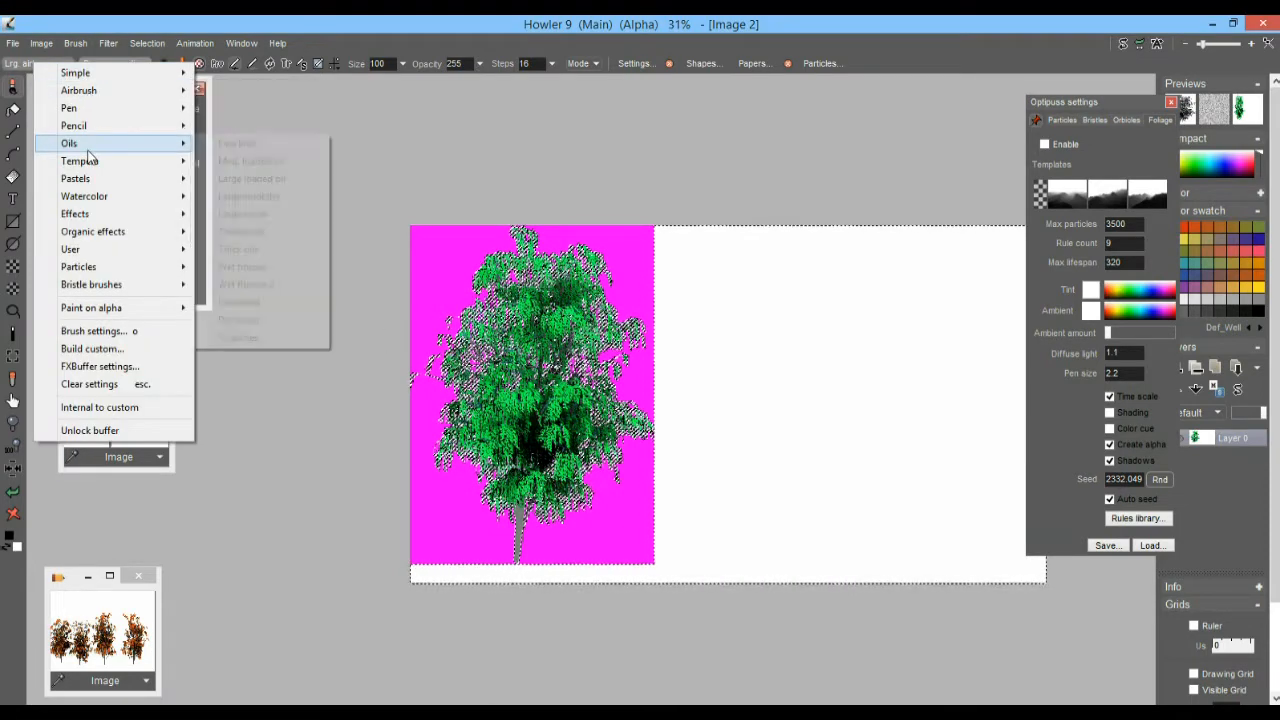
{"action": "left_click", "coordinate": [259, 256]}
{"action": "mouse_move", "coordinate": [480, 277]}
{"action": "left_mouse_down"}
{"action": "mouse_move", "coordinate": [400, 326]}
{"action": "mouse_move", "coordinate": [421, 498]}
{"action": "mouse_move", "coordinate": [704, 557]}
{"action": "left_mouse_up"}
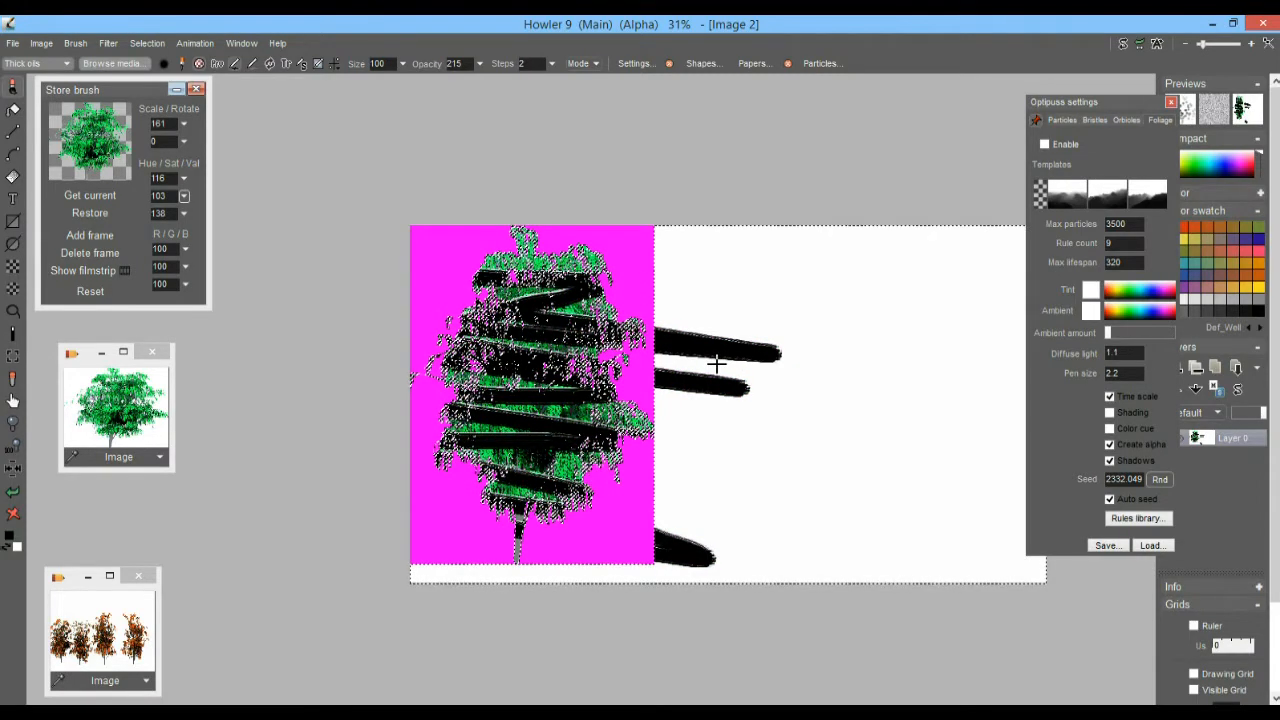
{"action": "key", "text": "shift+k"}
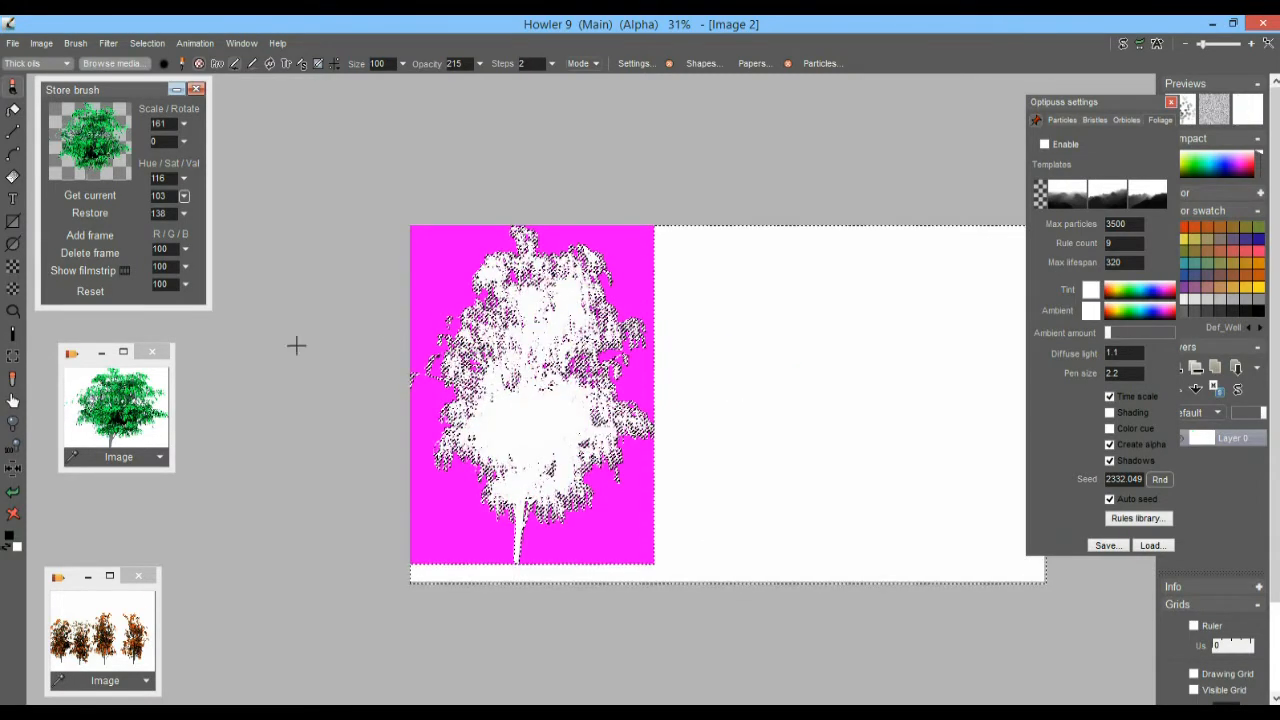
{"action": "left_click", "coordinate": [13, 491]}
- Emboss the masked green tree by its alpha and inspect the foliage edges up close
{"action": "scroll", "coordinate": [616, 392], "scroll_direction": "up", "scroll_amount": 3}
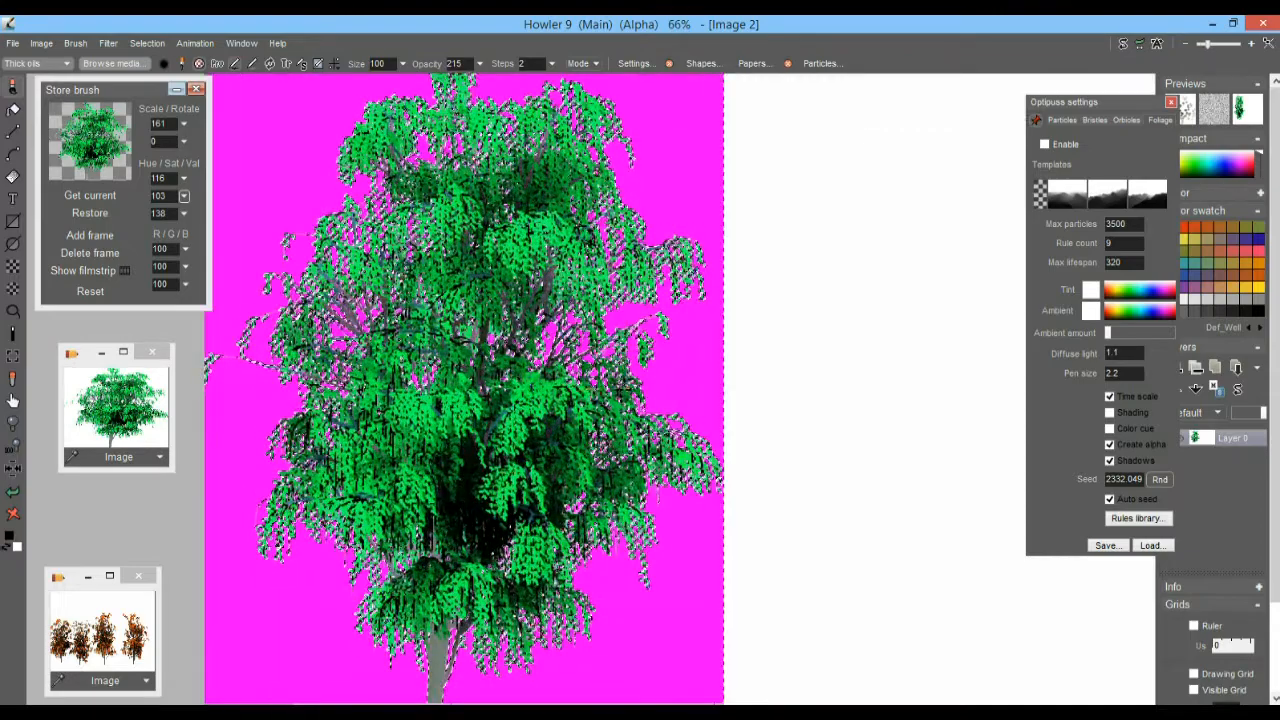
{"action": "left_click", "coordinate": [139, 43]}
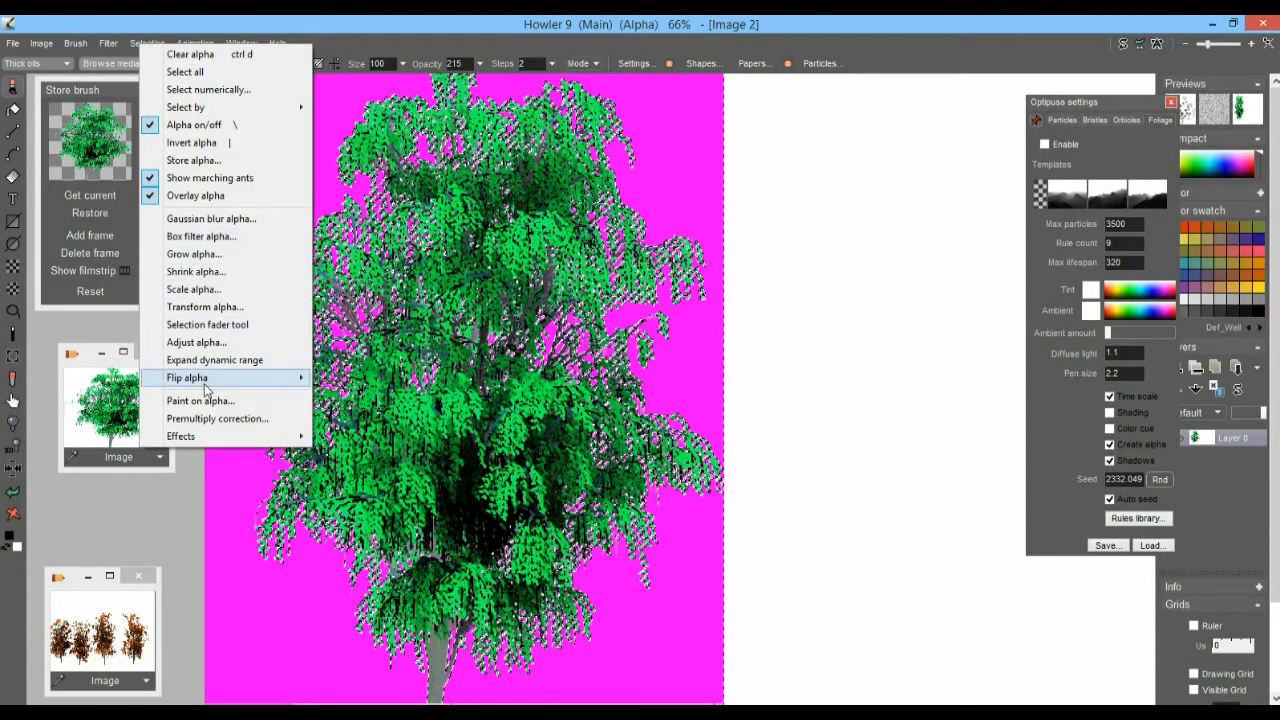
{"action": "mouse_move", "coordinate": [290, 436]}
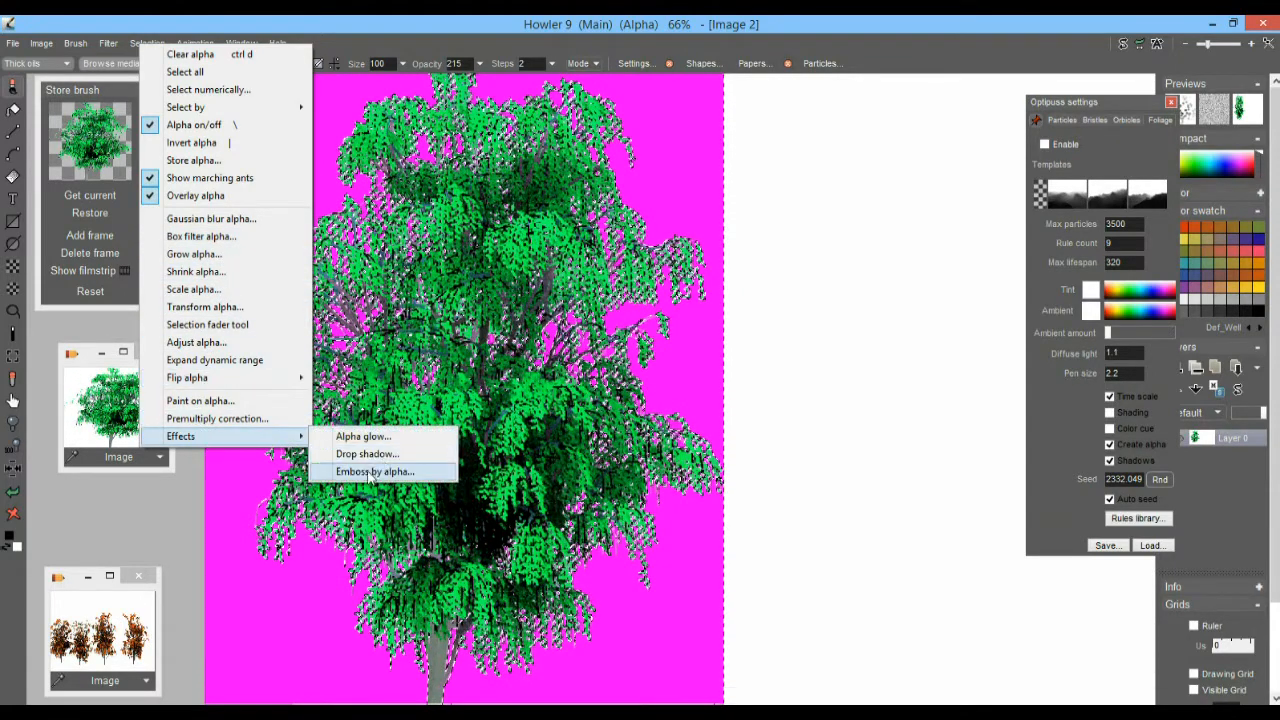
{"action": "left_click", "coordinate": [372, 472]}
{"action": "left_click", "coordinate": [600, 424]}
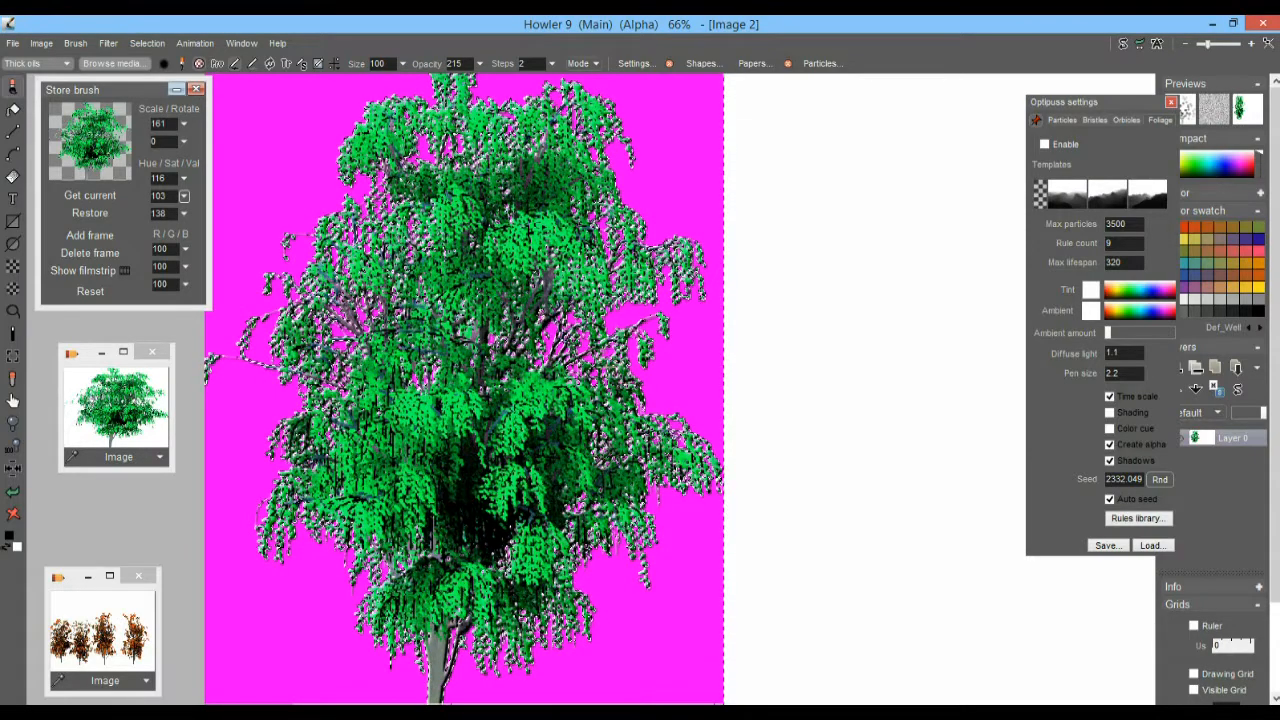
{"action": "scroll", "coordinate": [614, 412], "scroll_direction": "up", "scroll_amount": 2}
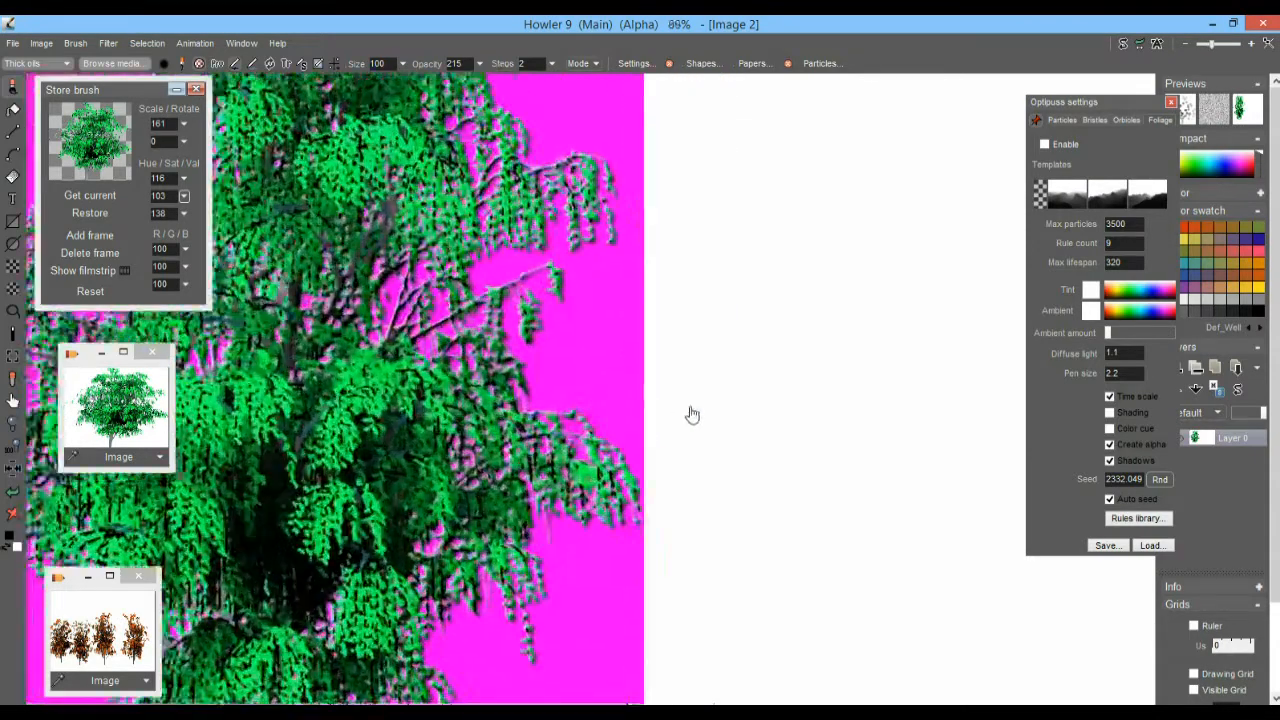
{"action": "scroll", "coordinate": [651, 423], "scroll_direction": "up", "scroll_amount": 3}
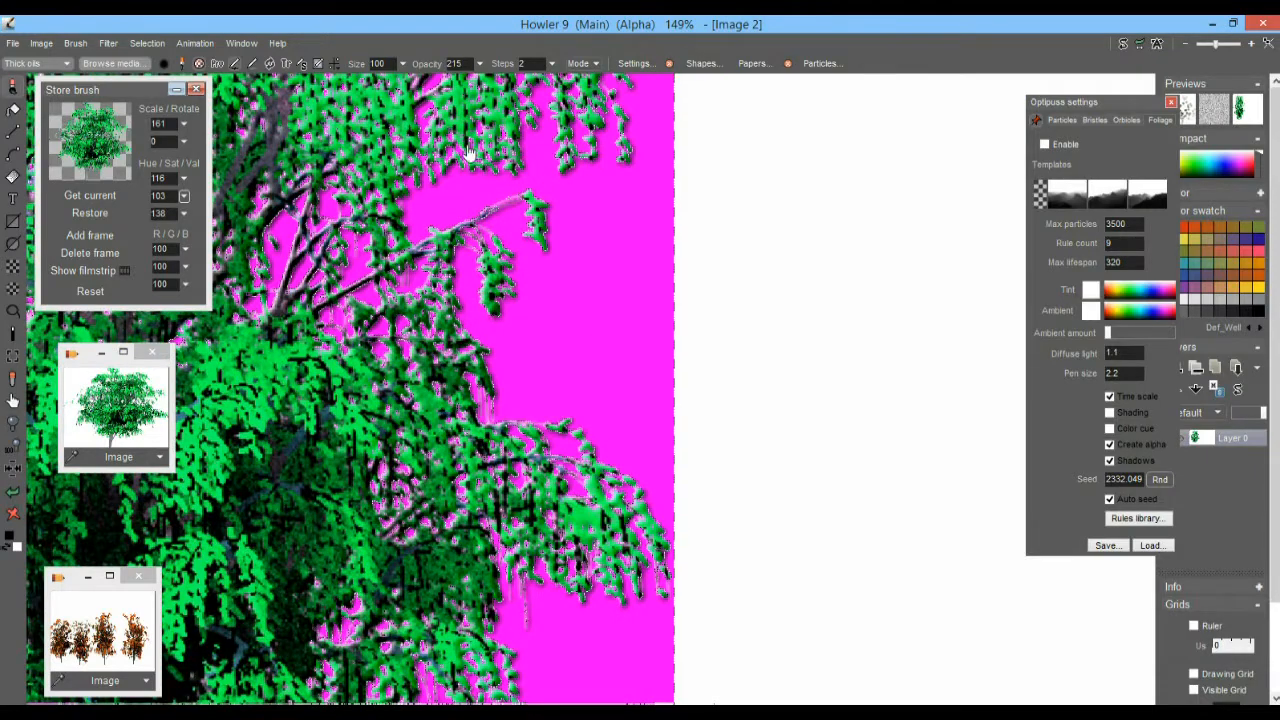
{"action": "scroll", "coordinate": [580, 329], "scroll_direction": "down", "scroll_amount": 5}
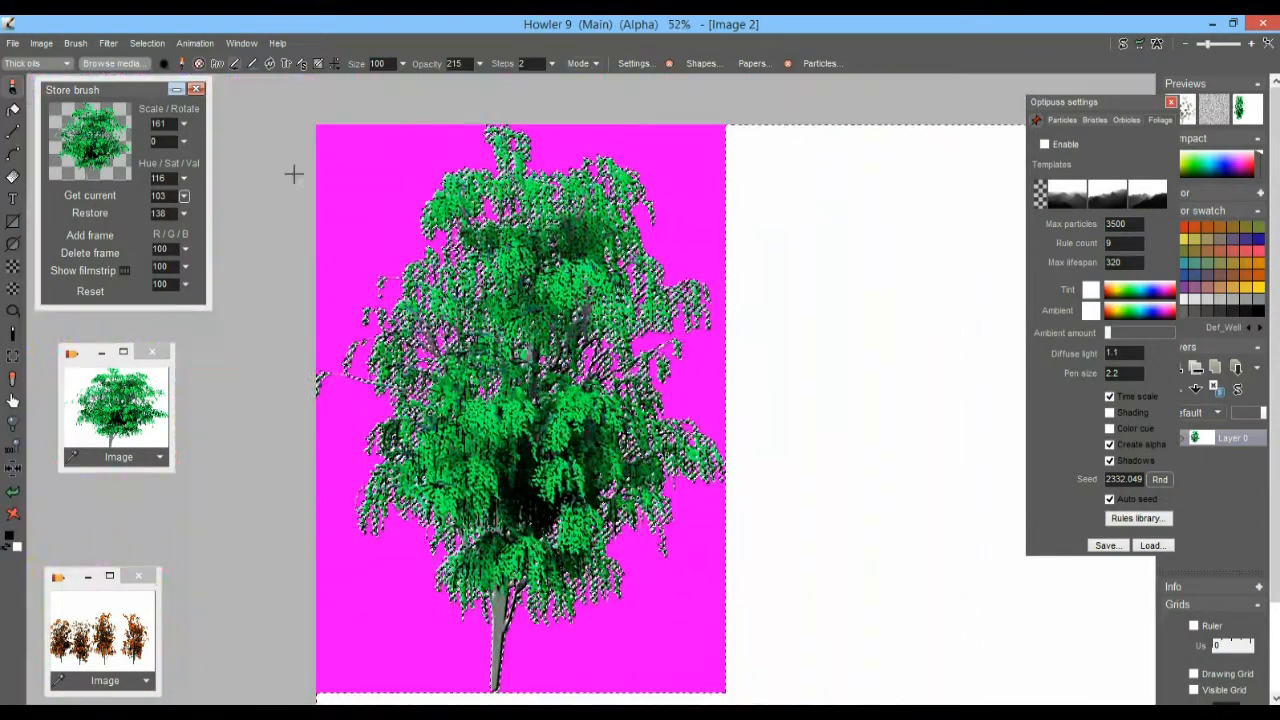
- Apply the Plastic wrap stylize filter to the embossed tree and check the foliage detail
{"action": "left_click", "coordinate": [106, 43]}
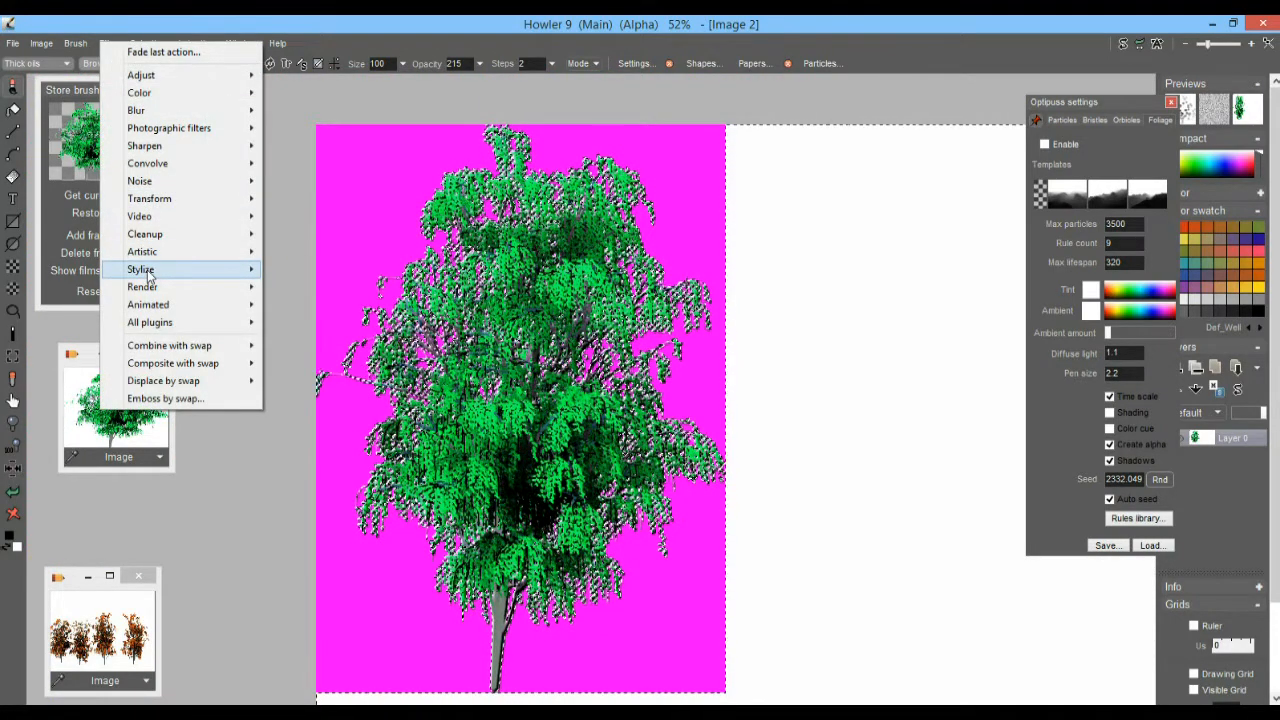
{"action": "mouse_move", "coordinate": [148, 272]}
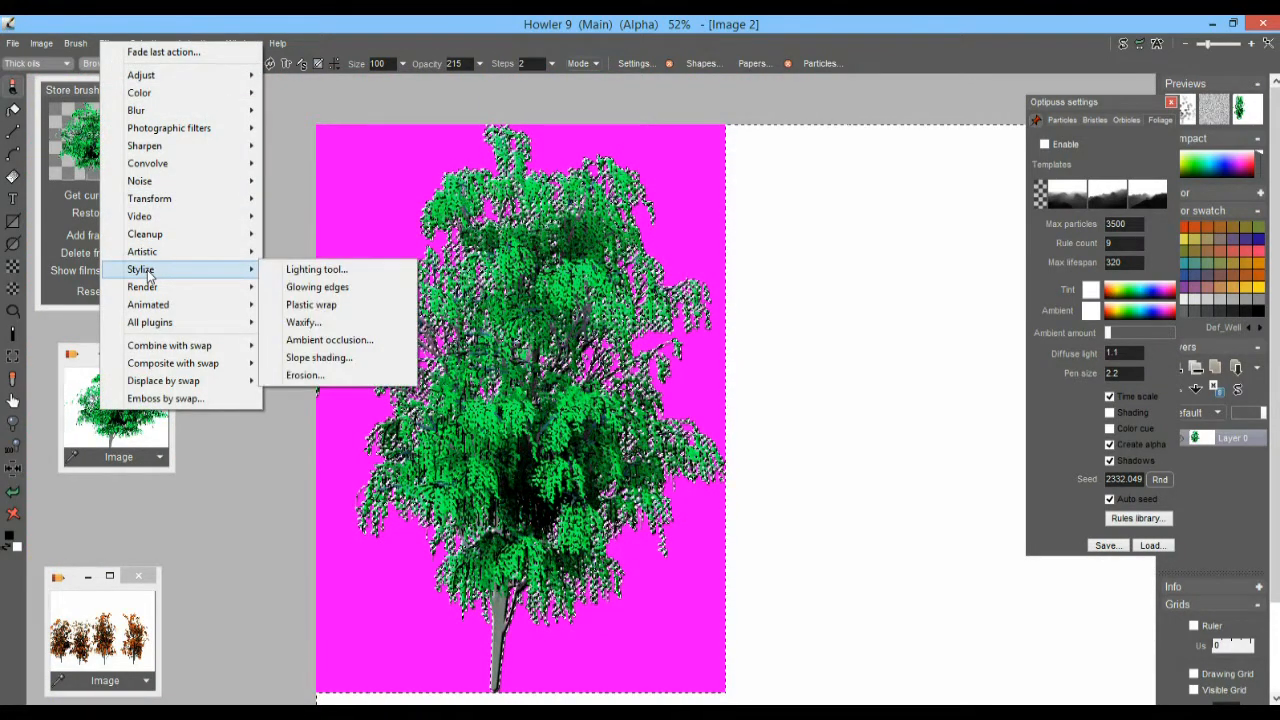
{"action": "left_click", "coordinate": [318, 292]}
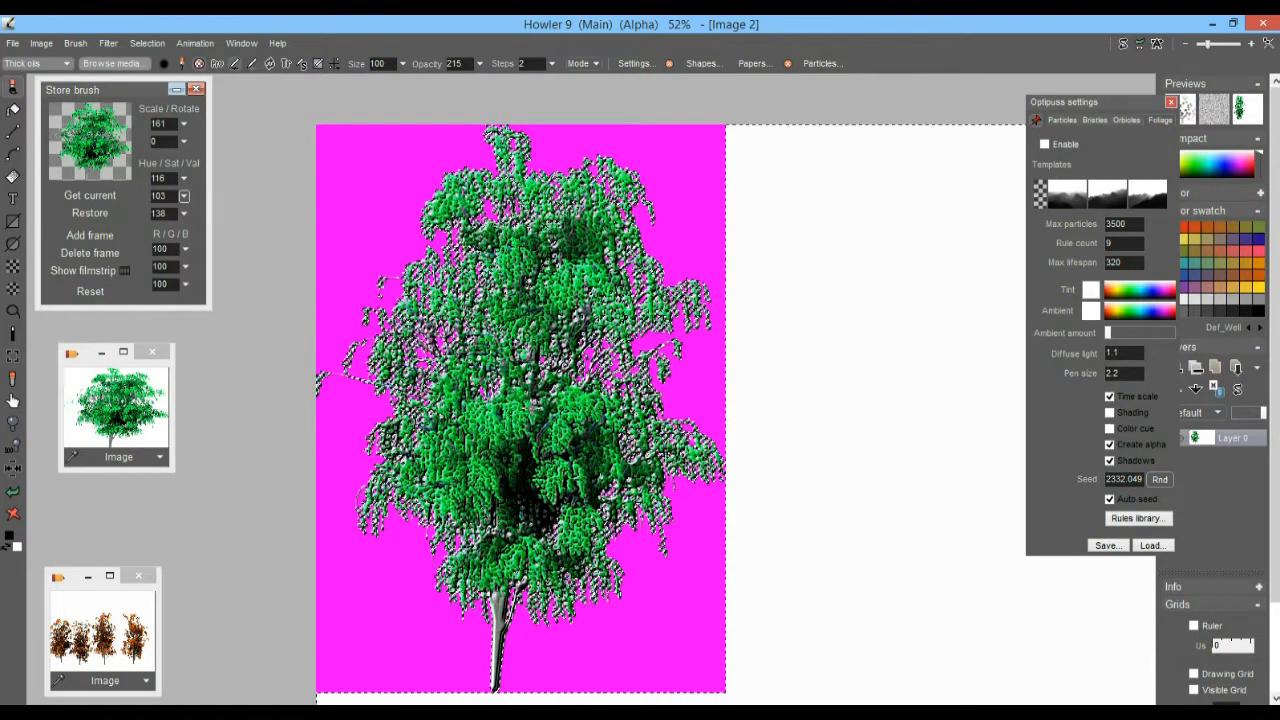
{"action": "scroll", "coordinate": [592, 393], "scroll_direction": "up", "scroll_amount": 6}
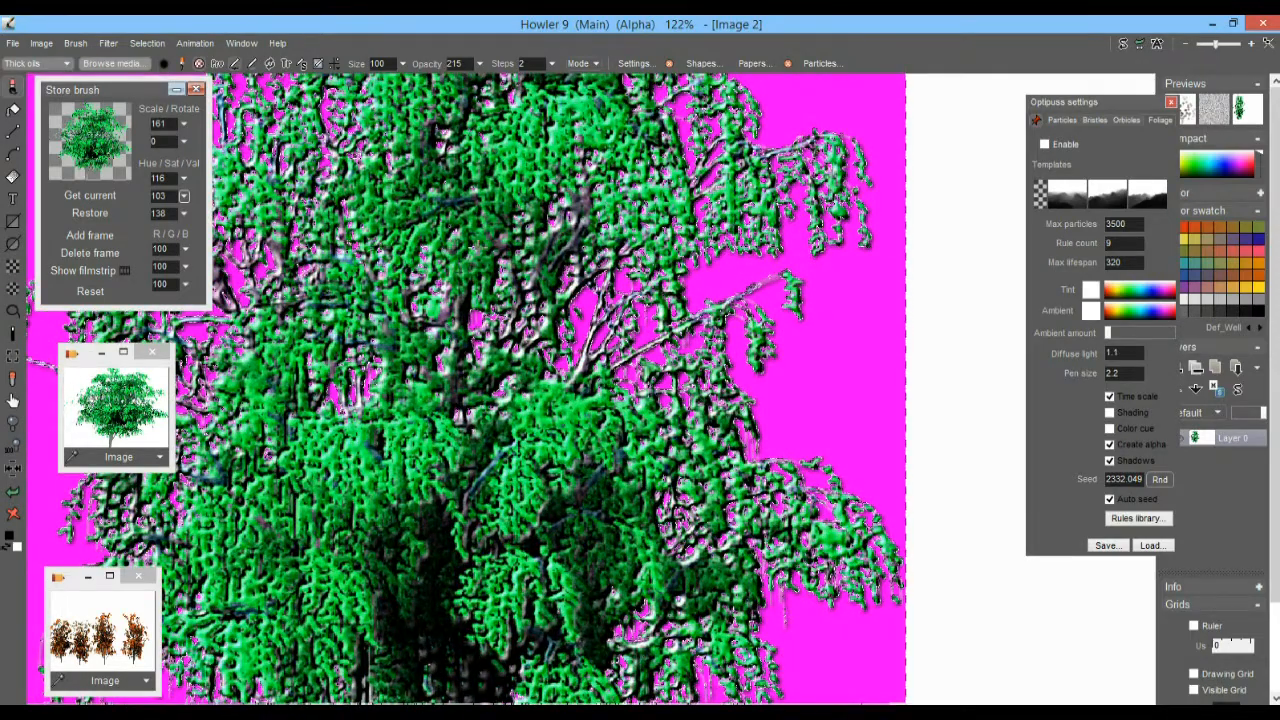
- Apply the Waxify filter to the masked tree with a slightly adjusted Smoothness
{"action": "left_click", "coordinate": [110, 46]}
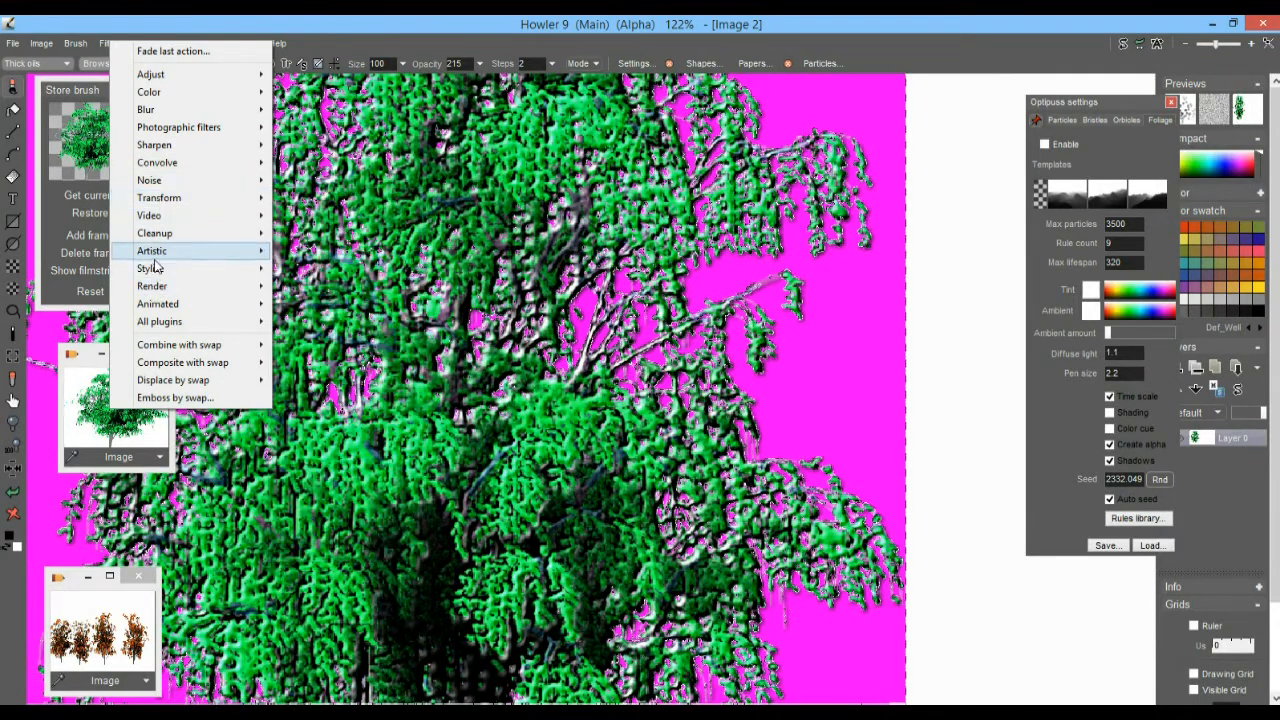
{"action": "mouse_move", "coordinate": [155, 268]}
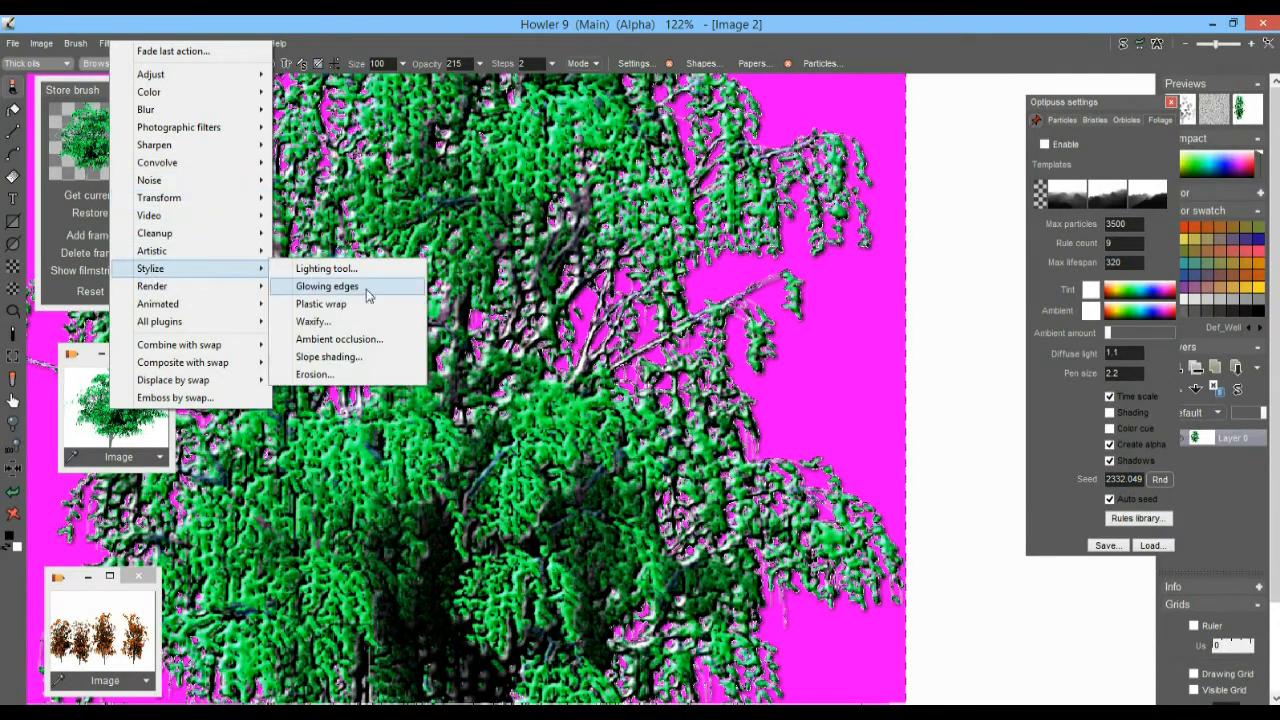
{"action": "left_click", "coordinate": [318, 321]}
{"action": "left_click_drag", "start_coordinate": [637, 359], "coordinate": [646, 359]}
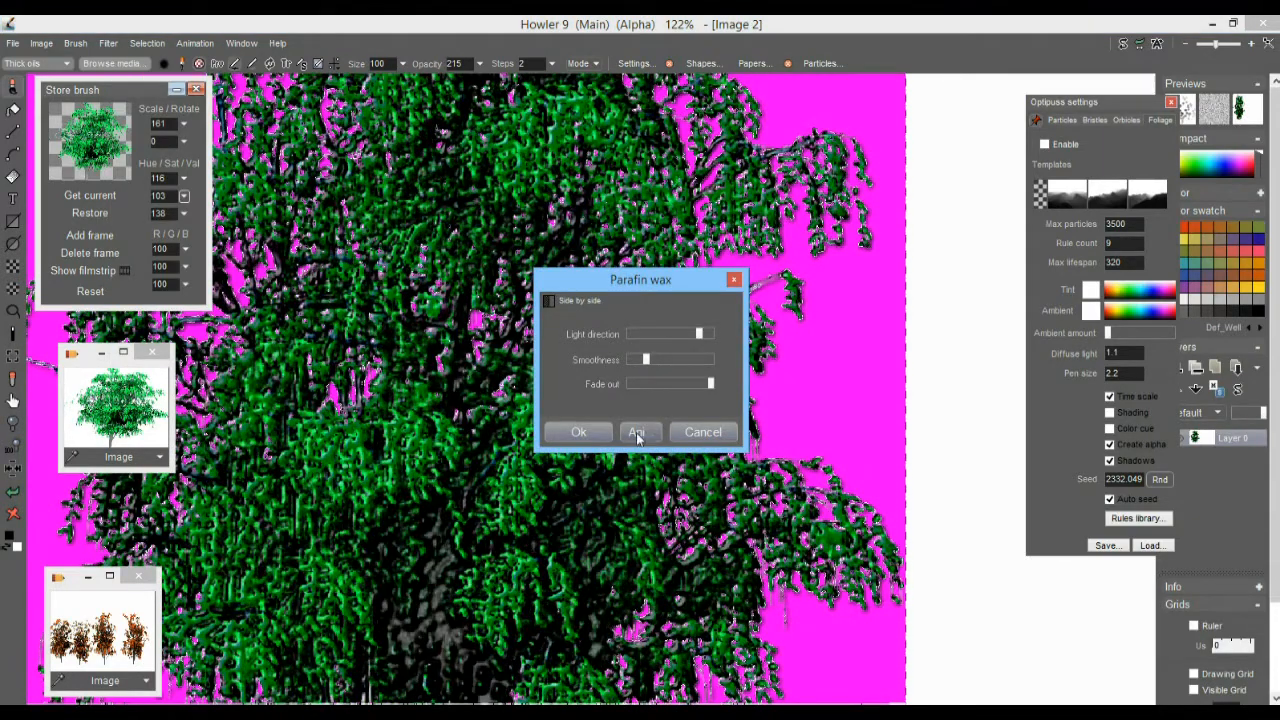
{"action": "left_click", "coordinate": [578, 432]}
{"action": "scroll", "coordinate": [676, 342], "scroll_direction": "down", "scroll_amount": 4}
{"action": "scroll", "coordinate": [652, 362], "scroll_direction": "up", "scroll_amount": 2}
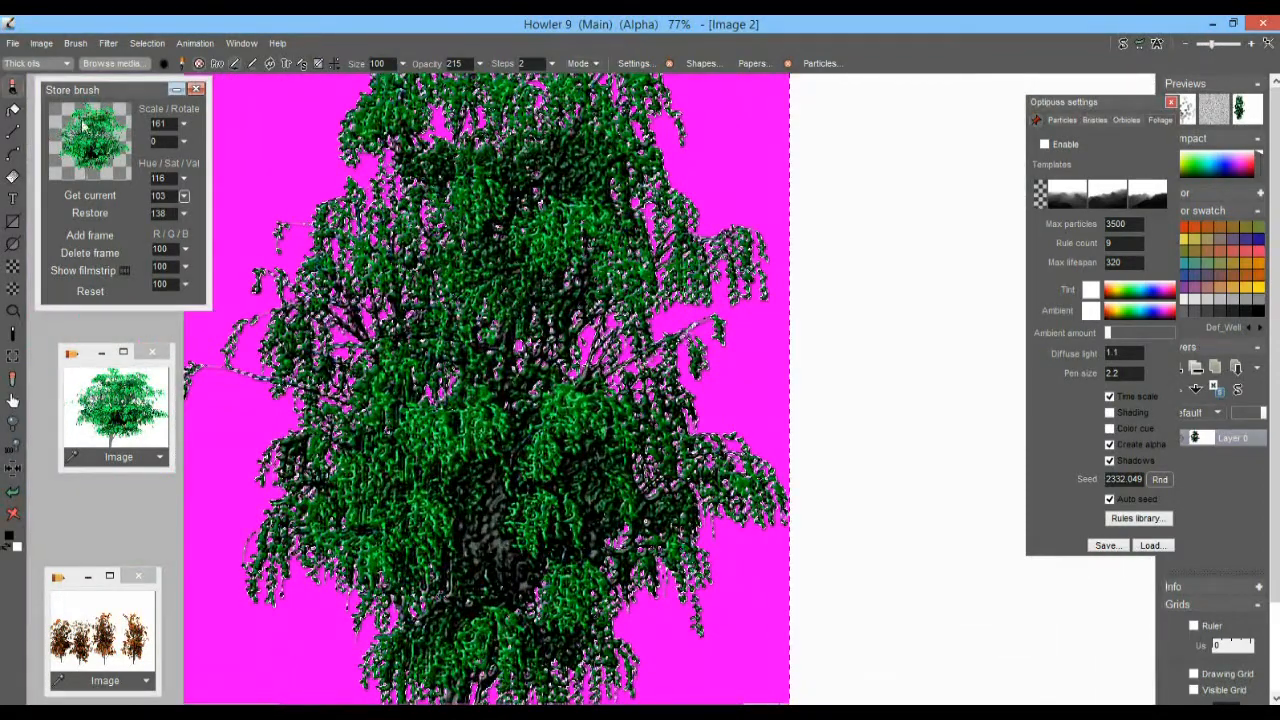
- Try using the selected tree as a brush and stamping it, and undo back to the masked tree
{"action": "left_click", "coordinate": [79, 45]}
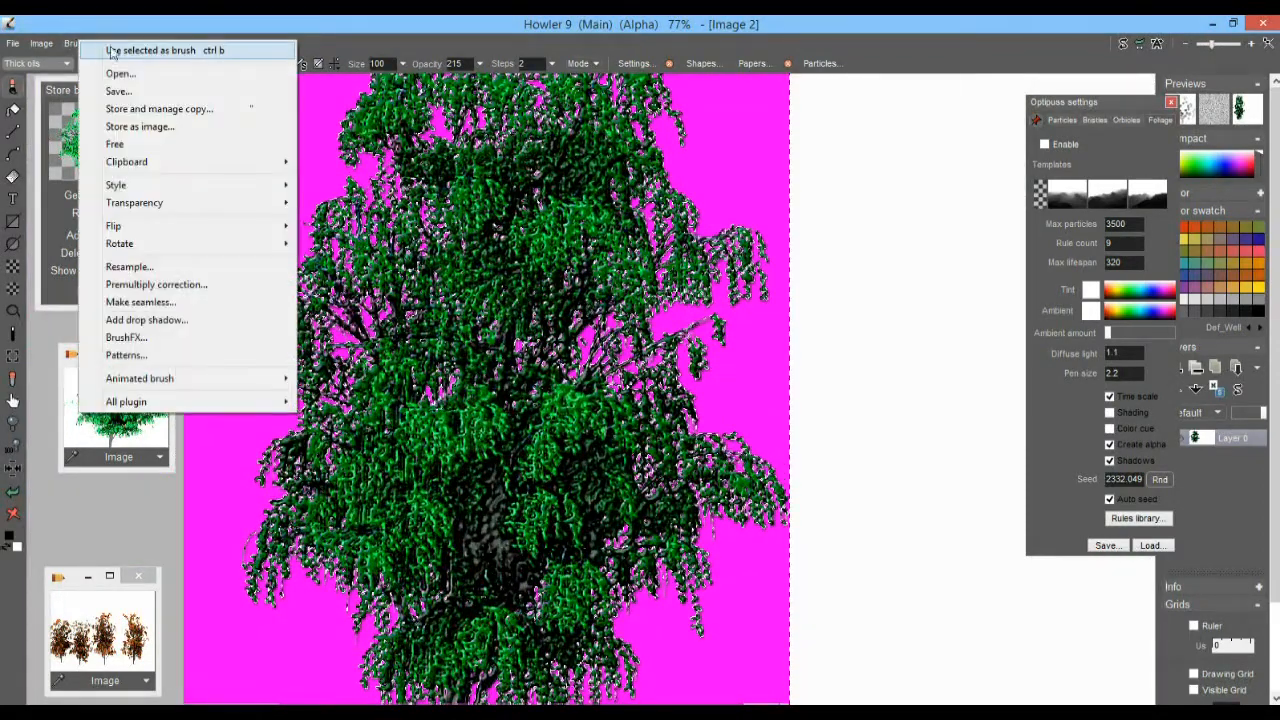
{"action": "left_click", "coordinate": [88, 48]}
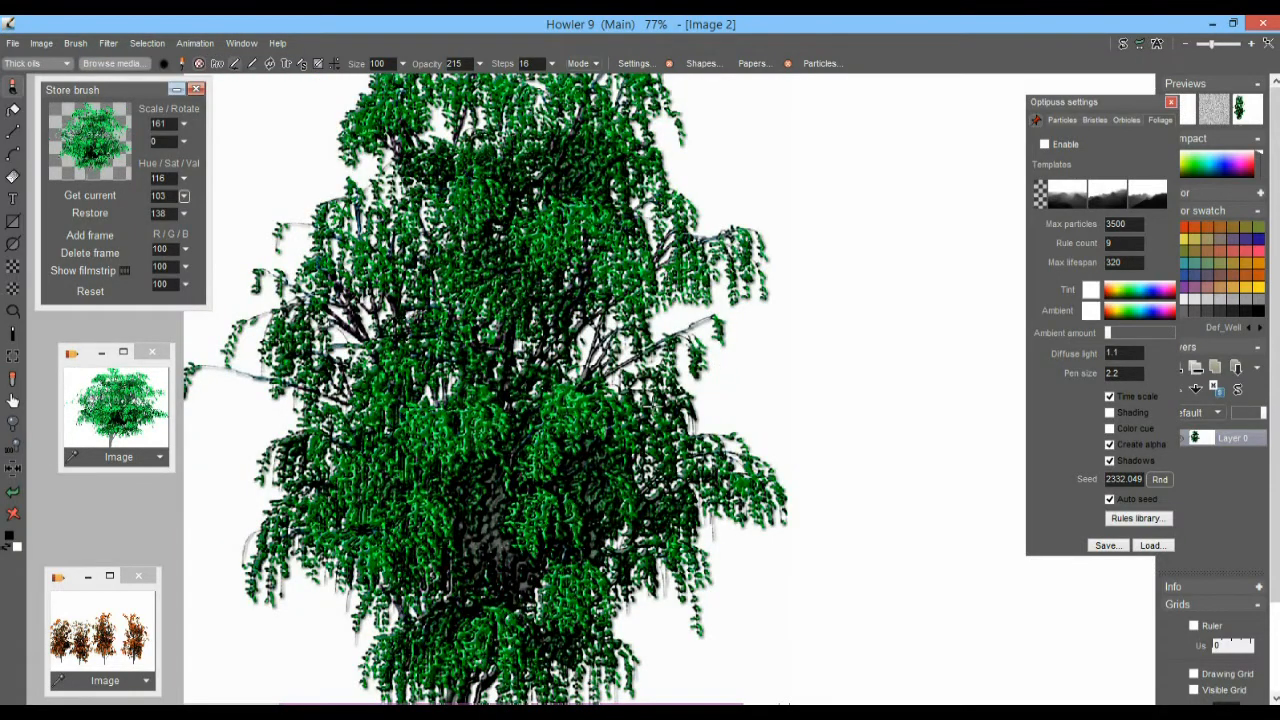
{"action": "left_click", "coordinate": [652, 403]}
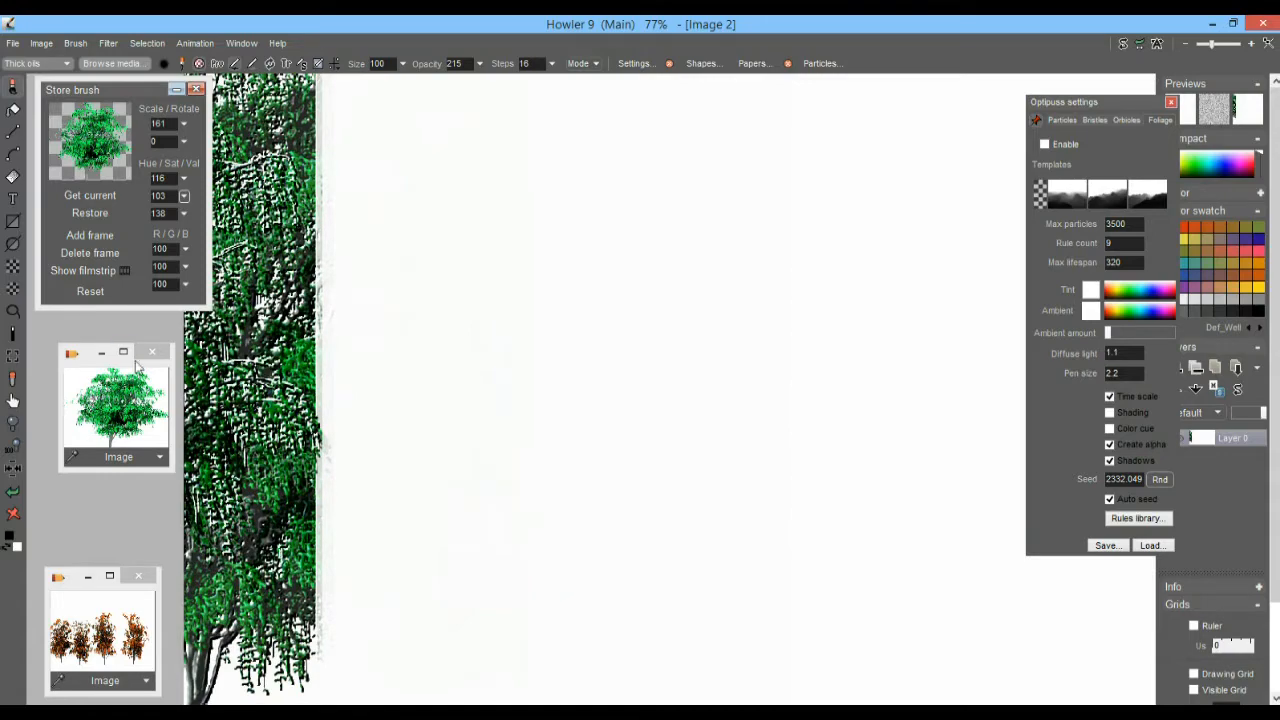
{"action": "left_click", "coordinate": [12, 497]}
{"action": "scroll", "coordinate": [762, 416], "scroll_direction": "down", "scroll_amount": 4}
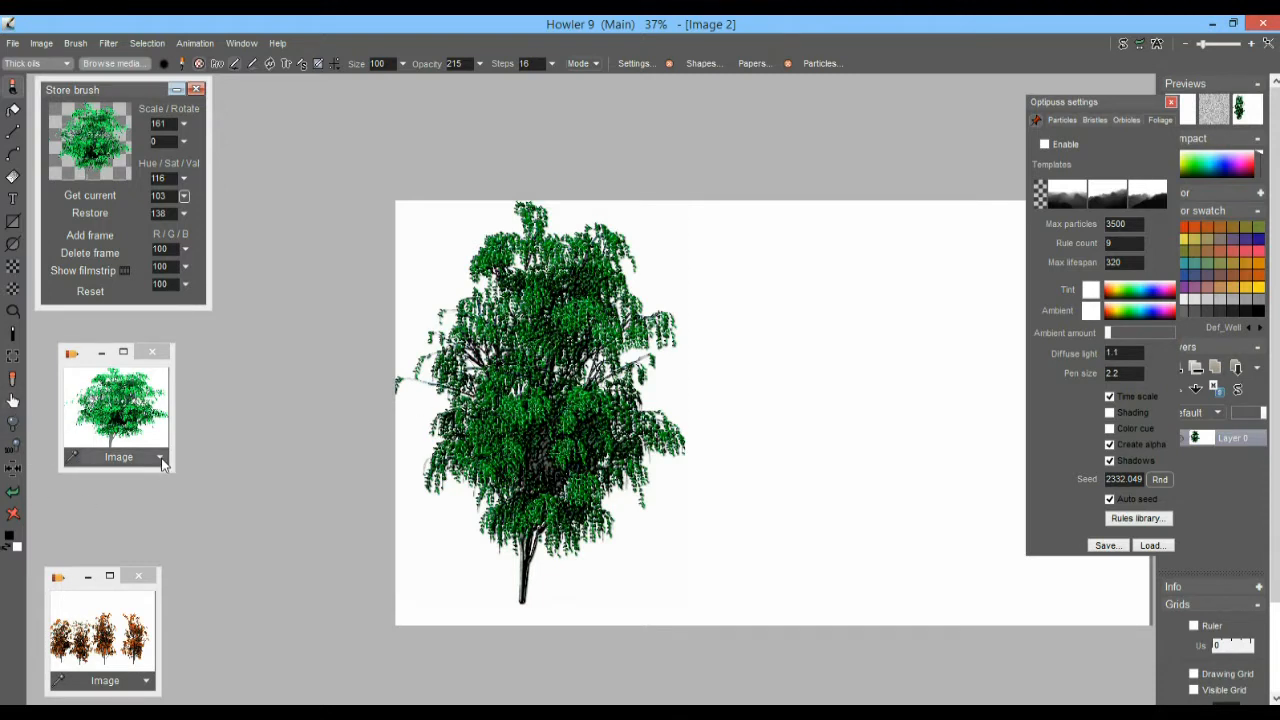
{"action": "left_click", "coordinate": [14, 496]}
{"action": "left_click", "coordinate": [14, 496]}
{"action": "left_click", "coordinate": [14, 496]}
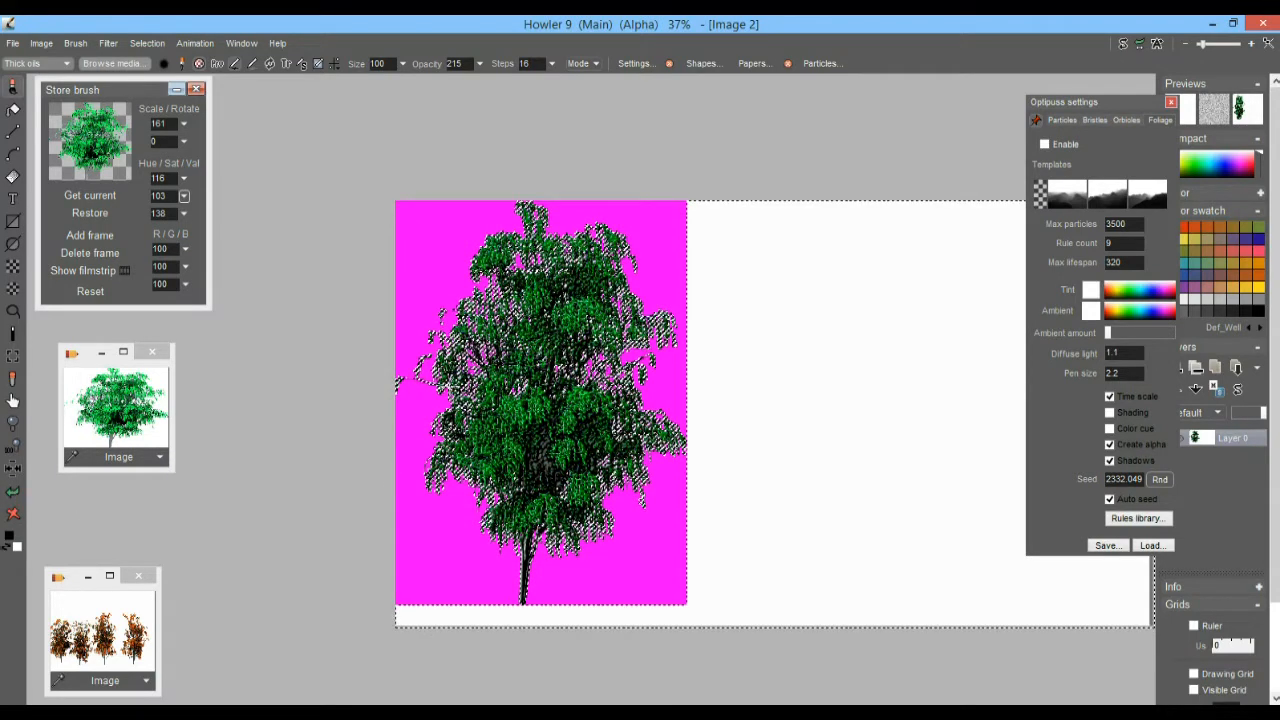
- Capture the upper part of the masked tree as a custom brush with the rectangular brush selector
{"action": "left_click", "coordinate": [13, 357]}
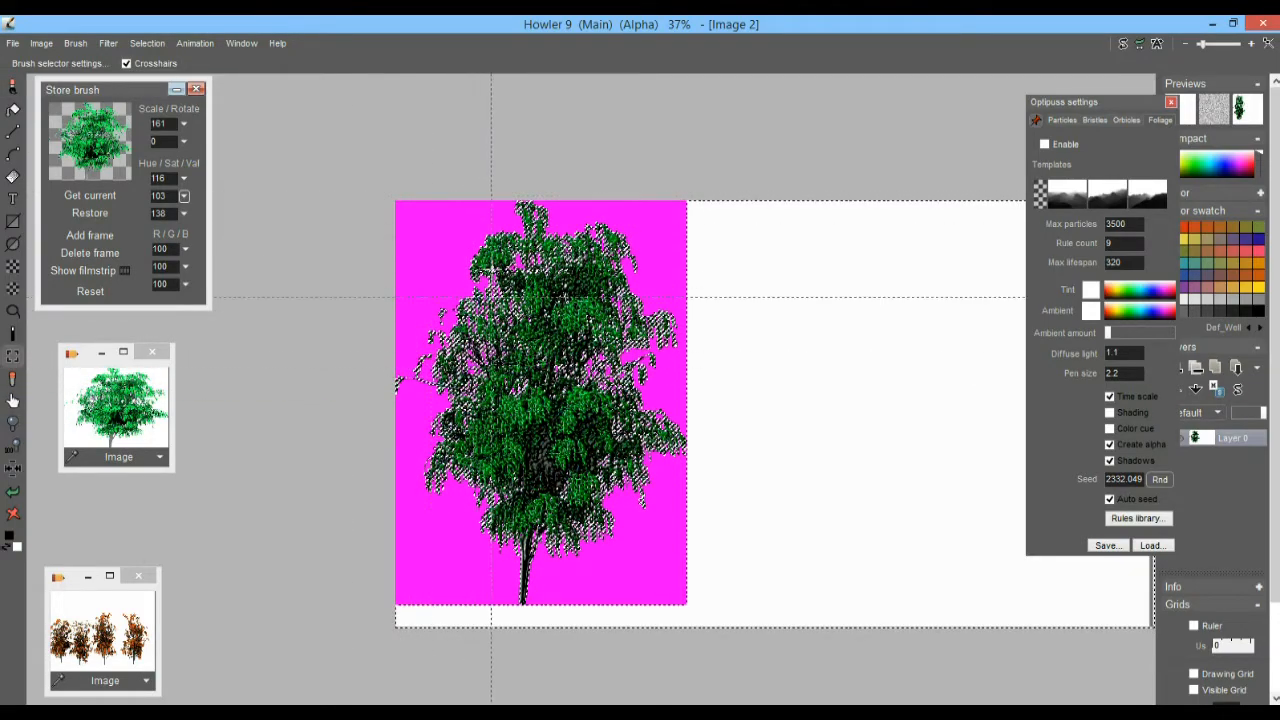
{"action": "scroll", "coordinate": [558, 200], "scroll_direction": "up", "scroll_amount": 3}
{"action": "left_click_drag", "start_coordinate": [558, 200], "coordinate": [511, 313]}
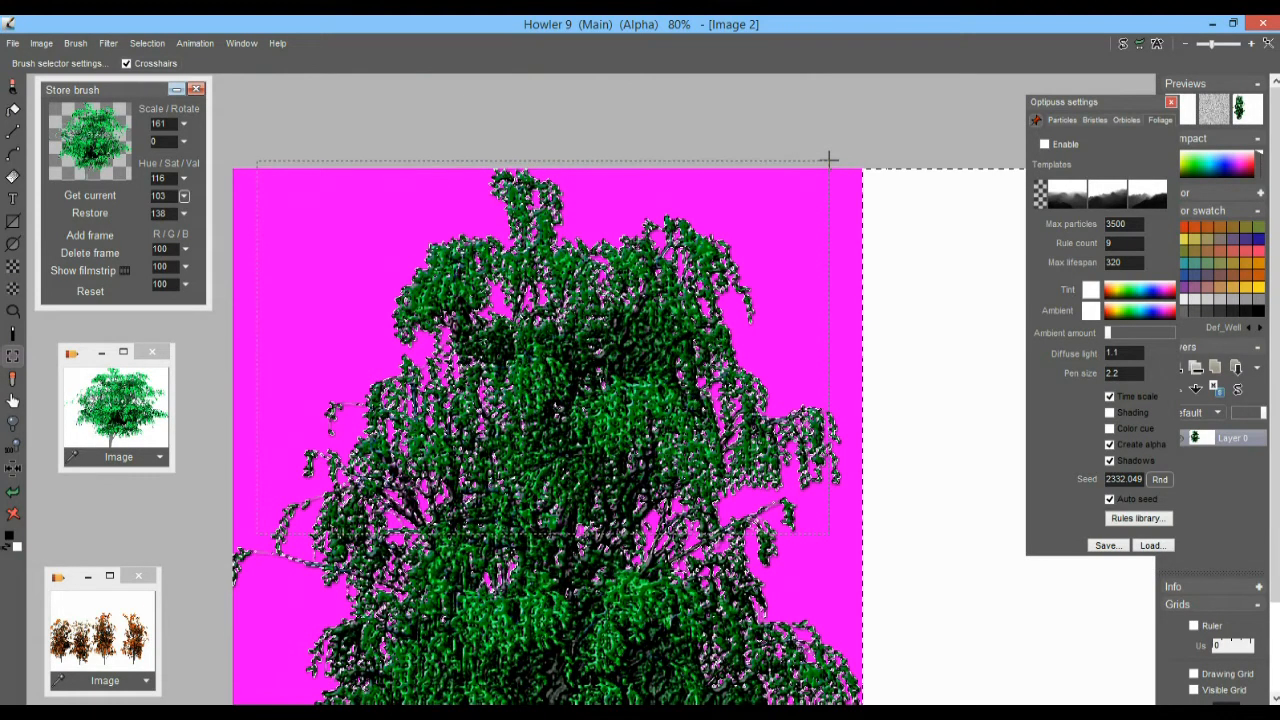
{"action": "left_click_drag", "start_coordinate": [829, 160], "coordinate": [829, 160]}
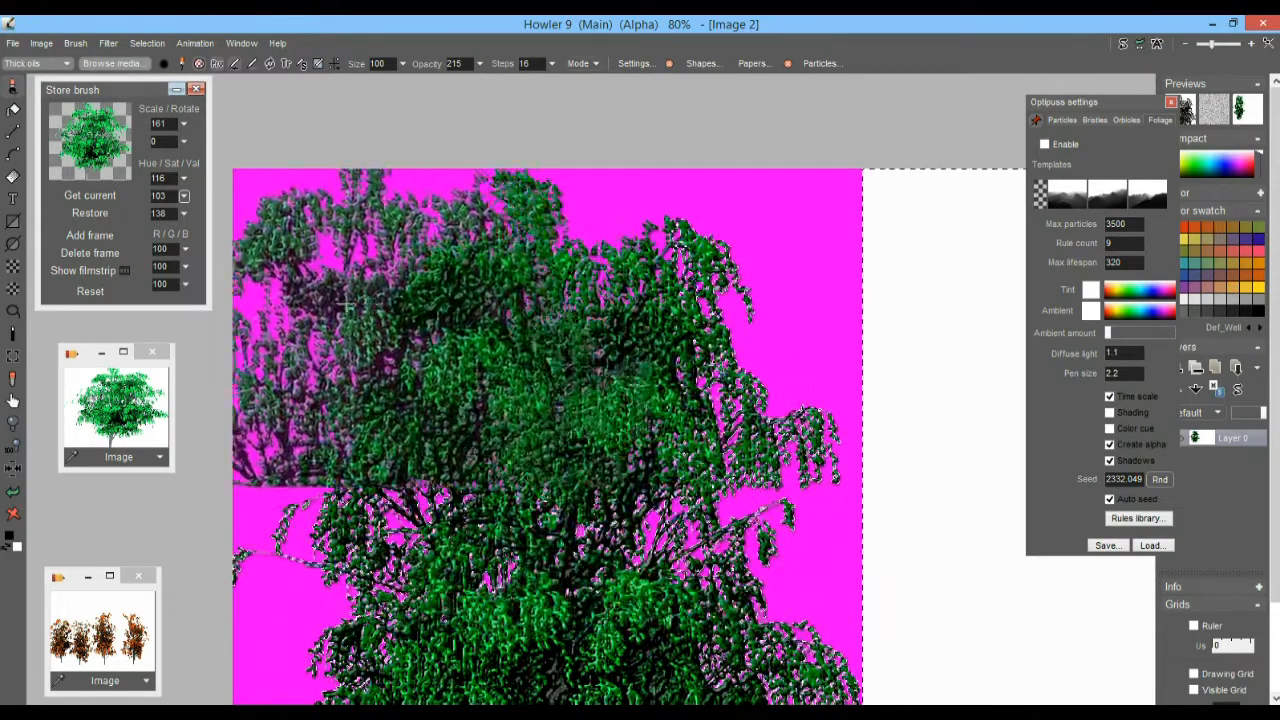
- Stamp four overlapping copies of the treetop brush on the blank area beside the tree and clear the alpha selection
{"action": "scroll", "coordinate": [695, 376], "scroll_direction": "down", "scroll_amount": 3}
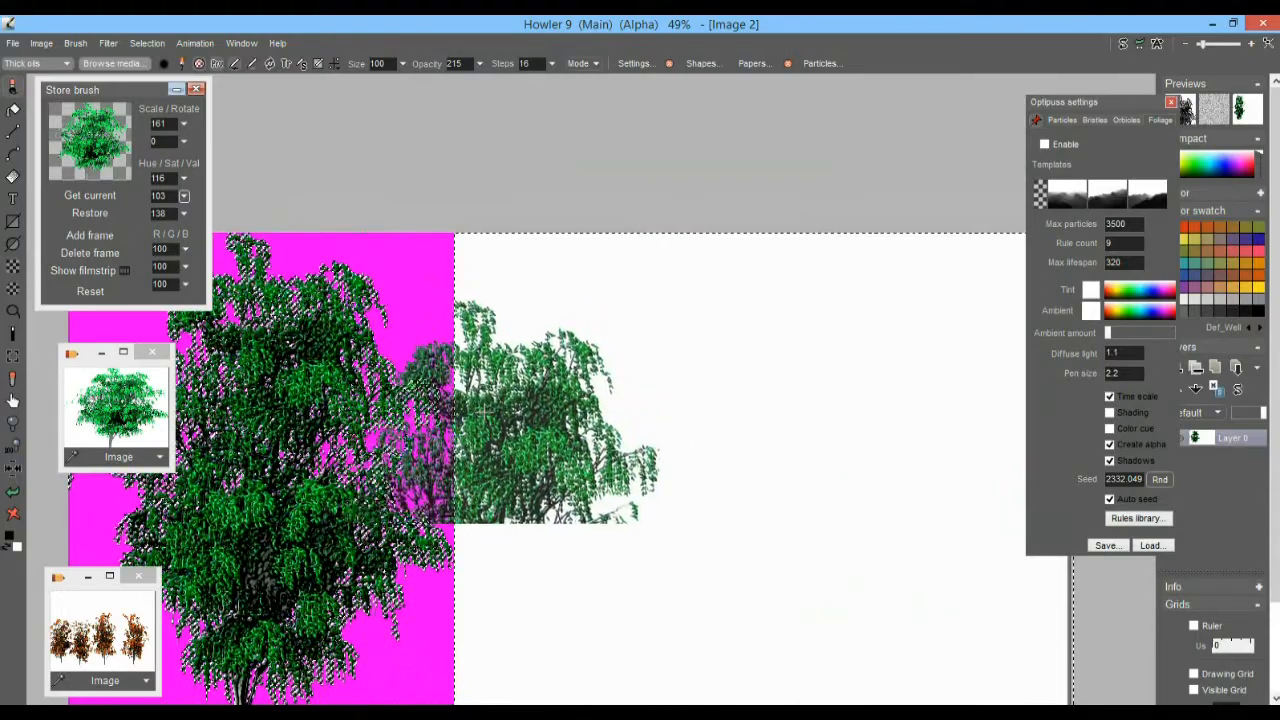
{"action": "left_click", "coordinate": [646, 364]}
{"action": "left_click", "coordinate": [866, 461]}
{"action": "left_click", "coordinate": [829, 545]}
{"action": "left_click", "coordinate": [667, 545]}
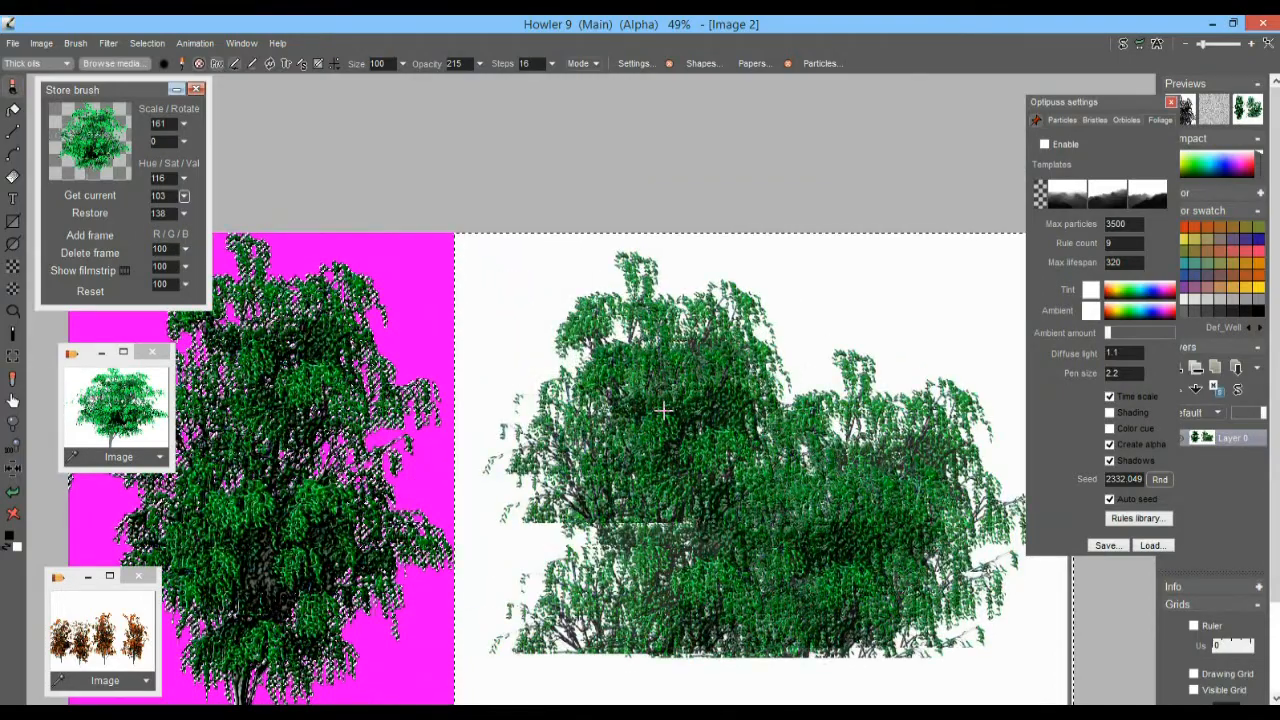
{"action": "key", "text": "ctrl+d"}
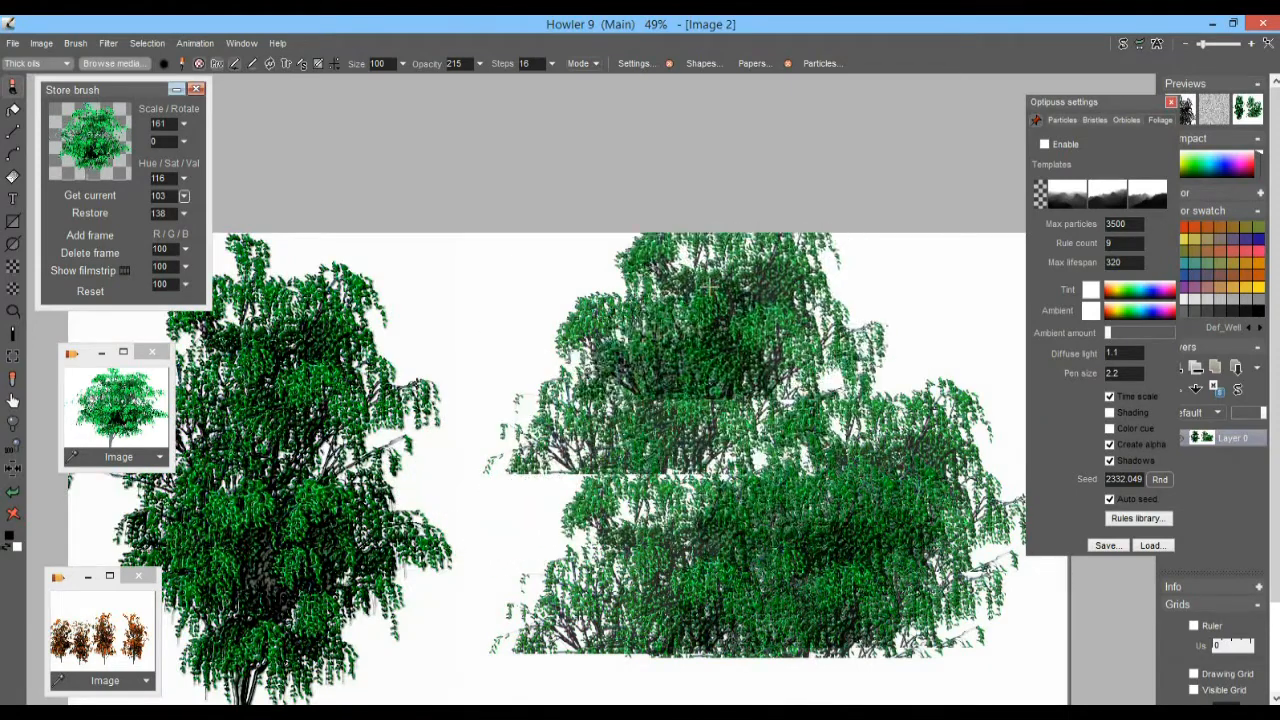
- Minimize the Store brush window, enable Optipuss foliage, and paint a tree over the stamped treetops
{"action": "left_click", "coordinate": [176, 89]}
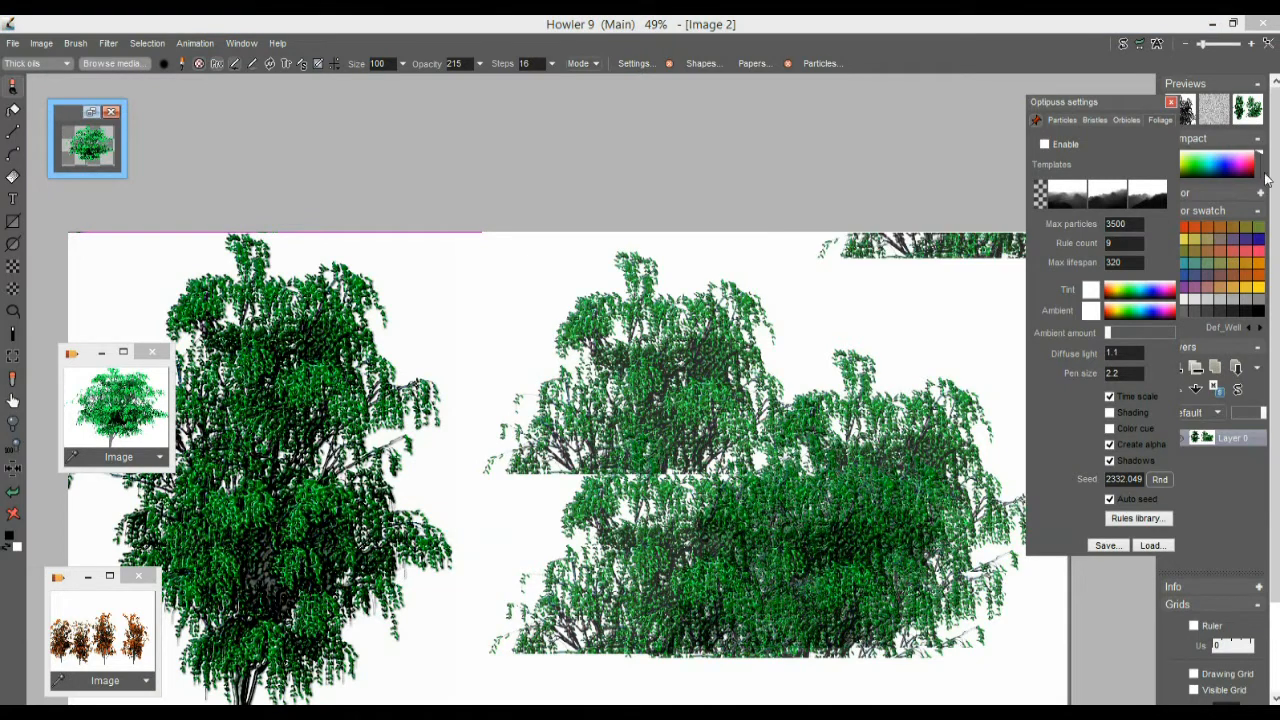
{"action": "mouse_move", "coordinate": [1105, 101]}
{"action": "left_mouse_down"}
{"action": "mouse_move", "coordinate": [998, 87]}
{"action": "mouse_move", "coordinate": [1057, 86]}
{"action": "mouse_move", "coordinate": [1107, 109]}
{"action": "left_mouse_up"}
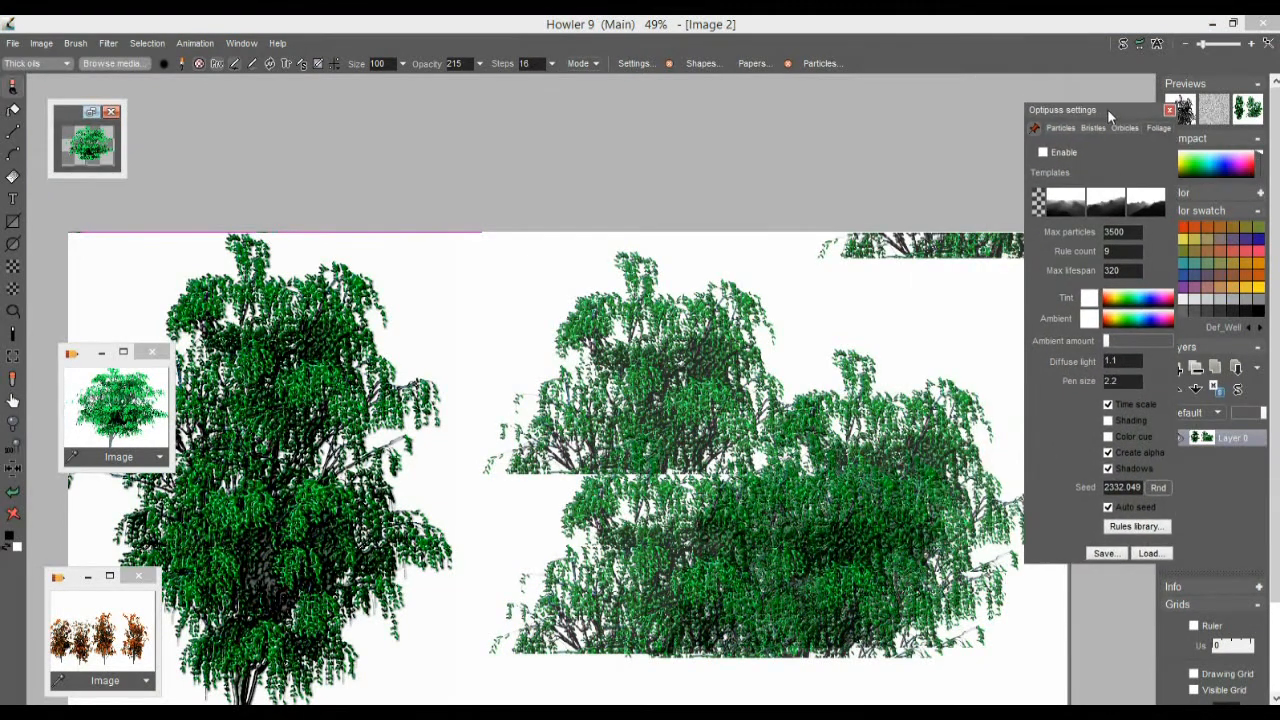
{"action": "left_click", "coordinate": [1043, 153]}
{"action": "left_click", "coordinate": [746, 545]}
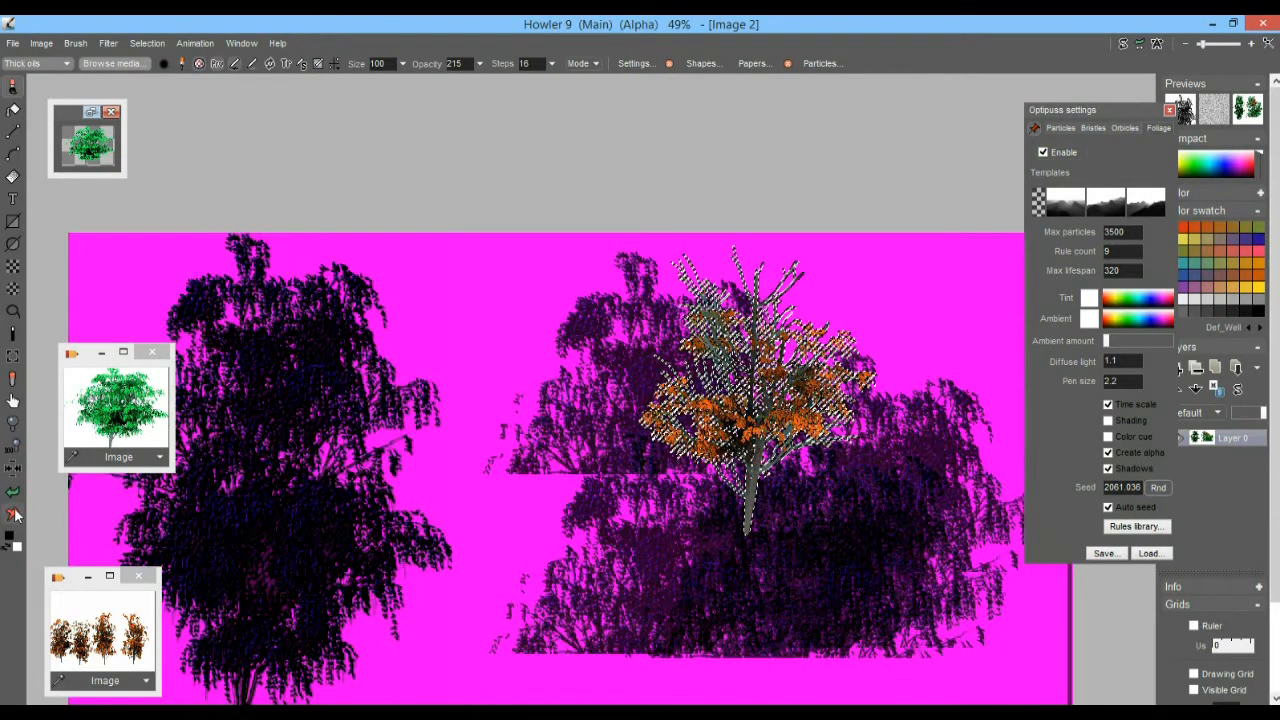
- Clear the whole image to white and remove the alpha selection
{"action": "left_click", "coordinate": [14, 511]}
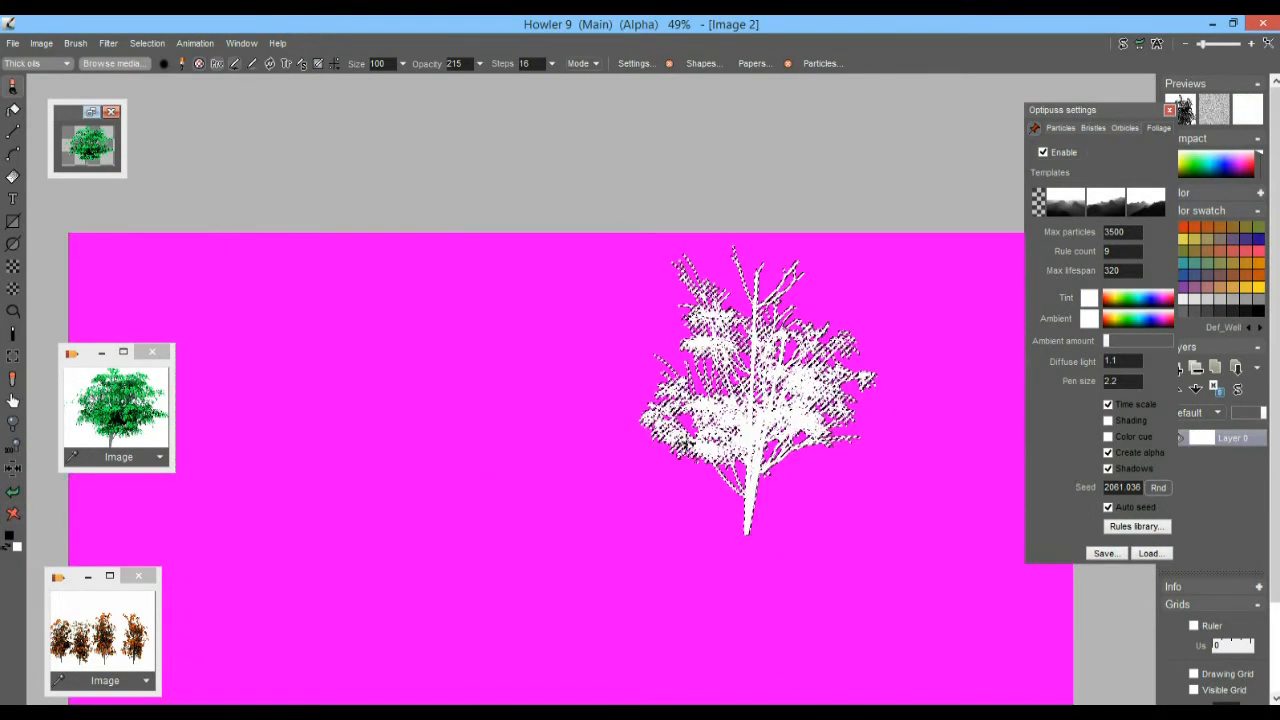
{"action": "key", "text": "ctrl+d"}
{"action": "left_click_drag", "start_coordinate": [637, 498], "coordinate": [627, 365]}
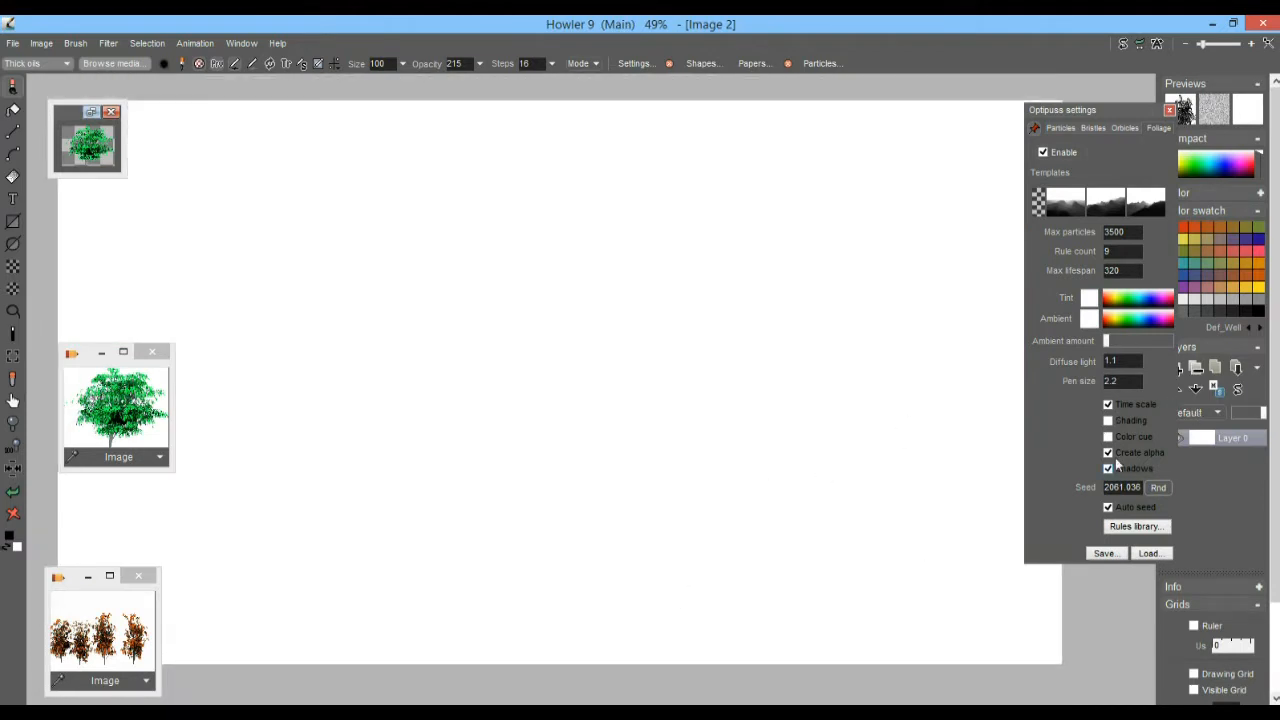
- Paint one tree with the Willow 03.fol foliage preset and another beside it with Tropical 04.fol
{"action": "left_click", "coordinate": [1149, 554]}
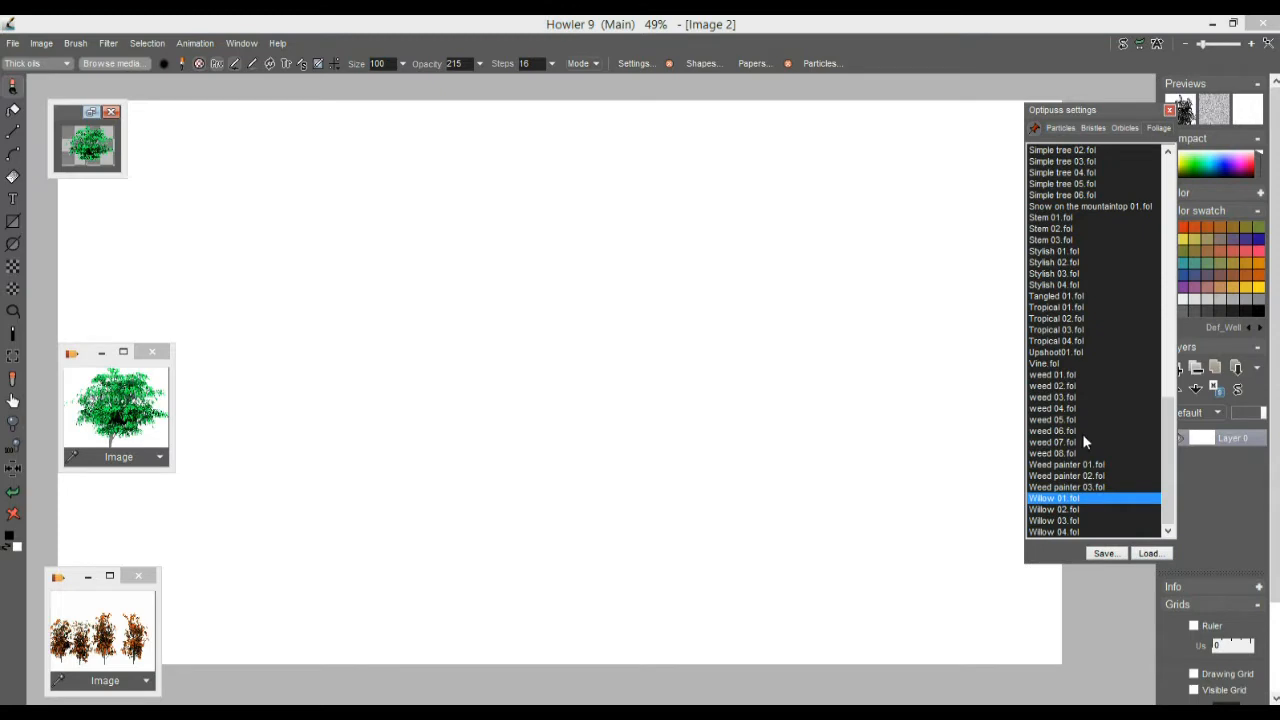
{"action": "double_click", "coordinate": [1055, 521]}
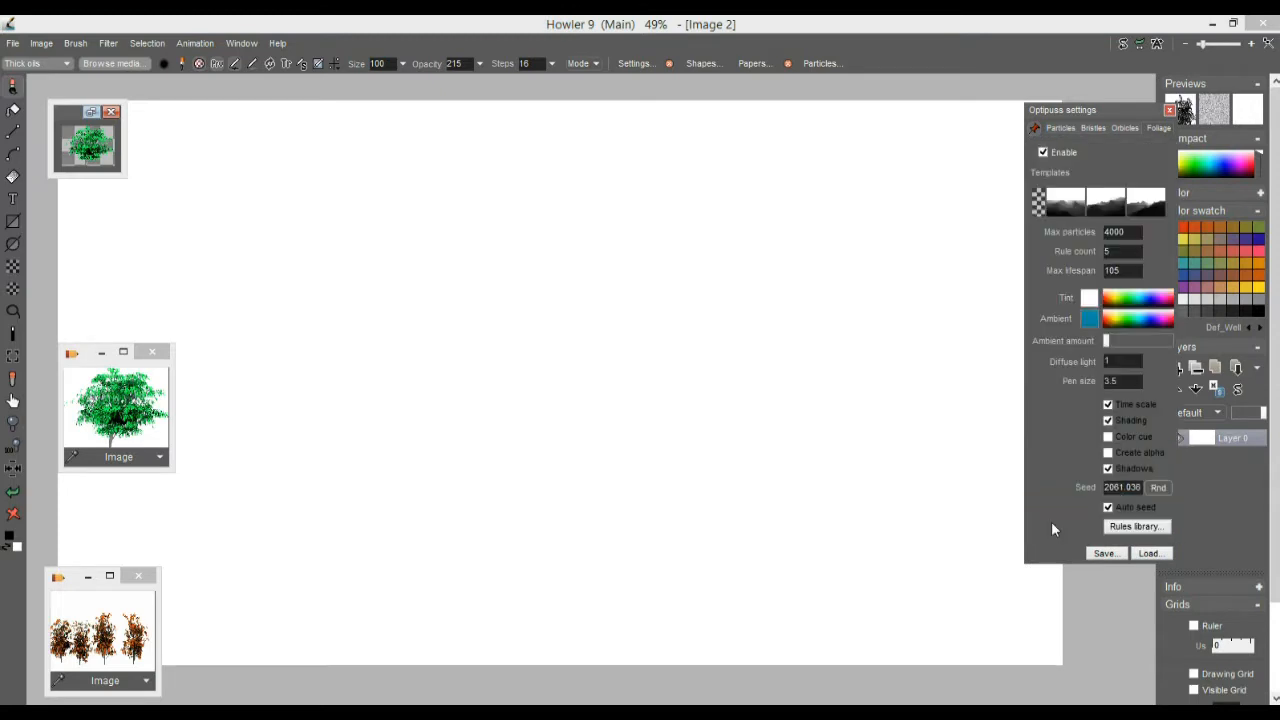
{"action": "left_click_drag", "start_coordinate": [466, 563], "coordinate": [457, 431]}
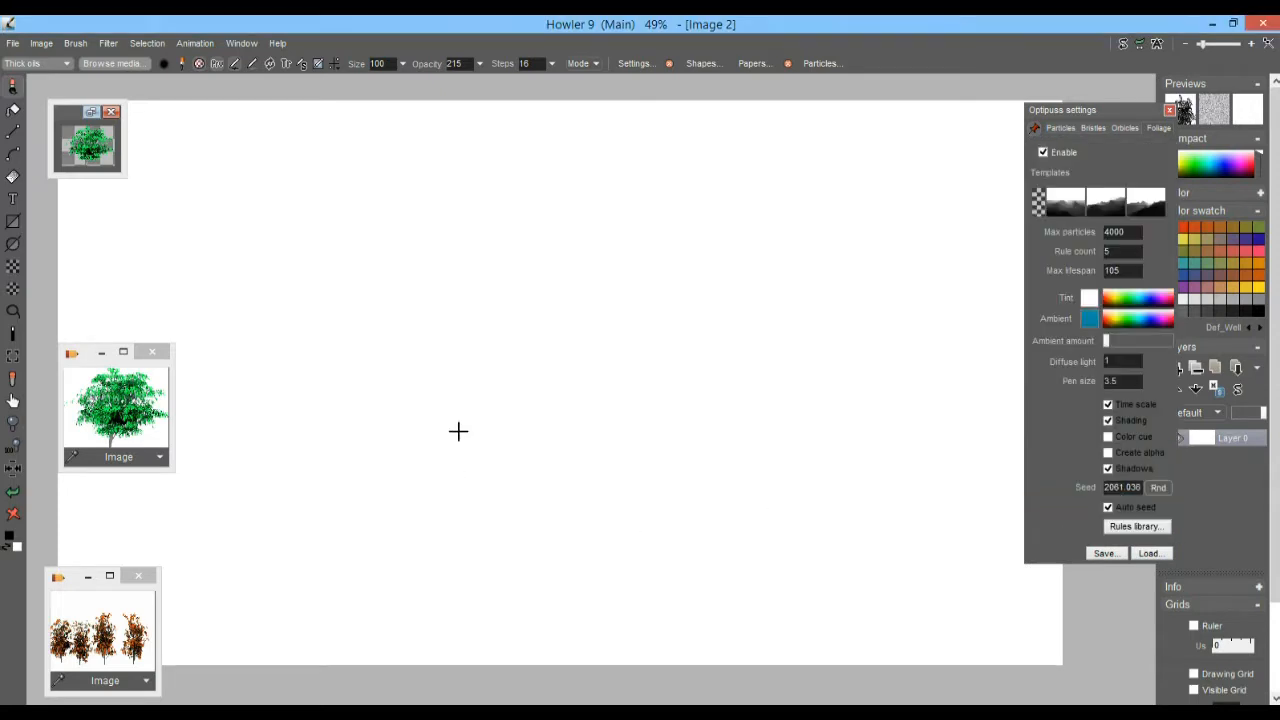
{"action": "left_click", "coordinate": [1149, 554]}
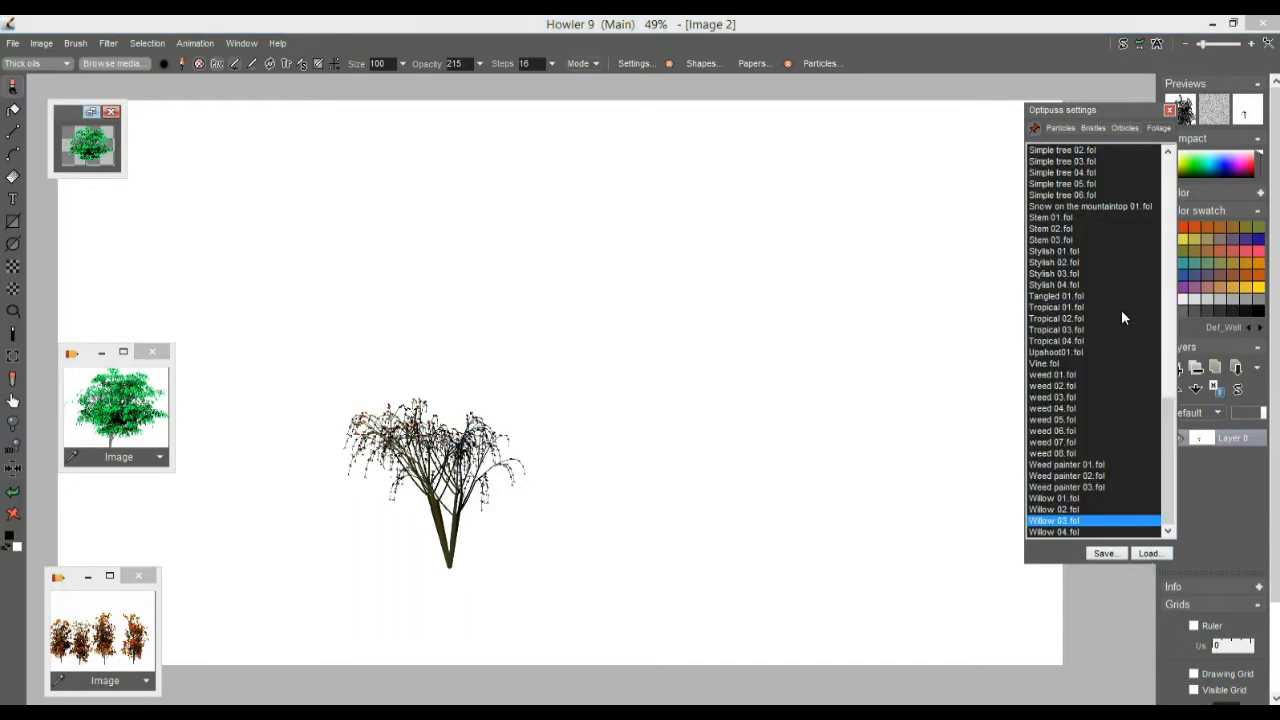
{"action": "double_click", "coordinate": [1052, 341]}
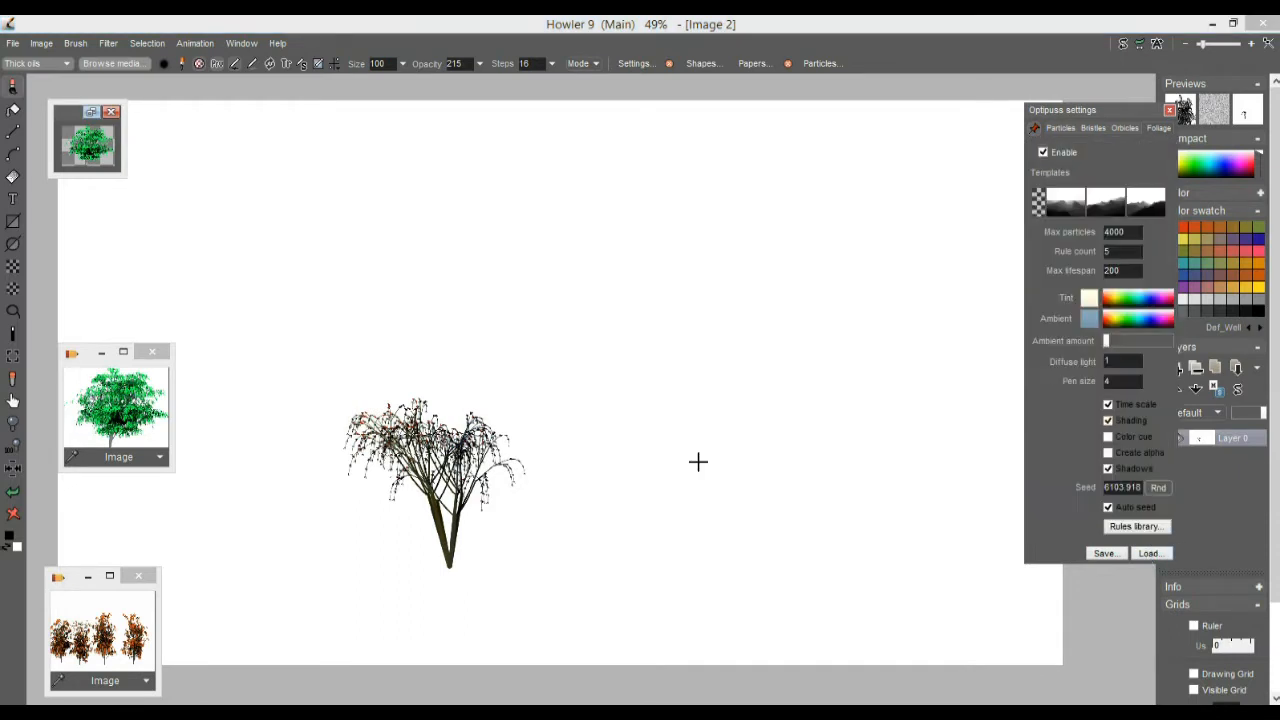
{"action": "left_click_drag", "start_coordinate": [626, 489], "coordinate": [646, 403]}
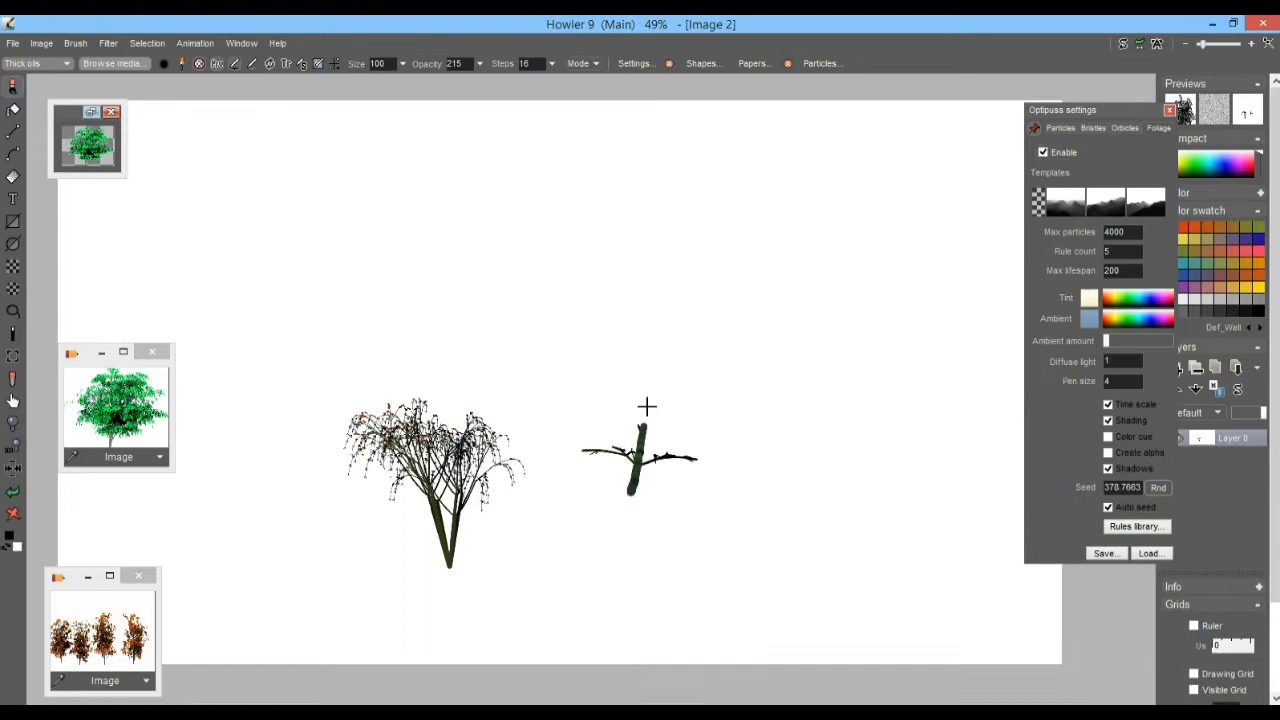
- Paint an upright tree with the Simple tree 05.fol preset and a slanted one with Evergreen 20.fol
{"action": "left_click", "coordinate": [1150, 554]}
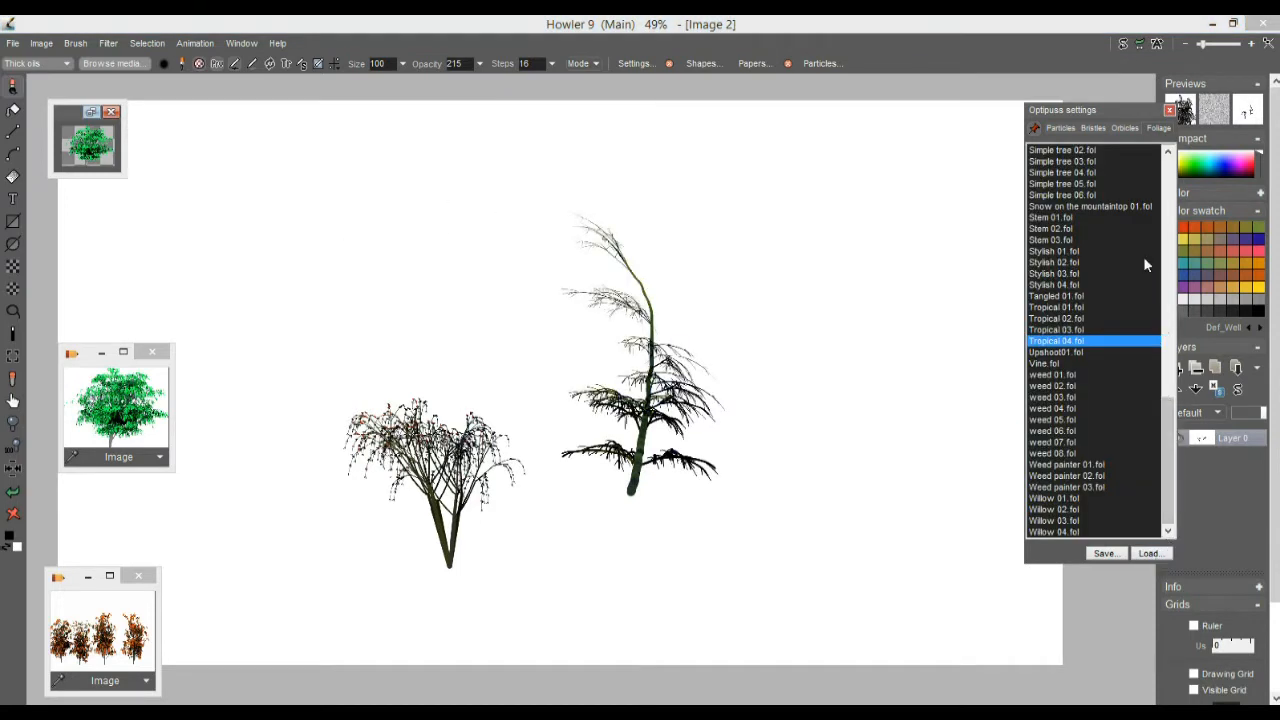
{"action": "double_click", "coordinate": [1068, 184]}
{"action": "left_click_drag", "start_coordinate": [802, 572], "coordinate": [785, 355]}
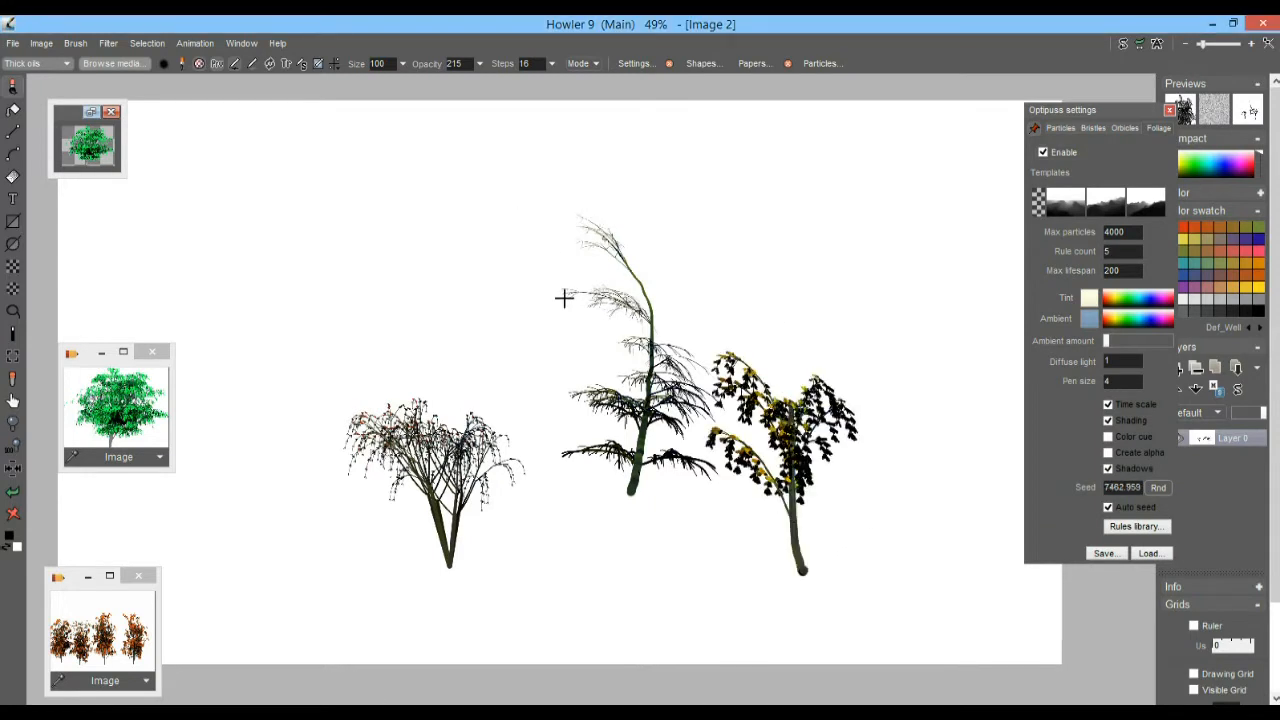
{"action": "left_click", "coordinate": [1150, 554]}
{"action": "left_click_drag", "start_coordinate": [1172, 448], "coordinate": [1173, 320]}
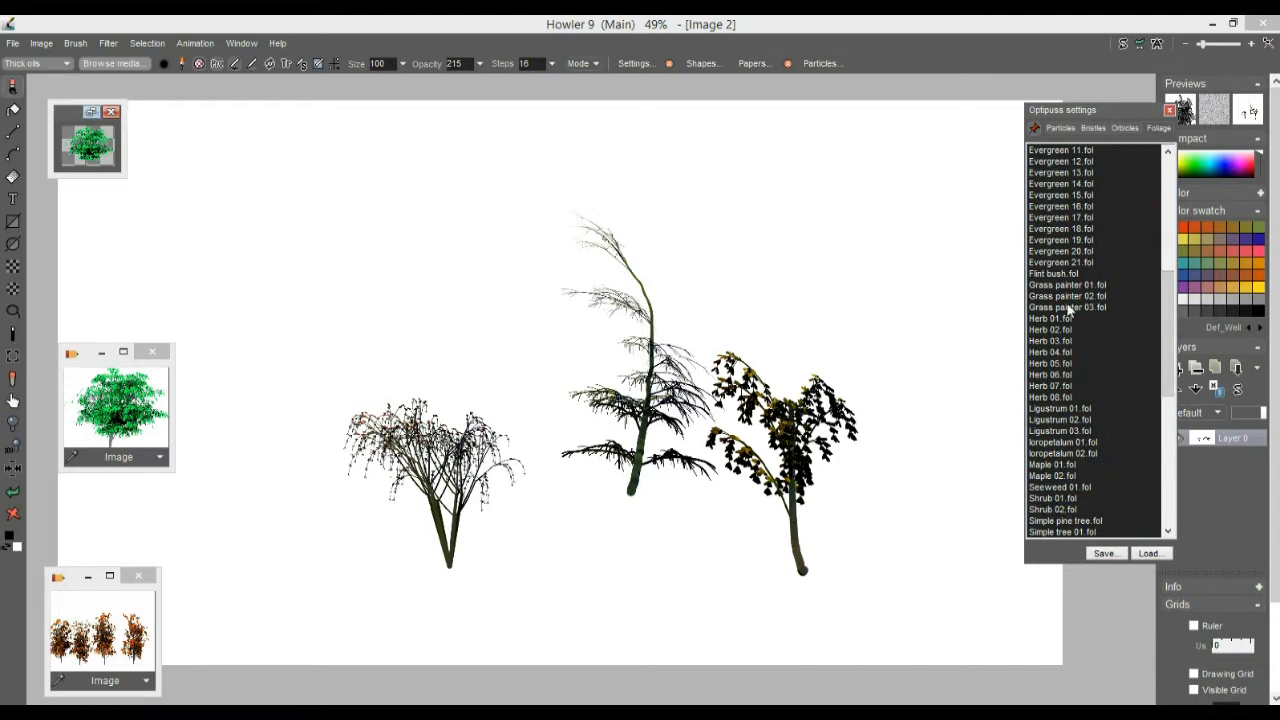
{"action": "left_click", "coordinate": [1063, 253]}
{"action": "mouse_move", "coordinate": [553, 440]}
{"action": "left_mouse_down"}
{"action": "mouse_move", "coordinate": [393, 282]}
{"action": "mouse_move", "coordinate": [258, 219]}
{"action": "left_mouse_up"}
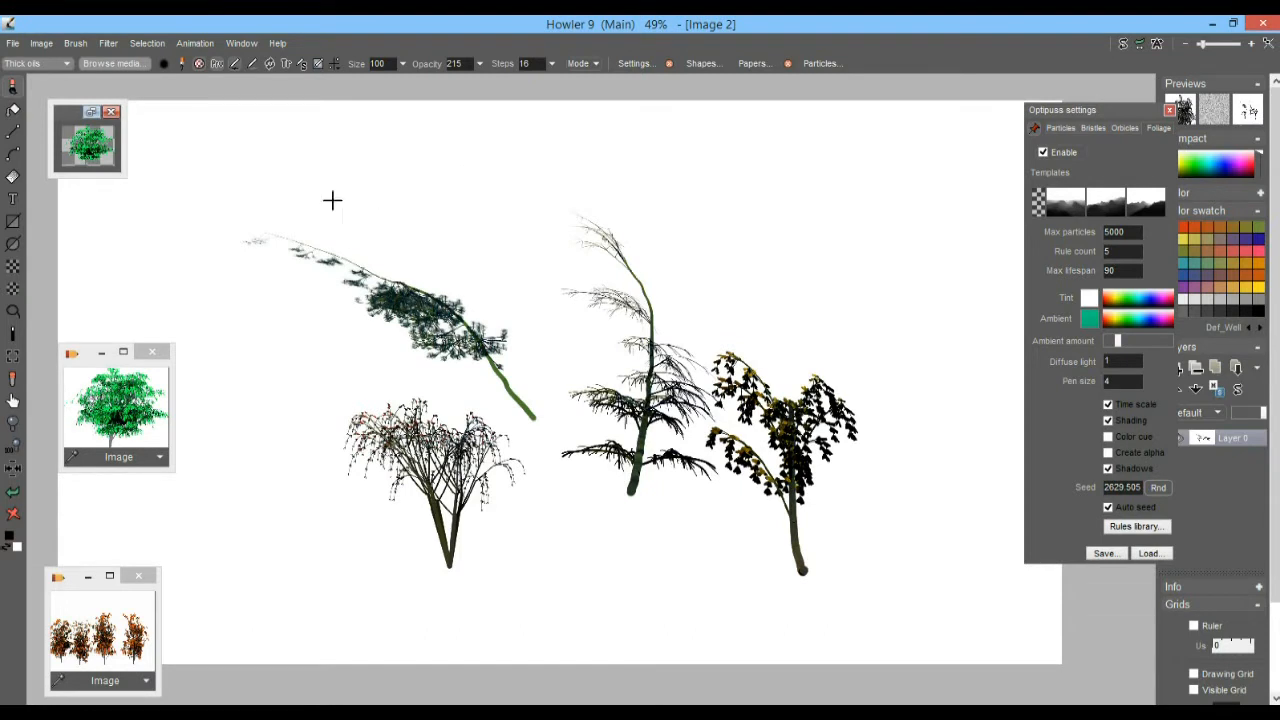
- Load the Default_Foliage.fol preset, paint two trees among the others, and clear the canvas to paint a third one alone
{"action": "left_click", "coordinate": [1150, 554]}
{"action": "left_click_drag", "start_coordinate": [1167, 282], "coordinate": [1167, 172]}
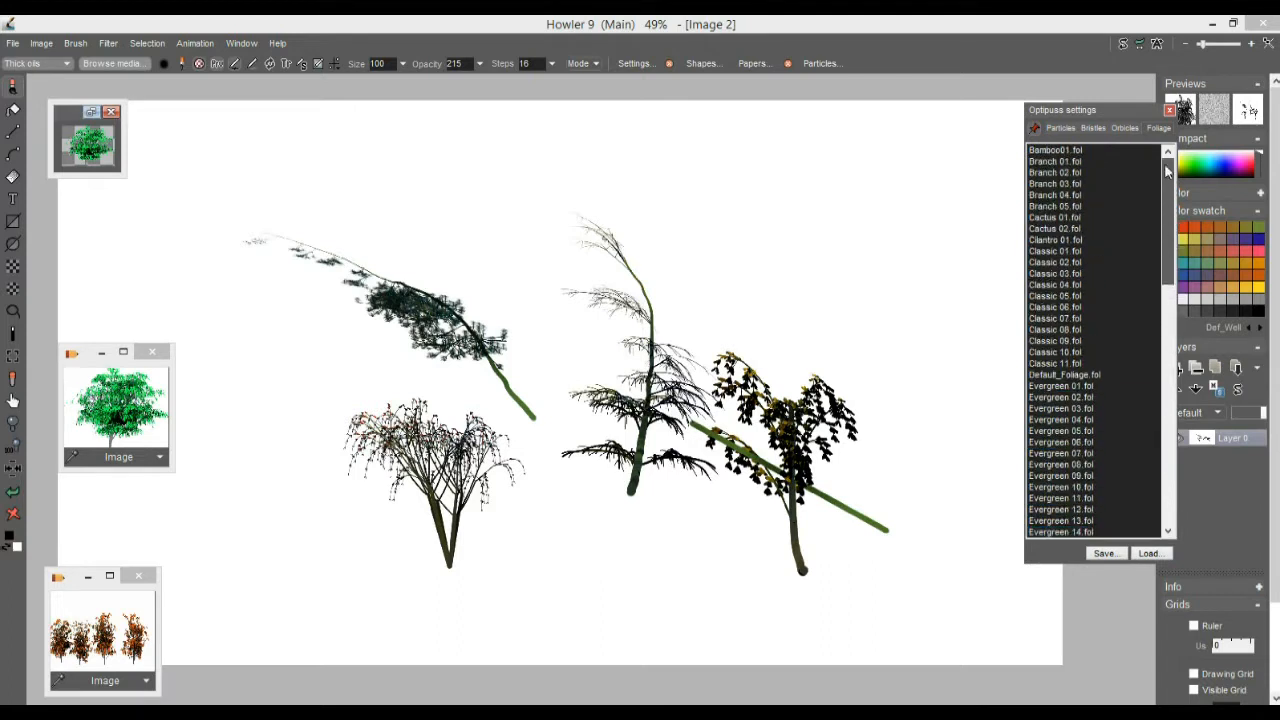
{"action": "double_click", "coordinate": [1042, 374]}
{"action": "left_click_drag", "start_coordinate": [568, 560], "coordinate": [552, 418]}
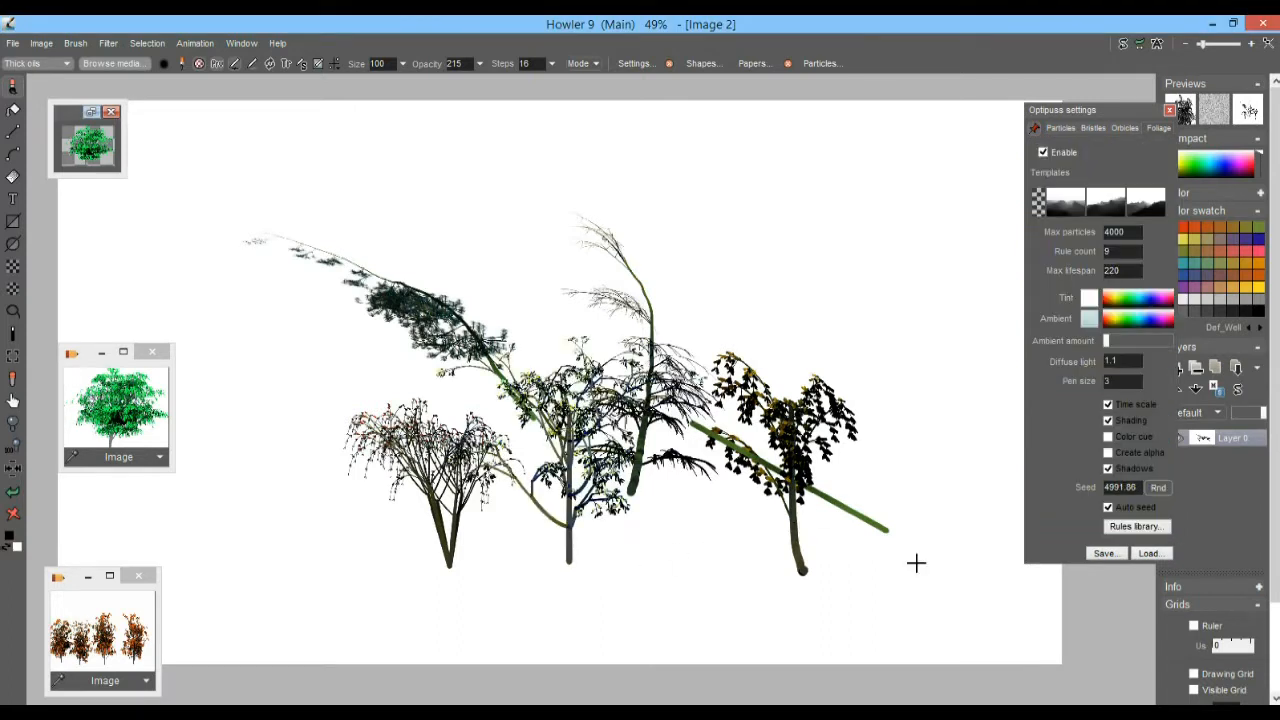
{"action": "left_click_drag", "start_coordinate": [916, 563], "coordinate": [923, 495]}
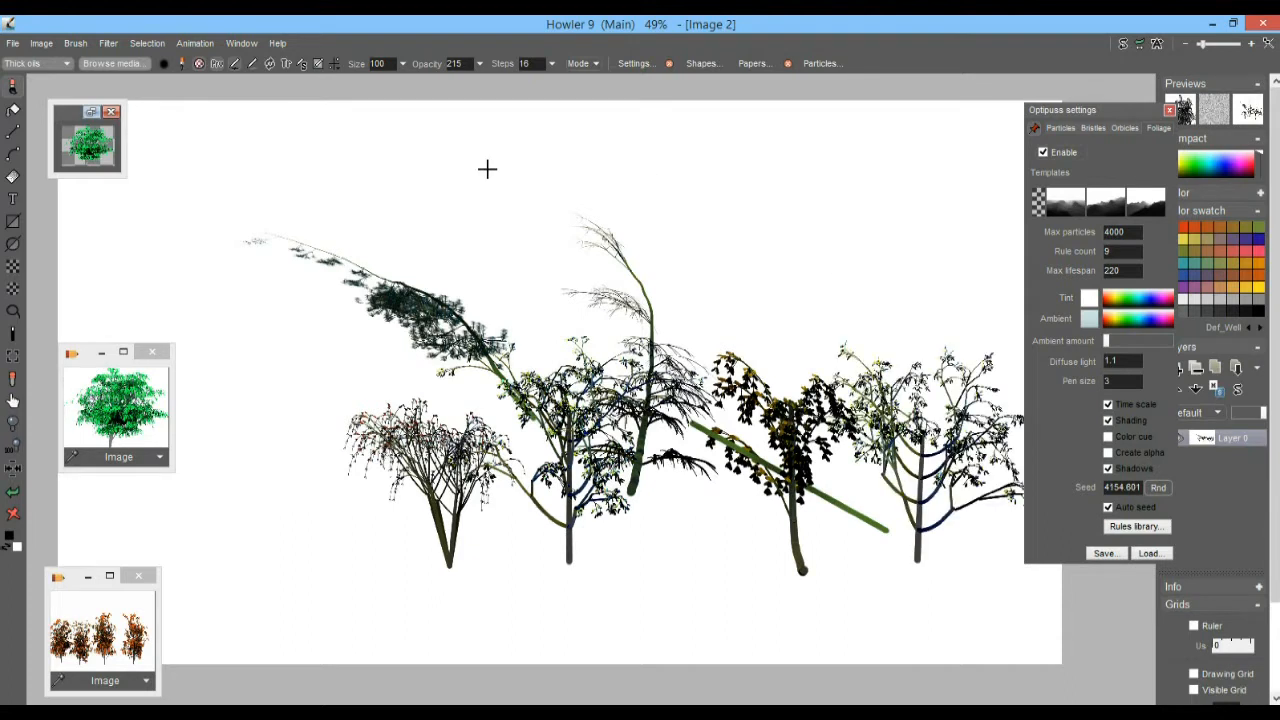
{"action": "left_click", "coordinate": [13, 514]}
{"action": "left_click_drag", "start_coordinate": [424, 608], "coordinate": [441, 397]}
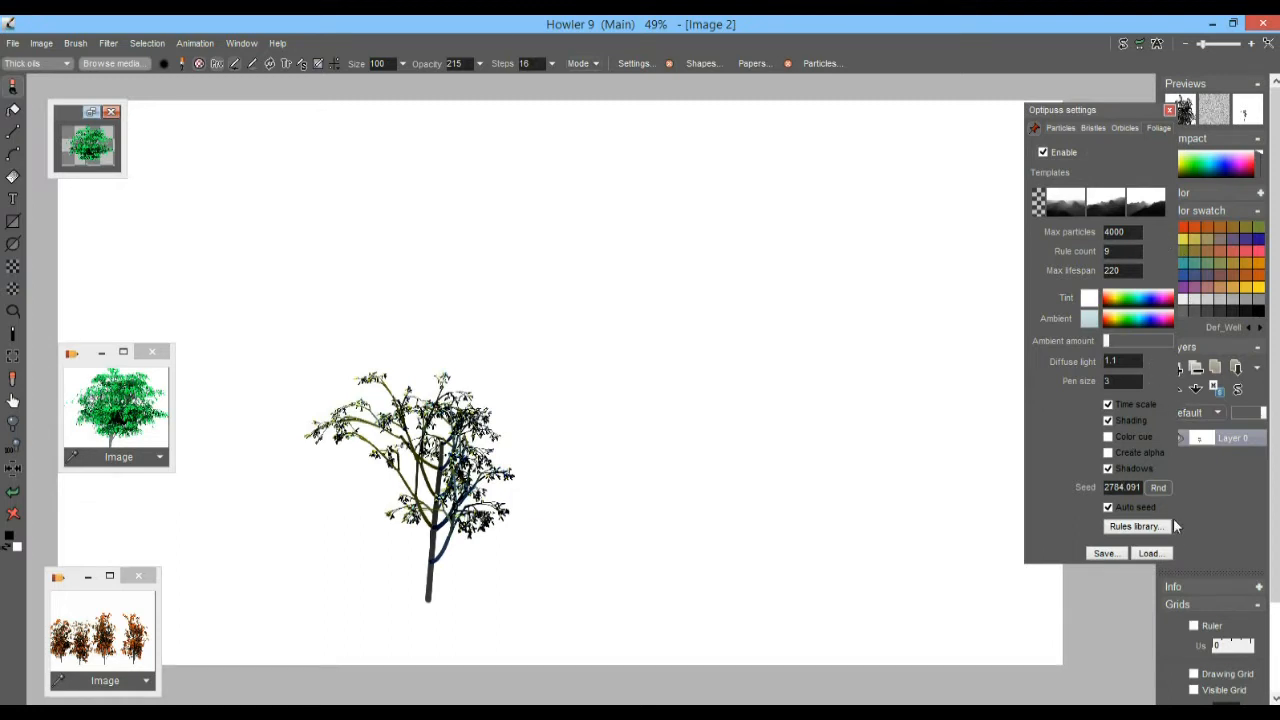
- Load the Willow 01.fol foliage preset and paint a willow beside the existing tree
{"action": "left_click", "coordinate": [1150, 553]}
{"action": "left_click_drag", "start_coordinate": [1171, 254], "coordinate": [1171, 524]}
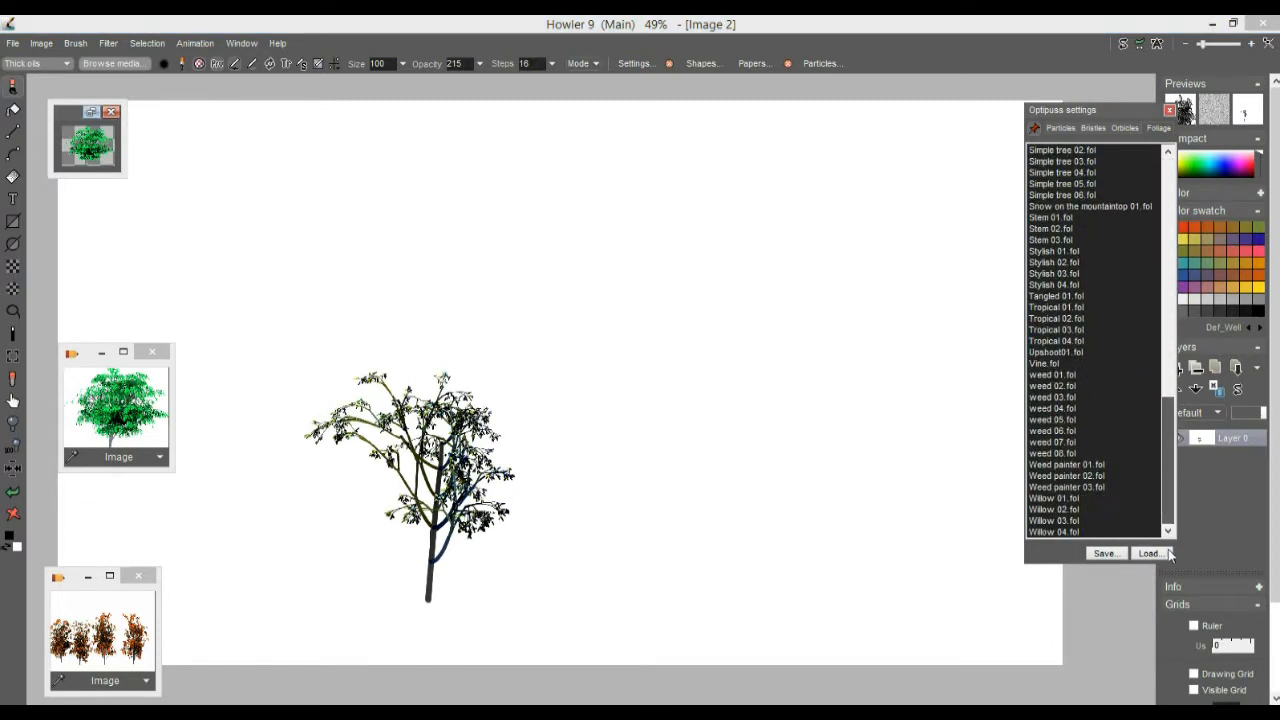
{"action": "left_click", "coordinate": [1058, 499]}
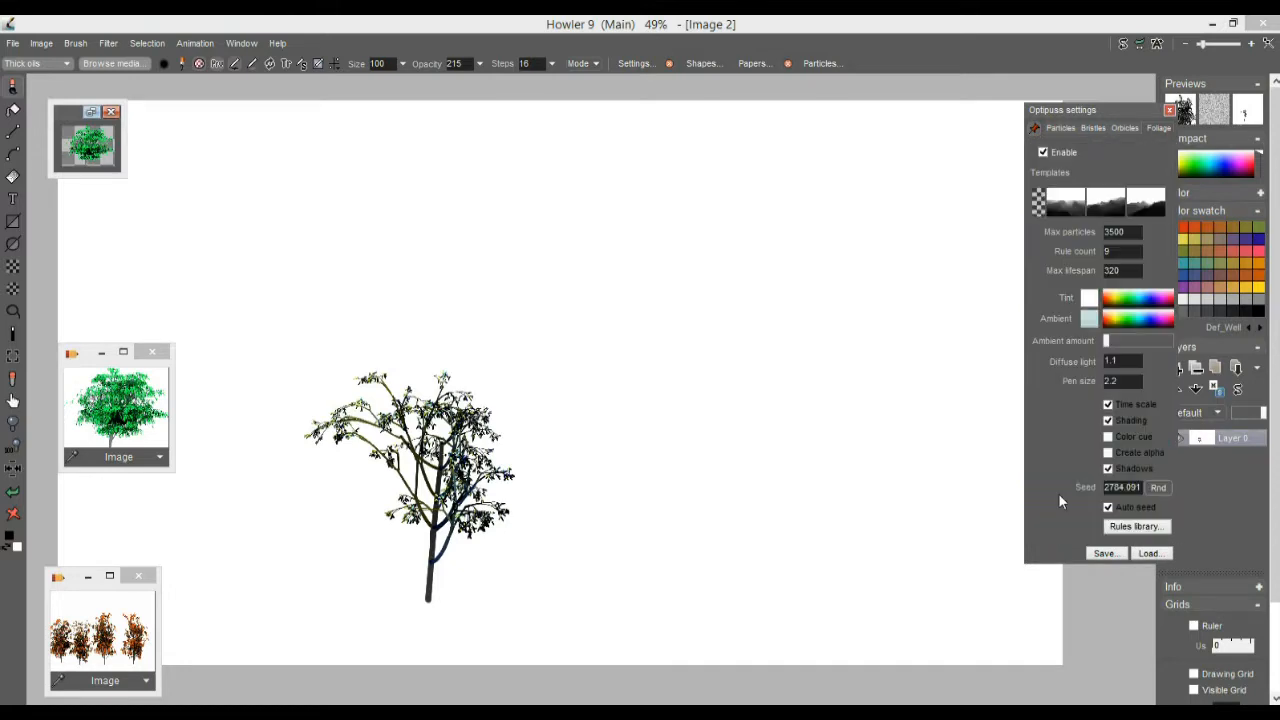
{"action": "left_click", "coordinate": [675, 567]}
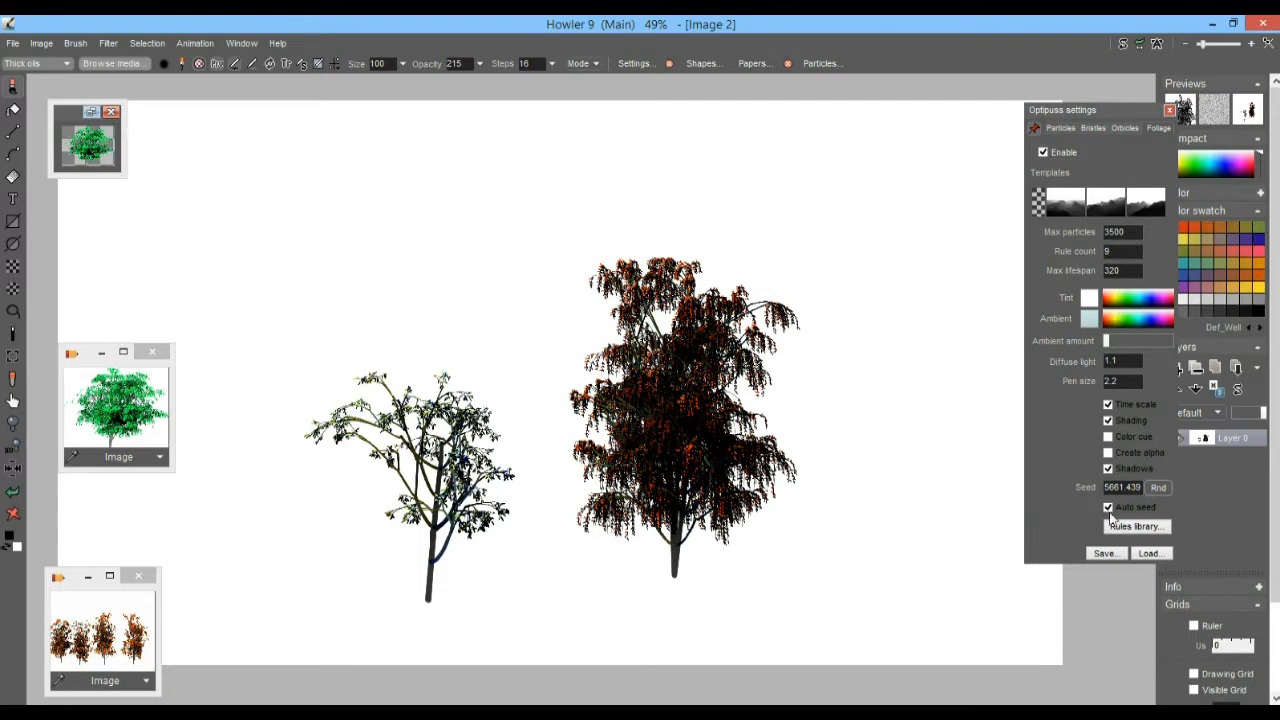
- Turn off foliage shading, paint a test willow, and clear the canvas to paint a single willow near the middle
{"action": "left_click", "coordinate": [1108, 420]}
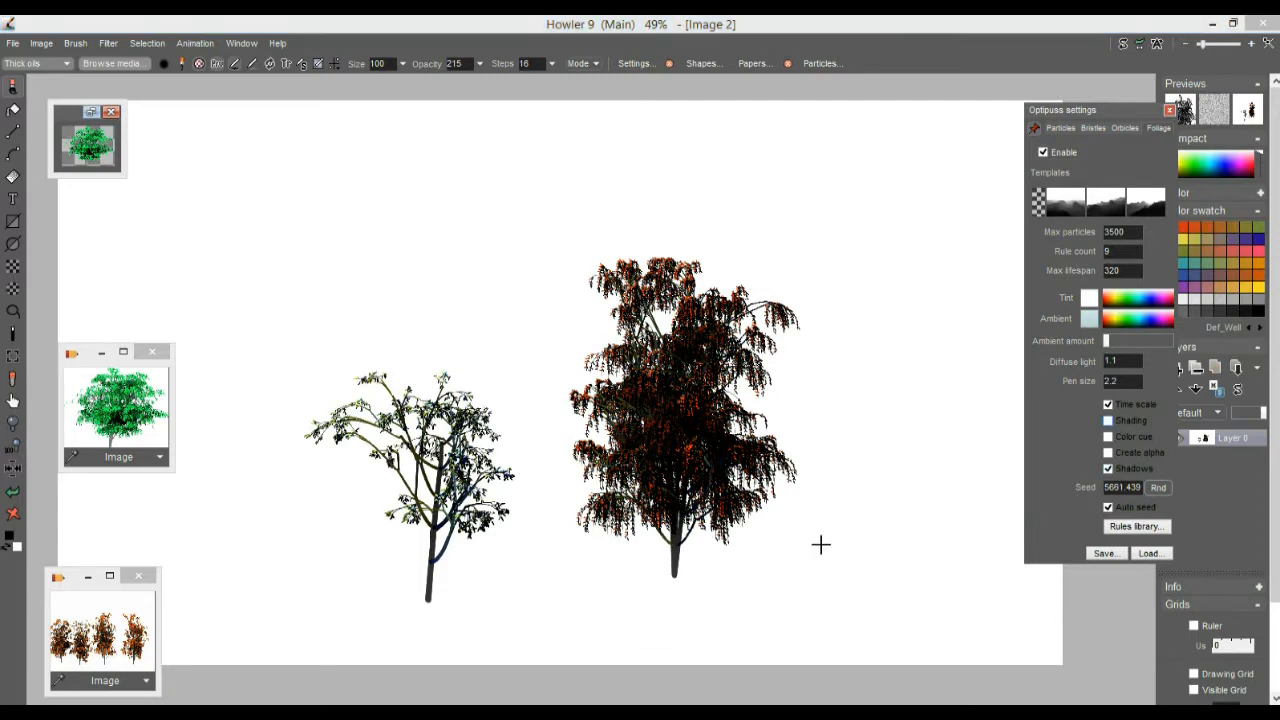
{"action": "left_click", "coordinate": [436, 568]}
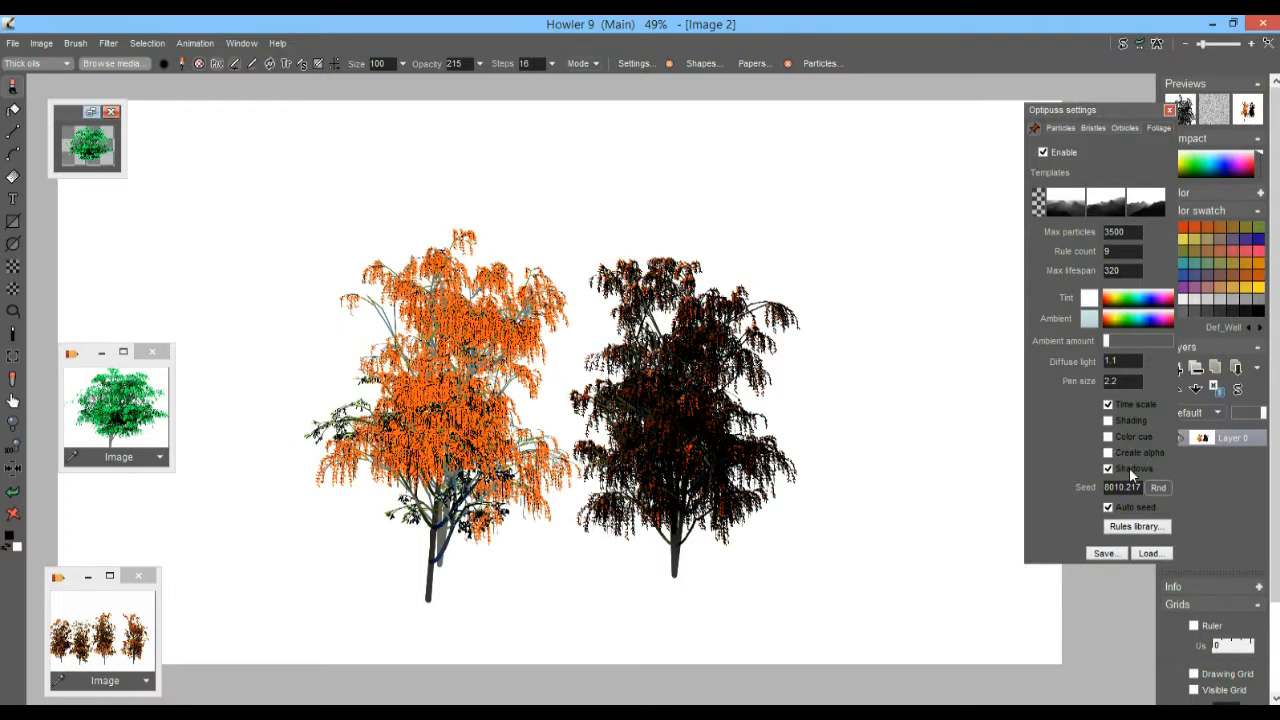
{"action": "left_click", "coordinate": [13, 515]}
{"action": "left_click", "coordinate": [497, 604]}
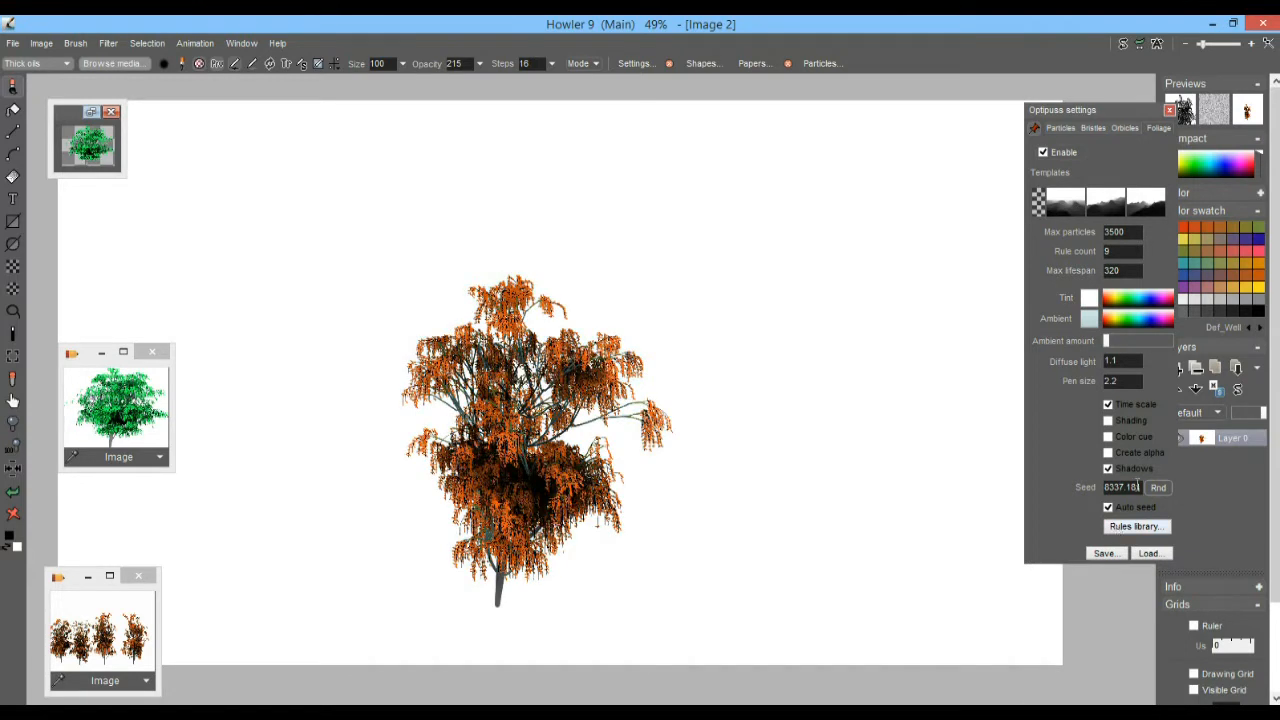
- Adjust the image's color with Multiply values of red 125, green 166 and blue 60
{"action": "scroll", "coordinate": [485, 419], "scroll_direction": "up", "scroll_amount": 5}
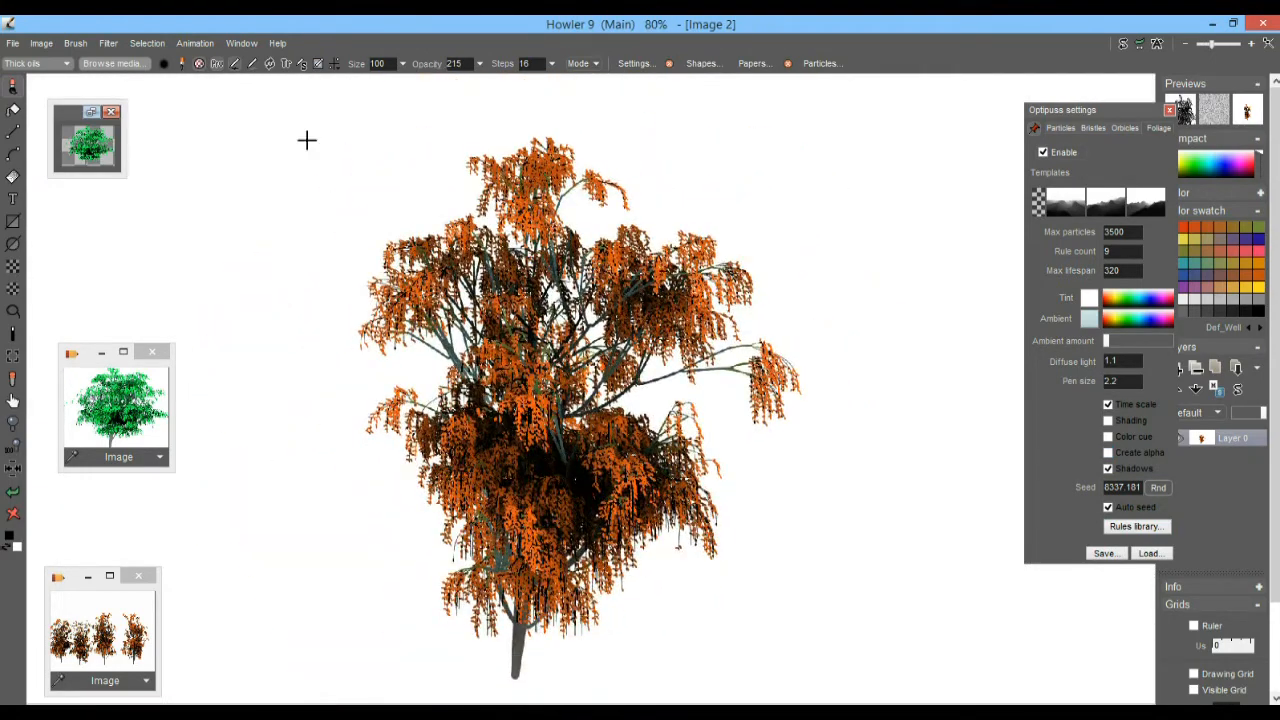
{"action": "left_click", "coordinate": [108, 46]}
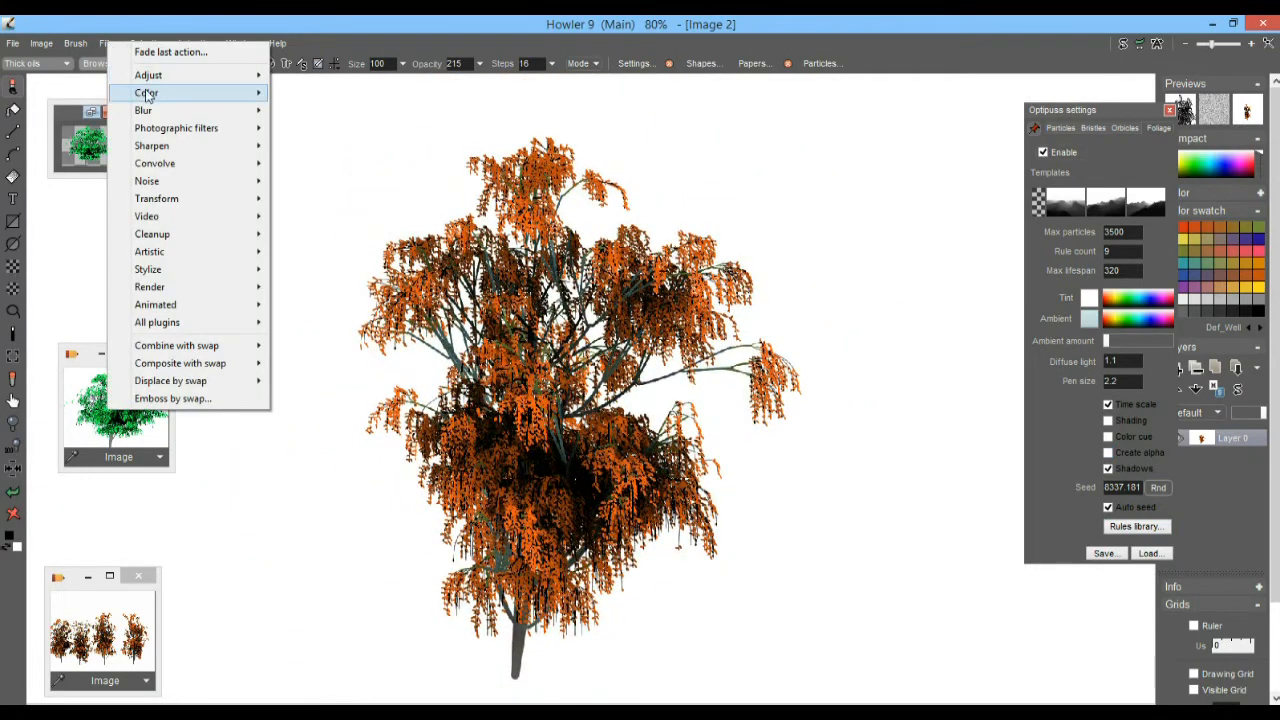
{"action": "mouse_move", "coordinate": [169, 84]}
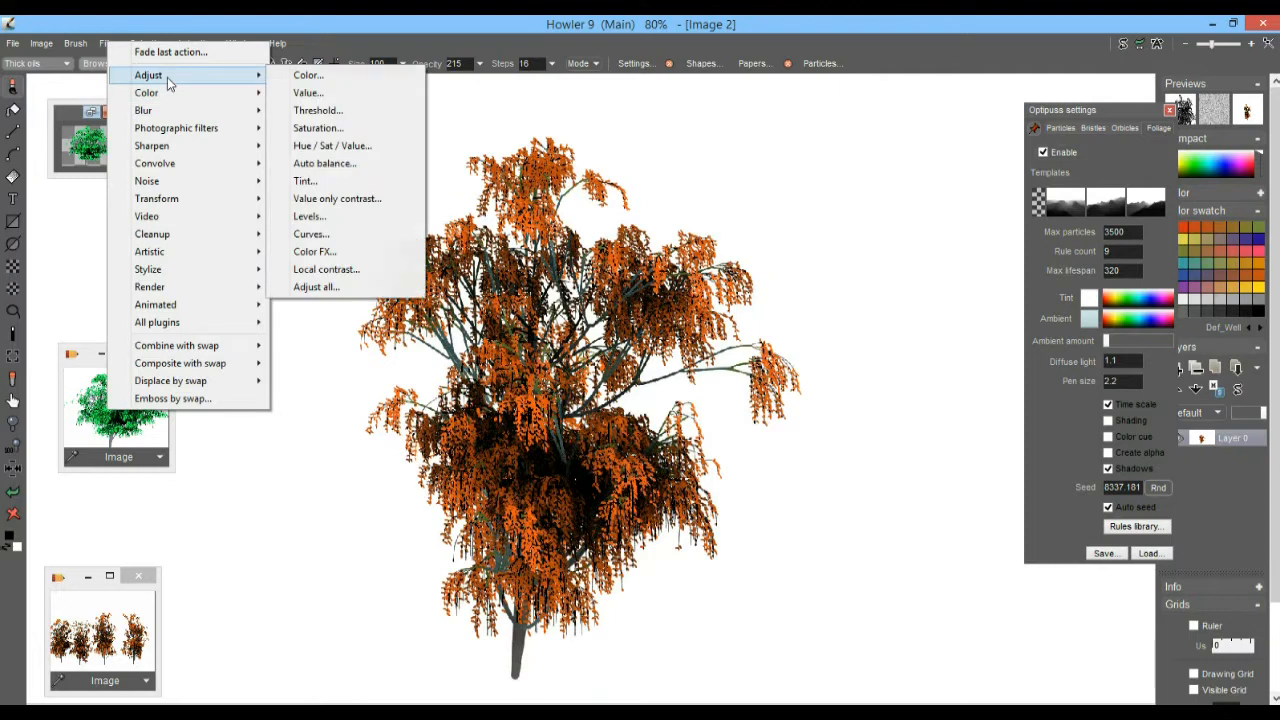
{"action": "left_click", "coordinate": [312, 82]}
{"action": "left_click_drag", "start_coordinate": [648, 257], "coordinate": [889, 243]}
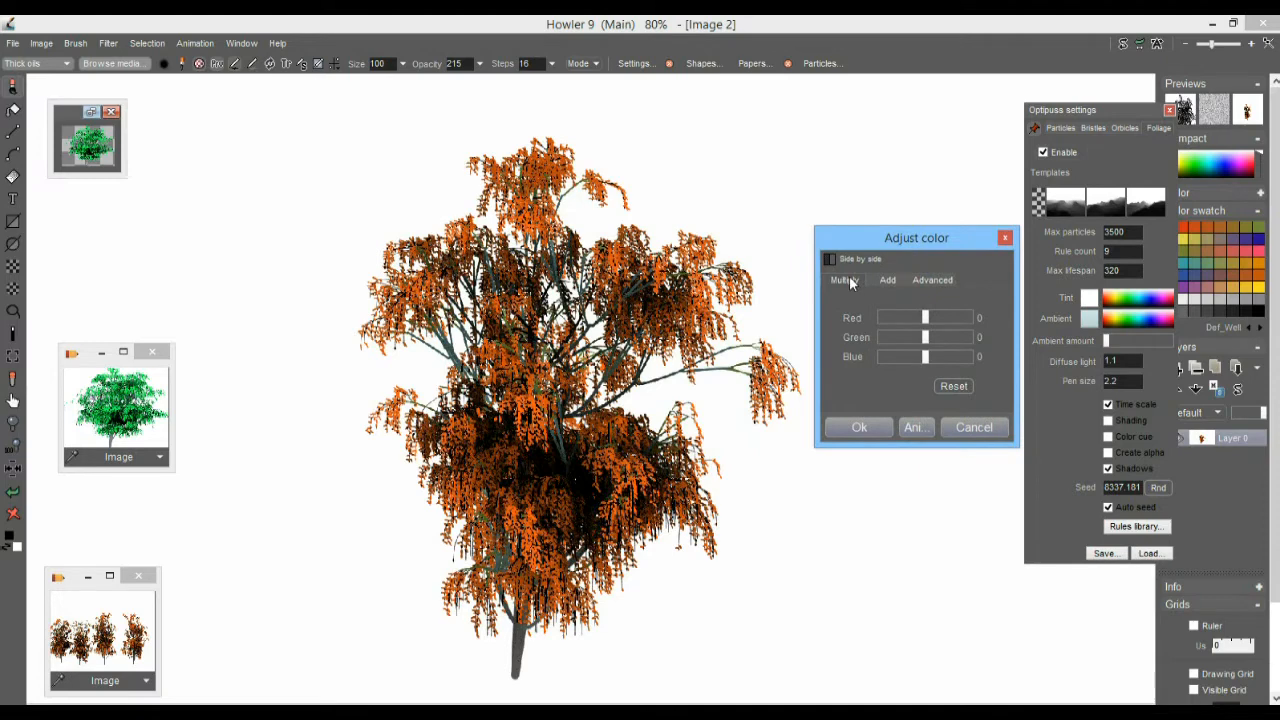
{"action": "left_click", "coordinate": [886, 281]}
{"action": "left_click", "coordinate": [845, 280]}
{"action": "left_click_drag", "start_coordinate": [929, 318], "coordinate": [958, 321]}
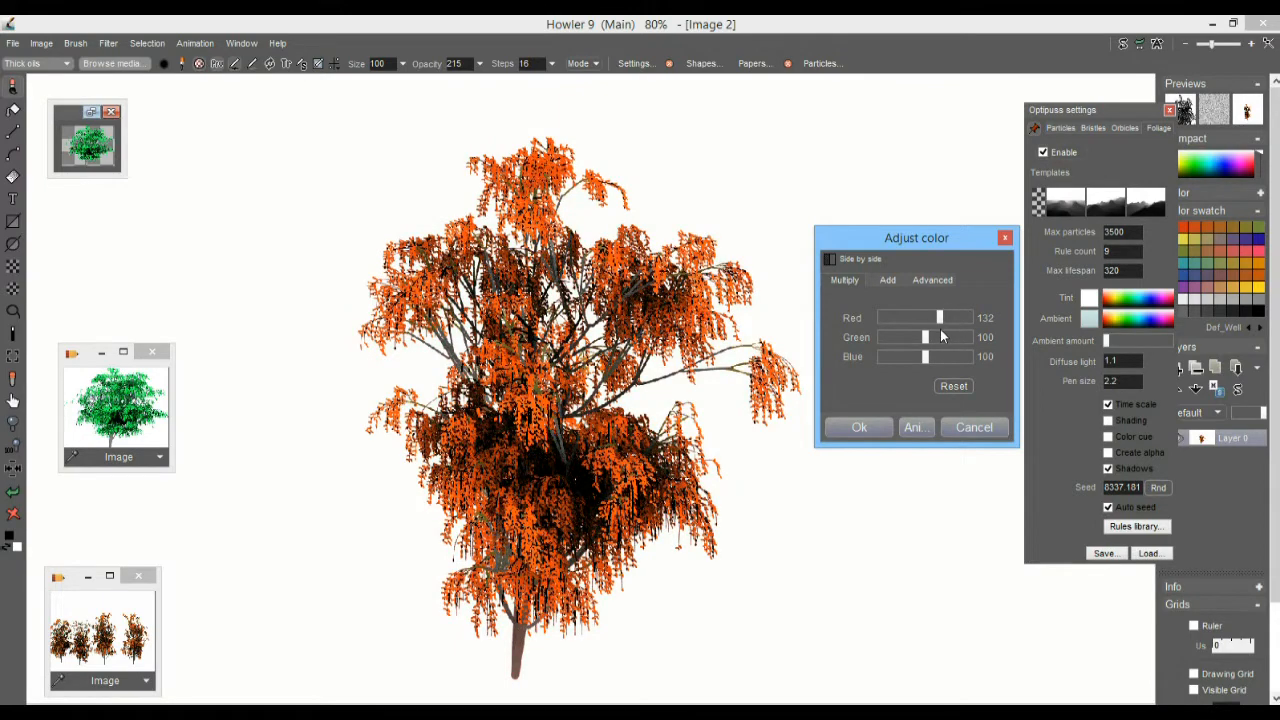
{"action": "left_click_drag", "start_coordinate": [959, 326], "coordinate": [879, 321]}
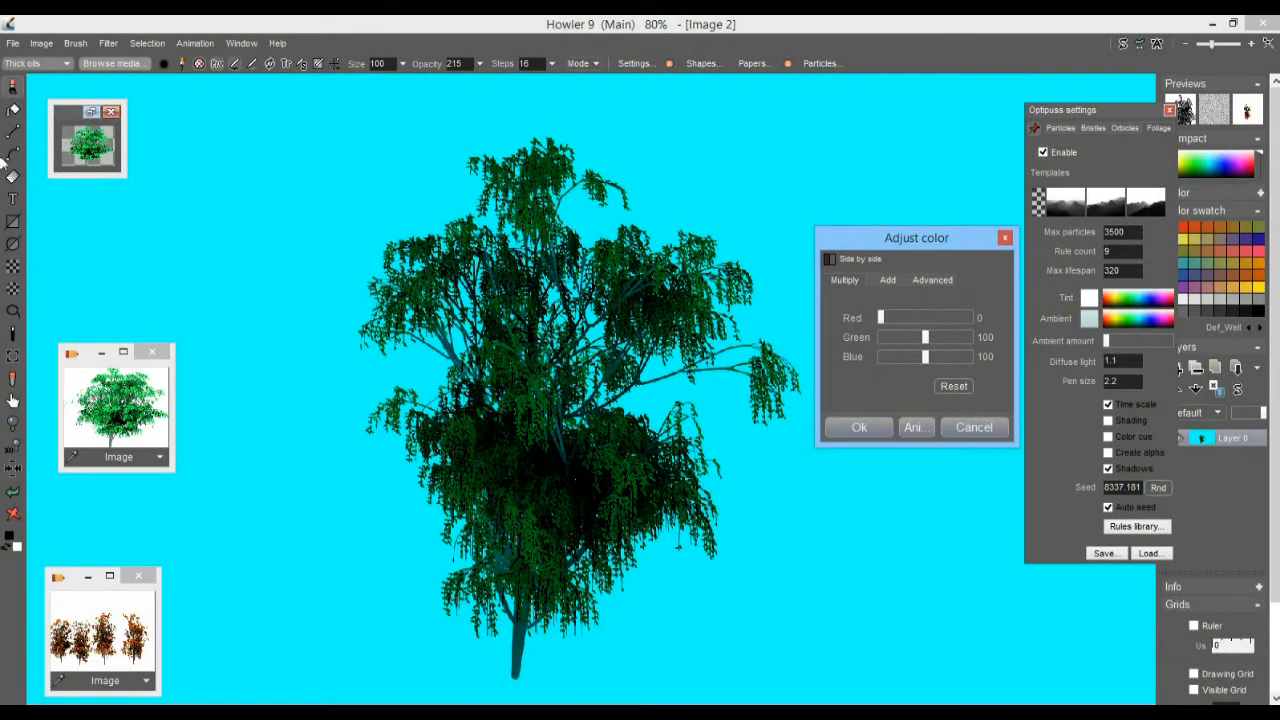
{"action": "left_click_drag", "start_coordinate": [892, 317], "coordinate": [925, 370]}
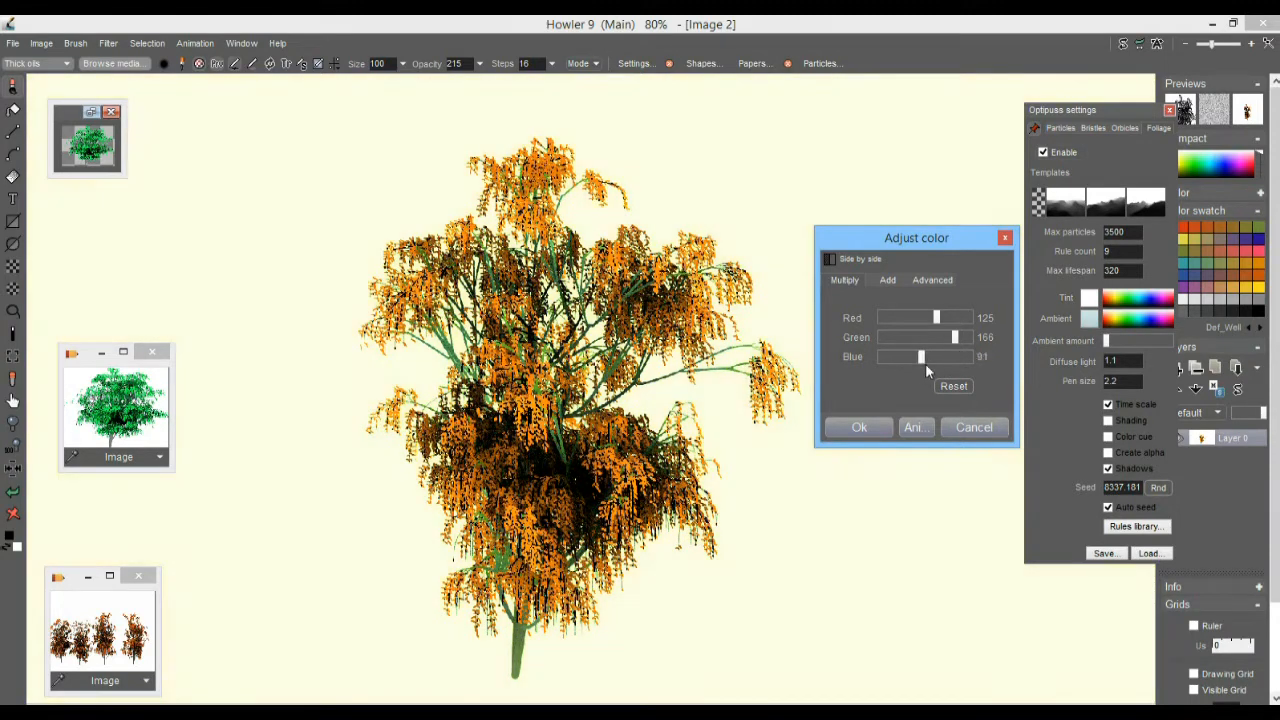
{"action": "left_click_drag", "start_coordinate": [936, 362], "coordinate": [909, 360]}
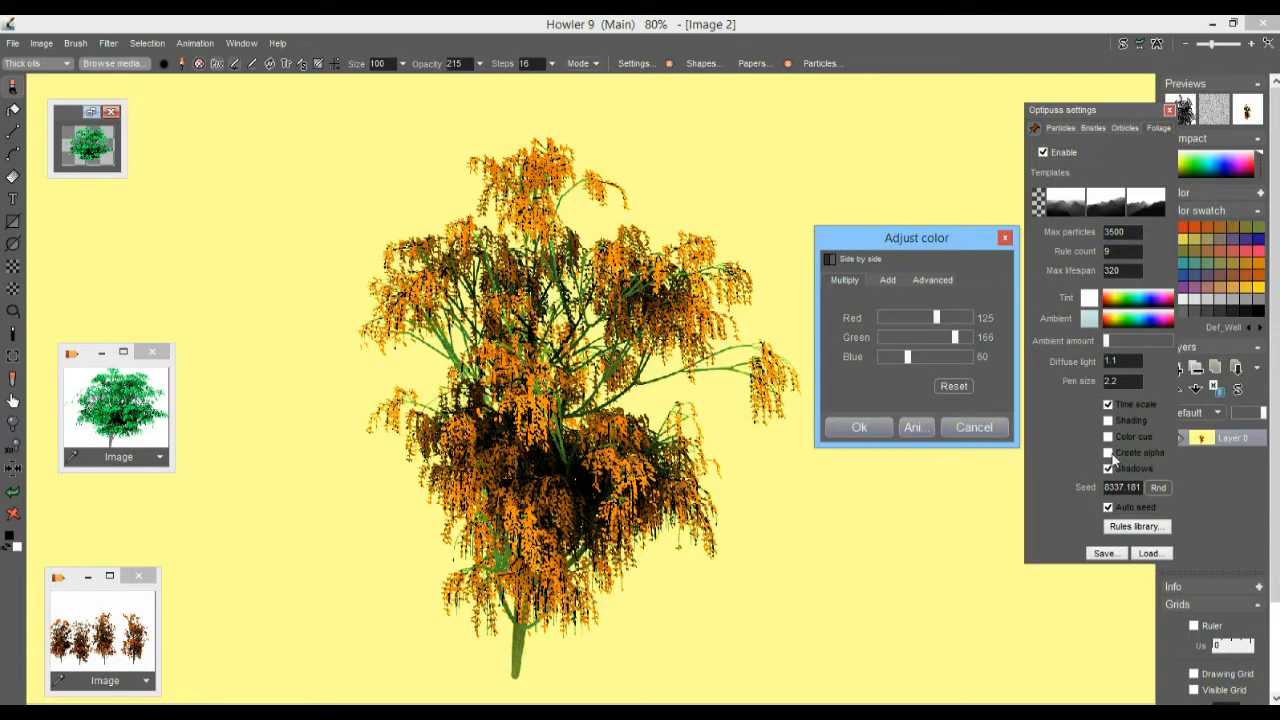
{"action": "left_click", "coordinate": [857, 428]}
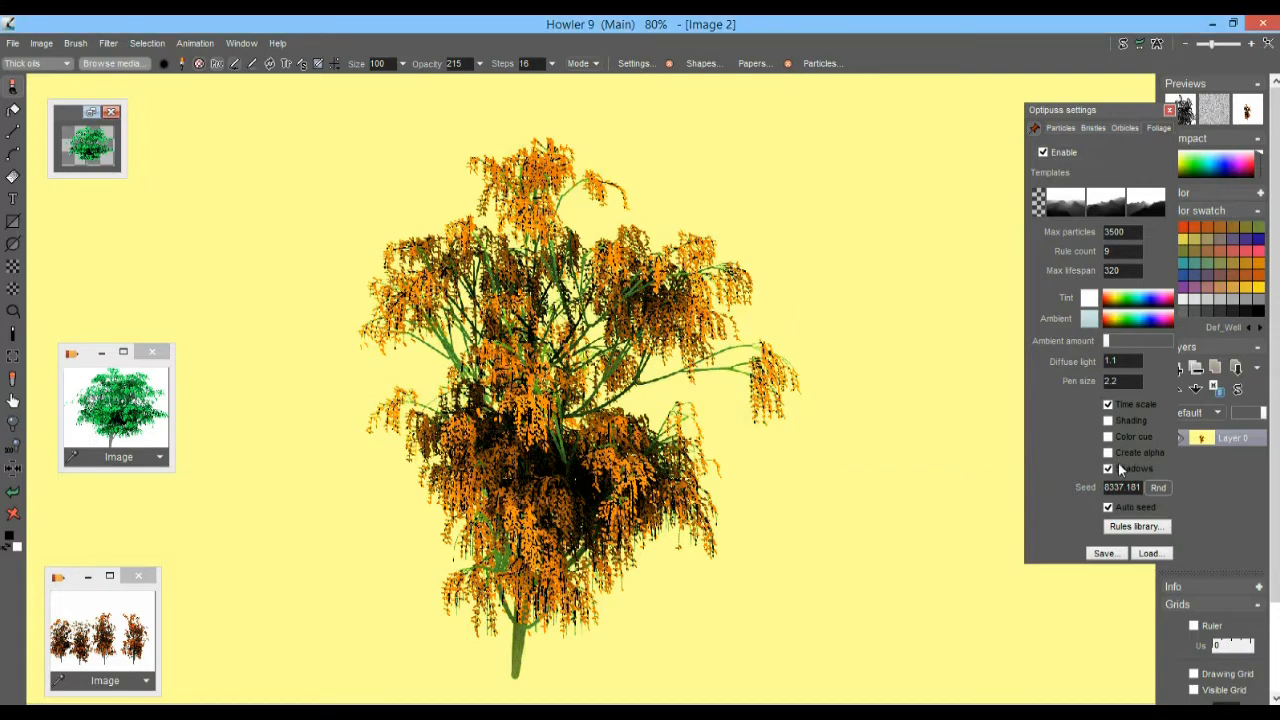
- Turn on Create alpha for the foliage, clear the canvas and paint a single willow near the middle
{"action": "left_click", "coordinate": [1108, 453]}
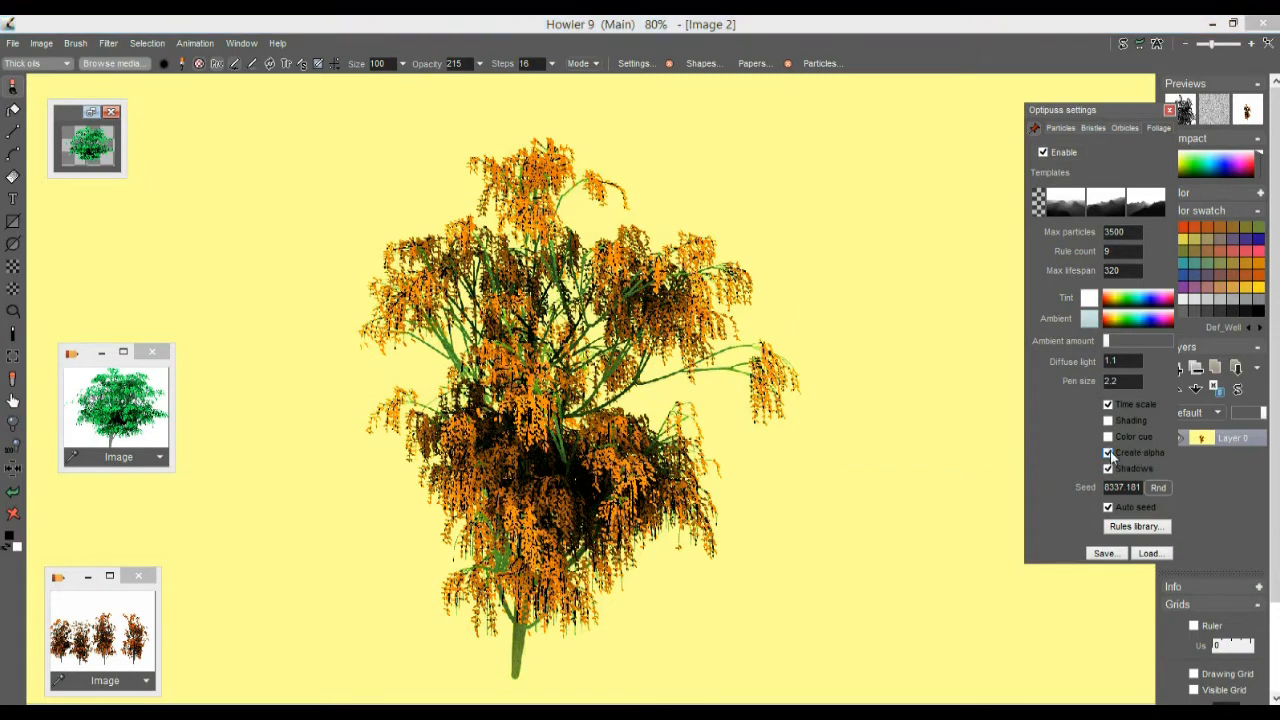
{"action": "left_click", "coordinate": [13, 513]}
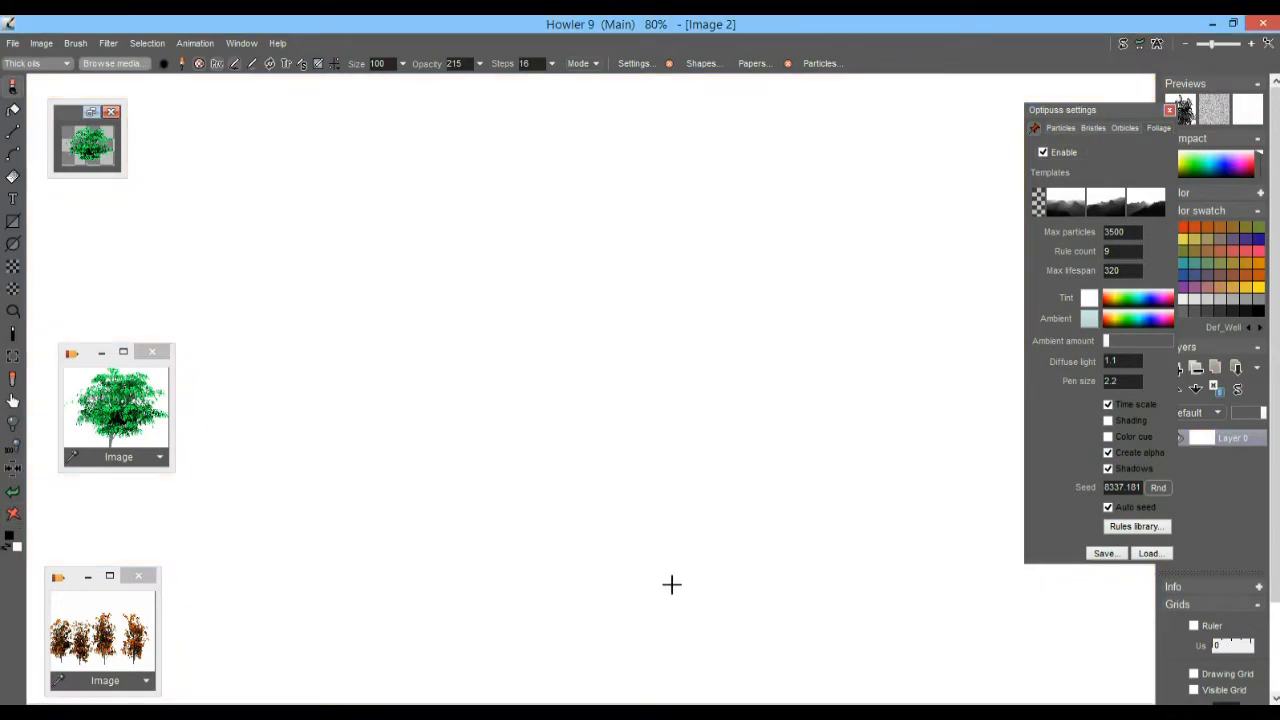
{"action": "left_click", "coordinate": [536, 616]}
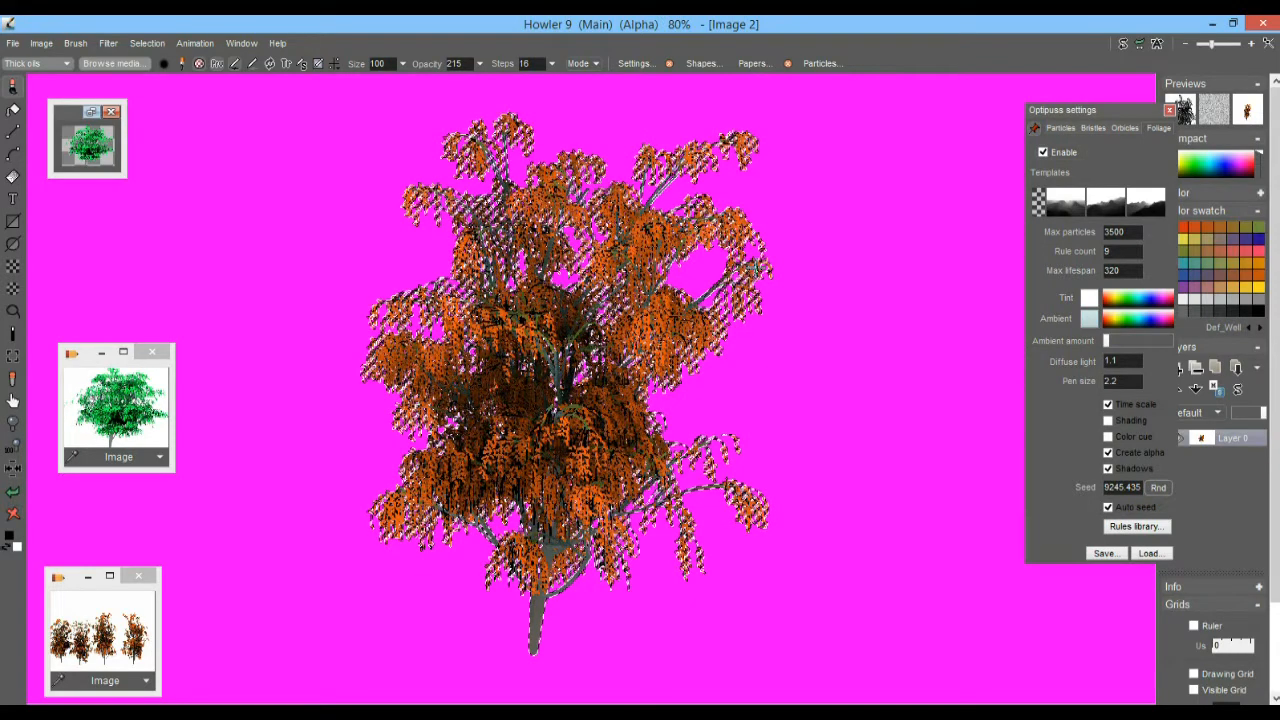
- Try a Multiply color adjustment on the alpha-selected willow with red 100, green 126 and blue 76
{"action": "left_click", "coordinate": [106, 44]}
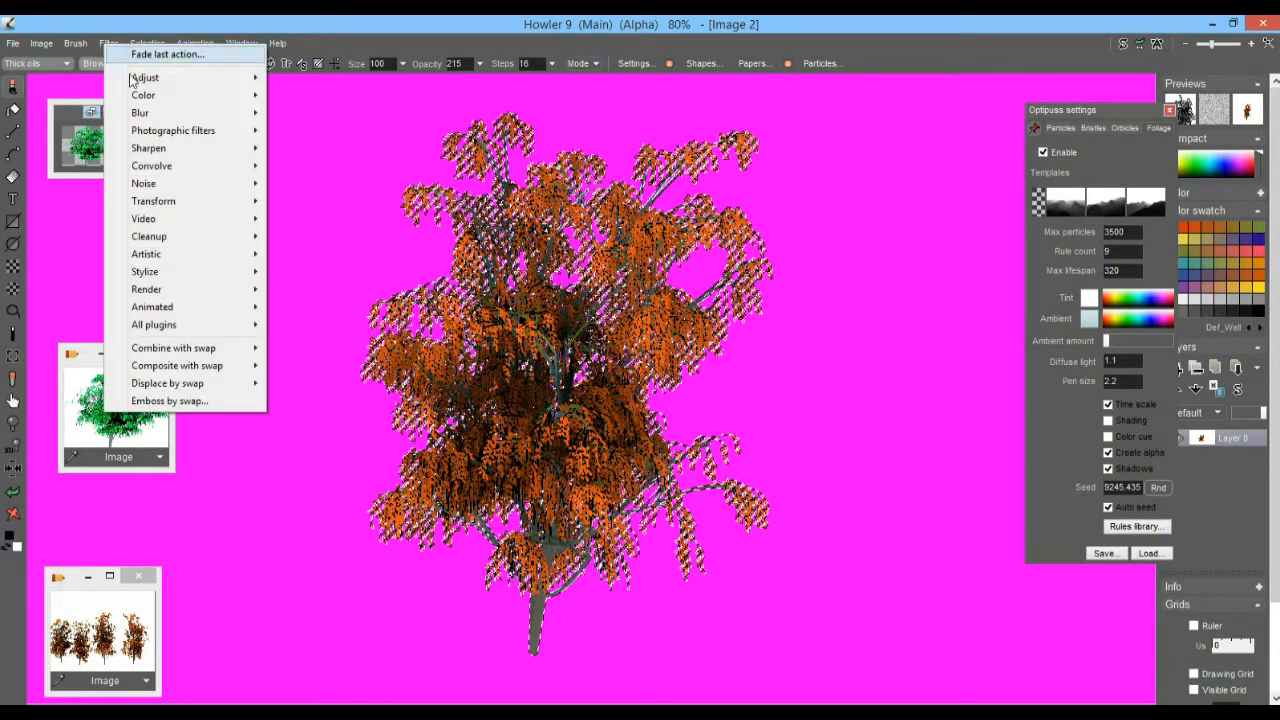
{"action": "mouse_move", "coordinate": [166, 80]}
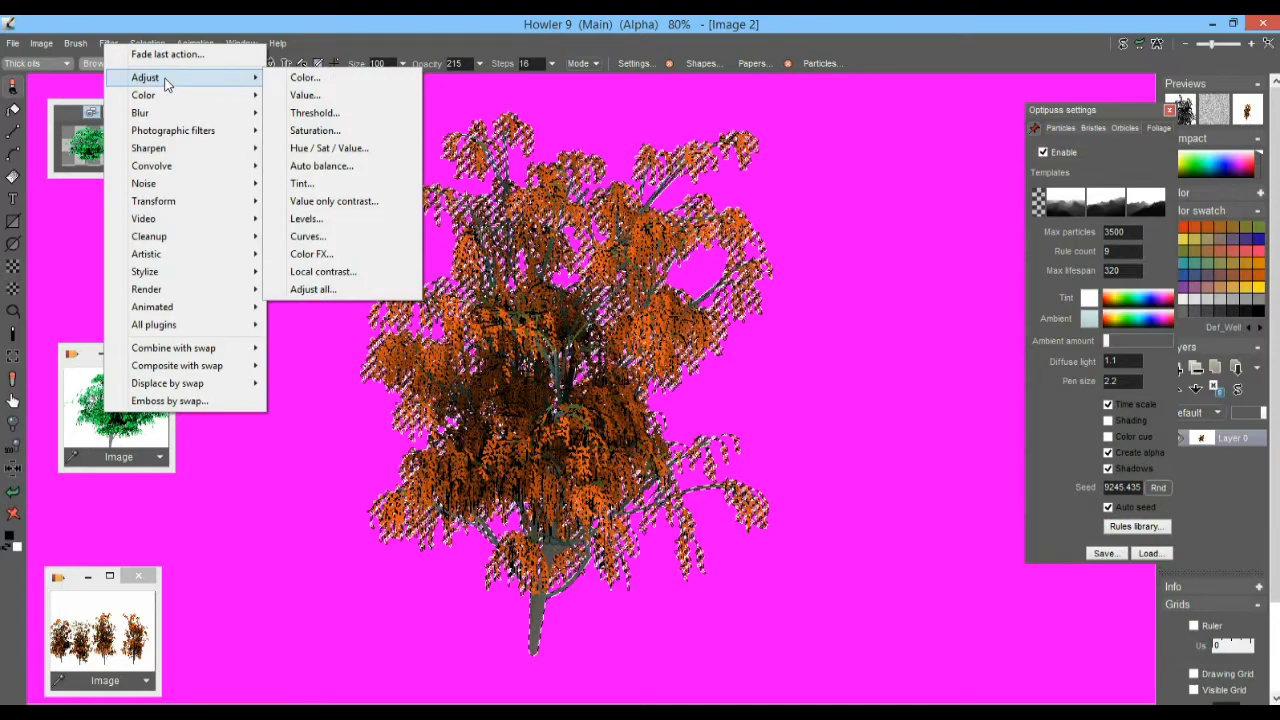
{"action": "left_click", "coordinate": [400, 80]}
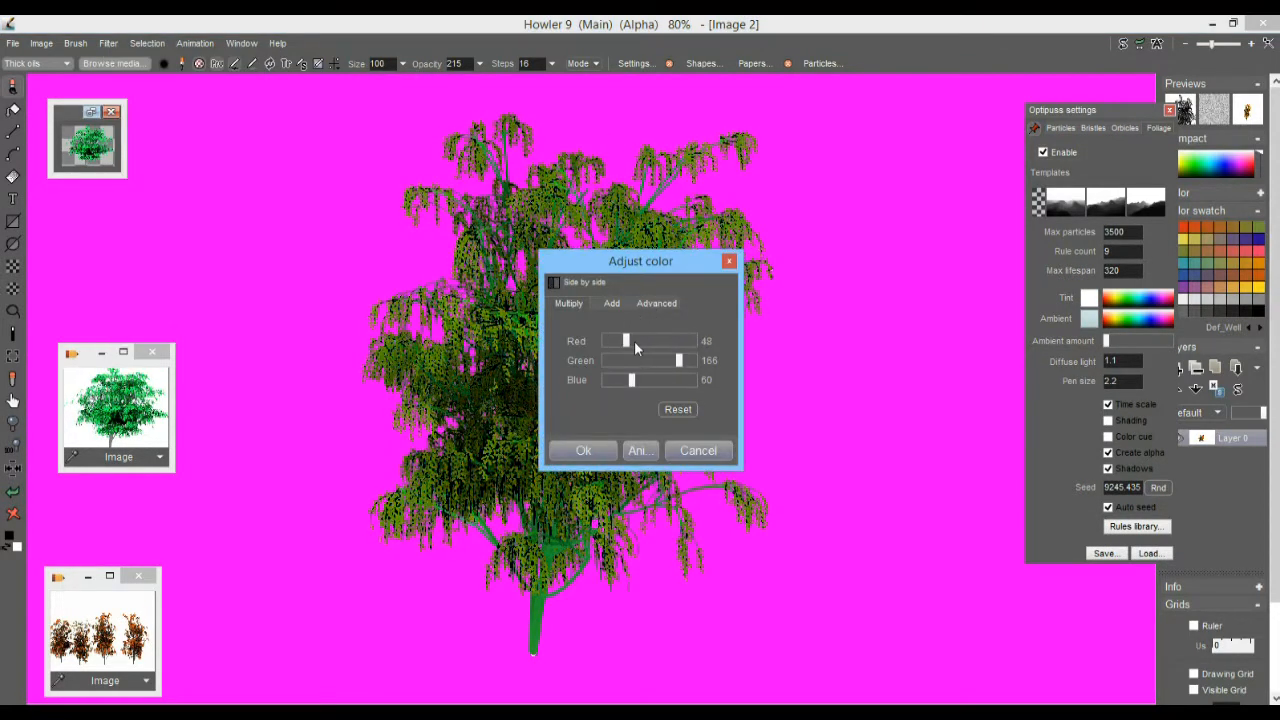
{"action": "left_click_drag", "start_coordinate": [665, 340], "coordinate": [681, 364]}
{"action": "left_click_drag", "start_coordinate": [620, 262], "coordinate": [290, 208]}
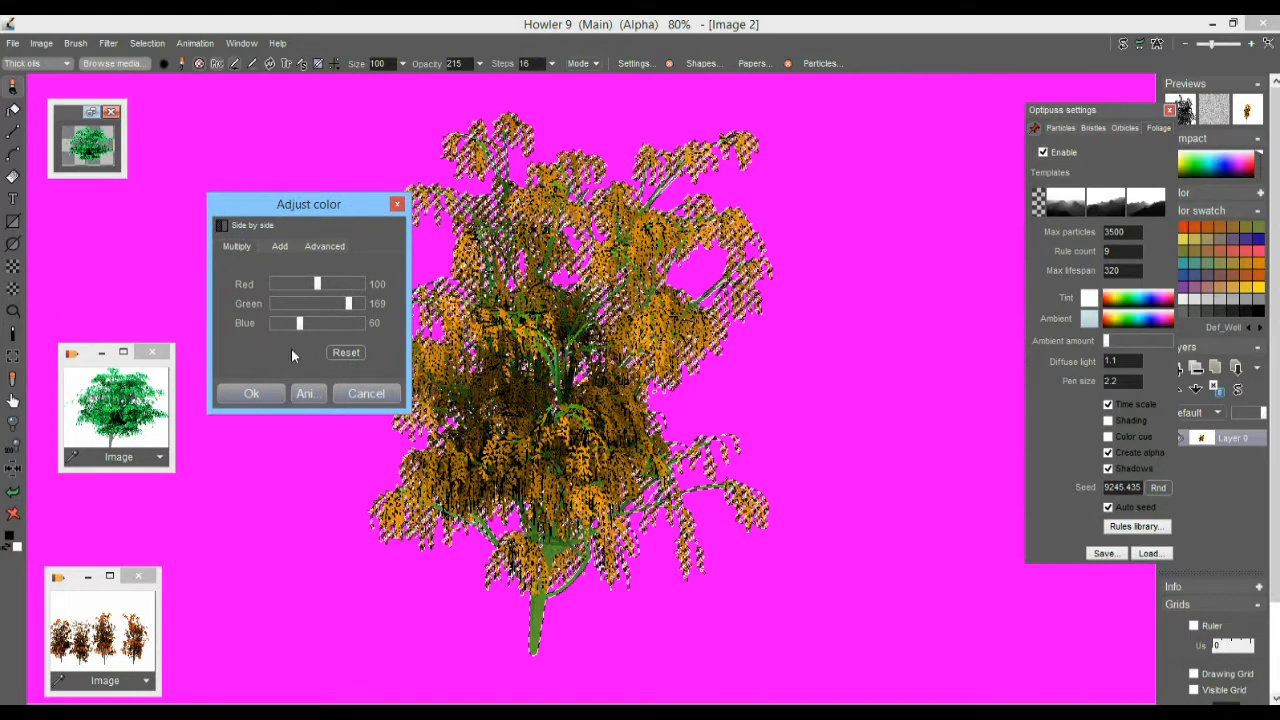
{"action": "left_click_drag", "start_coordinate": [348, 303], "coordinate": [330, 304]}
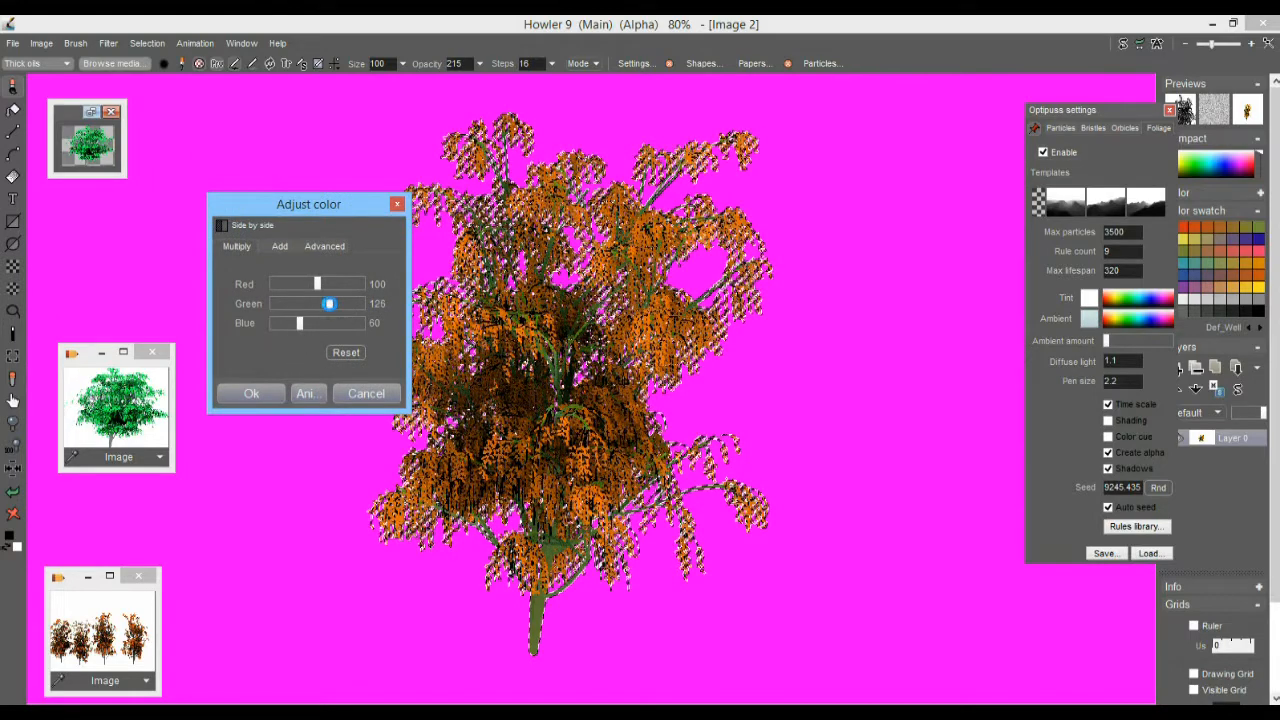
{"action": "mouse_move", "coordinate": [306, 320]}
{"action": "left_mouse_down"}
{"action": "mouse_move", "coordinate": [337, 321]}
{"action": "mouse_move", "coordinate": [306, 323]}
{"action": "left_mouse_up"}
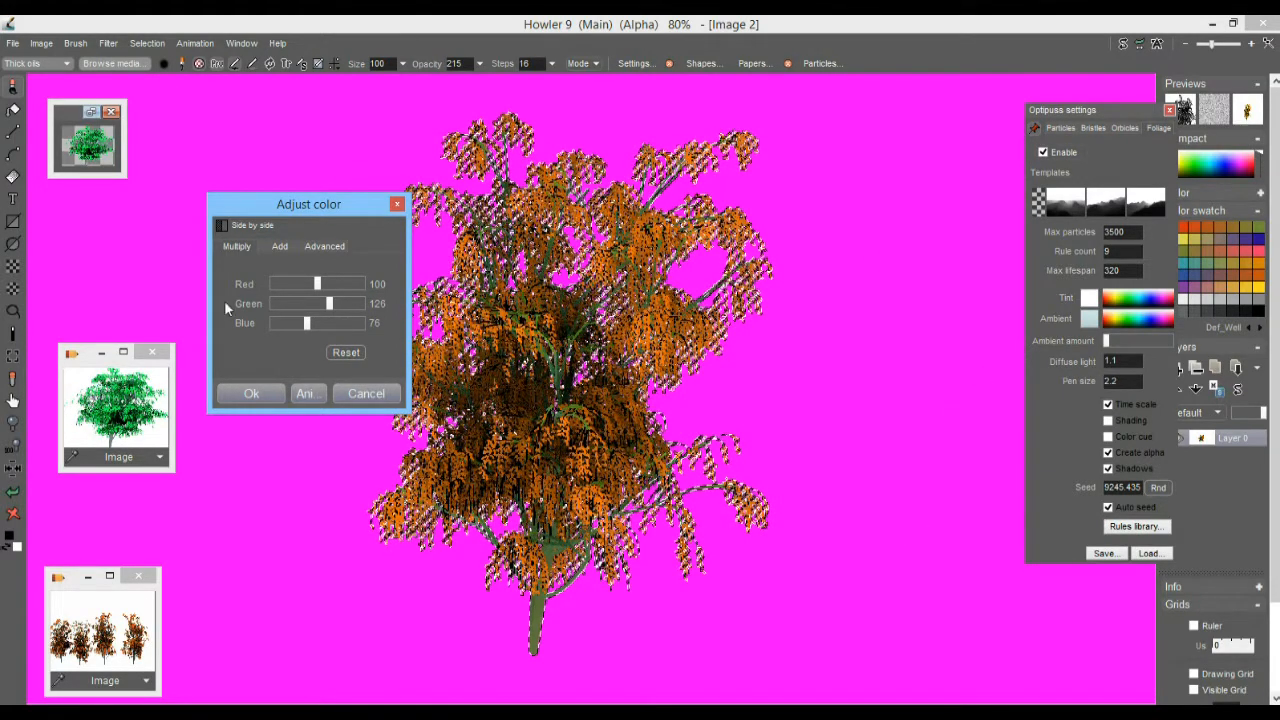
- Try an Add color adjustment with red -60, green -14 and blue -10, and cancel the whole color adjustment
{"action": "left_click", "coordinate": [280, 247]}
{"action": "mouse_move", "coordinate": [336, 277]}
{"action": "left_mouse_down"}
{"action": "mouse_move", "coordinate": [336, 304]}
{"action": "mouse_move", "coordinate": [308, 304]}
{"action": "mouse_move", "coordinate": [304, 284]}
{"action": "mouse_move", "coordinate": [335, 327]}
{"action": "mouse_move", "coordinate": [315, 326]}
{"action": "mouse_move", "coordinate": [315, 284]}
{"action": "left_mouse_up"}
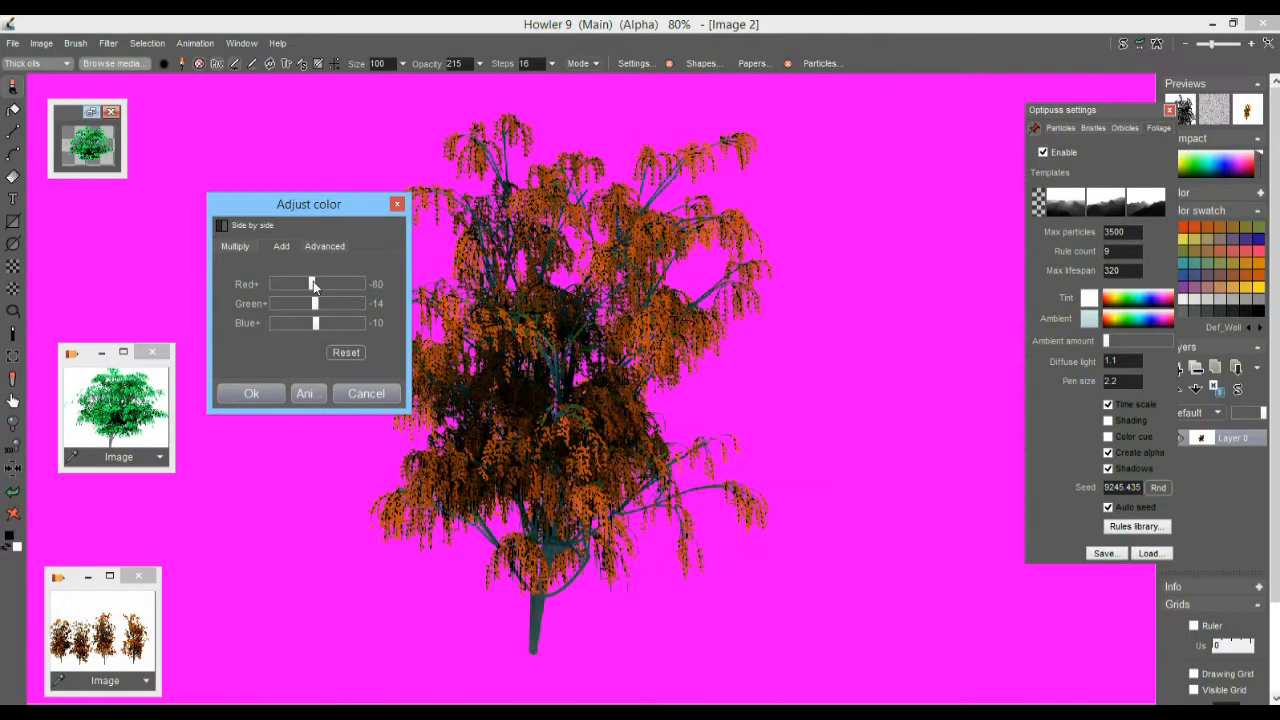
{"action": "left_click", "coordinate": [367, 395]}
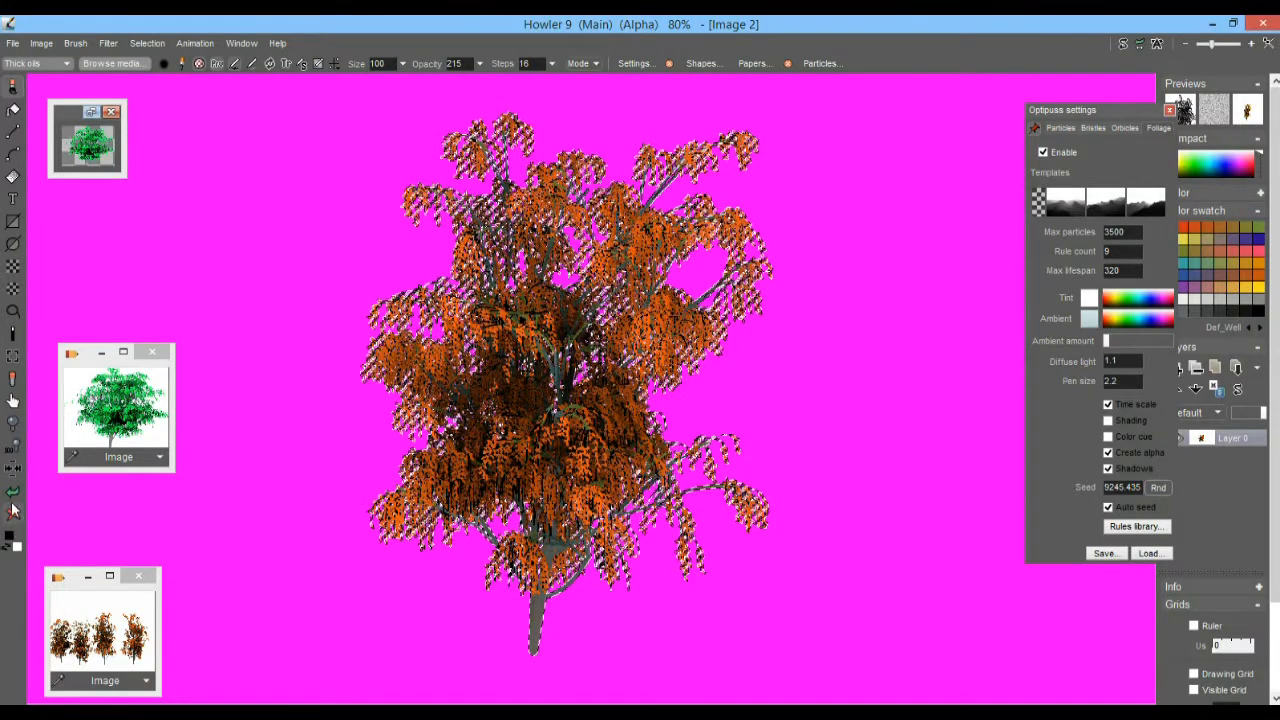
- Clear the canvas, move the Optipuss settings clear of the docked panels, and paint a willow with a light green foliage tint
{"action": "left_click", "coordinate": [14, 512]}
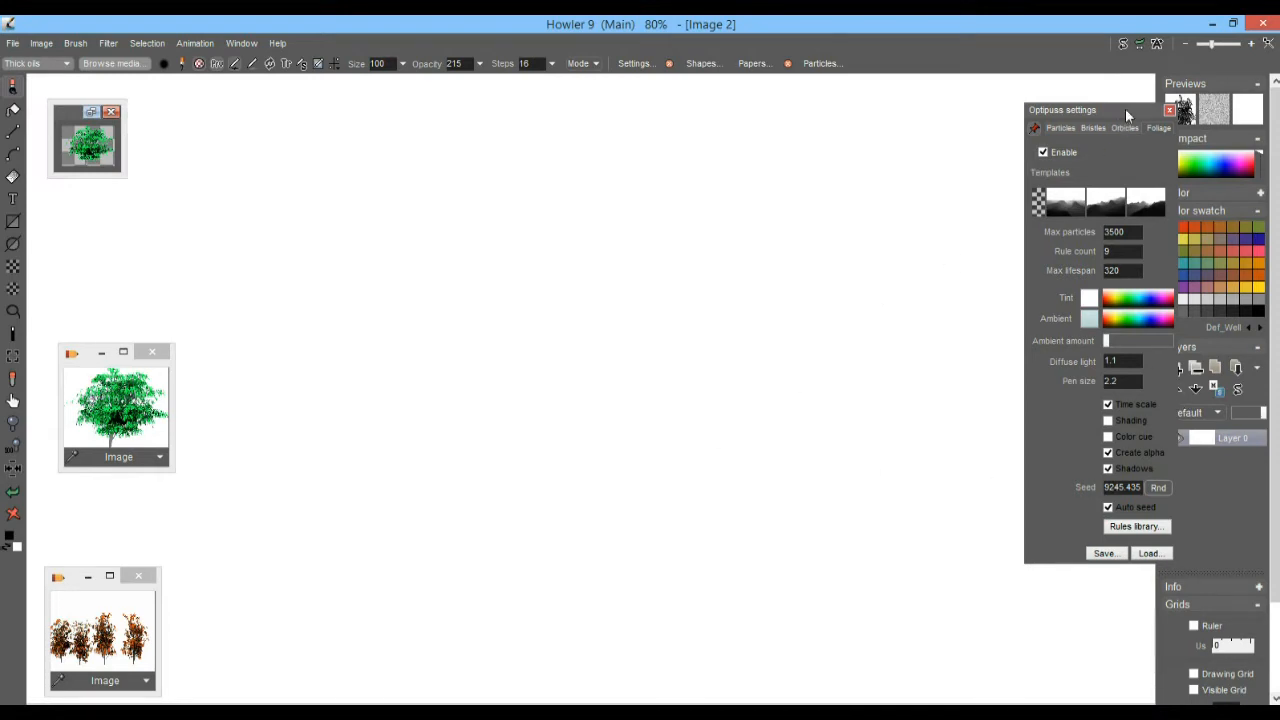
{"action": "left_click_drag", "start_coordinate": [1126, 107], "coordinate": [1025, 140]}
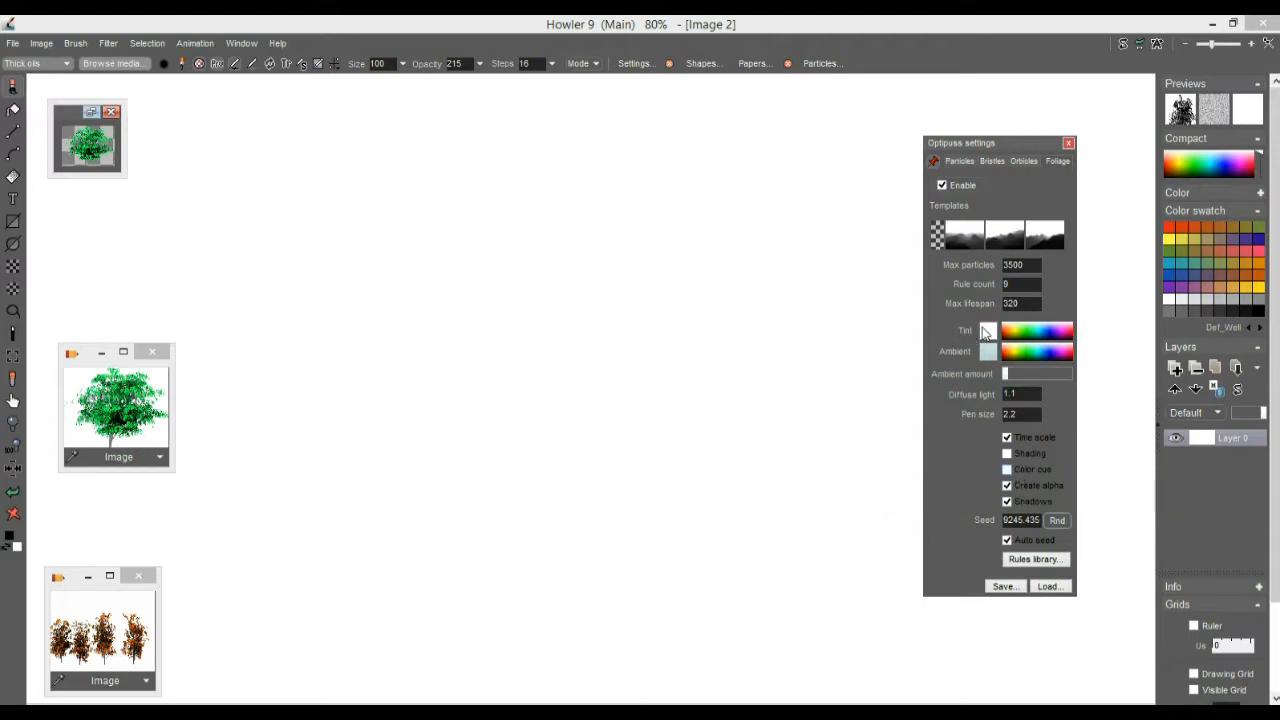
{"action": "left_click", "coordinate": [1026, 334]}
{"action": "left_click", "coordinate": [411, 601]}
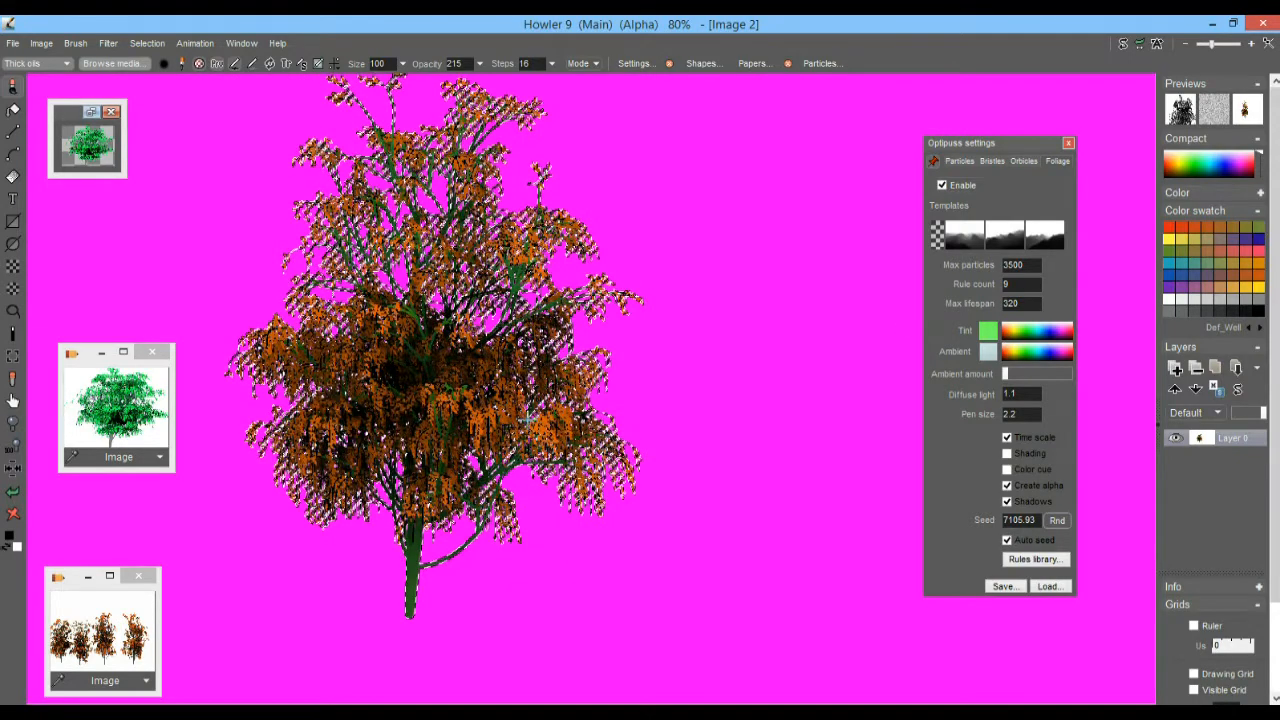
- Change the foliage tint to blue, paint a second willow, and clear the canvas to paint a blue-tinted willow alone
{"action": "left_click", "coordinate": [1048, 334]}
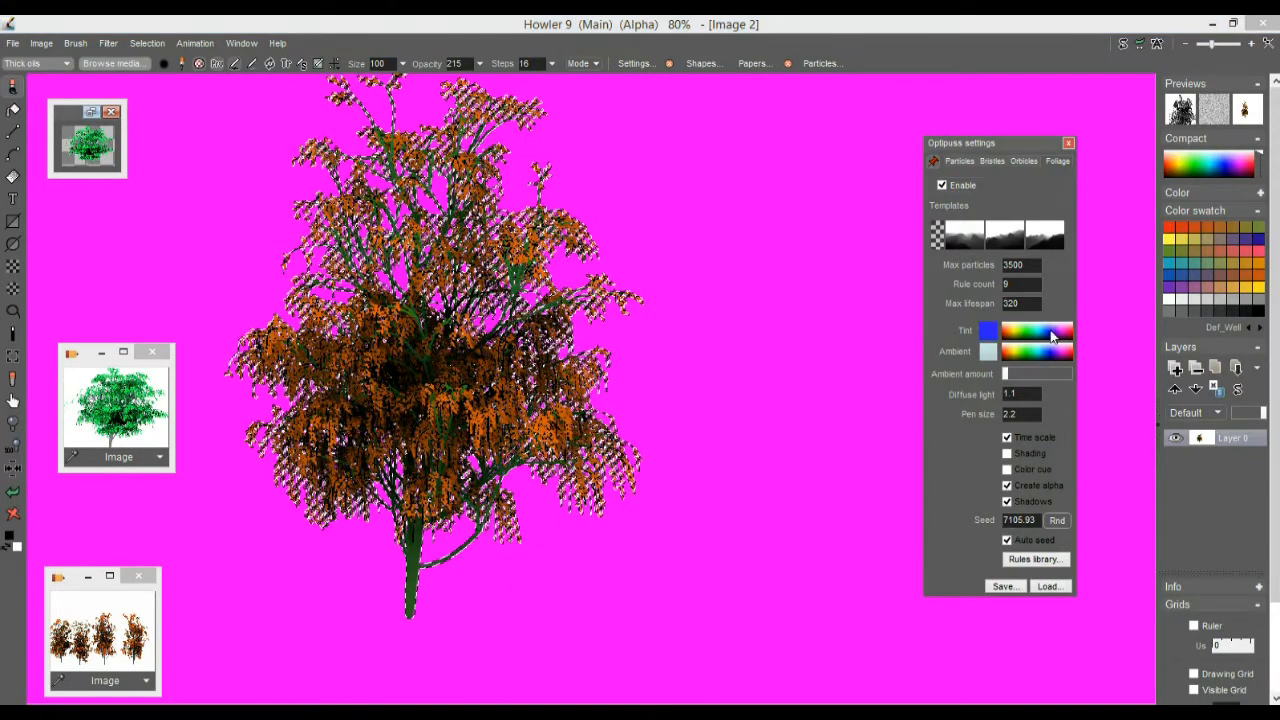
{"action": "left_click", "coordinate": [762, 600]}
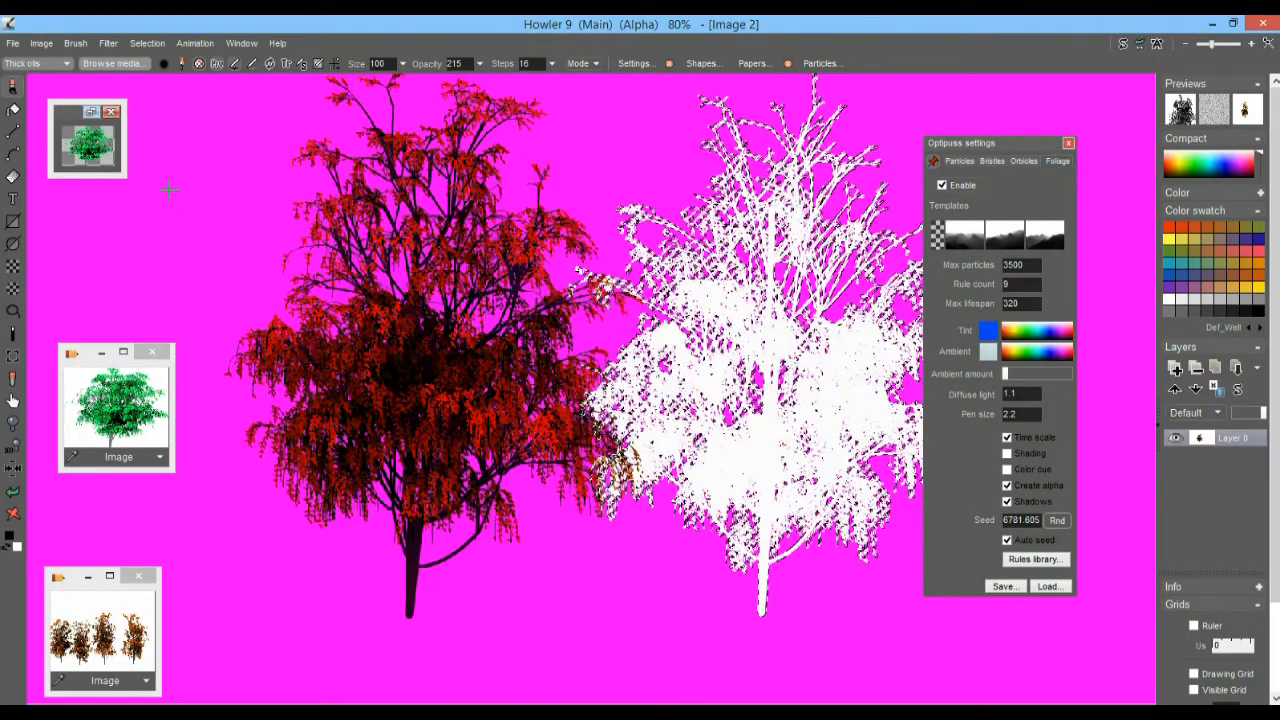
{"action": "key", "text": "ctrl+d"}
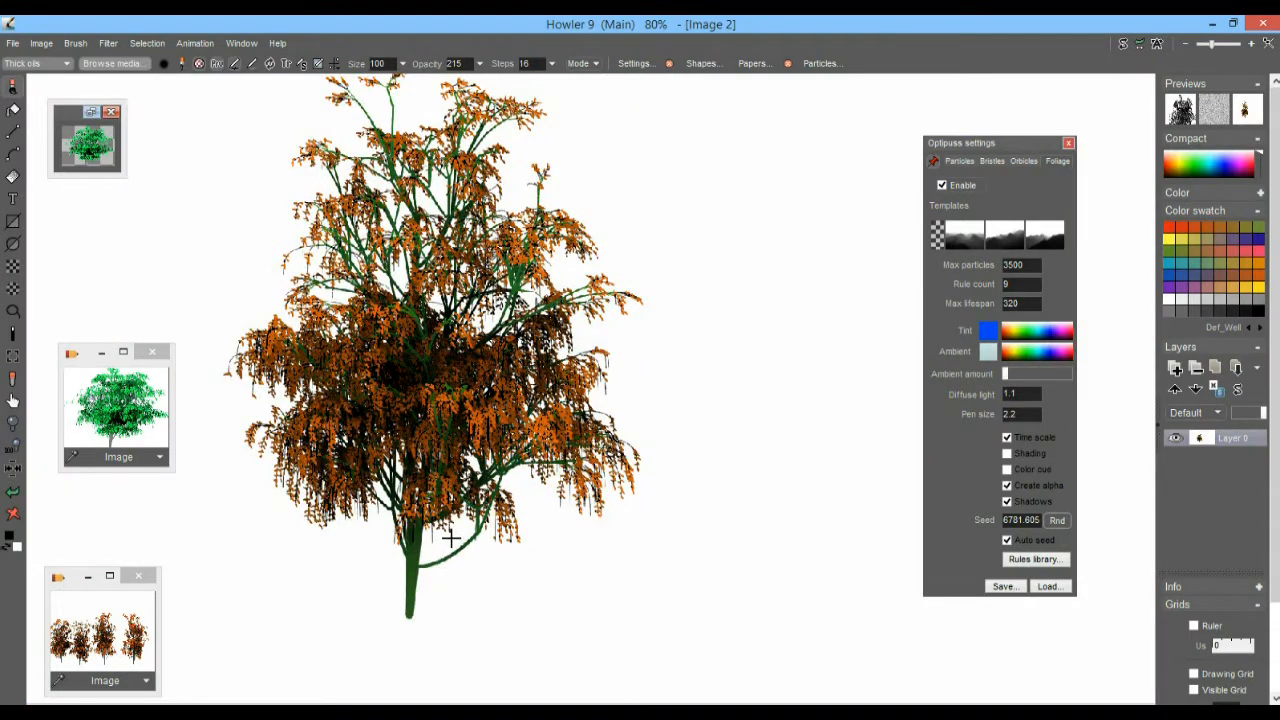
{"action": "key", "text": "ctrl+z"}
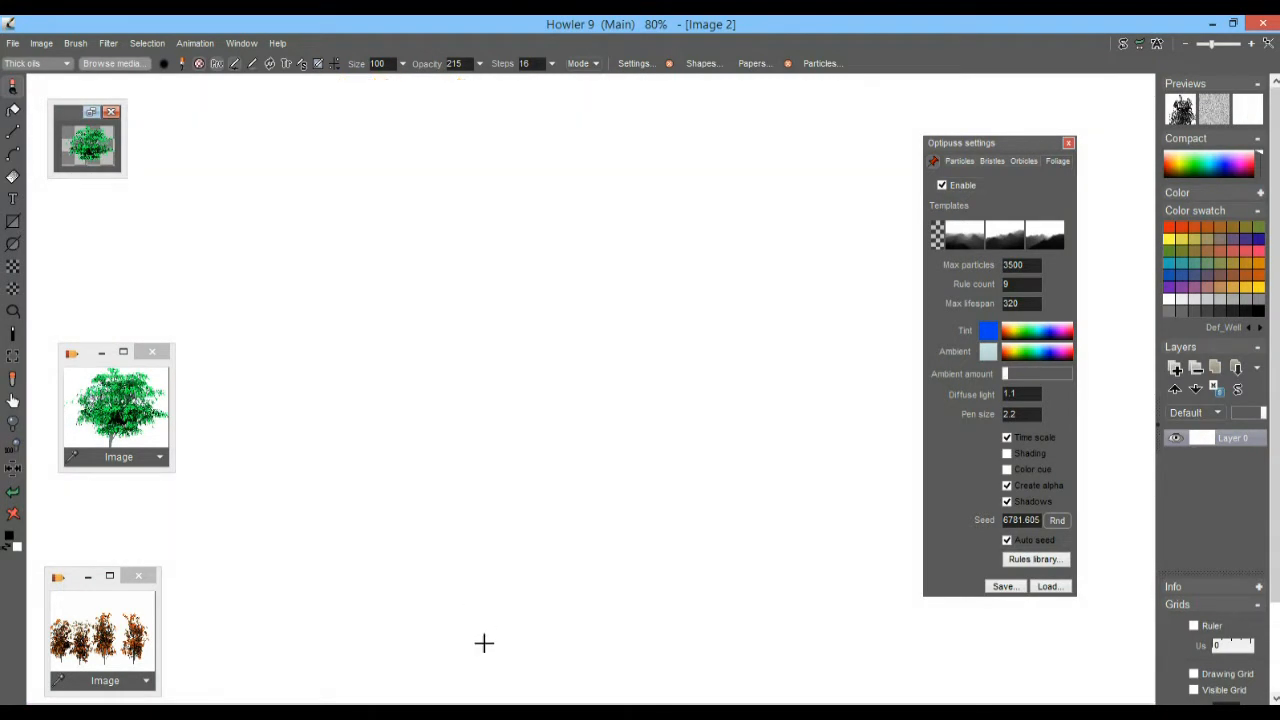
{"action": "left_click", "coordinate": [474, 456]}
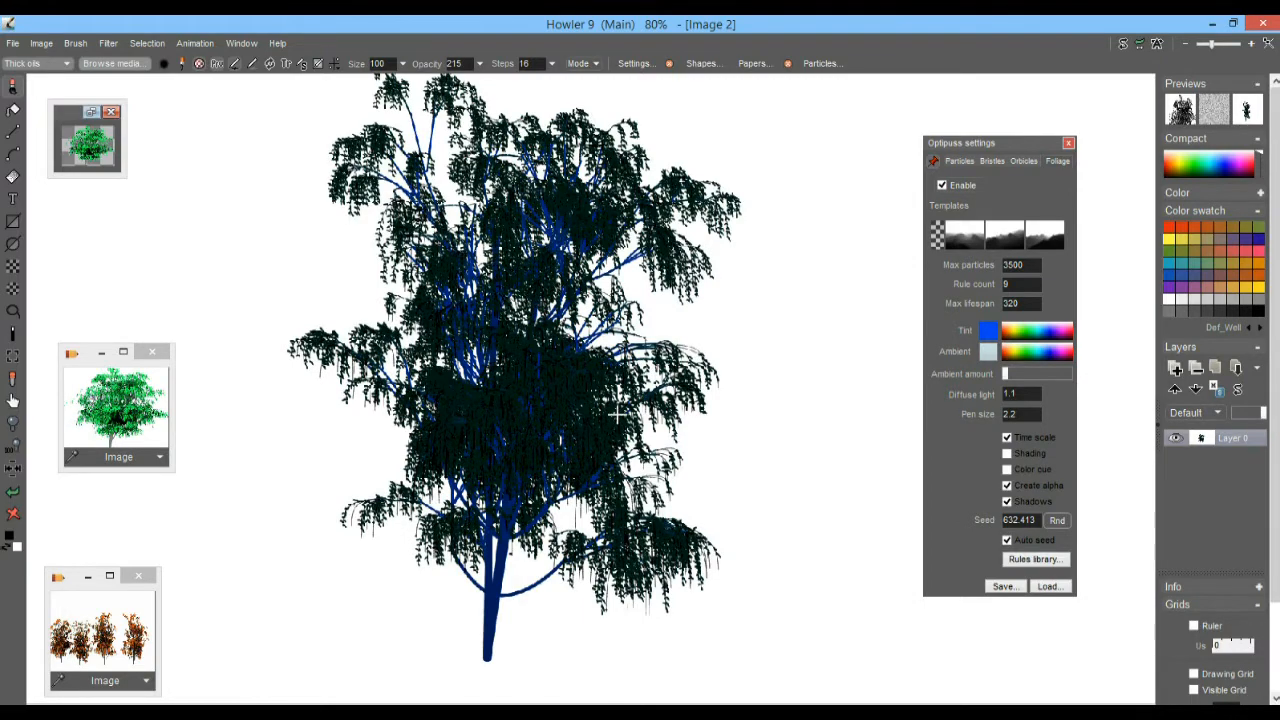
- Turn off Create alpha, drop the alpha selection and clear the willow from the canvas
{"action": "key", "text": "ctrl+d"}
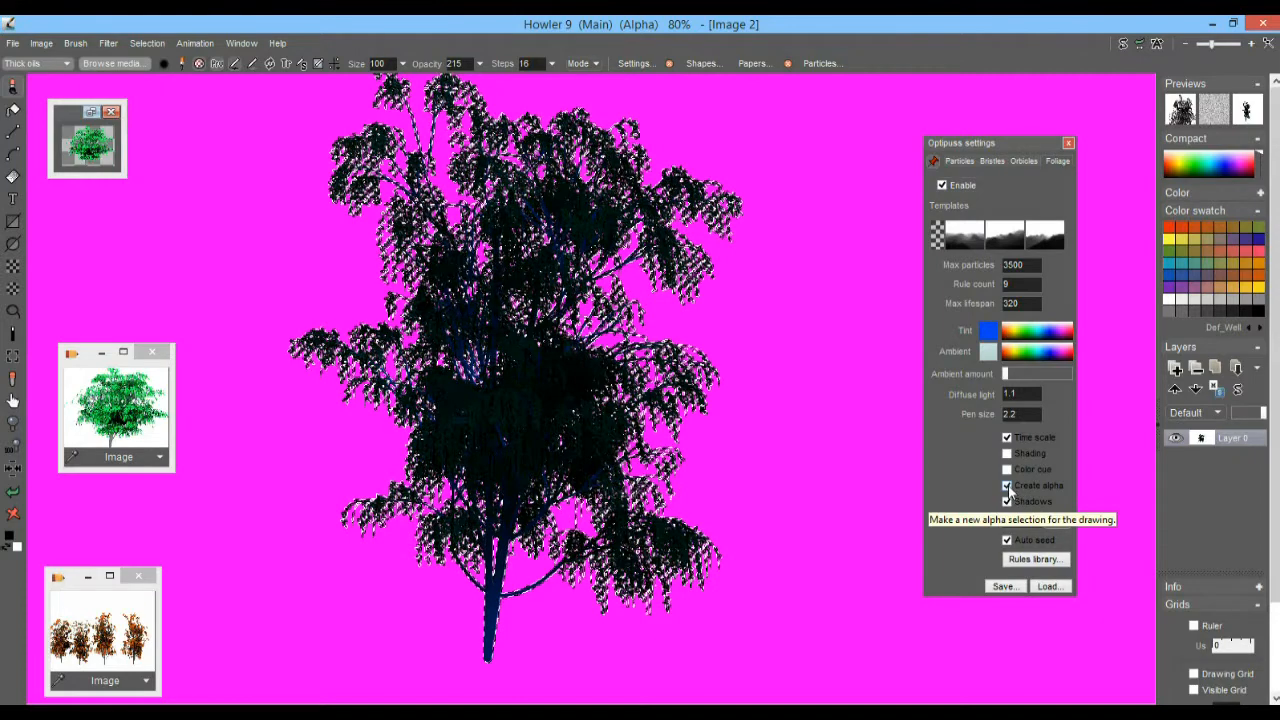
{"action": "left_click", "coordinate": [1008, 486]}
{"action": "left_click", "coordinate": [238, 526]}
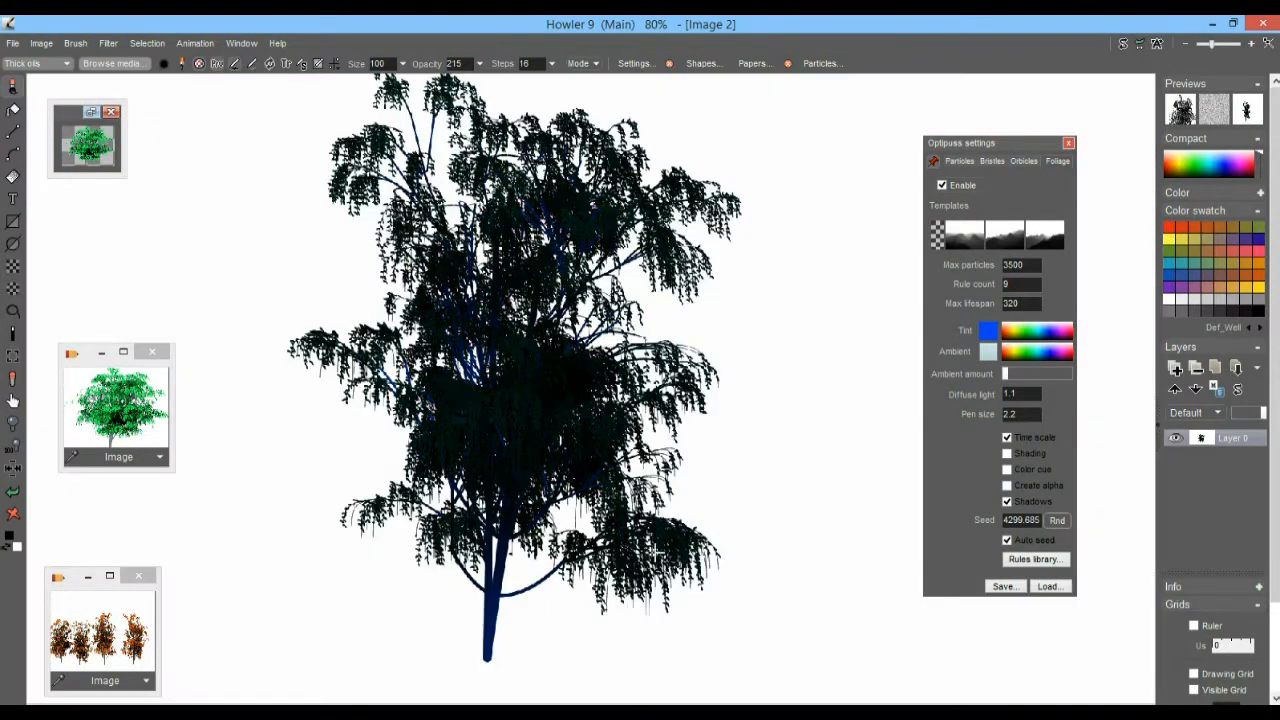
{"action": "key", "text": "ctrl+z"}
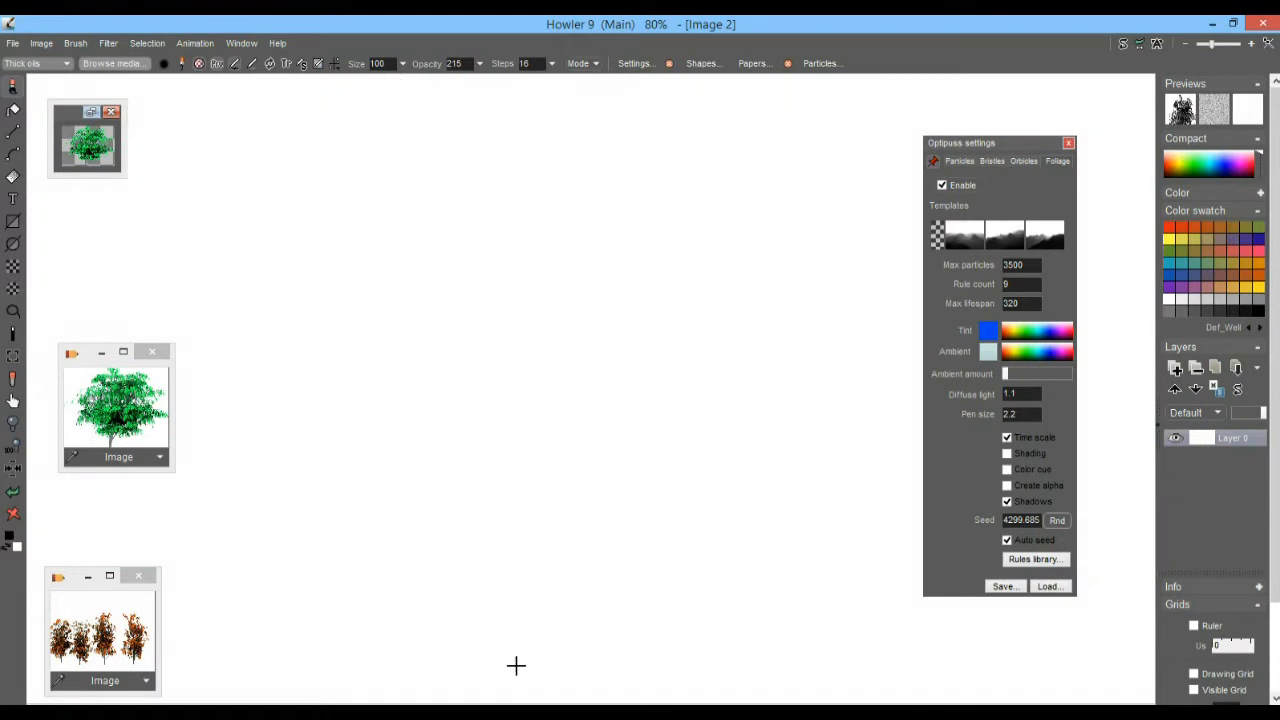
- Paint one willow with a mint green tint and a second one beside it with a pale pink tint
{"action": "mouse_move", "coordinate": [1043, 337]}
{"action": "left_mouse_down"}
{"action": "mouse_move", "coordinate": [1052, 329]}
{"action": "mouse_move", "coordinate": [1035, 332]}
{"action": "left_mouse_up"}
{"action": "left_click_drag", "start_coordinate": [369, 617], "coordinate": [357, 209]}
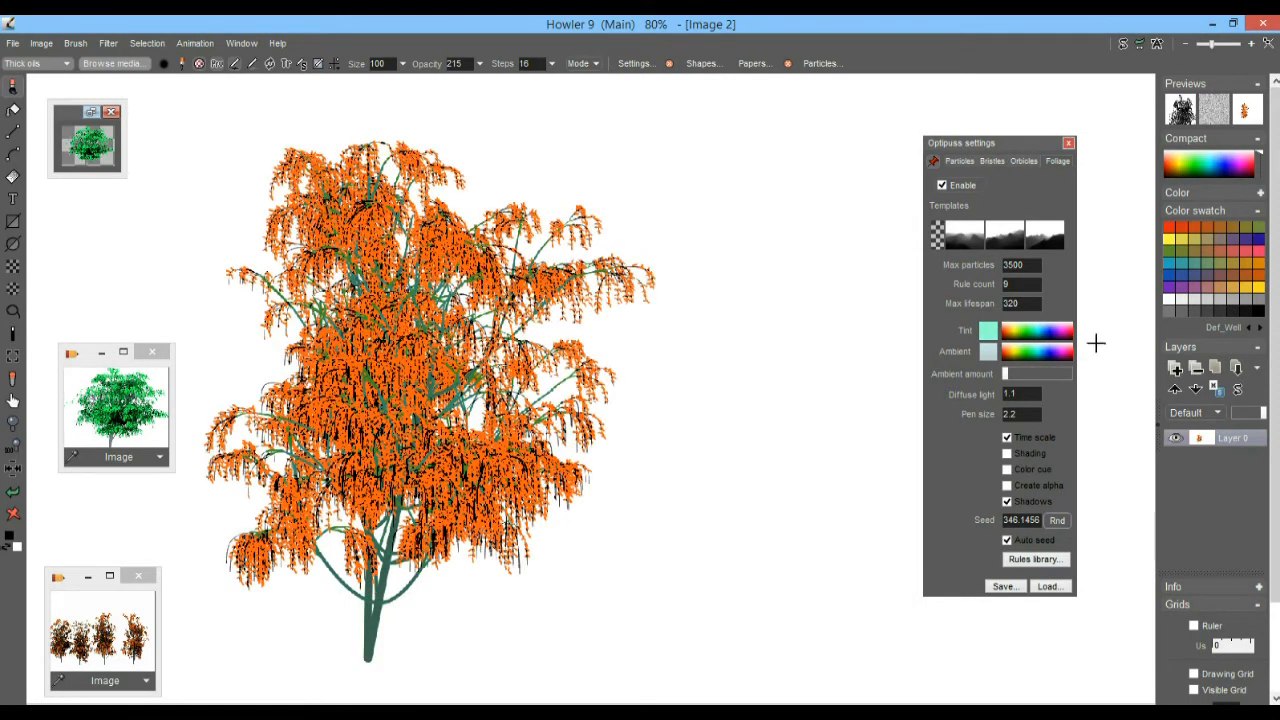
{"action": "left_click_drag", "start_coordinate": [1072, 330], "coordinate": [1066, 331]}
{"action": "left_click", "coordinate": [715, 635]}
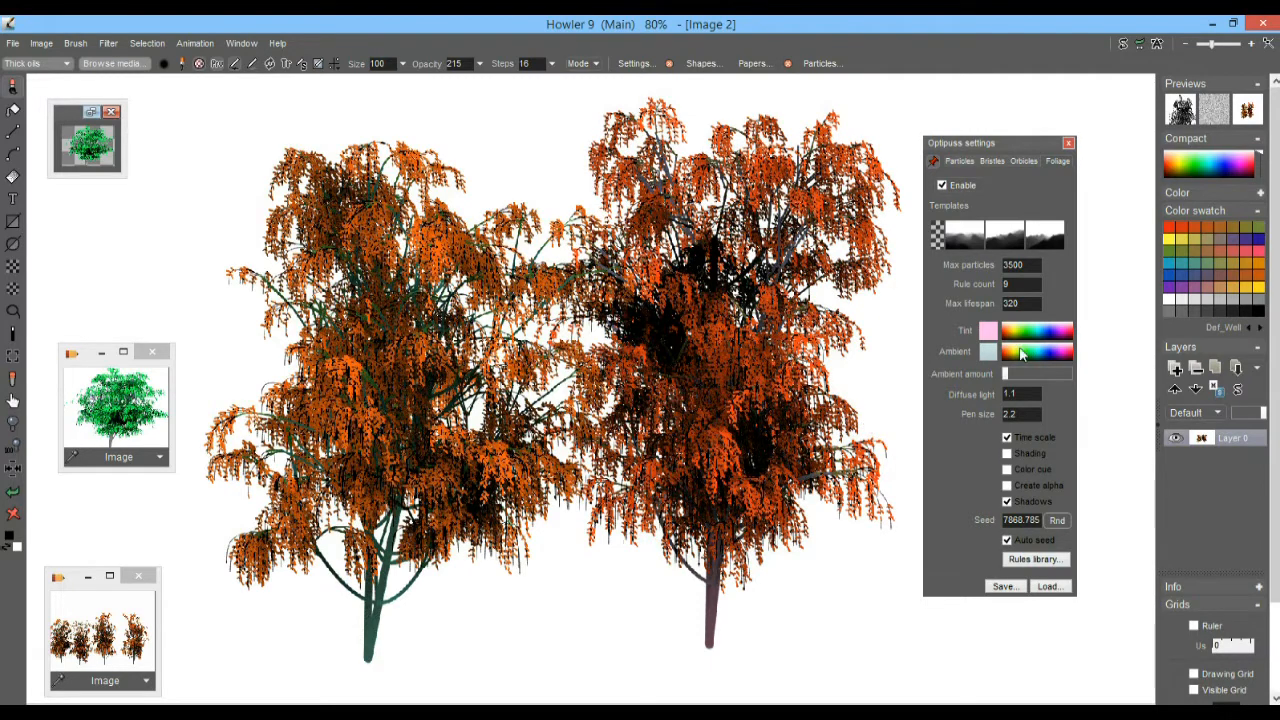
- Paint a willow with a yellow ambient color and another with a dark green ambient color among the existing trees
{"action": "left_click", "coordinate": [1014, 354]}
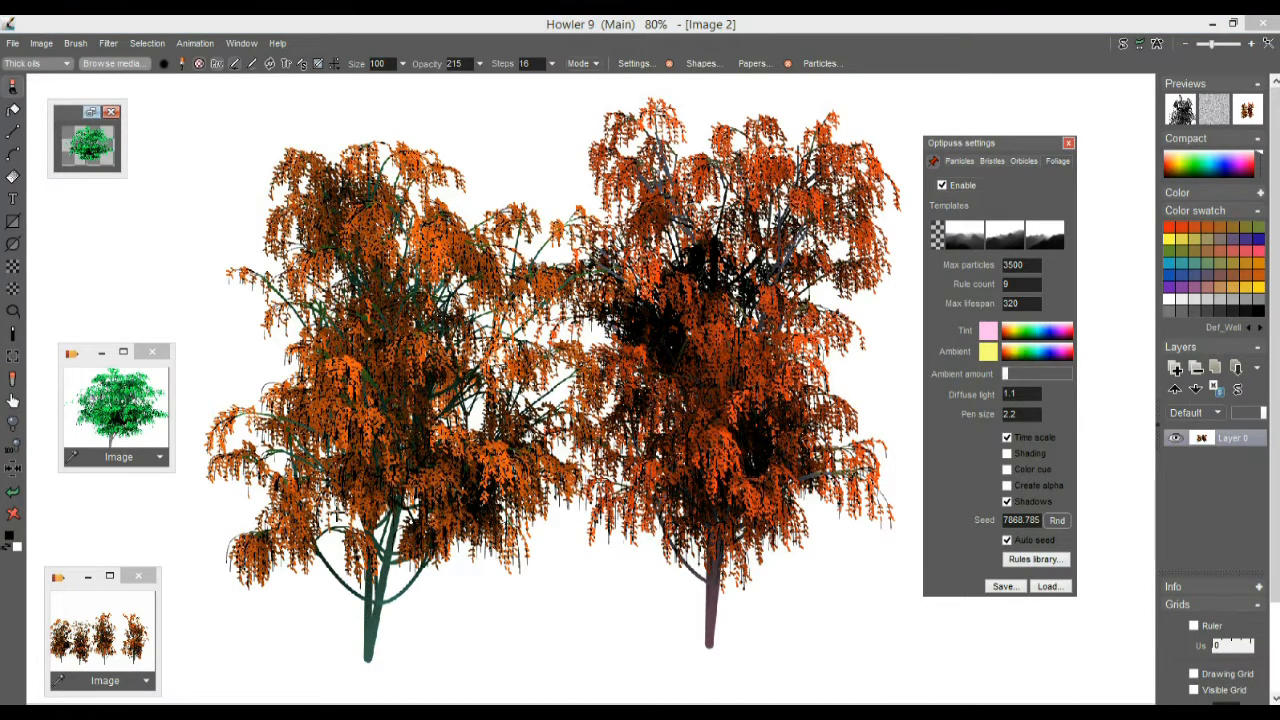
{"action": "left_click", "coordinate": [233, 620]}
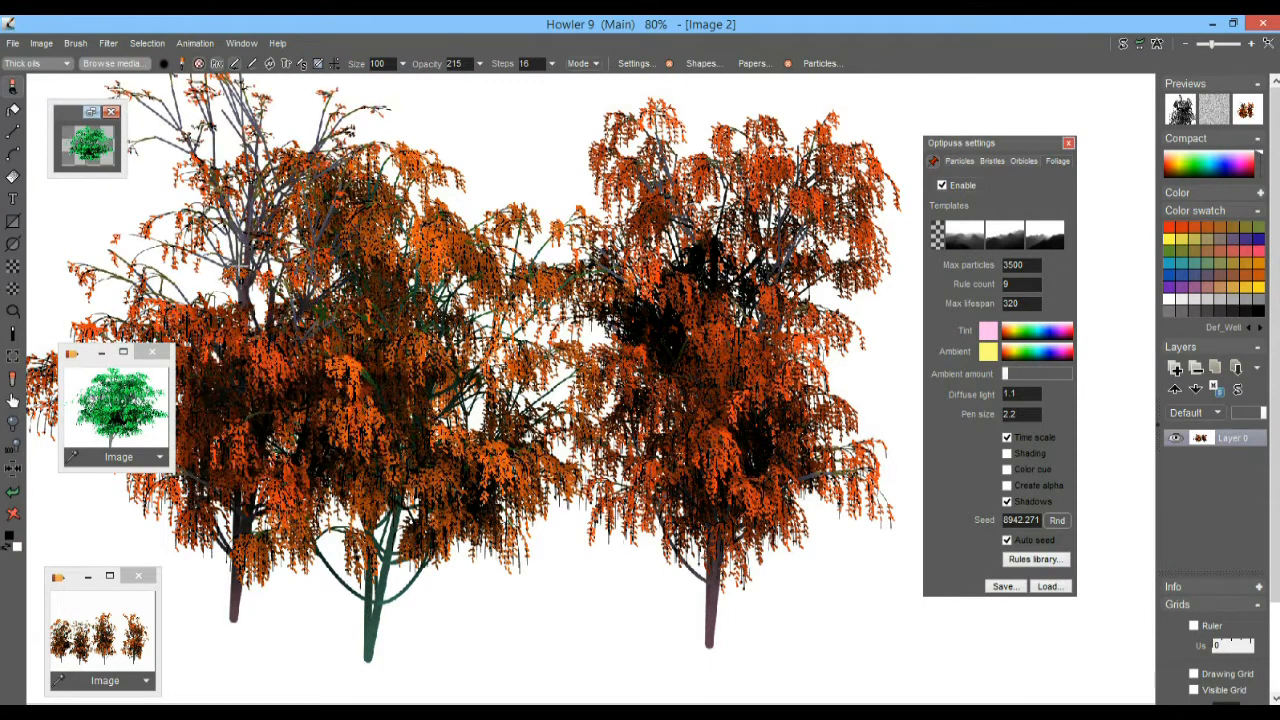
{"action": "left_click", "coordinate": [1030, 356]}
{"action": "left_click", "coordinate": [595, 632]}
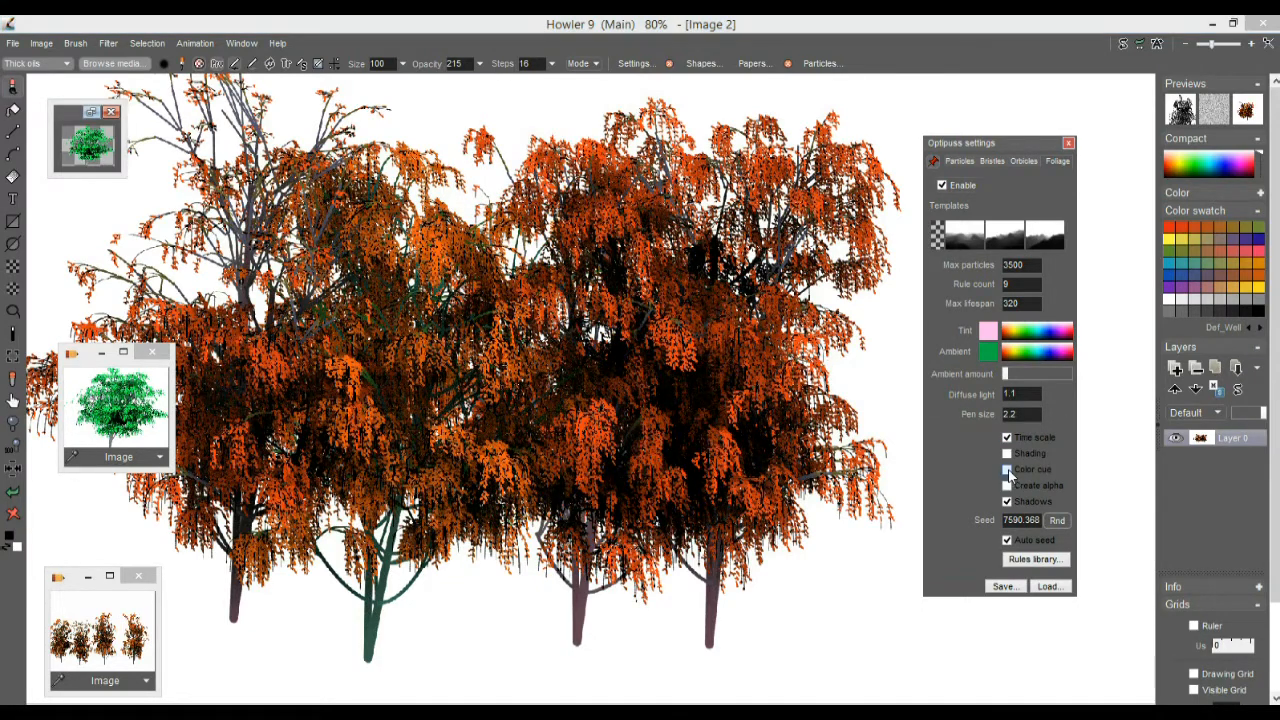
- Turn on Color cue, clear the canvas and paint a single willow
{"action": "left_click", "coordinate": [13, 513]}
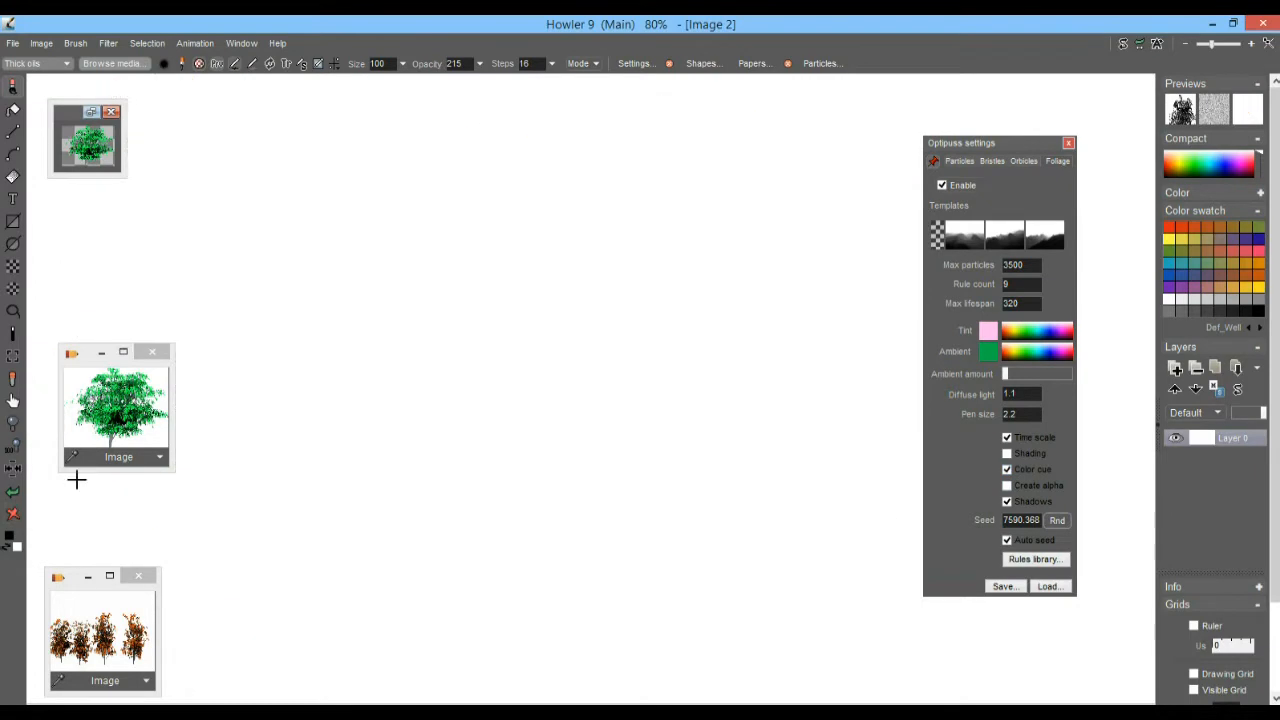
{"action": "left_click_drag", "start_coordinate": [427, 653], "coordinate": [450, 425]}
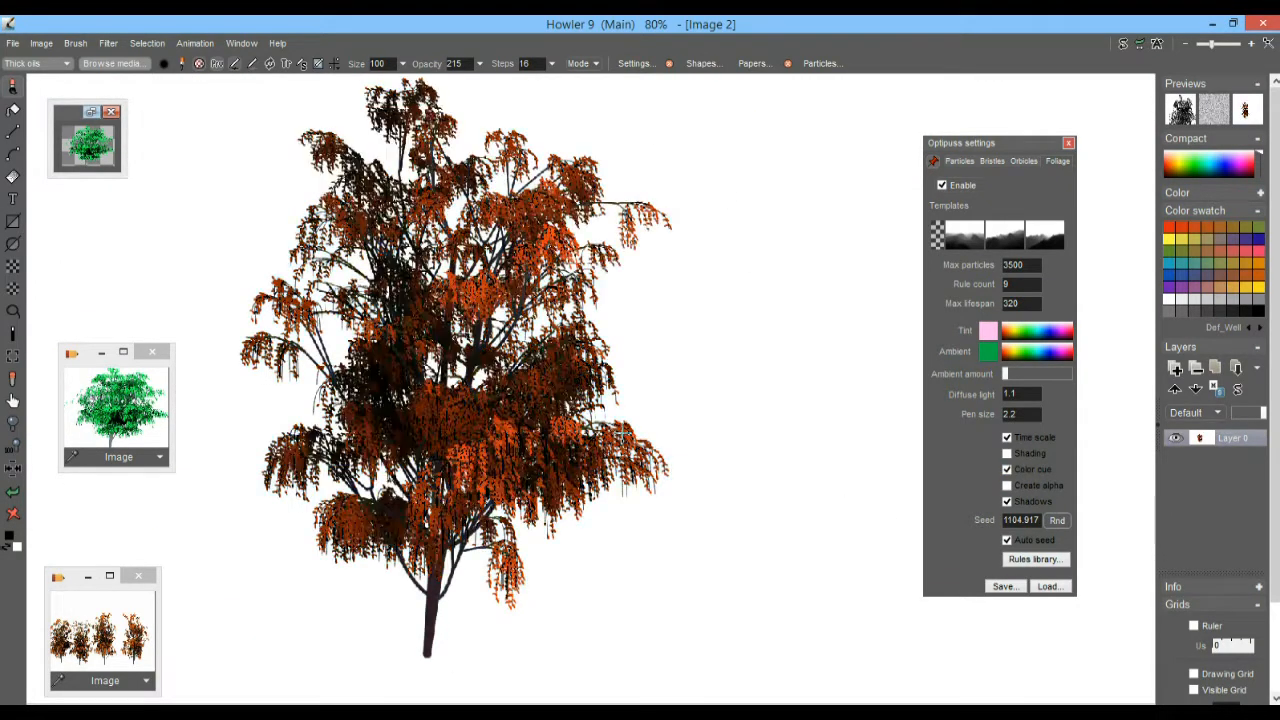
- Set a pale aqua ambient color, raise the ambient amount to about half, and paint a second willow beside the first
{"action": "left_click_drag", "start_coordinate": [1030, 360], "coordinate": [1036, 352]}
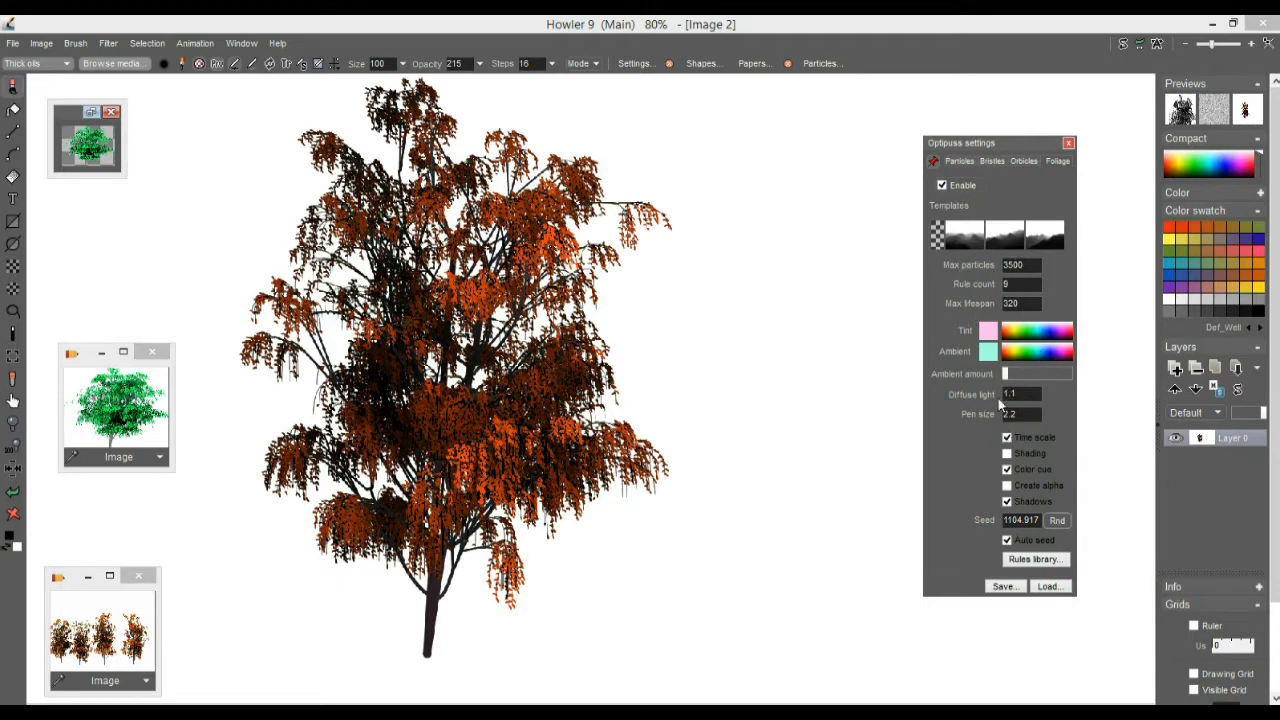
{"action": "left_click_drag", "start_coordinate": [1022, 372], "coordinate": [1049, 375]}
{"action": "left_click", "coordinate": [717, 601]}
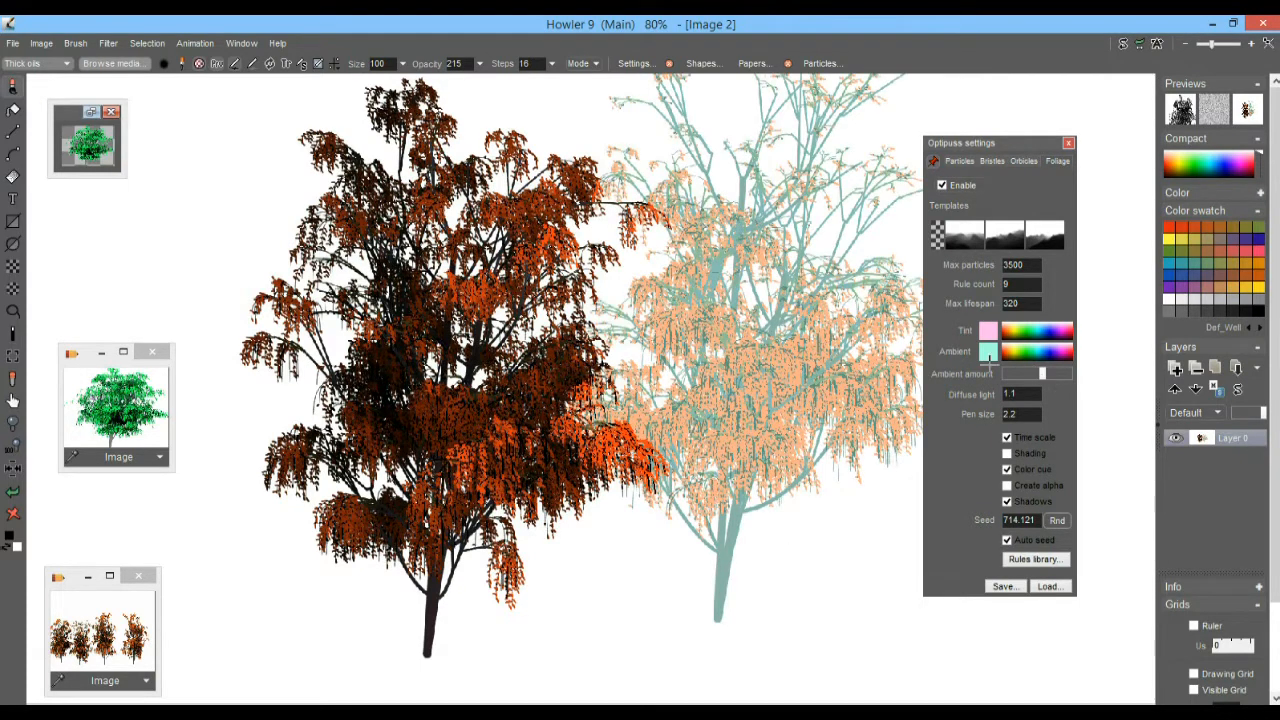
- Clear the canvas, pick a soft blue ambient color, lower the ambient amount to near minimum and paint a willow
{"action": "left_click", "coordinate": [14, 516]}
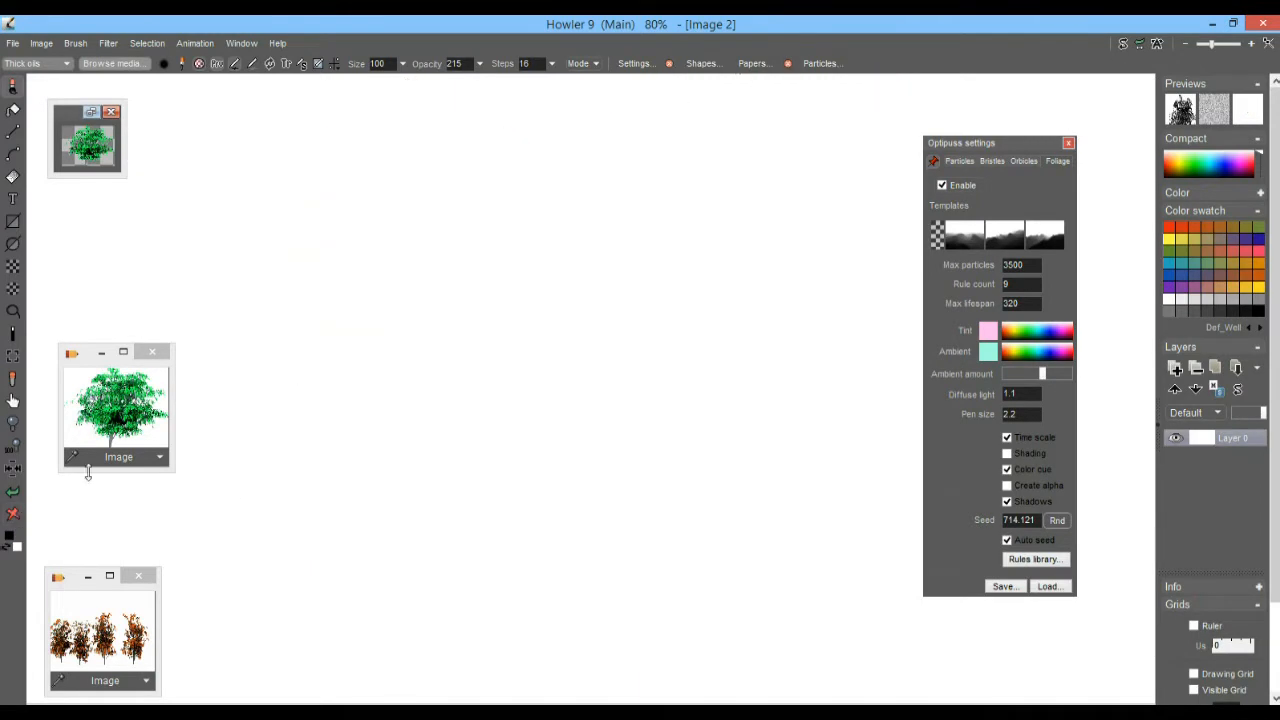
{"action": "left_click", "coordinate": [988, 352]}
{"action": "mouse_move", "coordinate": [1057, 336]}
{"action": "left_mouse_down"}
{"action": "mouse_move", "coordinate": [1058, 299]}
{"action": "mouse_move", "coordinate": [1054, 382]}
{"action": "left_mouse_up"}
{"action": "mouse_move", "coordinate": [914, 446]}
{"action": "left_mouse_down"}
{"action": "mouse_move", "coordinate": [938, 452]}
{"action": "mouse_move", "coordinate": [908, 445]}
{"action": "left_mouse_up"}
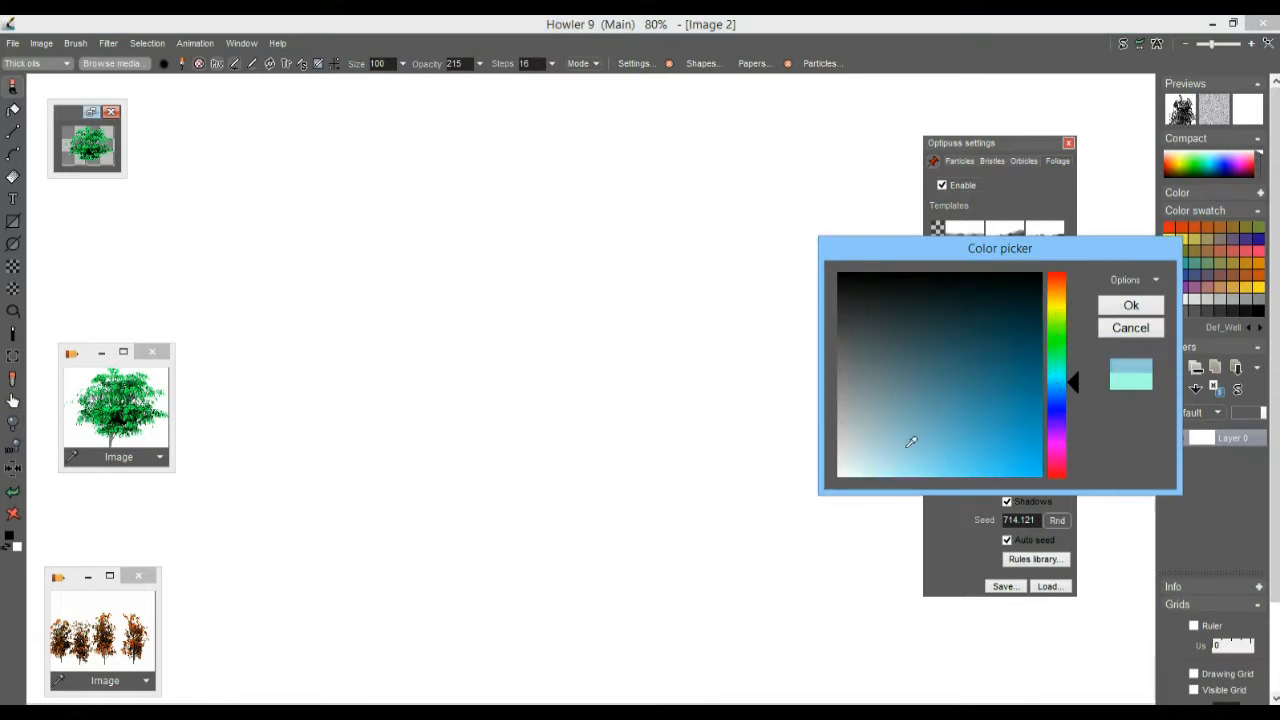
{"action": "left_click", "coordinate": [1130, 305]}
{"action": "left_click_drag", "start_coordinate": [1041, 374], "coordinate": [1010, 387]}
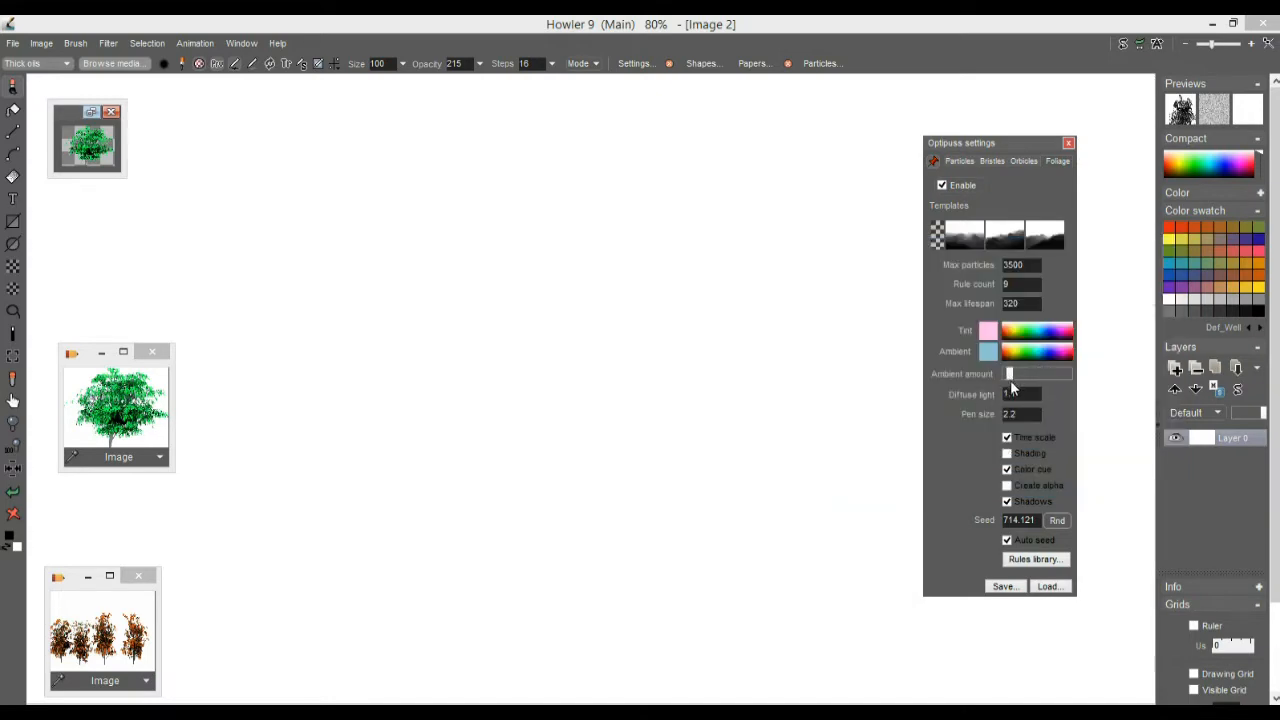
{"action": "left_click", "coordinate": [361, 640]}
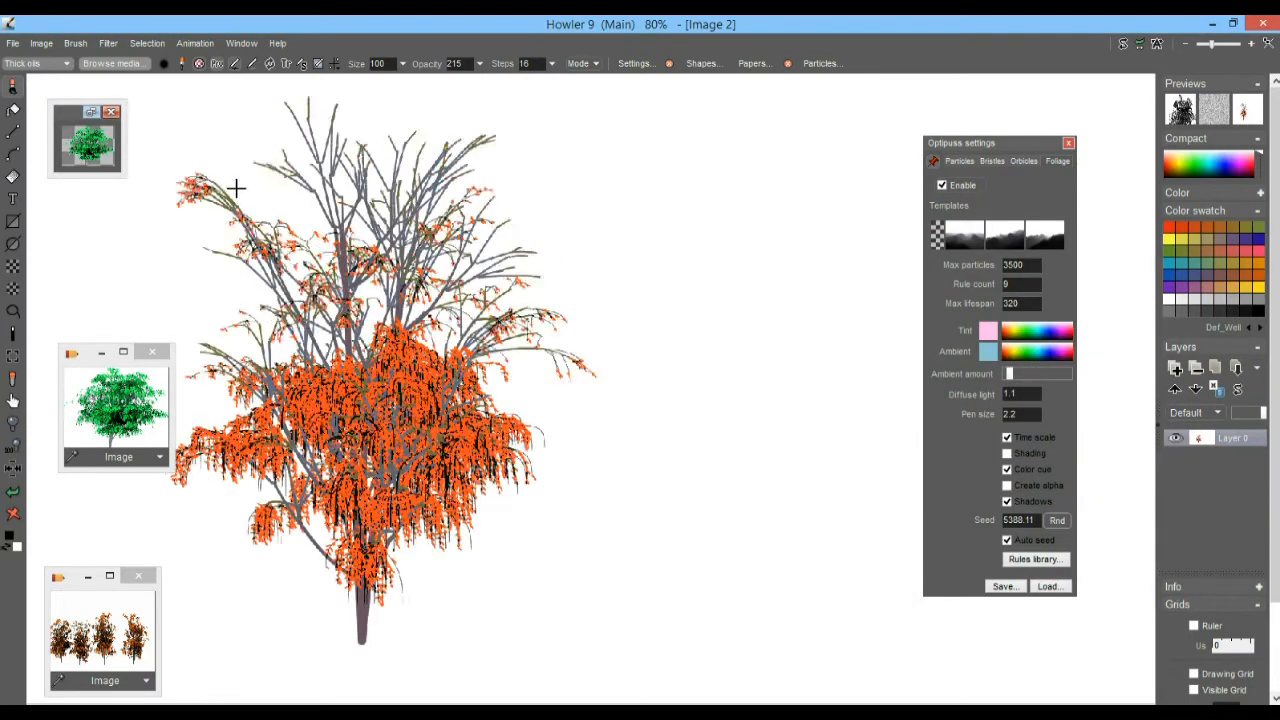
- Paint two more willows to the right of the first, with the ambient amount at about 40 percent and about three quarters
{"action": "left_click", "coordinate": [1032, 375]}
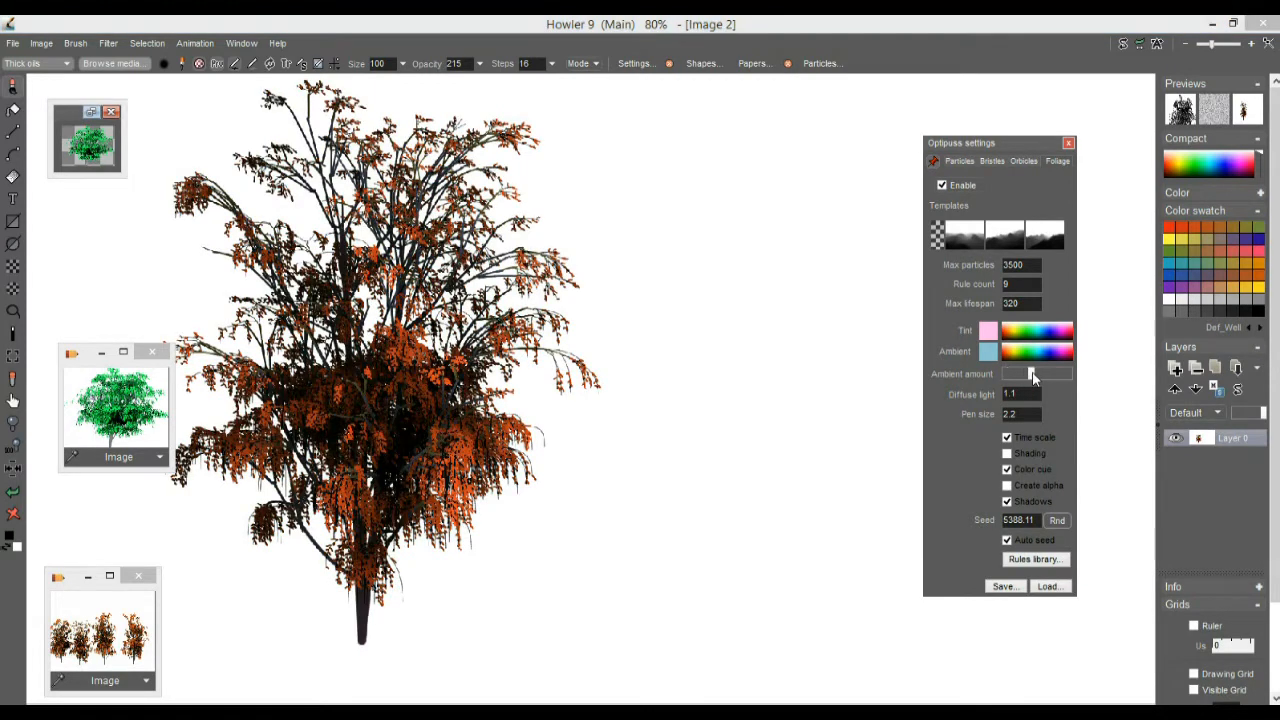
{"action": "left_click", "coordinate": [654, 640]}
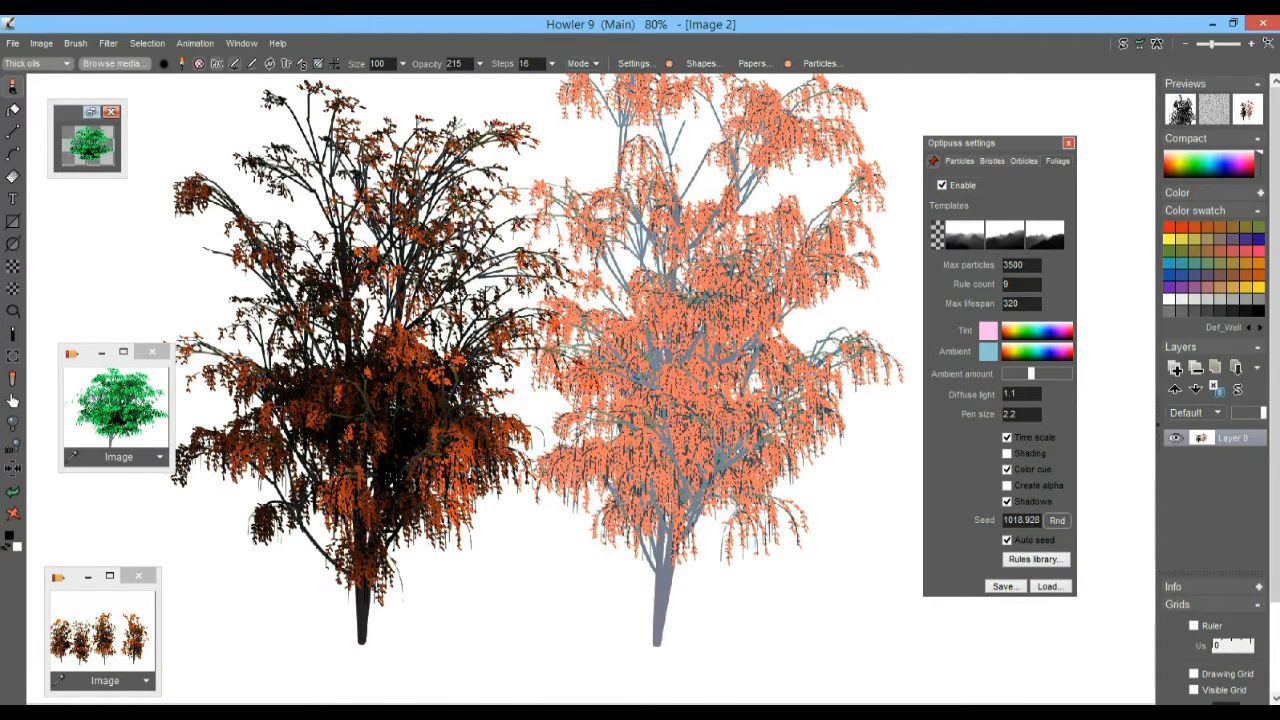
{"action": "left_click_drag", "start_coordinate": [1032, 152], "coordinate": [478, 199]}
{"action": "left_click", "coordinate": [500, 422]}
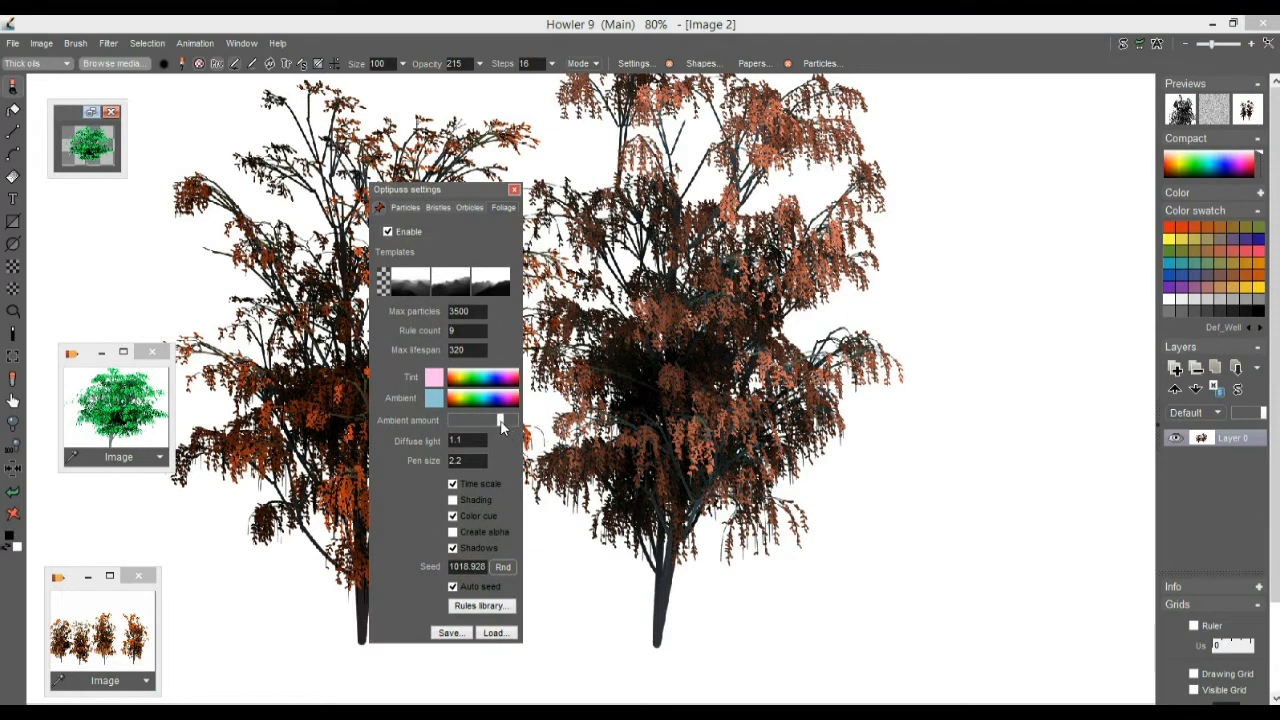
{"action": "left_click", "coordinate": [880, 624]}
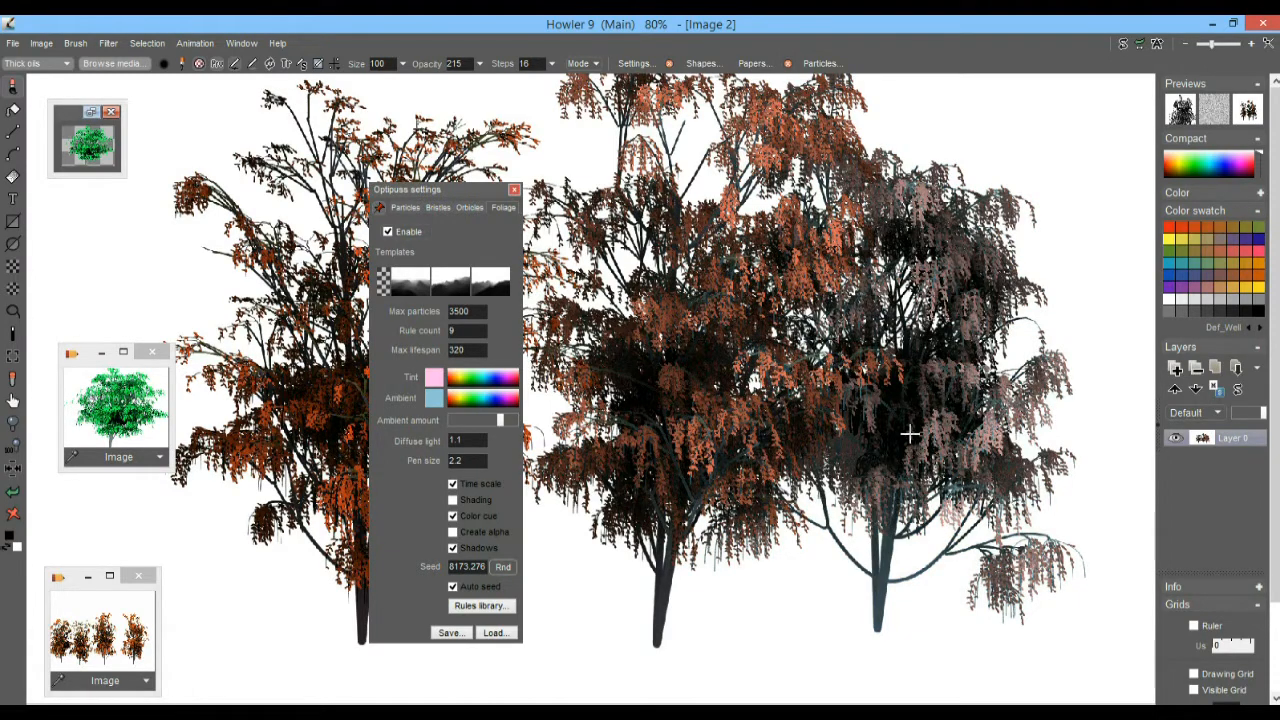
- Raise the ambient amount to maximum and paint a willow between the first two trees
{"action": "left_click_drag", "start_coordinate": [448, 195], "coordinate": [1018, 232]}
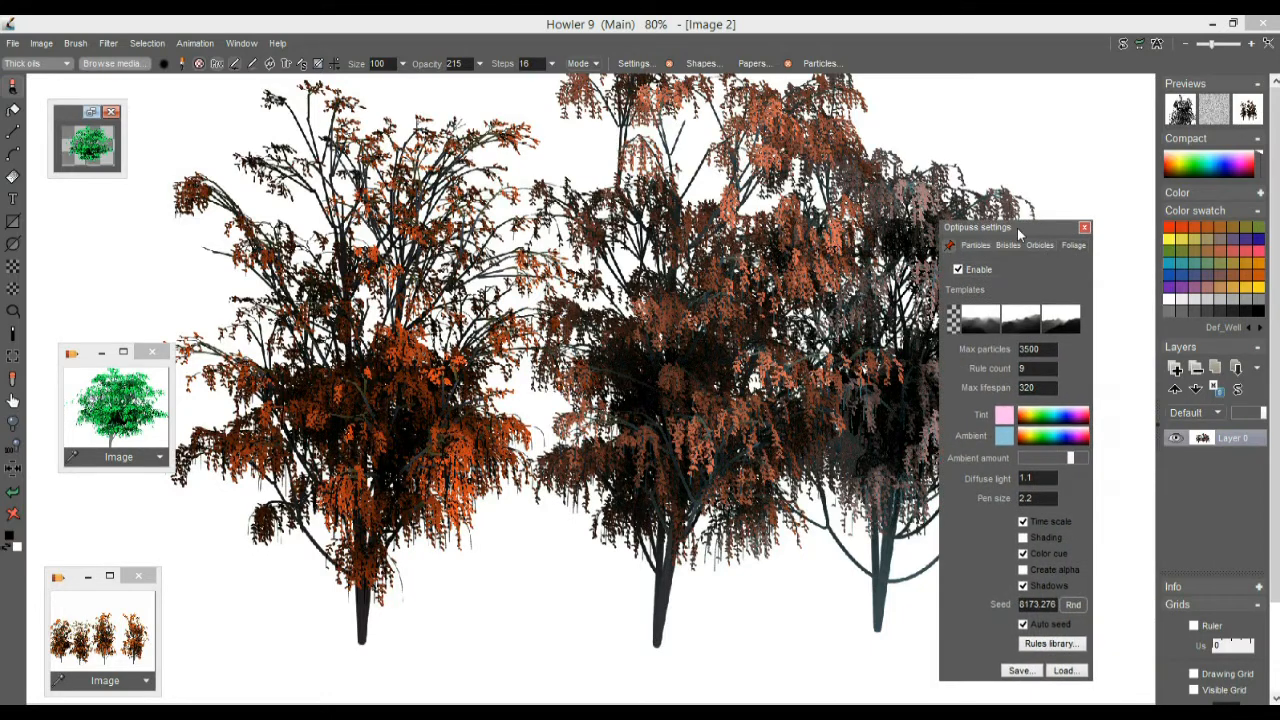
{"action": "left_click_drag", "start_coordinate": [1073, 458], "coordinate": [1088, 459]}
{"action": "left_click", "coordinate": [512, 632]}
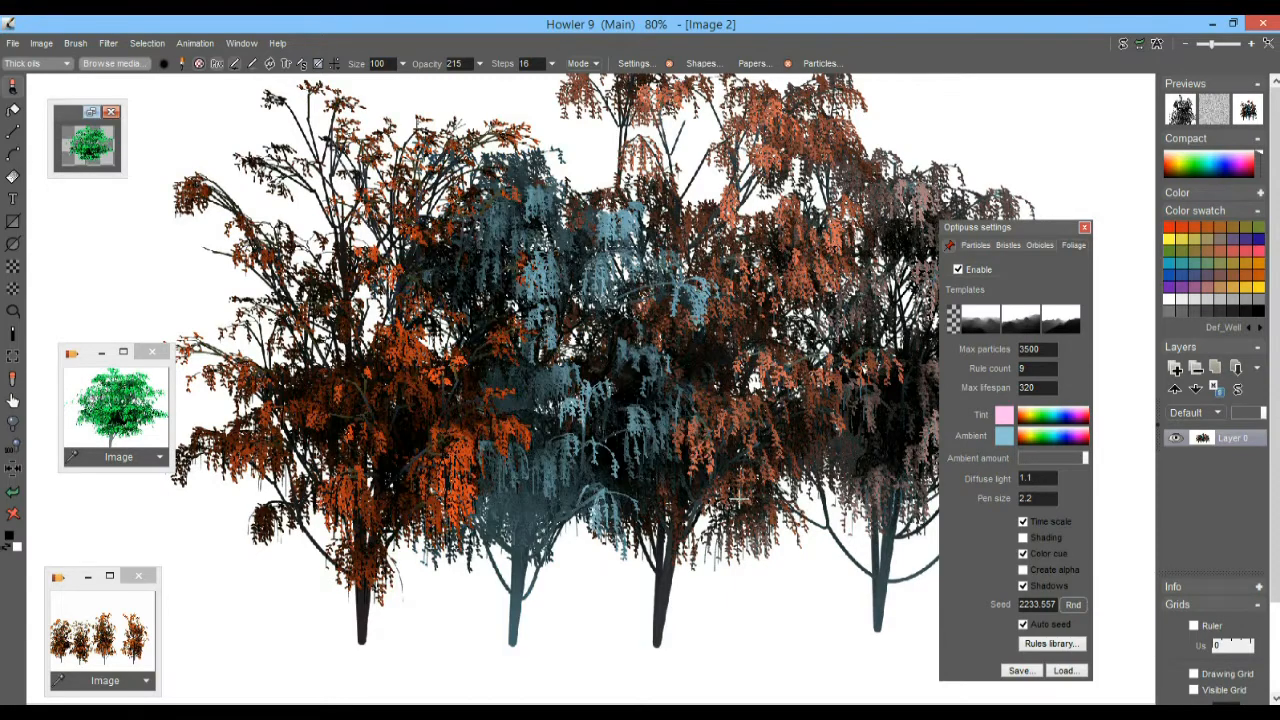
- Lower the ambient amount to about three quarters, clear the canvas and paint a single willow
{"action": "left_click_drag", "start_coordinate": [1040, 234], "coordinate": [222, 177]}
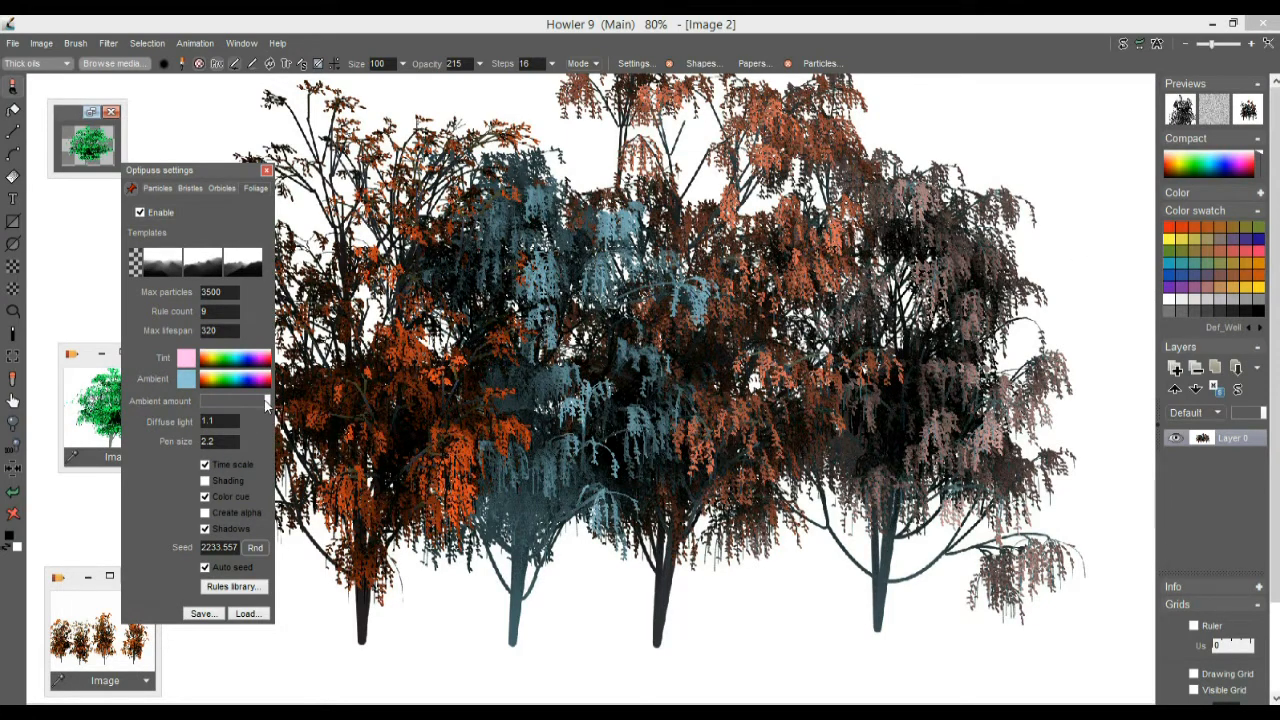
{"action": "mouse_move", "coordinate": [265, 402]}
{"action": "left_mouse_down"}
{"action": "mouse_move", "coordinate": [238, 407]}
{"action": "mouse_move", "coordinate": [252, 403]}
{"action": "left_mouse_up"}
{"action": "left_click", "coordinate": [13, 513]}
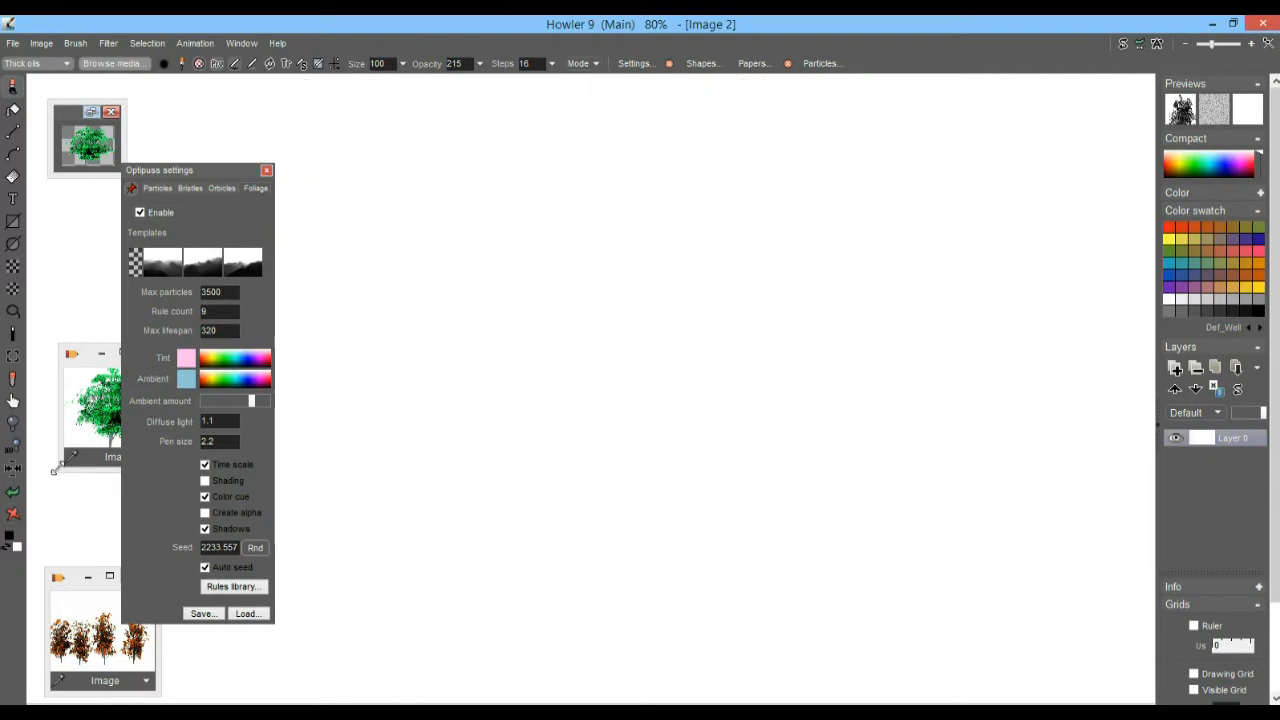
{"action": "mouse_move", "coordinate": [435, 612]}
{"action": "left_mouse_down"}
{"action": "mouse_move", "coordinate": [424, 401]}
{"action": "mouse_move", "coordinate": [435, 313]}
{"action": "left_mouse_up"}
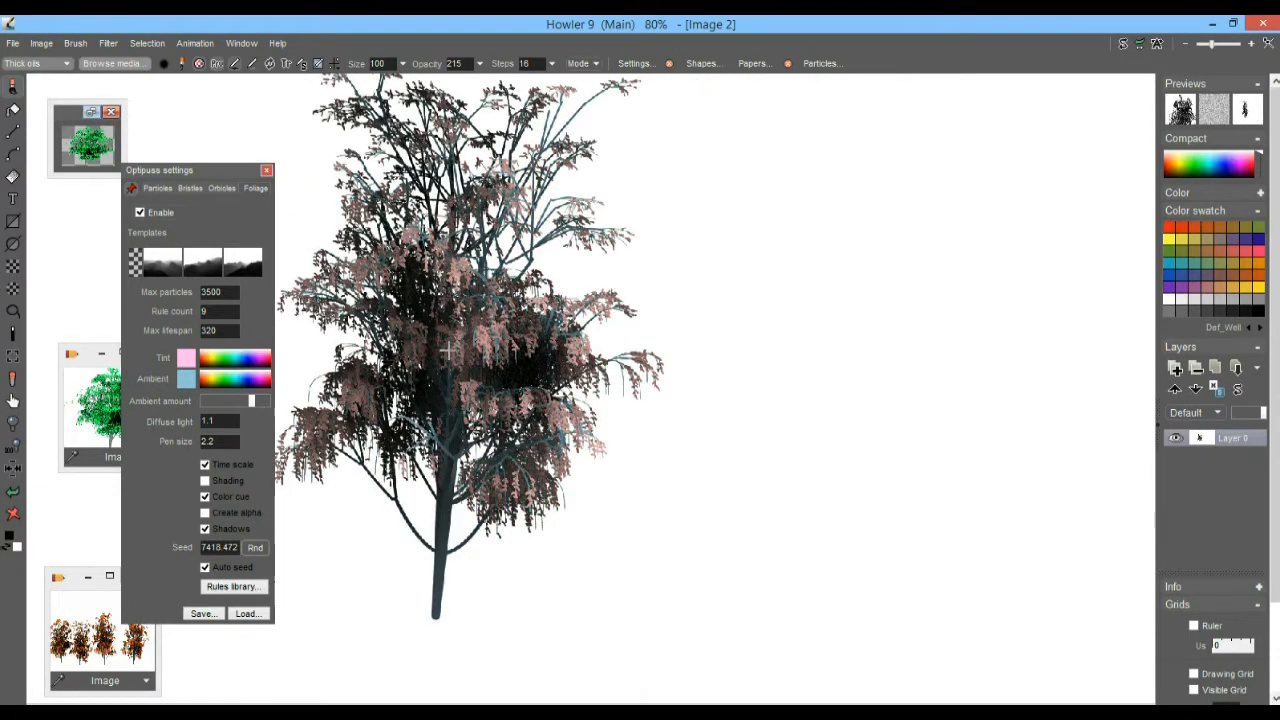
- Edit the diffuse light and paint a second willow, and set the diffuse light to 2 for a third one beside it
{"action": "left_click", "coordinate": [210, 420]}
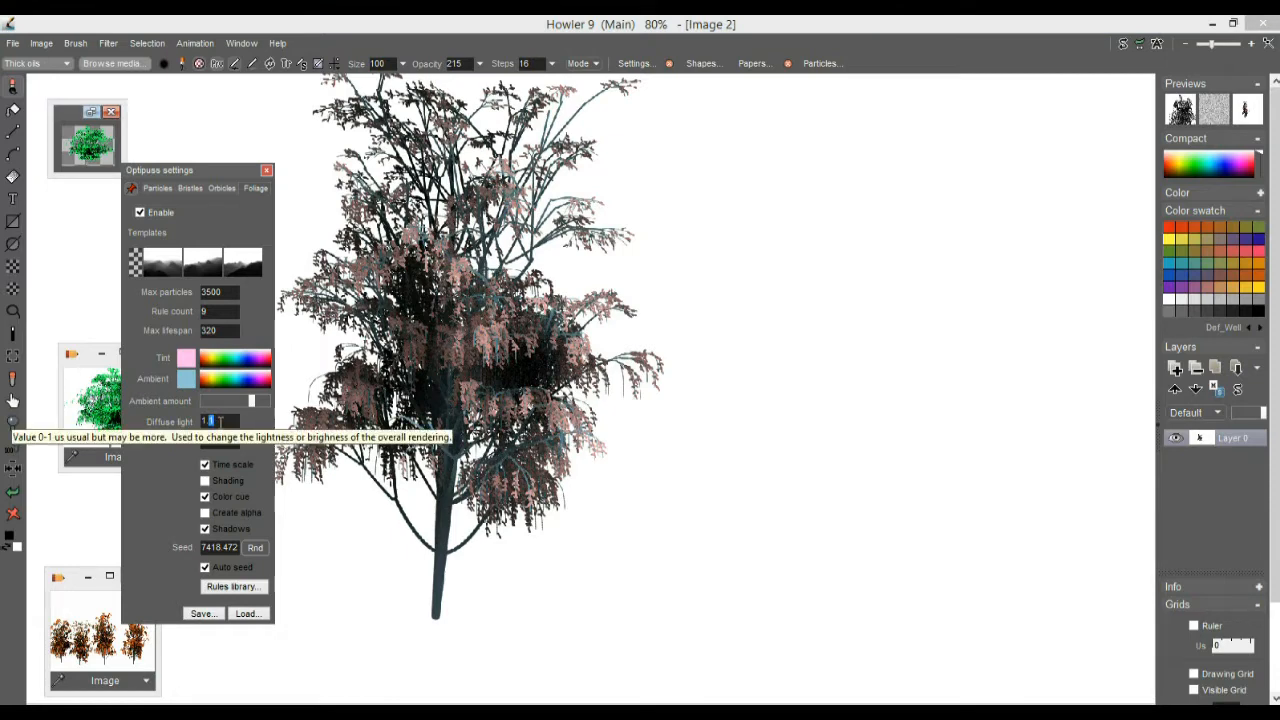
{"action": "left_click", "coordinate": [747, 601]}
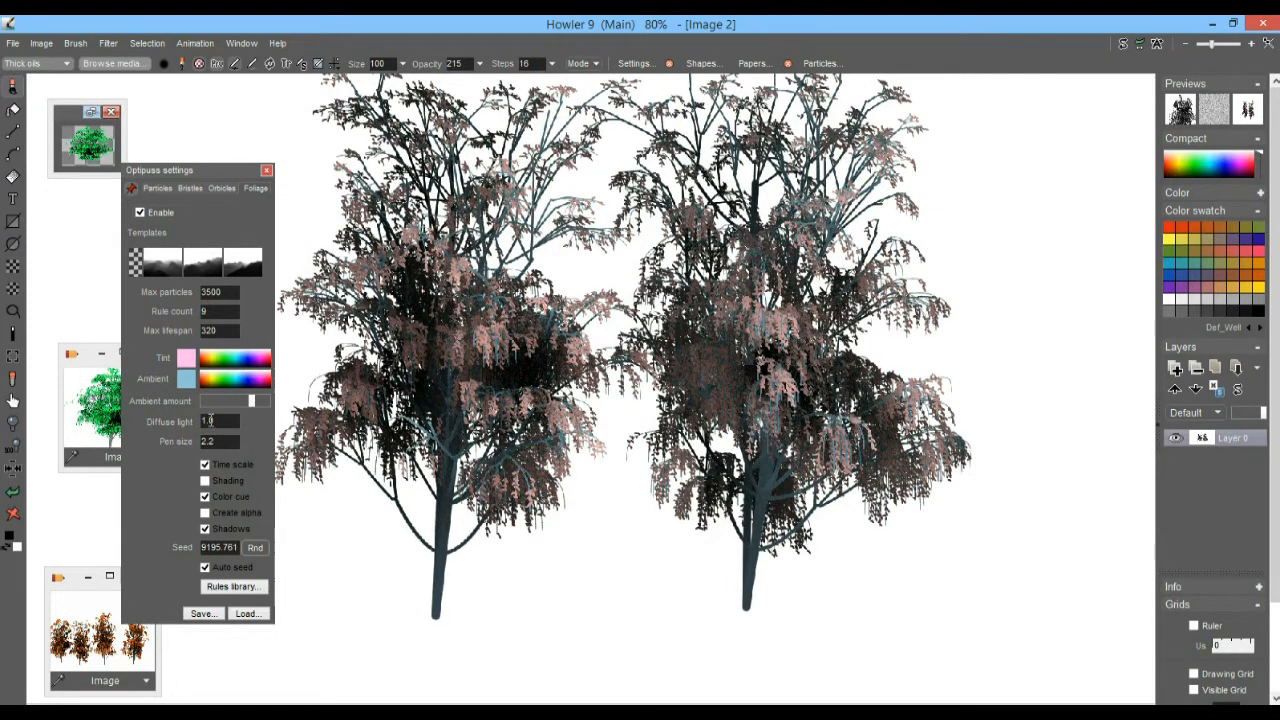
{"action": "type", "text": "2"}
{"action": "left_click", "coordinate": [954, 627]}
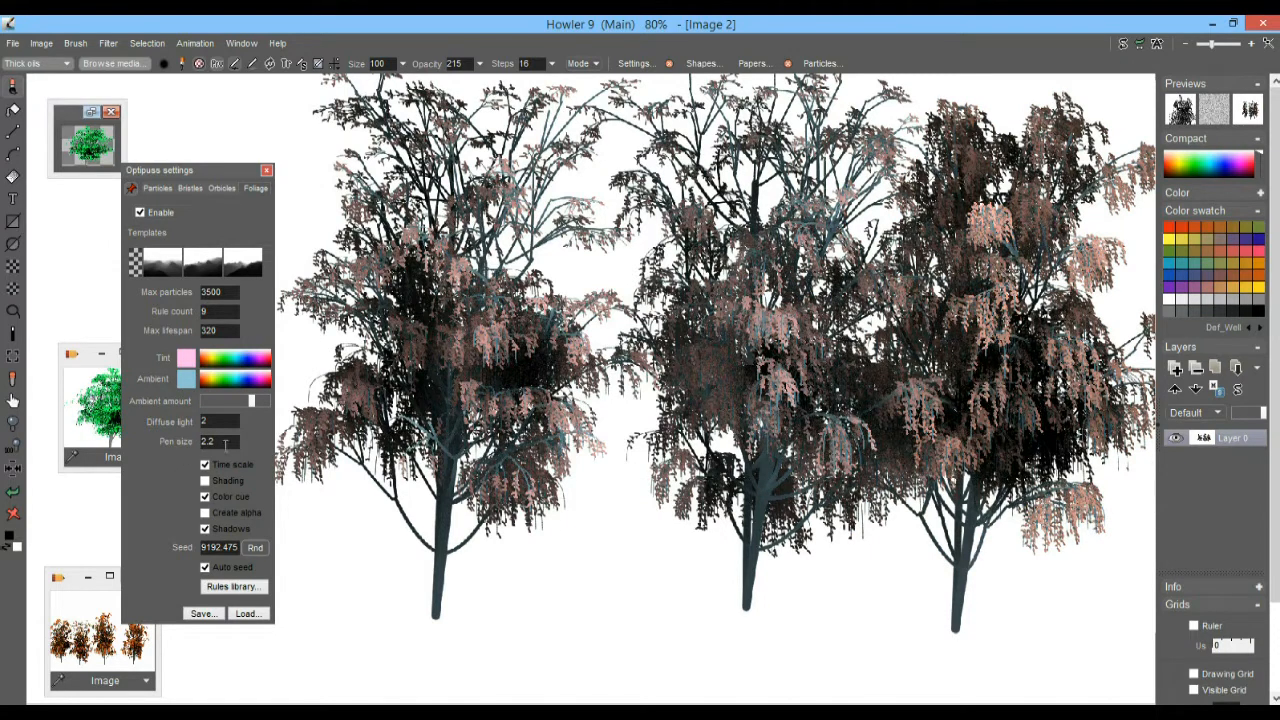
- Clear the canvas and paint two willows side by side with the diffuse light of 2
{"action": "left_click", "coordinate": [12, 515]}
{"action": "left_click", "coordinate": [414, 631]}
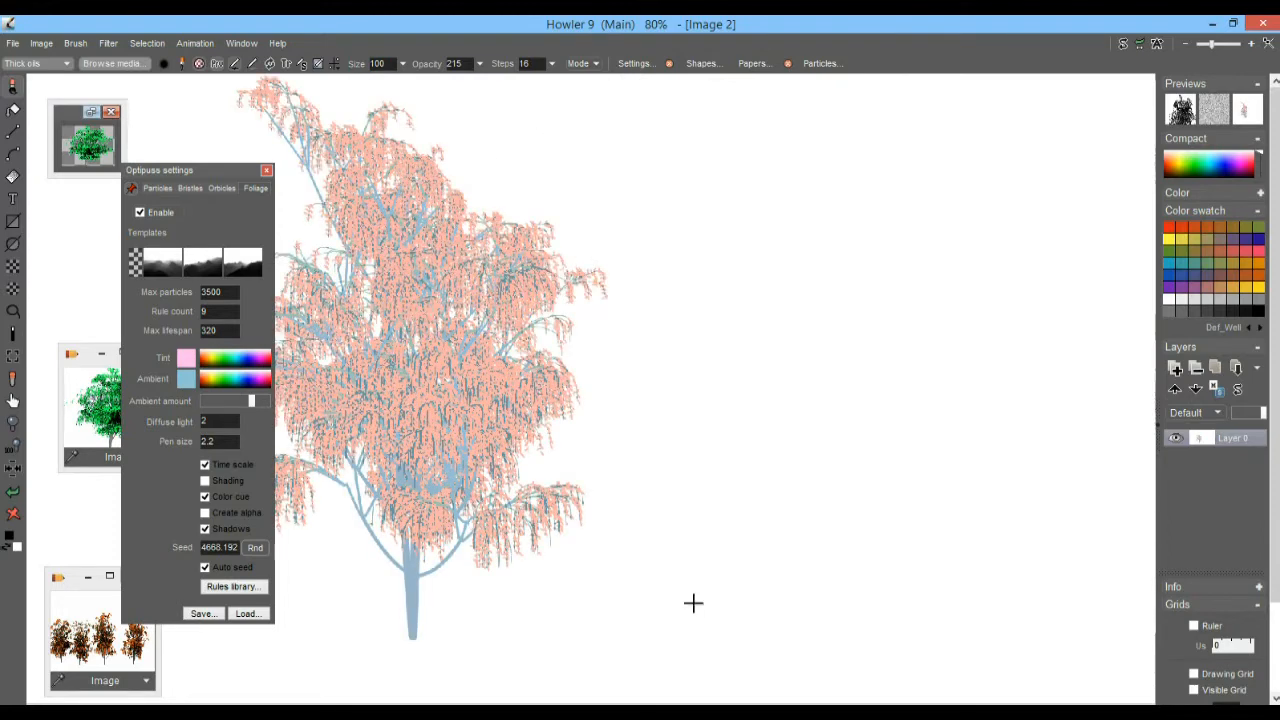
{"action": "left_click", "coordinate": [674, 655]}
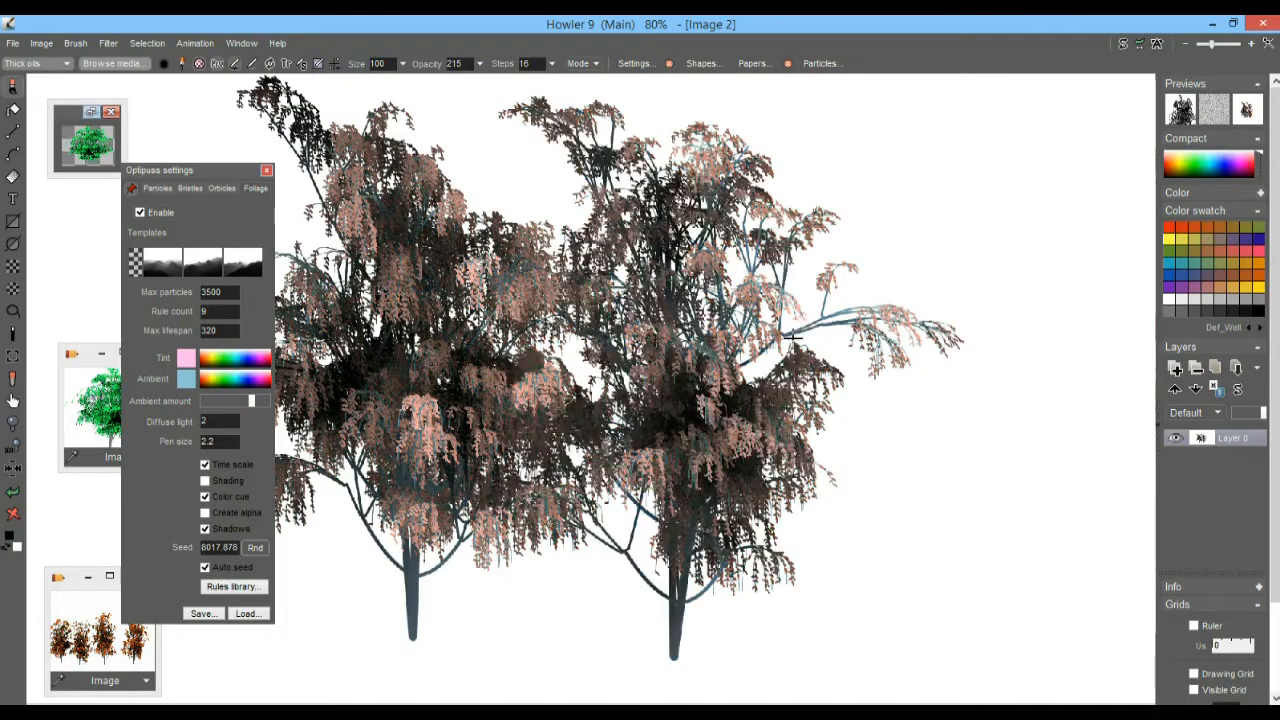
- Set the pen size to 1 and paint a willow overlapping the right tree's outer branches
{"action": "scroll", "coordinate": [765, 315], "scroll_direction": "up", "scroll_amount": 5}
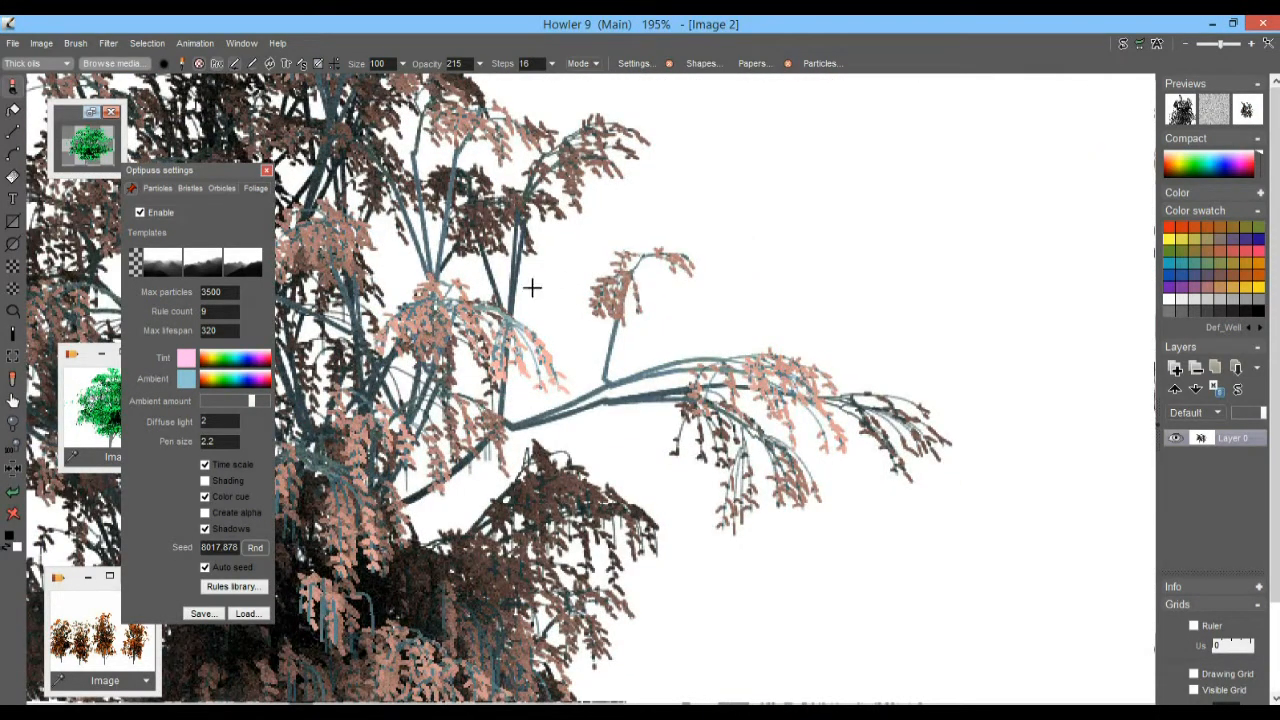
{"action": "left_click_drag", "start_coordinate": [580, 274], "coordinate": [711, 306]}
{"action": "scroll", "coordinate": [660, 306], "scroll_direction": "up", "scroll_amount": 3}
{"action": "scroll", "coordinate": [620, 318], "scroll_direction": "down", "scroll_amount": 3}
{"action": "scroll", "coordinate": [597, 320], "scroll_direction": "down", "scroll_amount": 1}
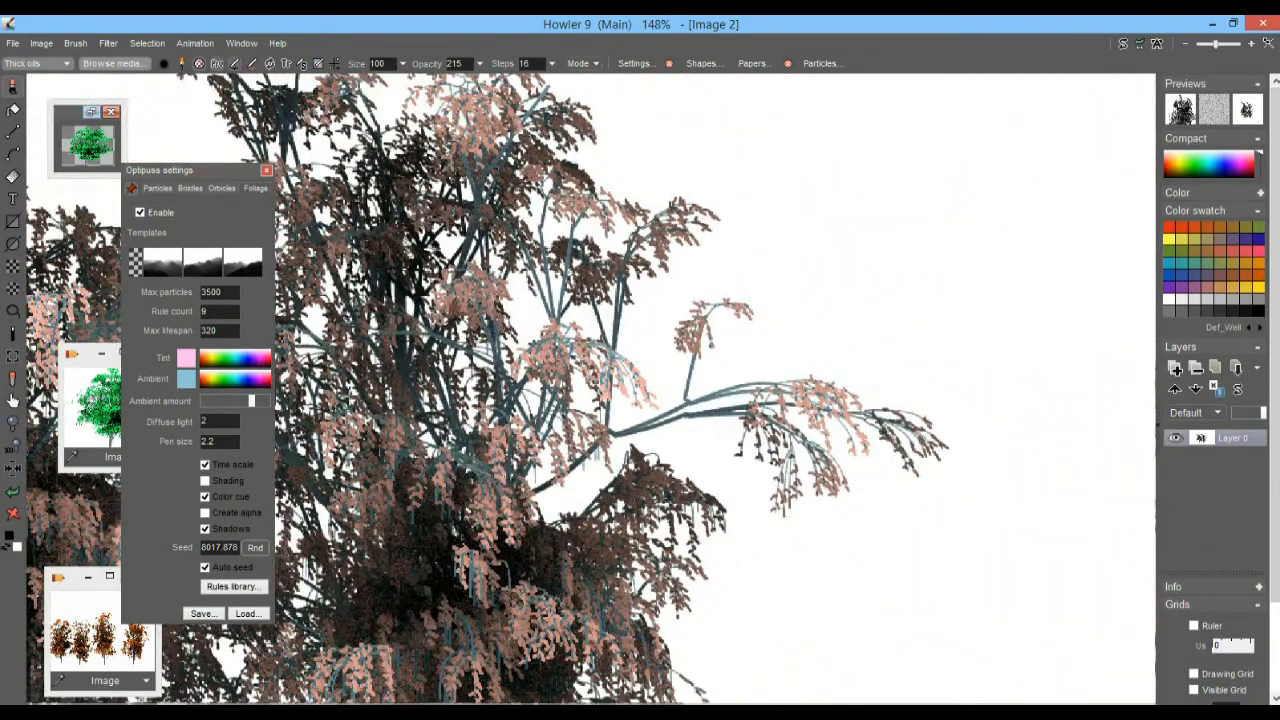
{"action": "left_click", "coordinate": [226, 441]}
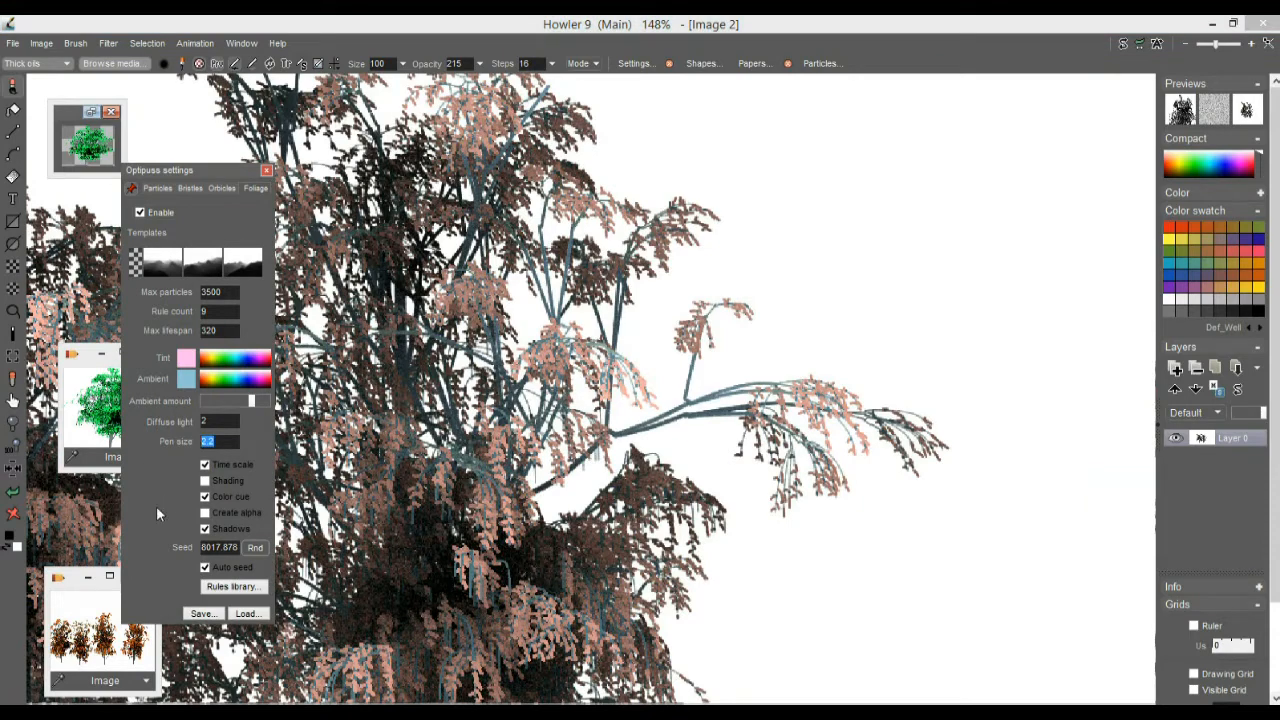
{"action": "type", "text": "1"}
{"action": "left_click", "coordinate": [788, 588]}
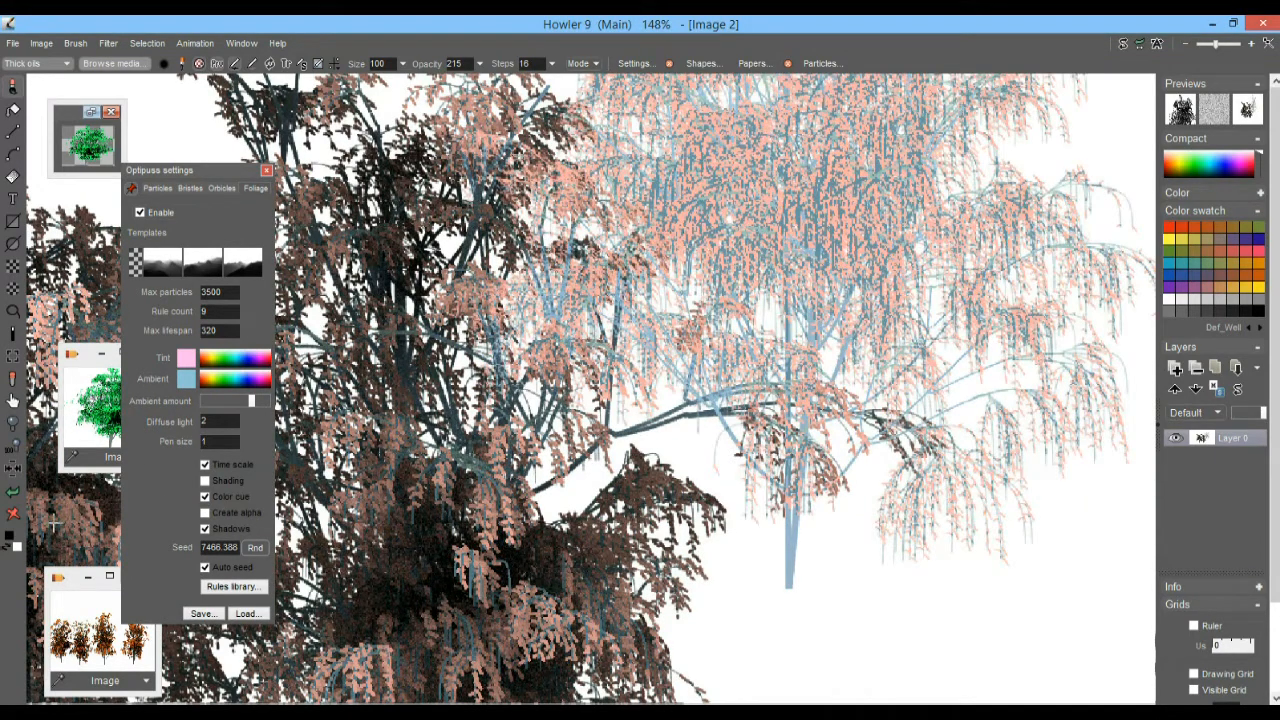
- Clear the canvas and paint a fine-branched willow with pen size 1 near the canvas's right side
{"action": "left_click", "coordinate": [13, 514]}
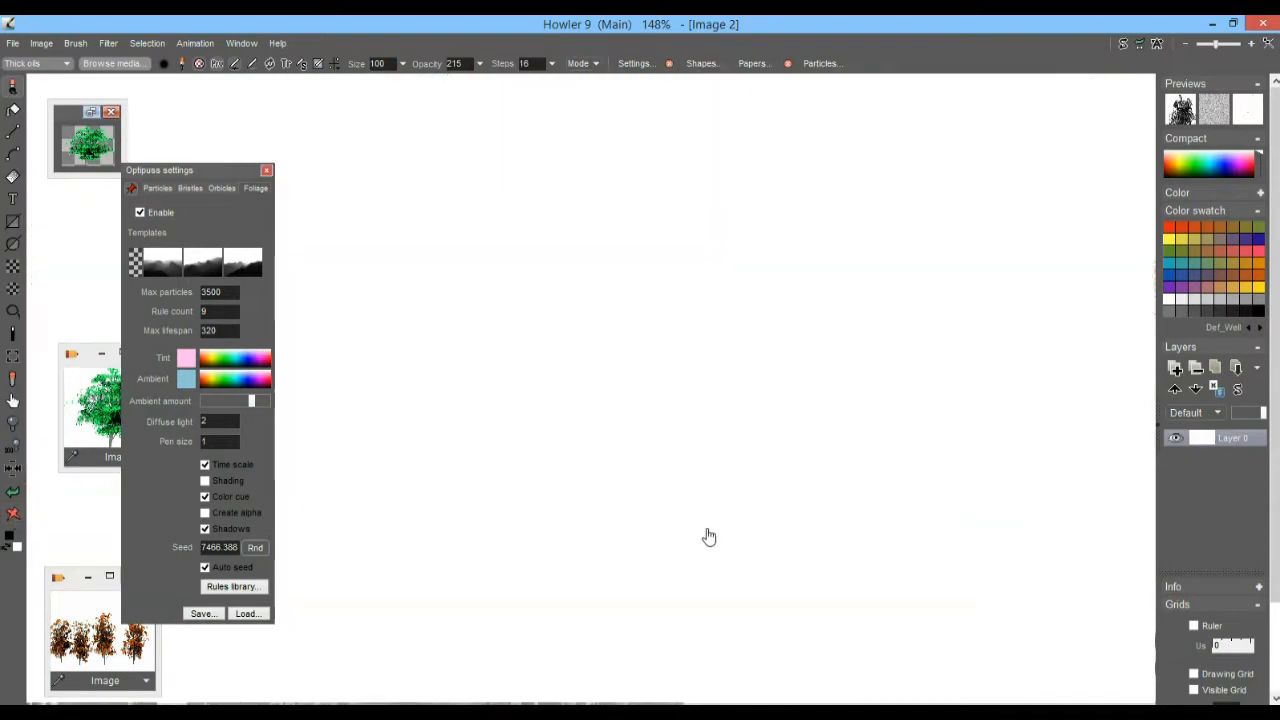
{"action": "left_click_drag", "start_coordinate": [893, 512], "coordinate": [713, 546]}
{"action": "left_click_drag", "start_coordinate": [553, 533], "coordinate": [797, 498]}
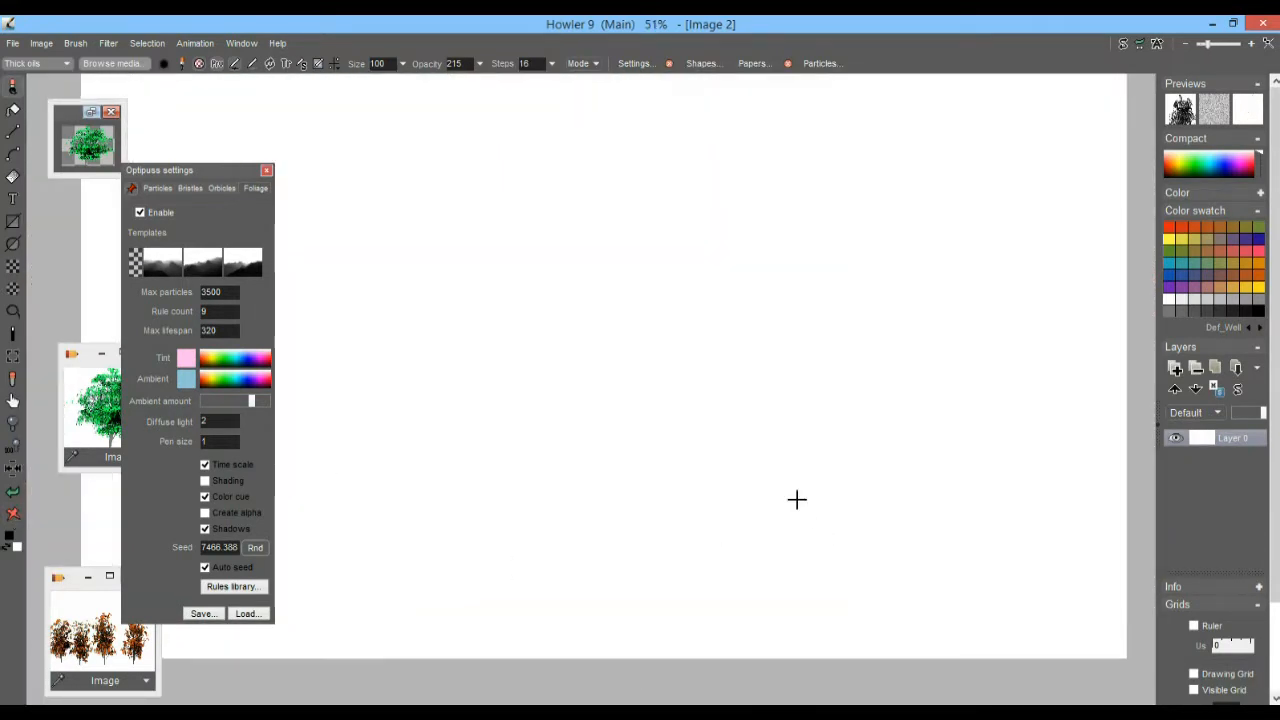
{"action": "left_click", "coordinate": [892, 606]}
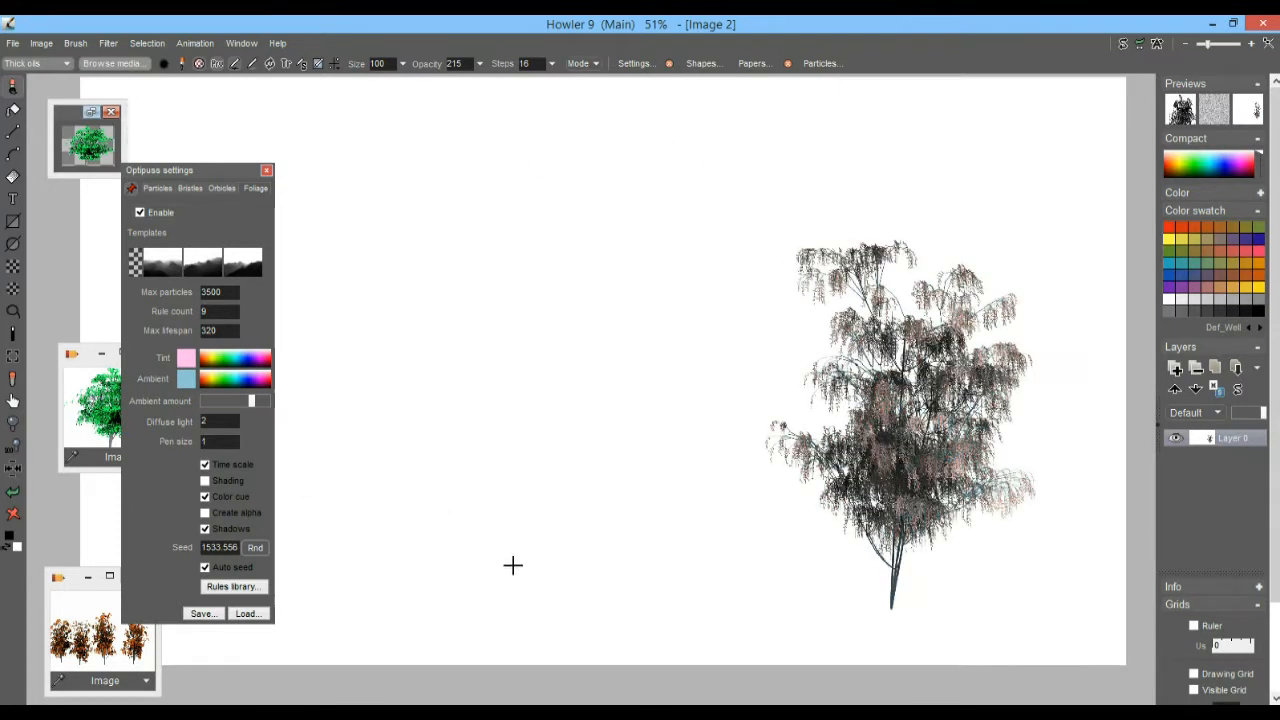
- Paint a willow with pen size 2 mid-canvas and another with pen size 5 to its left
{"action": "double_click", "coordinate": [218, 440]}
{"action": "type", "text": "2"}
{"action": "left_click", "coordinate": [595, 610]}
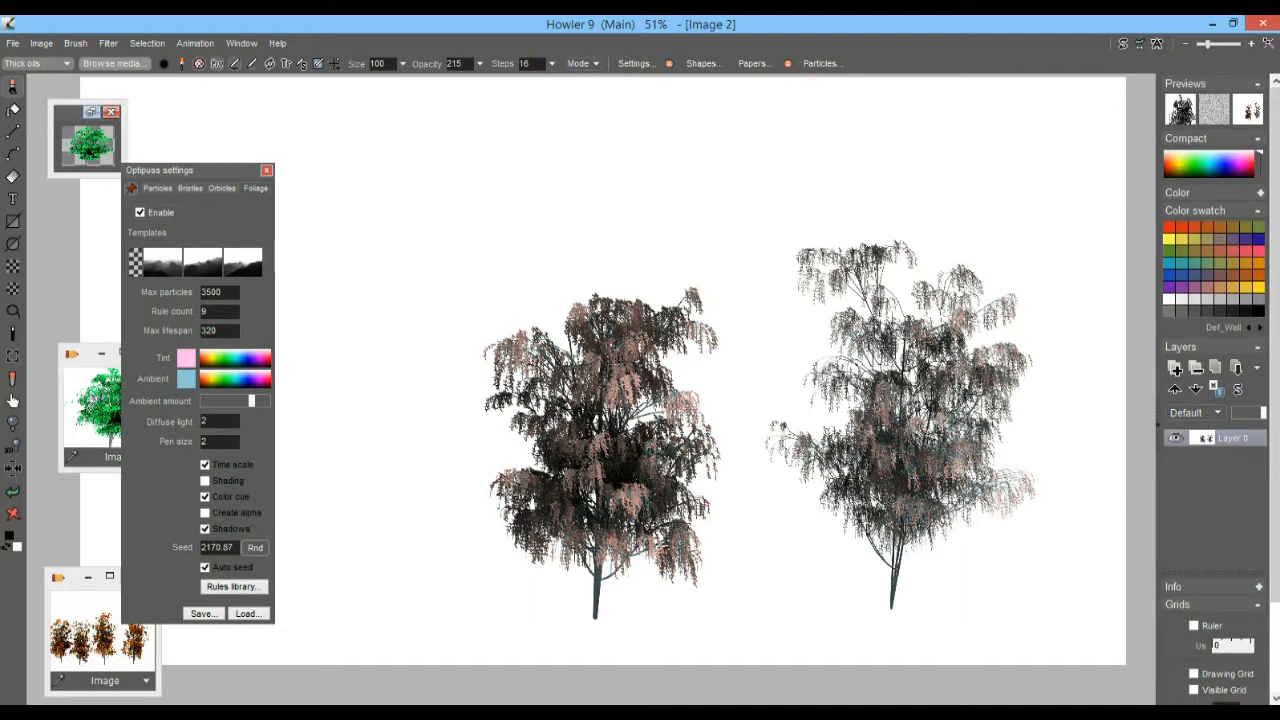
{"action": "left_click", "coordinate": [224, 441]}
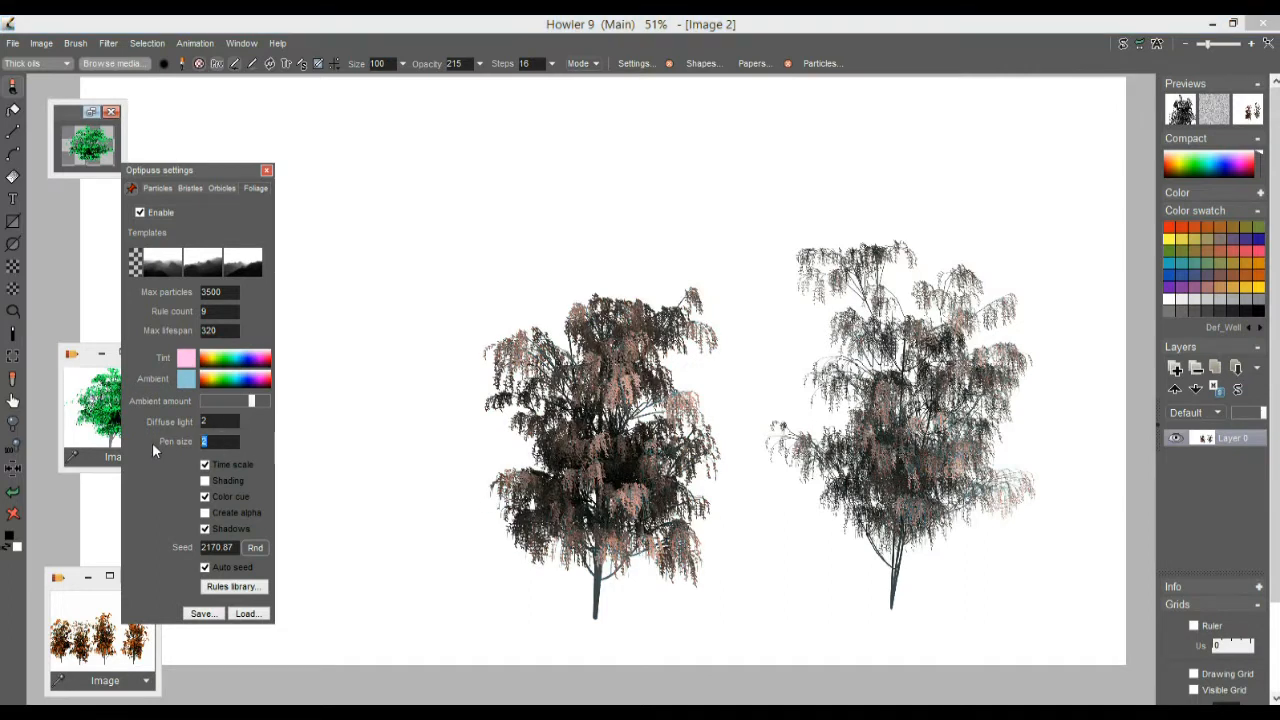
{"action": "type", "text": "5"}
{"action": "left_click", "coordinate": [362, 596]}
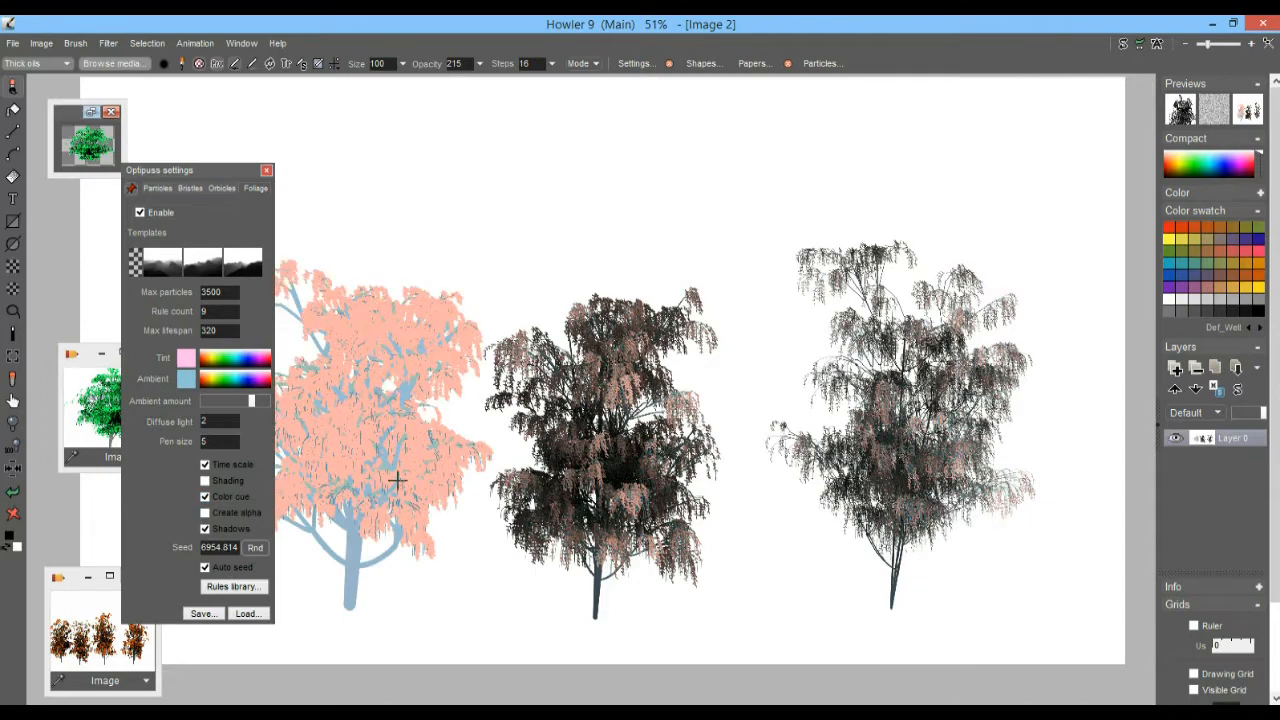
- Set the pen size to 0.1 and paint a willow in the gap between the middle and right trees
{"action": "mouse_move", "coordinate": [372, 470]}
{"action": "left_mouse_down"}
{"action": "mouse_move", "coordinate": [587, 429]}
{"action": "mouse_move", "coordinate": [591, 465]}
{"action": "left_mouse_up"}
{"action": "scroll", "coordinate": [600, 460], "scroll_direction": "up", "scroll_amount": 3}
{"action": "scroll", "coordinate": [704, 417], "scroll_direction": "up", "scroll_amount": 1}
{"action": "left_click_drag", "start_coordinate": [892, 476], "coordinate": [397, 462]}
{"action": "left_click_drag", "start_coordinate": [760, 487], "coordinate": [345, 440]}
{"action": "left_click", "coordinate": [218, 440]}
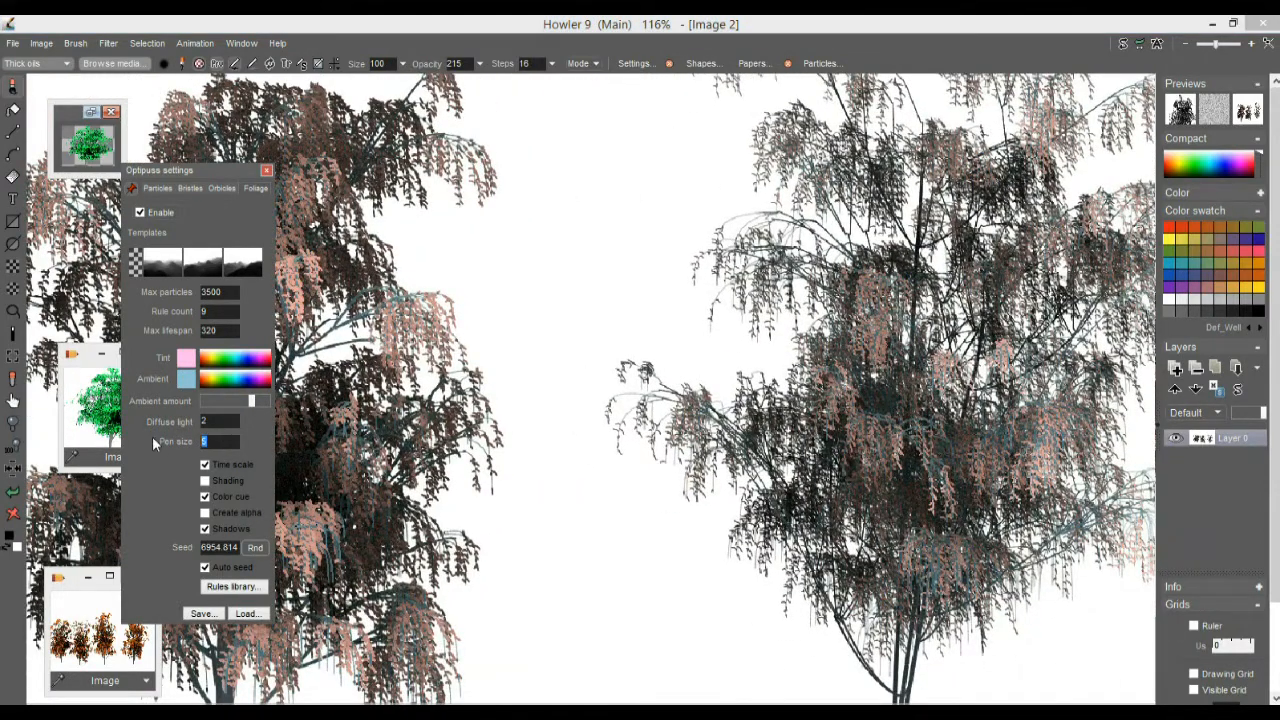
{"action": "type", "text": "0.1"}
{"action": "mouse_move", "coordinate": [574, 606]}
{"action": "left_mouse_down"}
{"action": "mouse_move", "coordinate": [546, 494]}
{"action": "mouse_move", "coordinate": [581, 378]}
{"action": "mouse_move", "coordinate": [605, 411]}
{"action": "left_mouse_up"}
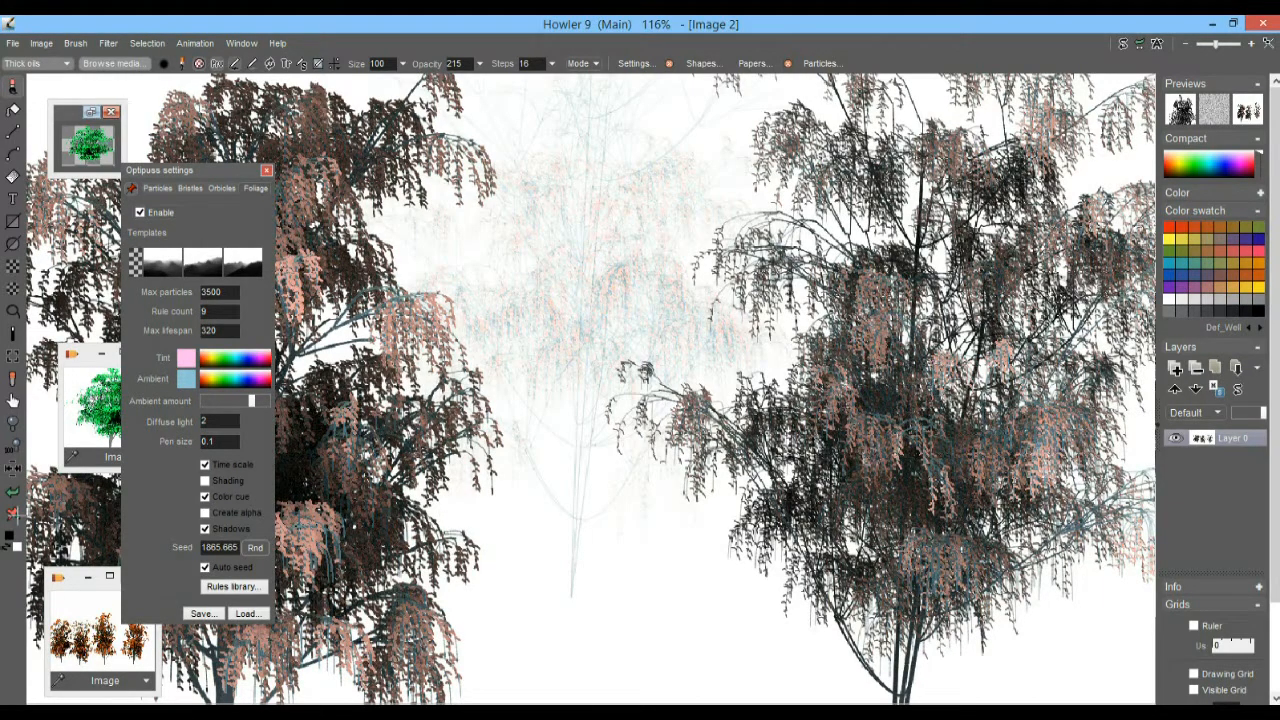
- Clear the canvas, paint a willow with pen size 0.1, and paint another beside it with pen size 0.4
{"action": "left_click", "coordinate": [15, 516]}
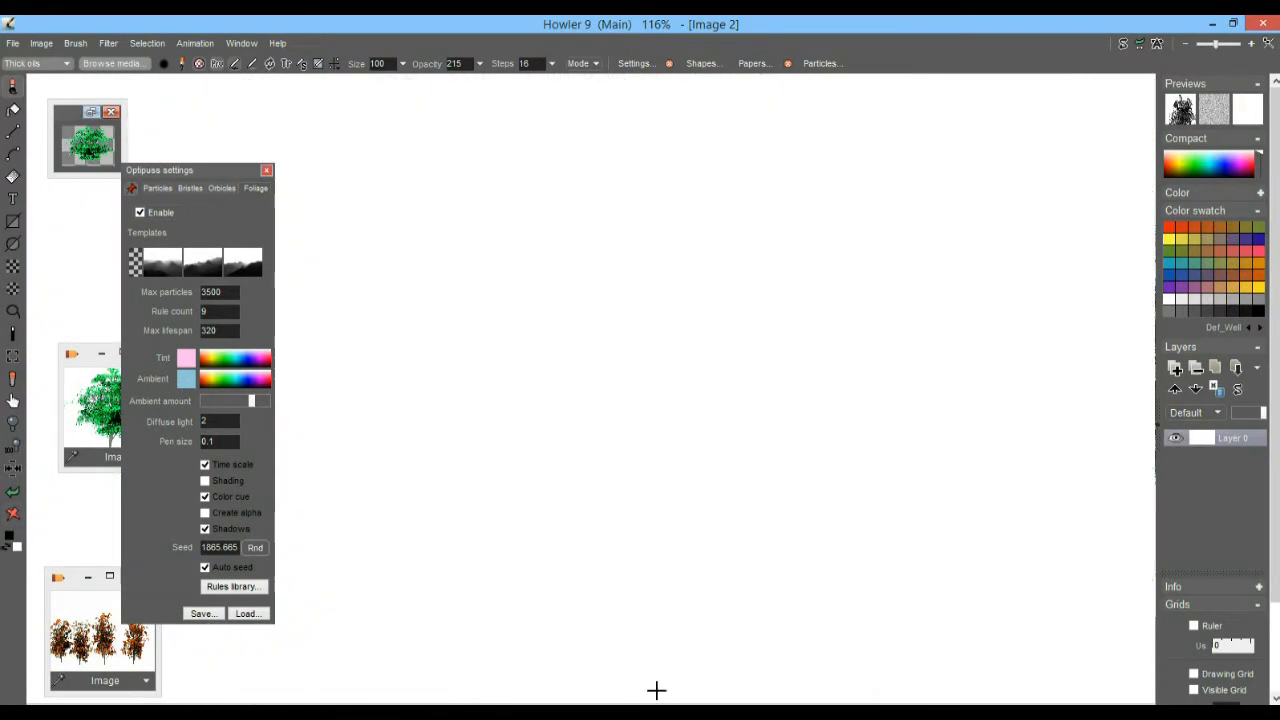
{"action": "mouse_move", "coordinate": [514, 606]}
{"action": "left_mouse_down"}
{"action": "mouse_move", "coordinate": [549, 317]}
{"action": "mouse_move", "coordinate": [640, 263]}
{"action": "left_mouse_up"}
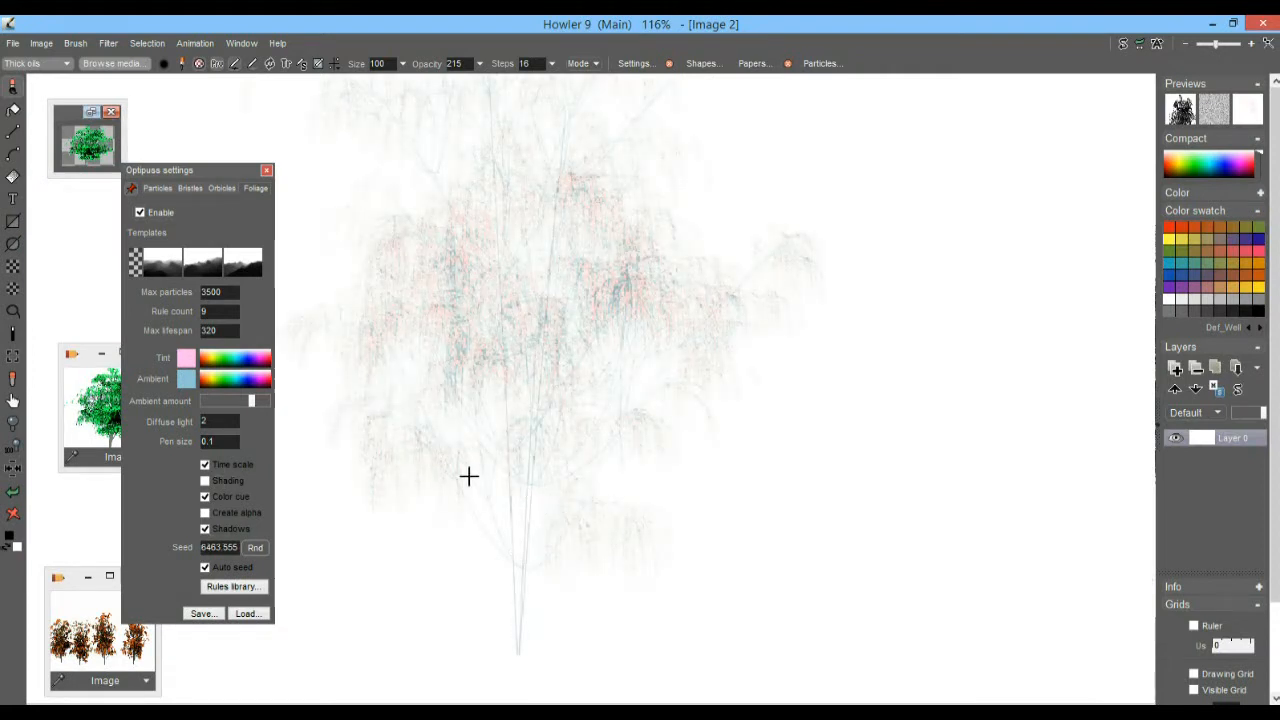
{"action": "left_click", "coordinate": [220, 441]}
{"action": "type", "text": "0.4"}
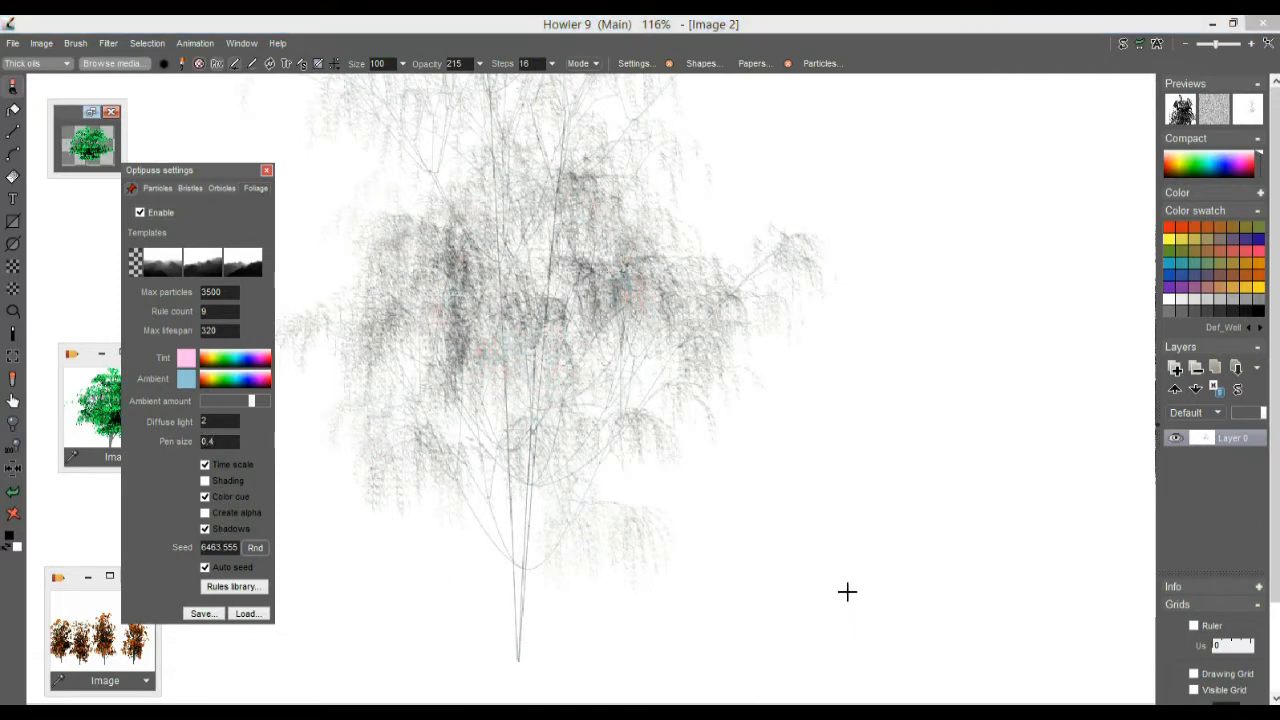
{"action": "left_click", "coordinate": [840, 596]}
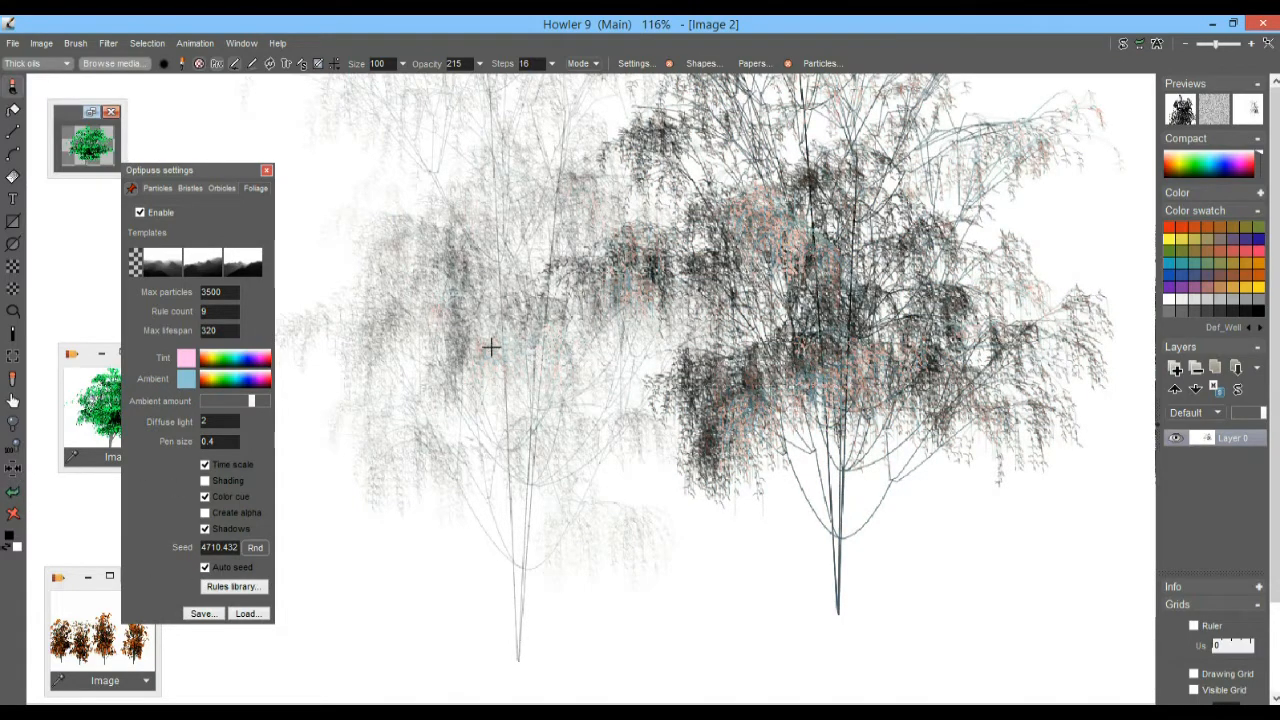
- Set the pen size to 2.1, clear the canvas and paint a single willow
{"action": "left_click_drag", "start_coordinate": [224, 440], "coordinate": [152, 441]}
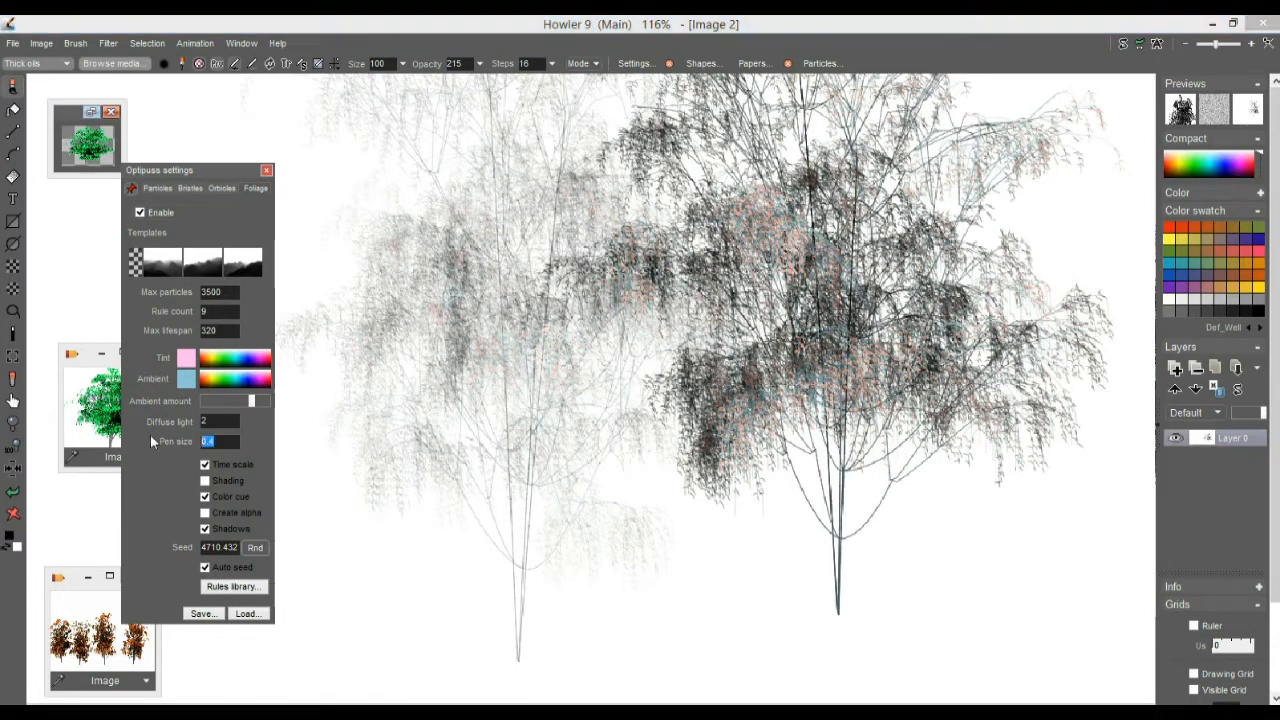
{"action": "type", "text": "2.1"}
{"action": "left_click", "coordinate": [13, 514]}
{"action": "left_click", "coordinate": [465, 614]}
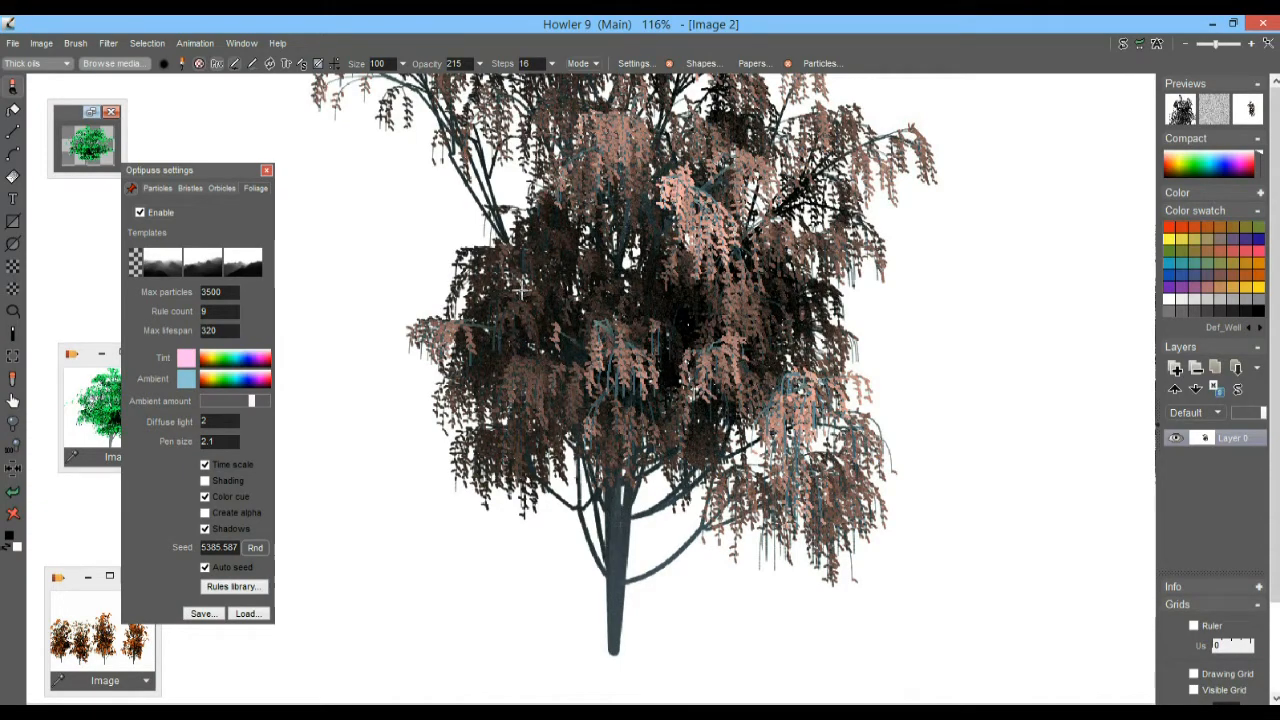
- Examine the willow's outer branches and hanging leaf strands up close
{"action": "scroll", "coordinate": [565, 404], "scroll_direction": "up", "scroll_amount": 5}
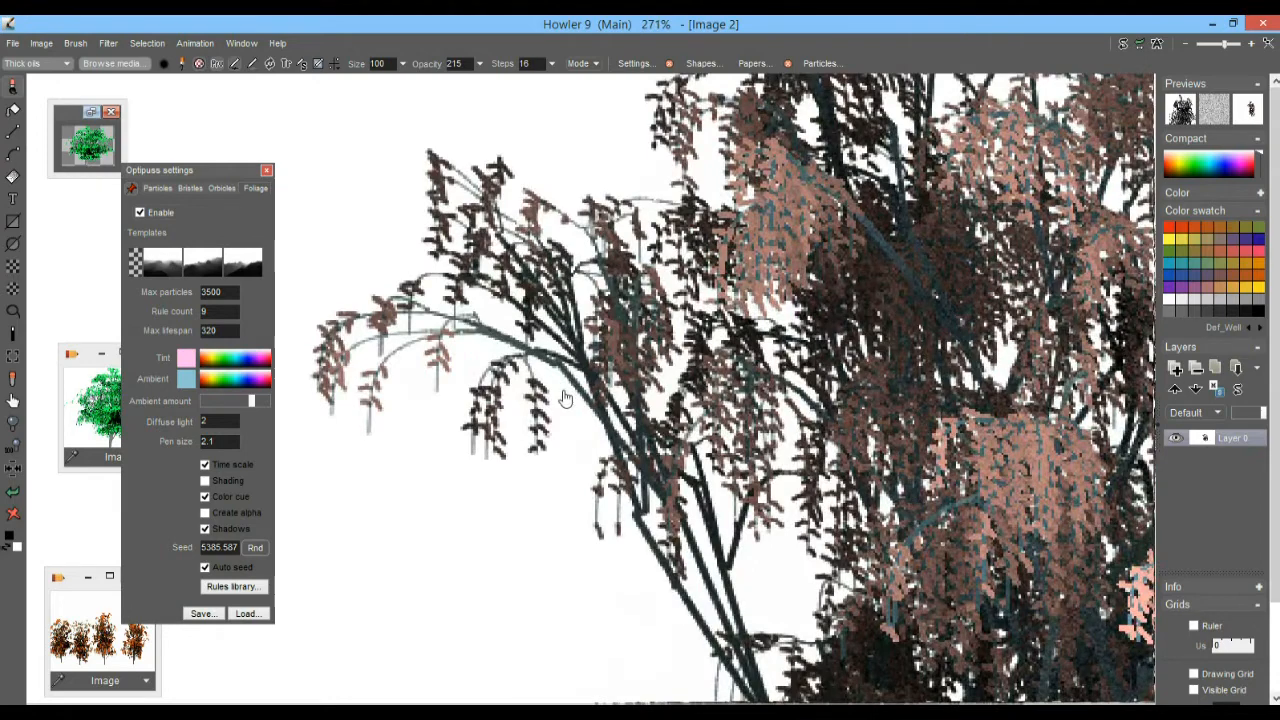
{"action": "scroll", "coordinate": [452, 318], "scroll_direction": "up", "scroll_amount": 5}
{"action": "left_click_drag", "start_coordinate": [631, 286], "coordinate": [755, 298]}
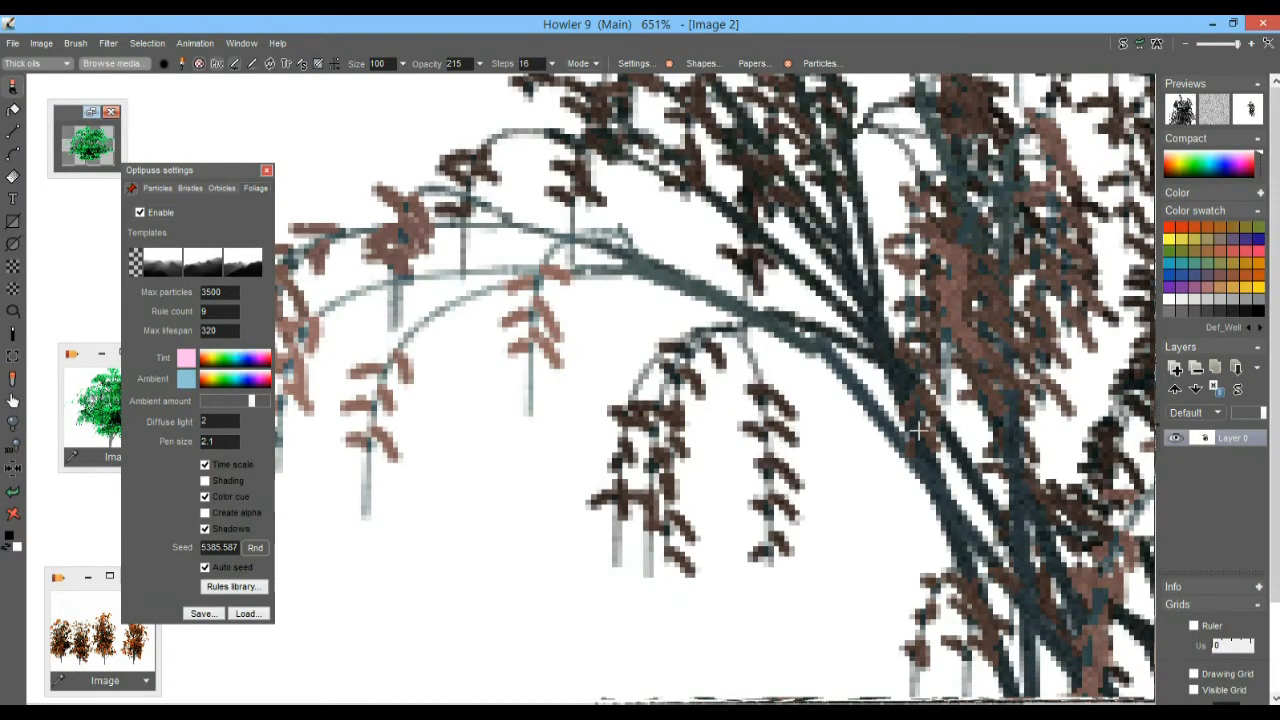
{"action": "scroll", "coordinate": [860, 453], "scroll_direction": "down", "scroll_amount": 4}
{"action": "scroll", "coordinate": [936, 412], "scroll_direction": "down", "scroll_amount": 3}
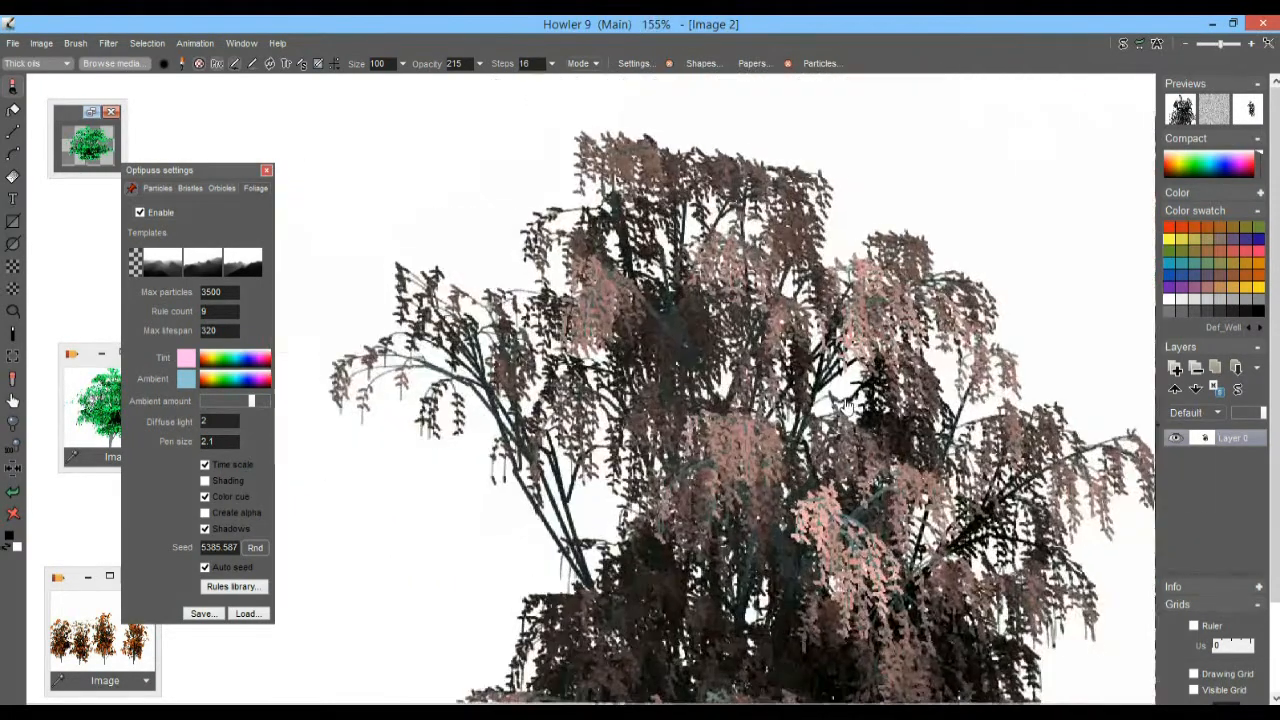
- Open the foliage rules library, browse through the rules up to rule 10 and return to rule 9
{"action": "left_click_drag", "start_coordinate": [850, 502], "coordinate": [745, 396]}
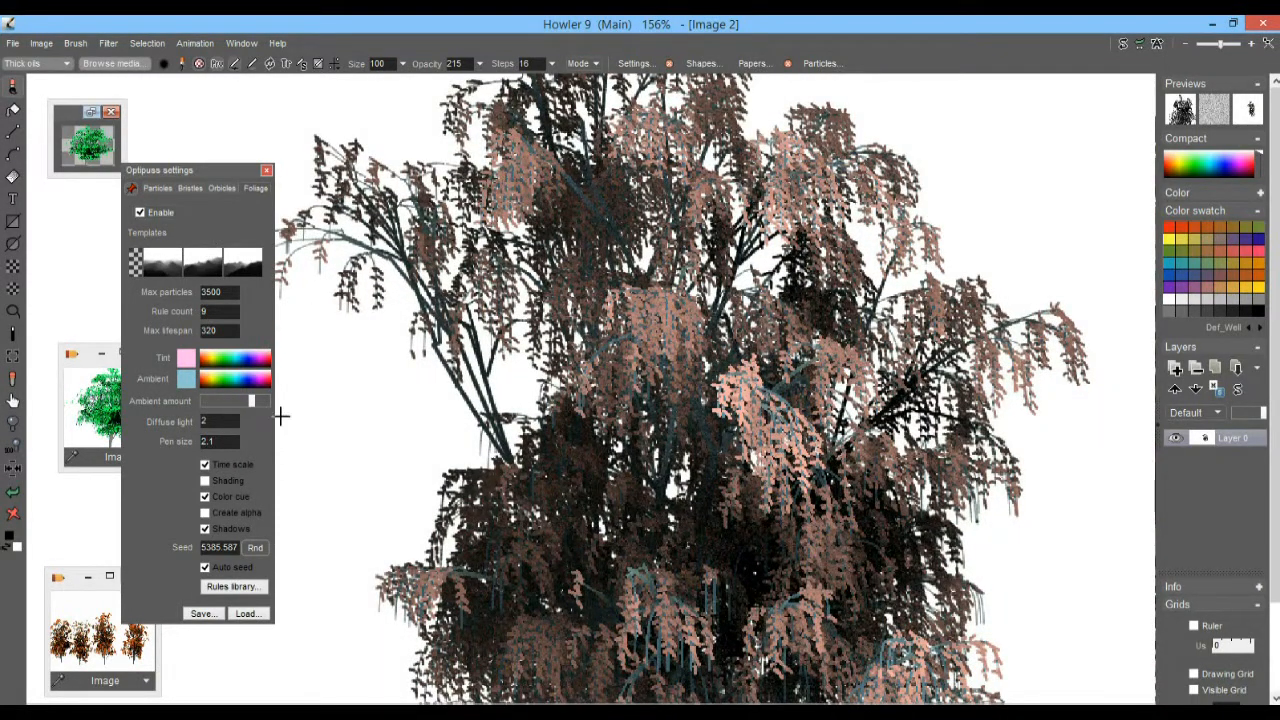
{"action": "left_click", "coordinate": [228, 588]}
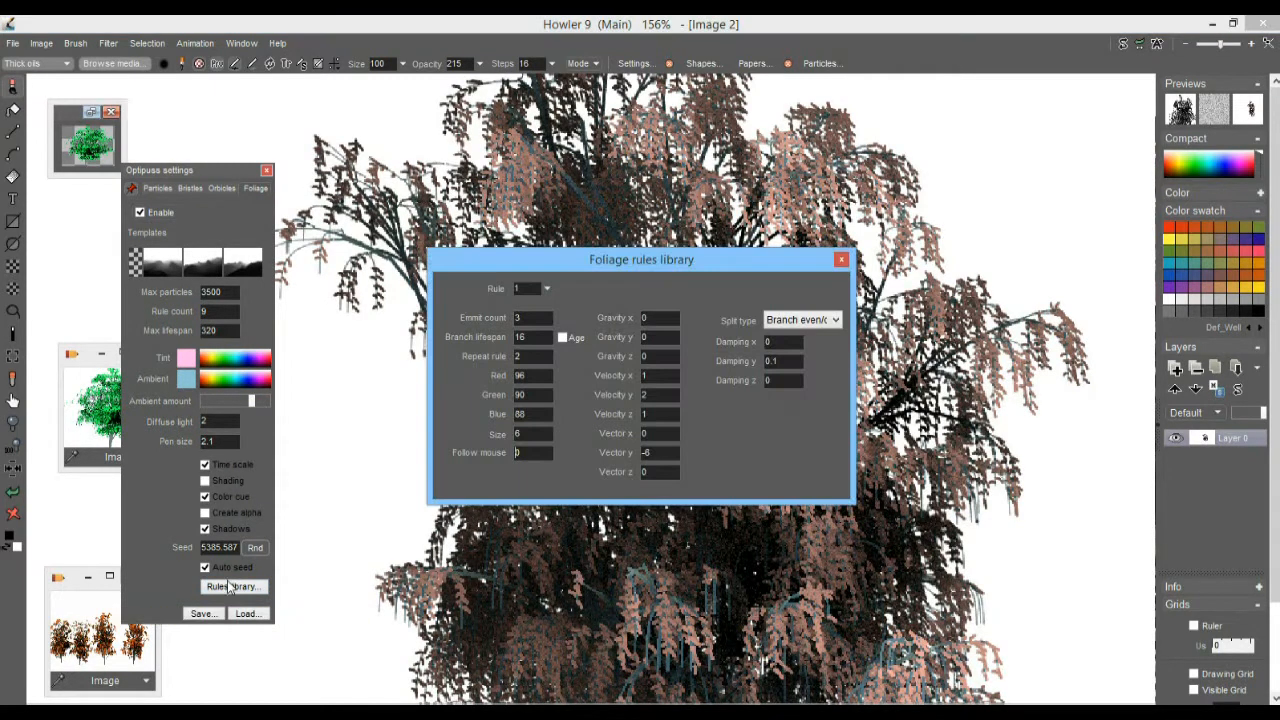
{"action": "left_click", "coordinate": [547, 290]}
{"action": "left_click", "coordinate": [547, 290]}
{"action": "left_click", "coordinate": [547, 289]}
{"action": "left_click", "coordinate": [547, 289]}
{"action": "left_click", "coordinate": [547, 290]}
{"action": "left_click_drag", "start_coordinate": [462, 308], "coordinate": [552, 312]}
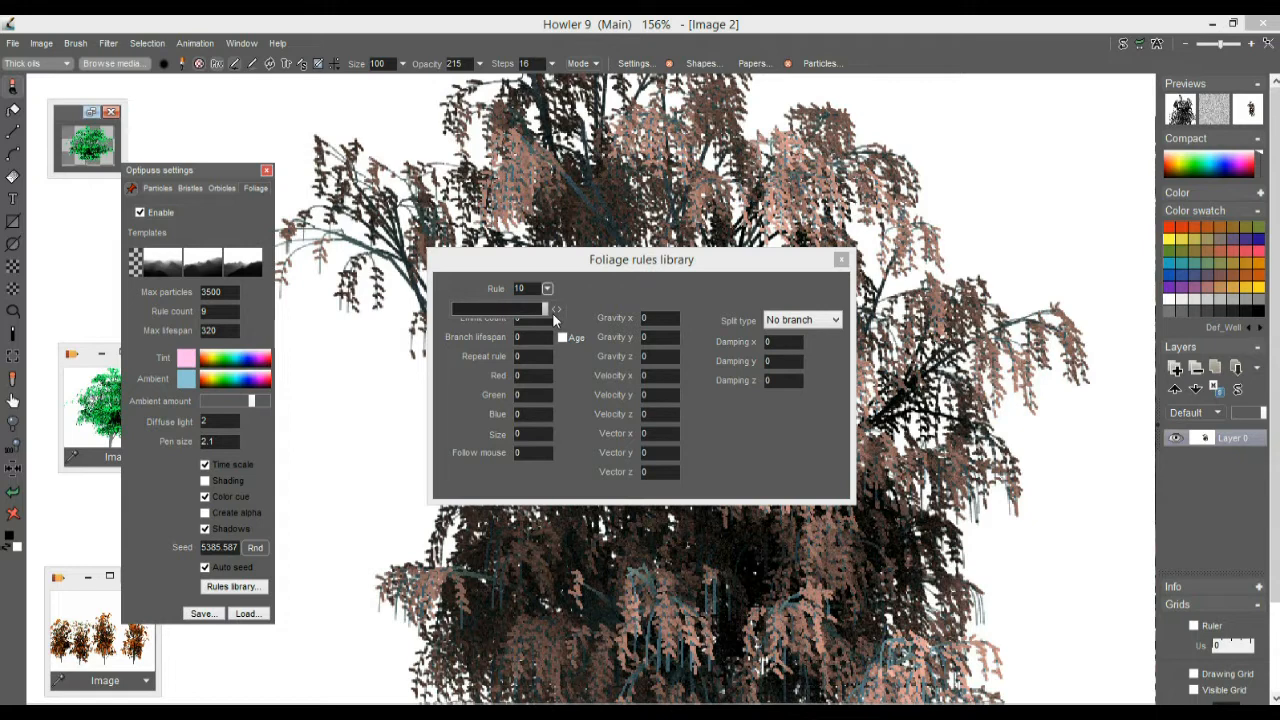
{"action": "mouse_move", "coordinate": [546, 308]}
{"action": "left_mouse_down"}
{"action": "mouse_move", "coordinate": [477, 307]}
{"action": "mouse_move", "coordinate": [546, 307]}
{"action": "mouse_move", "coordinate": [508, 312]}
{"action": "mouse_move", "coordinate": [542, 326]}
{"action": "mouse_move", "coordinate": [540, 309]}
{"action": "mouse_move", "coordinate": [511, 310]}
{"action": "mouse_move", "coordinate": [543, 311]}
{"action": "left_mouse_up"}
{"action": "left_click_drag", "start_coordinate": [539, 307], "coordinate": [543, 309]}
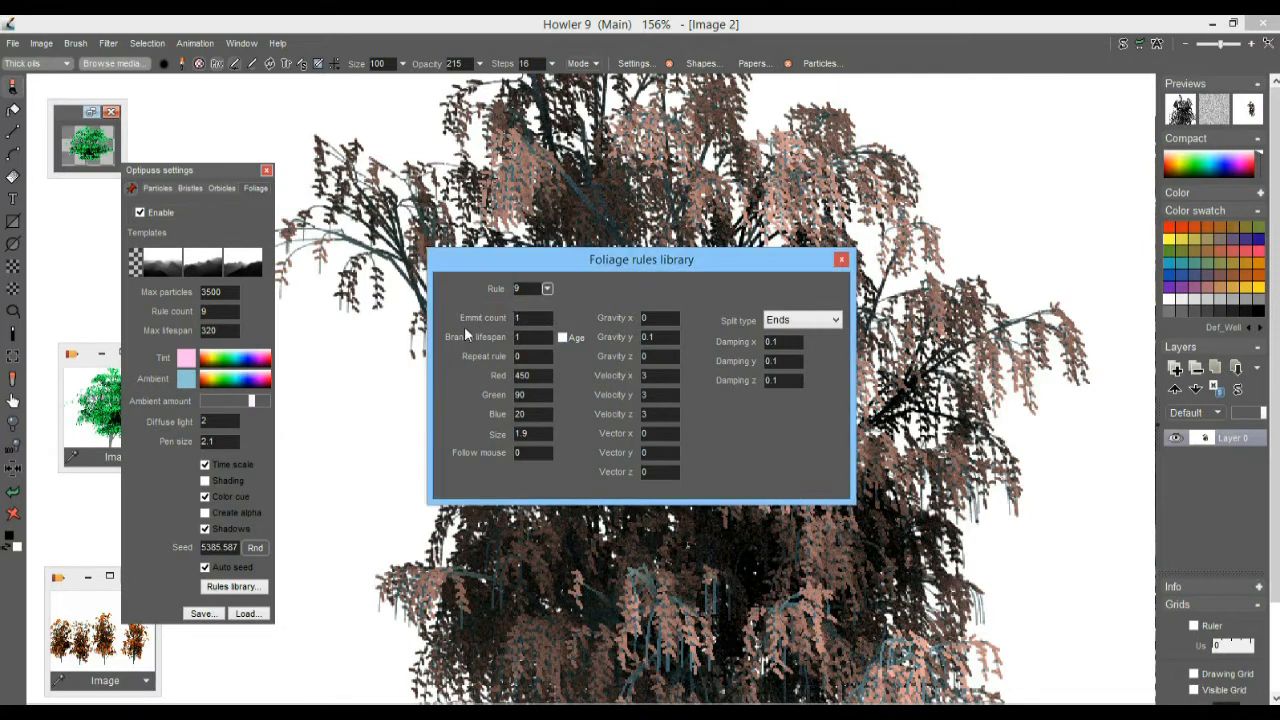
- Enable Age for rule 9's branch lifespan, clear the canvas, paint a willow and examine its hanging strands
{"action": "left_click", "coordinate": [563, 338]}
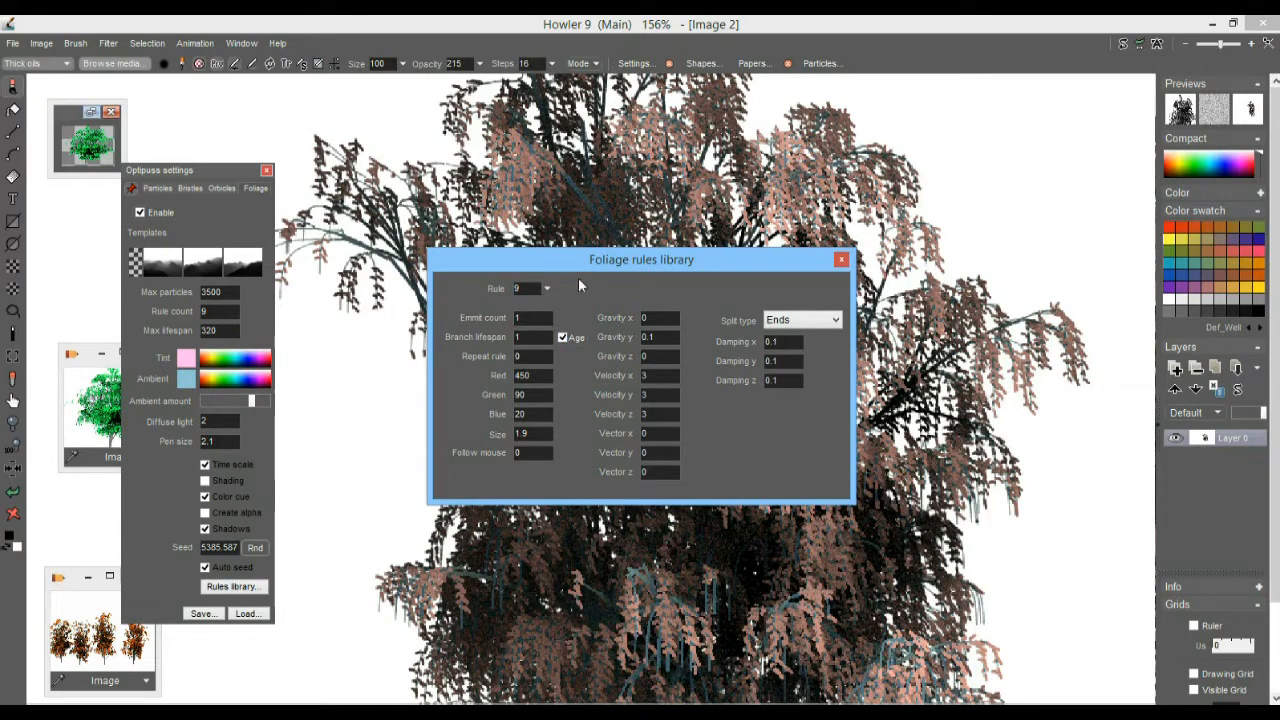
{"action": "left_click_drag", "start_coordinate": [583, 272], "coordinate": [972, 191]}
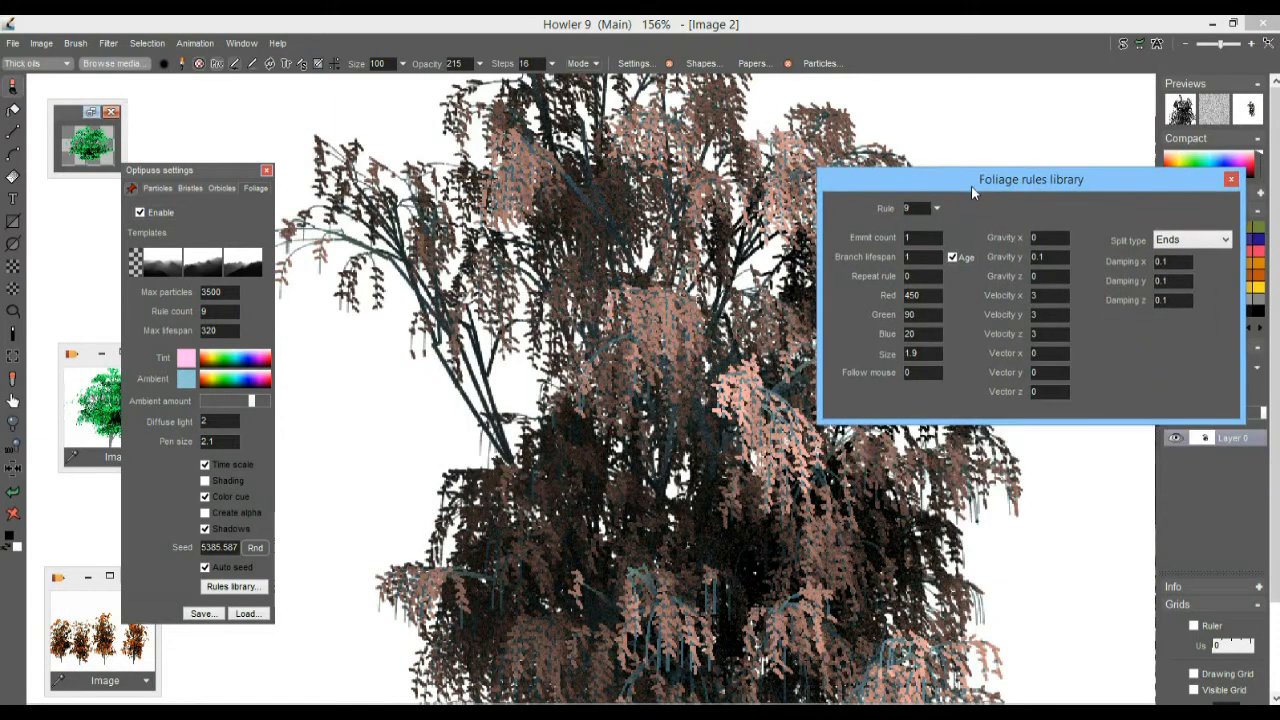
{"action": "left_click", "coordinate": [14, 513]}
{"action": "left_click", "coordinate": [420, 615]}
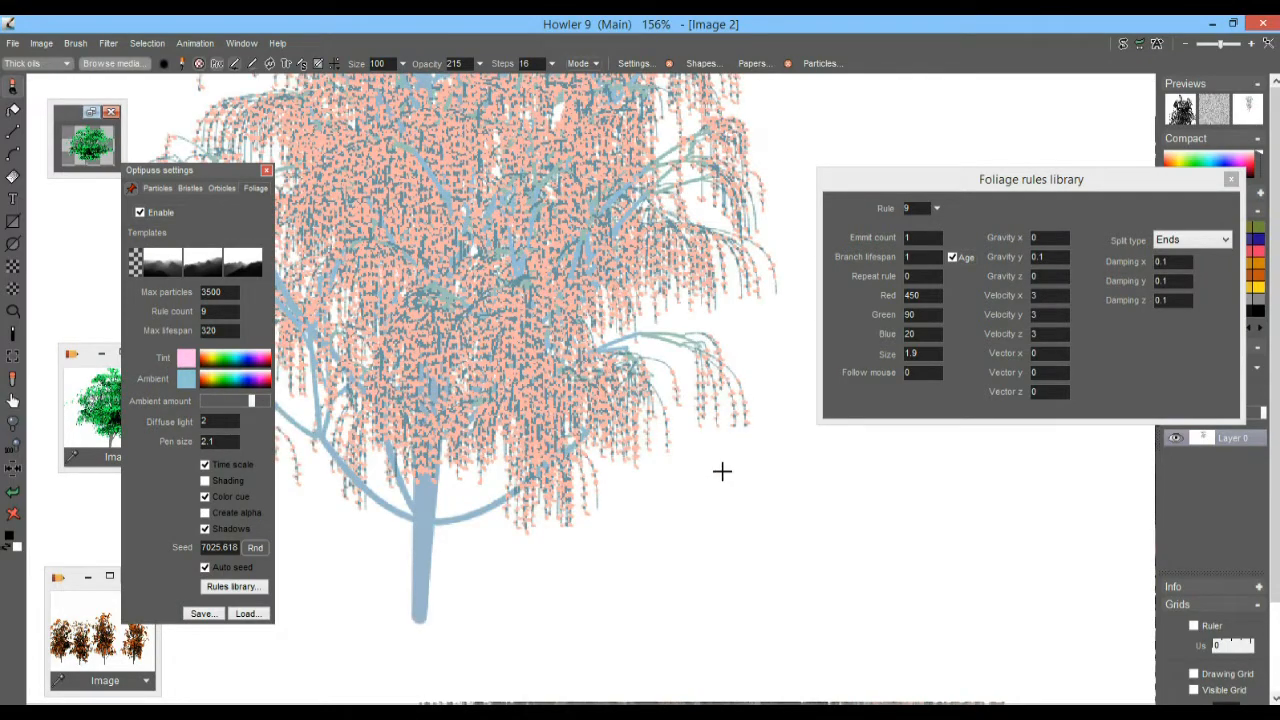
{"action": "scroll", "coordinate": [690, 395], "scroll_direction": "up", "scroll_amount": 5}
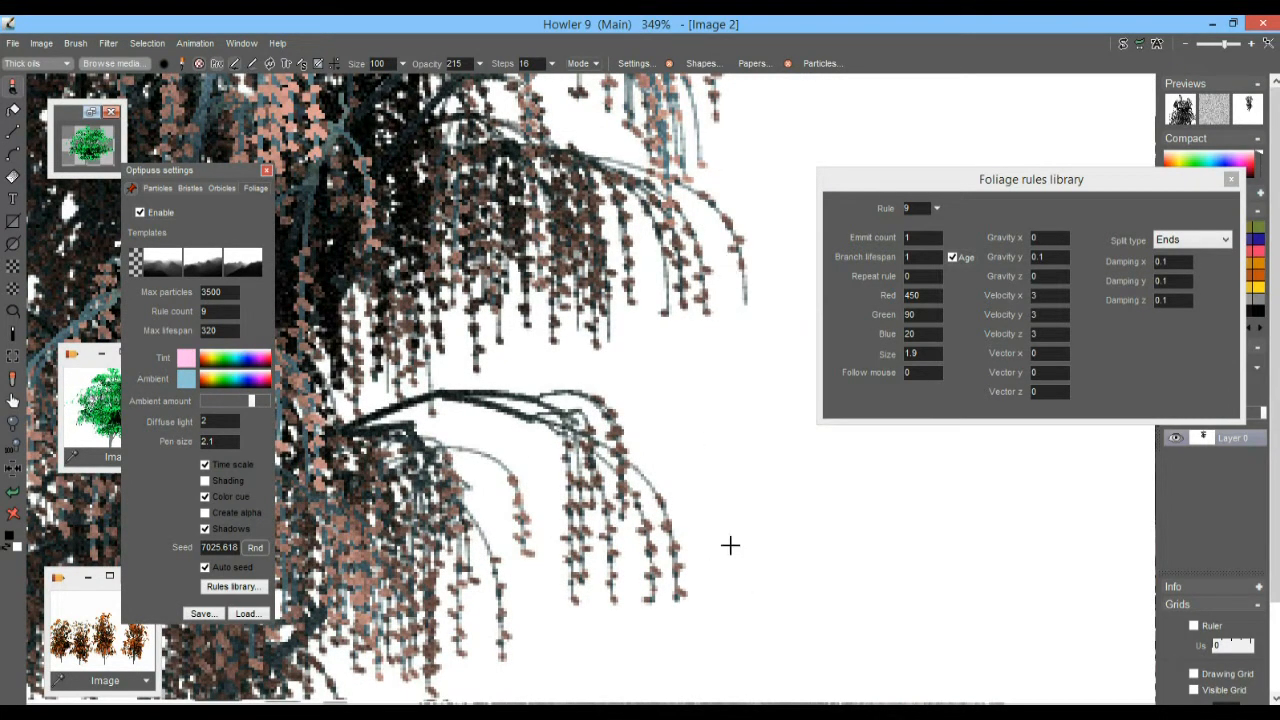
{"action": "scroll", "coordinate": [740, 510], "scroll_direction": "down", "scroll_amount": 5}
{"action": "left_click_drag", "start_coordinate": [532, 323], "coordinate": [431, 481]}
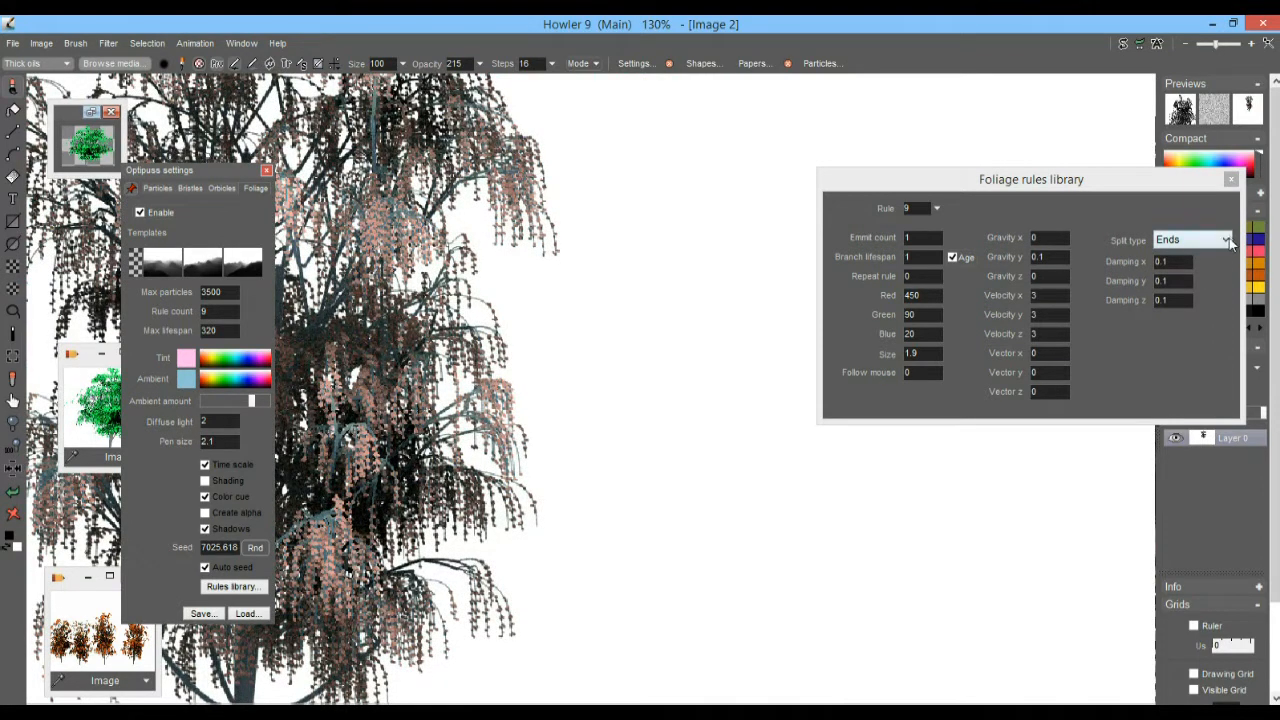
- Set rule 9's follow mouse value to 1 and paint another willow beside the first
{"action": "left_click", "coordinate": [917, 372]}
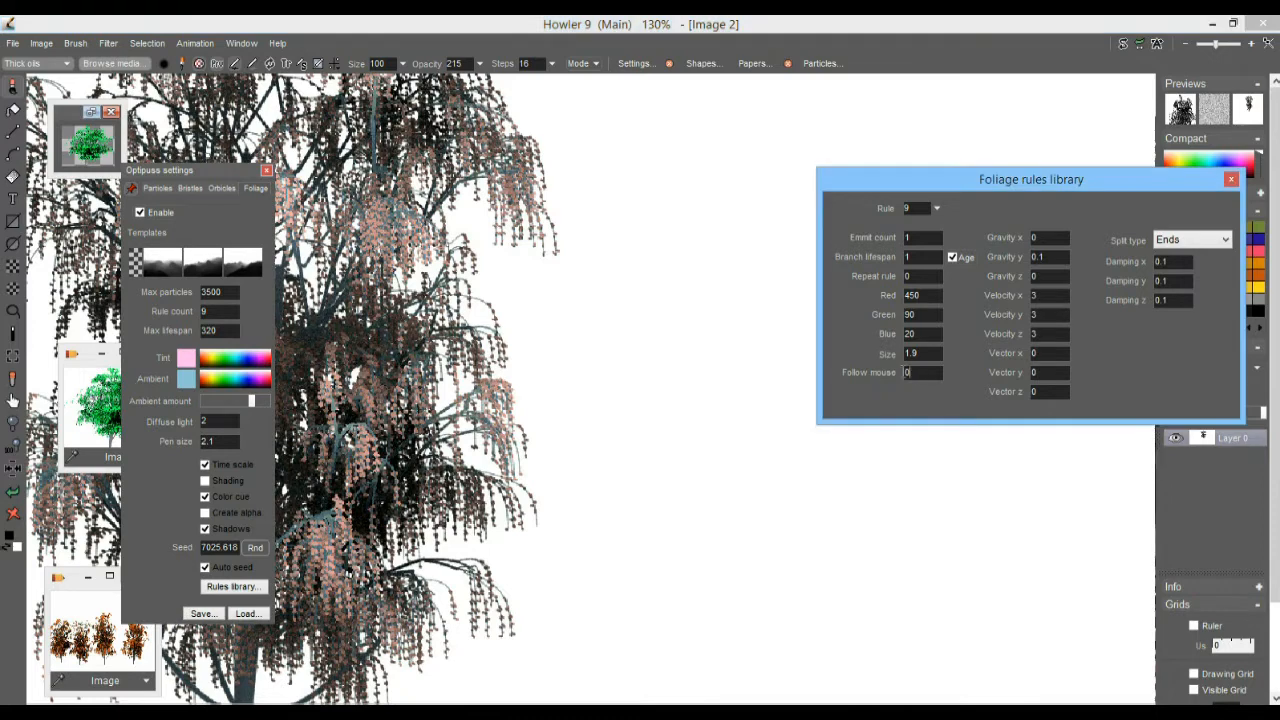
{"action": "type", "text": "1"}
{"action": "left_click", "coordinate": [697, 537]}
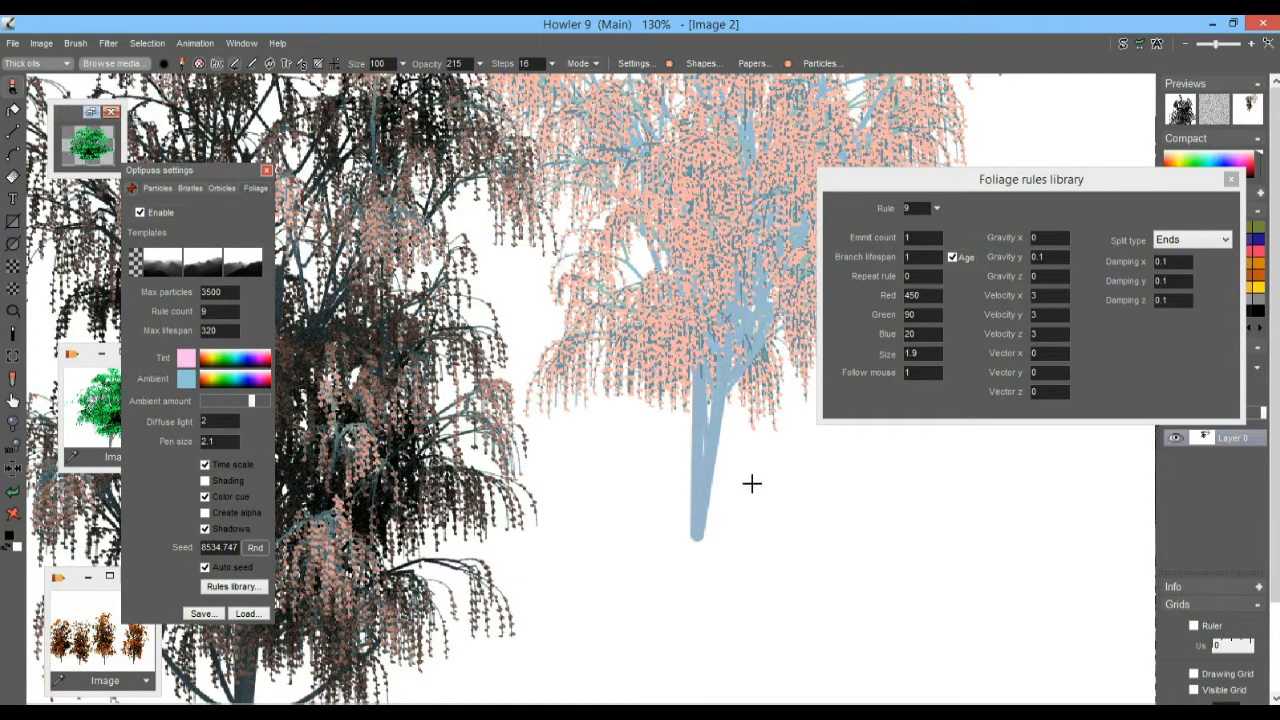
- Set rule 9's follow mouse value to 5, clear the canvas and paint a single willow
{"action": "left_click", "coordinate": [927, 370]}
{"action": "type", "text": "5"}
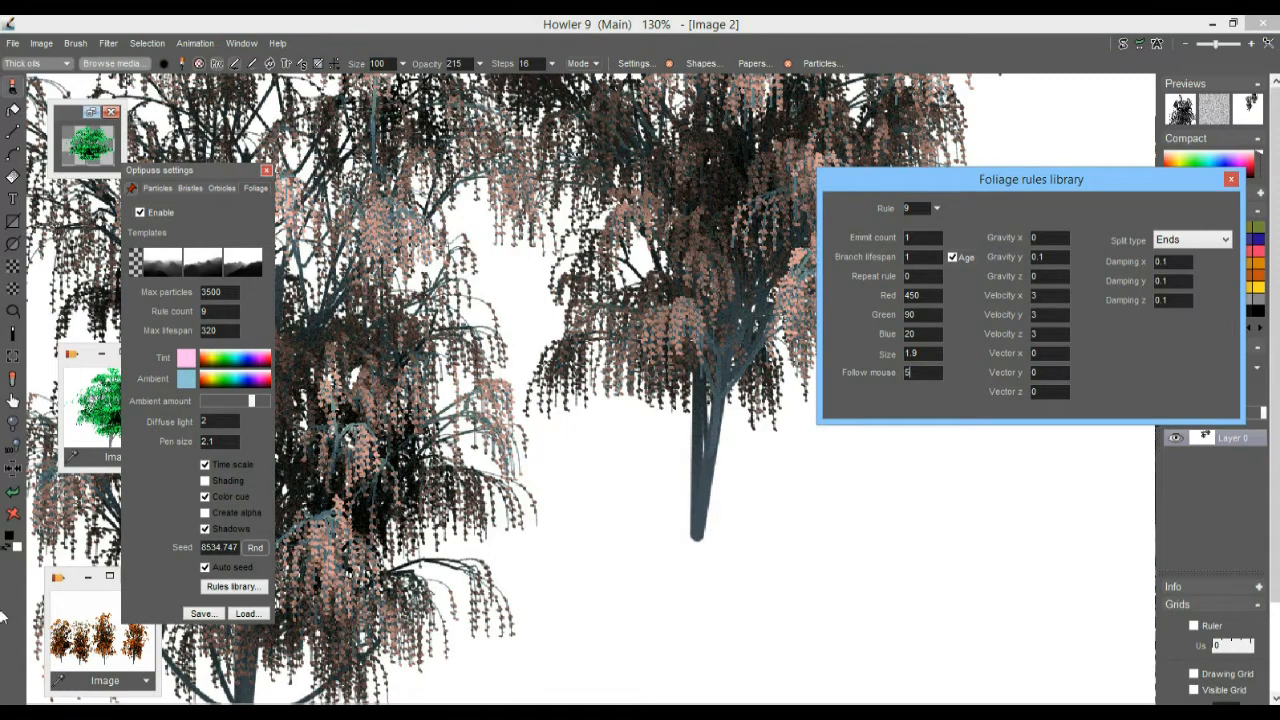
{"action": "left_click", "coordinate": [14, 513]}
{"action": "left_click_drag", "start_coordinate": [468, 648], "coordinate": [500, 463]}
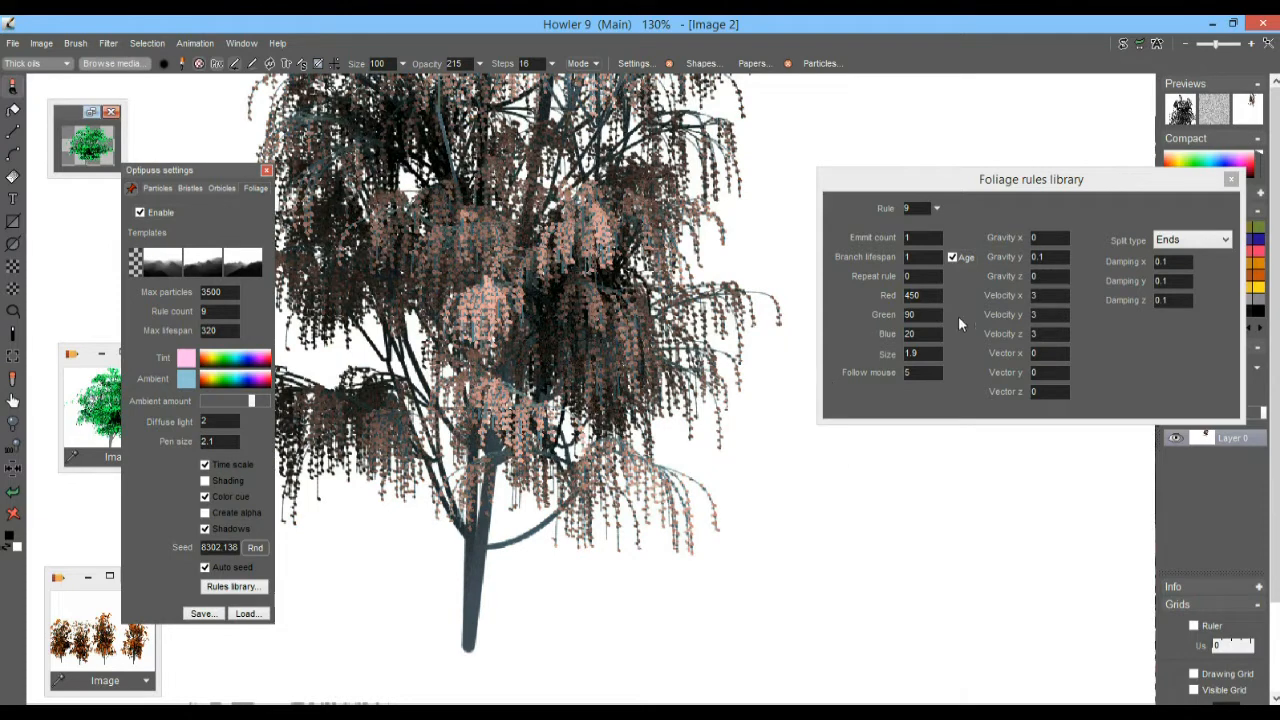
- Enable Age for rule 8, clear the canvas and paint two trees side by side
{"action": "left_click", "coordinate": [939, 210]}
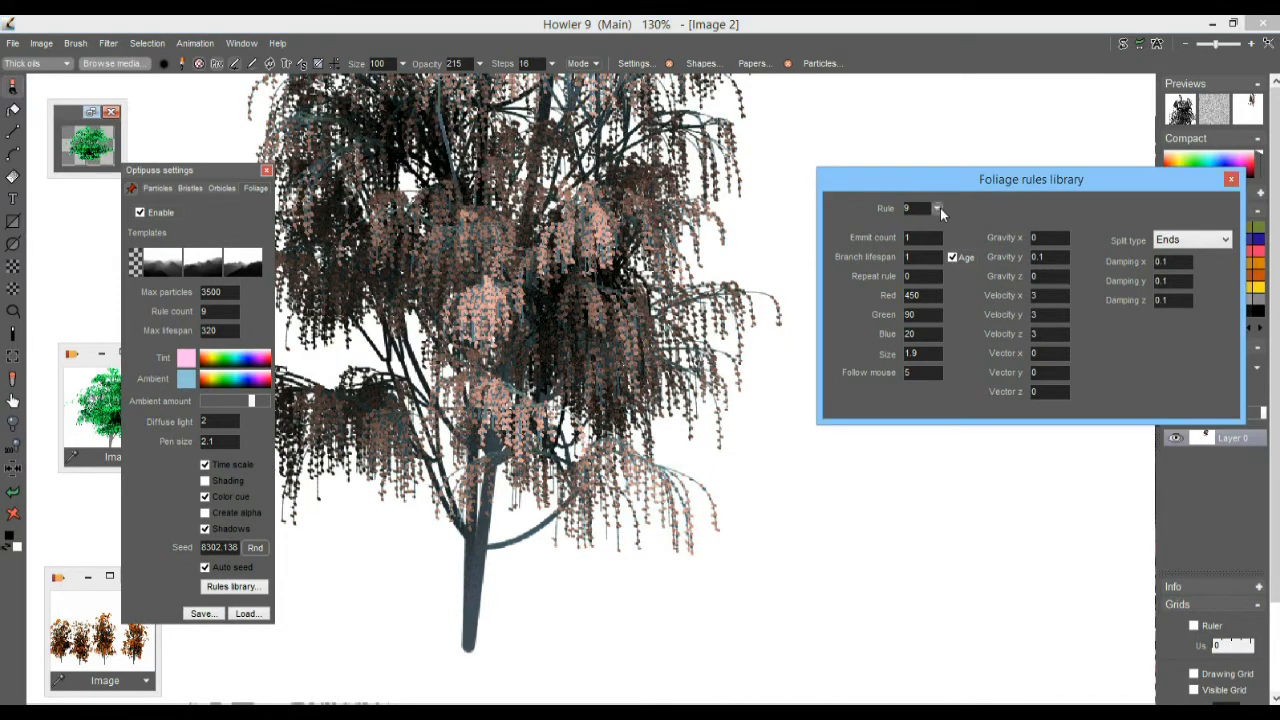
{"action": "left_click_drag", "start_coordinate": [927, 226], "coordinate": [921, 233]}
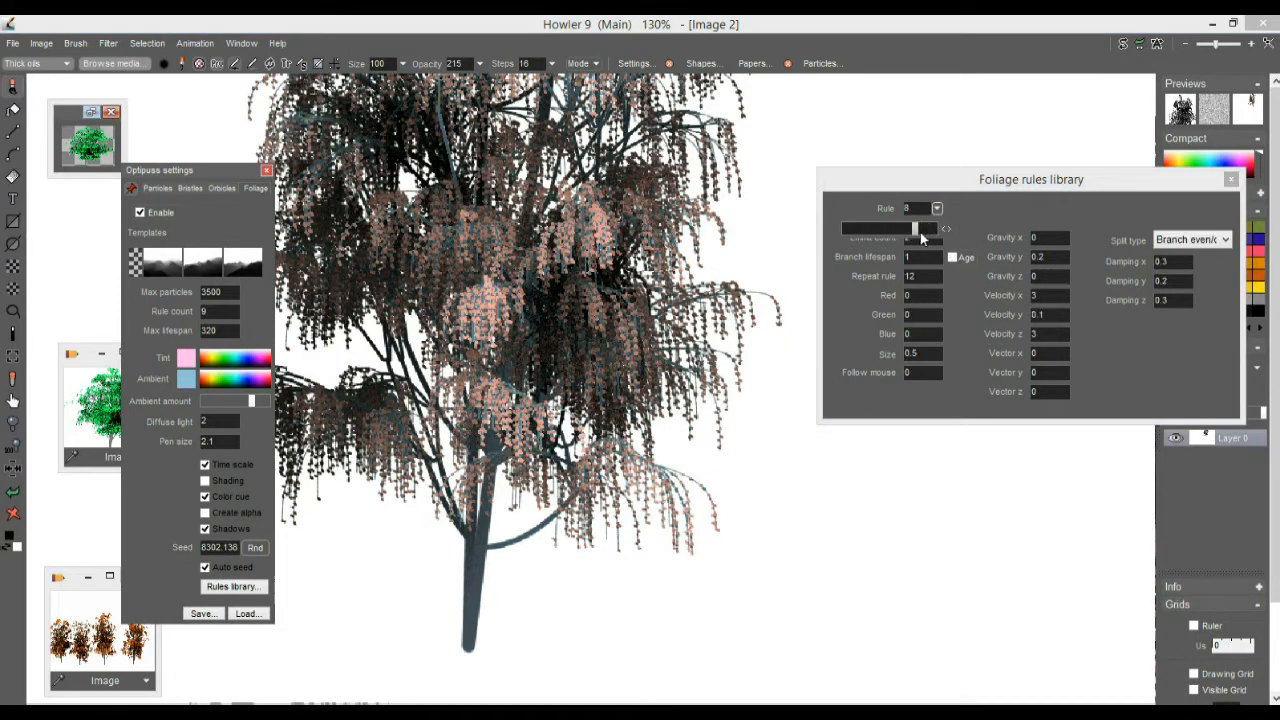
{"action": "left_click", "coordinate": [820, 517]}
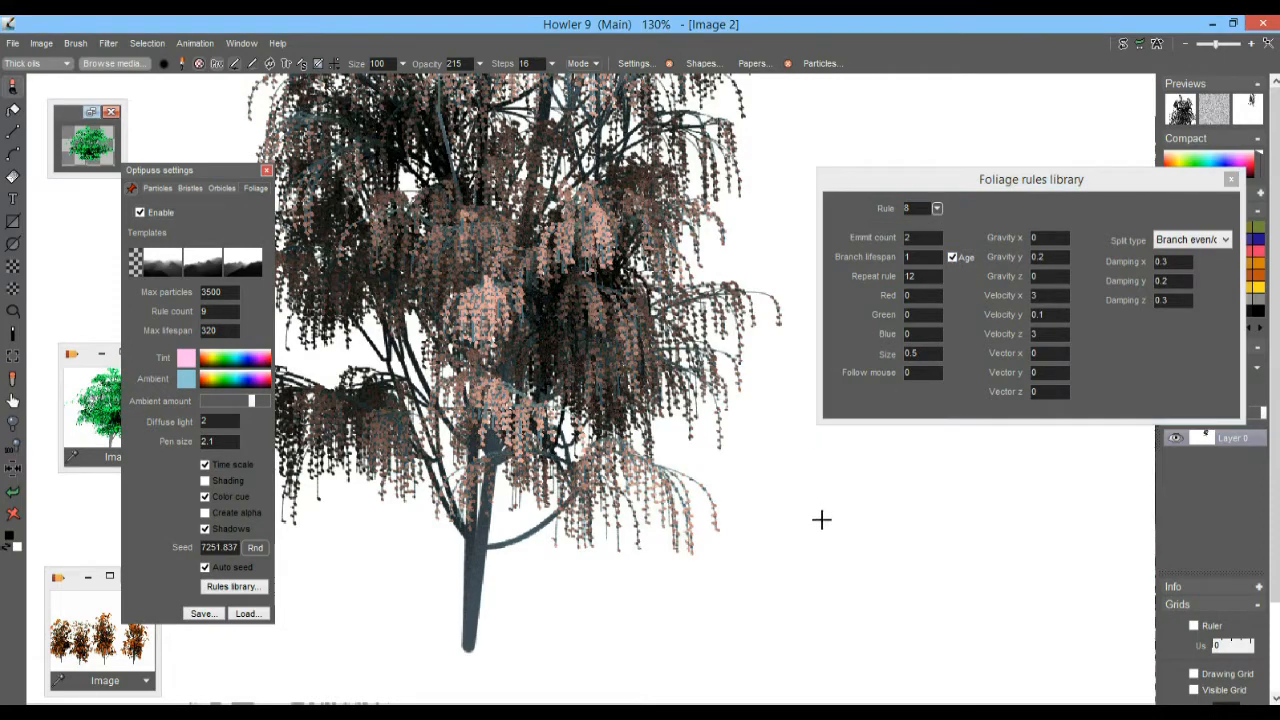
{"action": "left_click", "coordinate": [13, 514]}
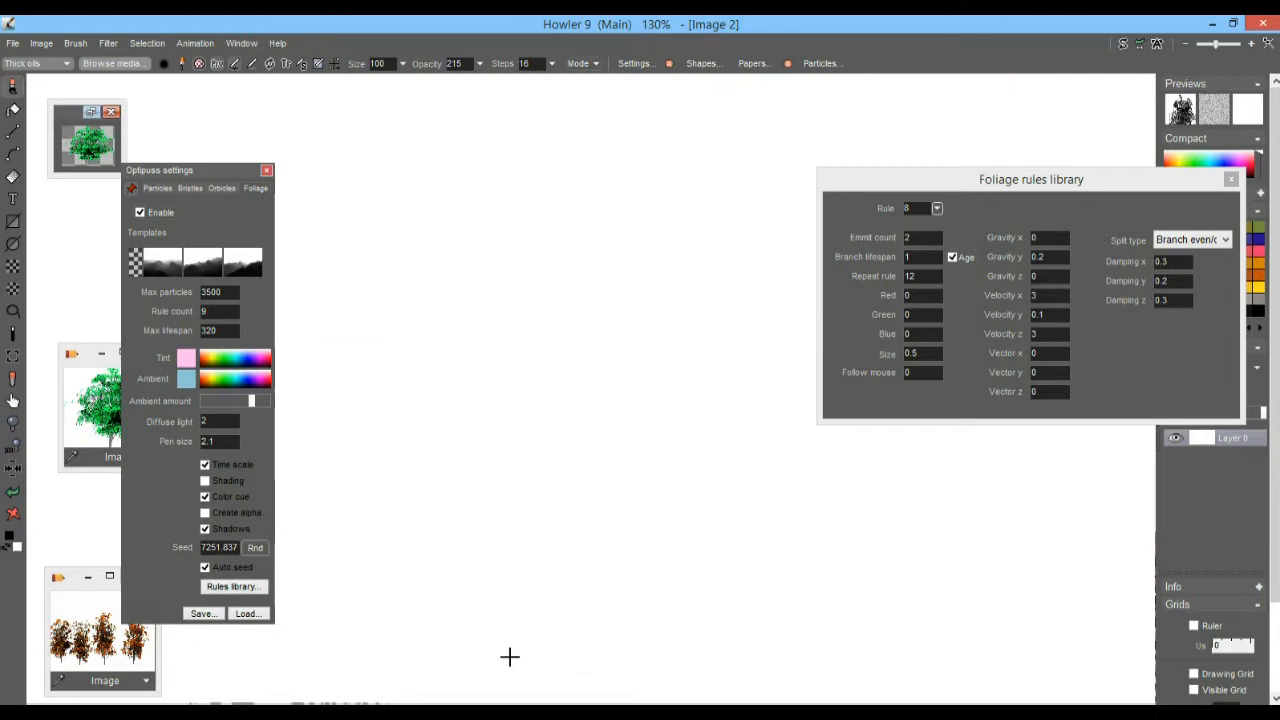
{"action": "left_click", "coordinate": [510, 656]}
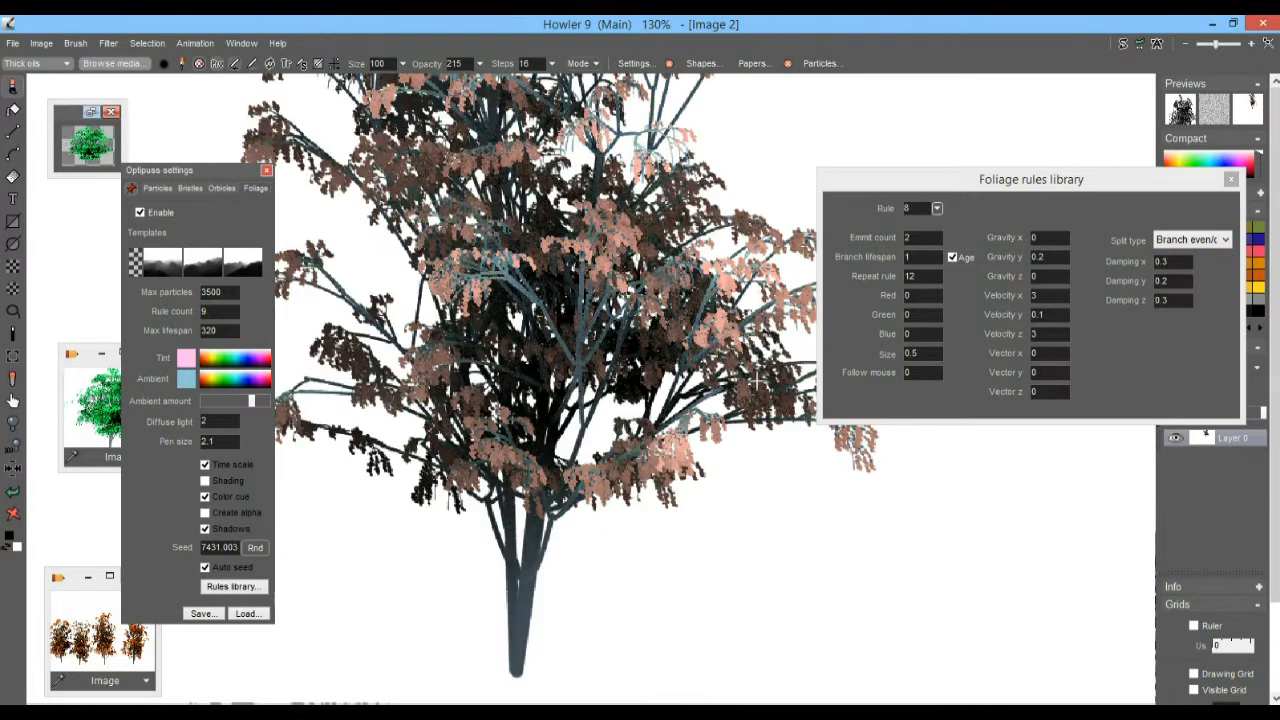
{"action": "scroll", "coordinate": [565, 317], "scroll_direction": "down", "scroll_amount": 3}
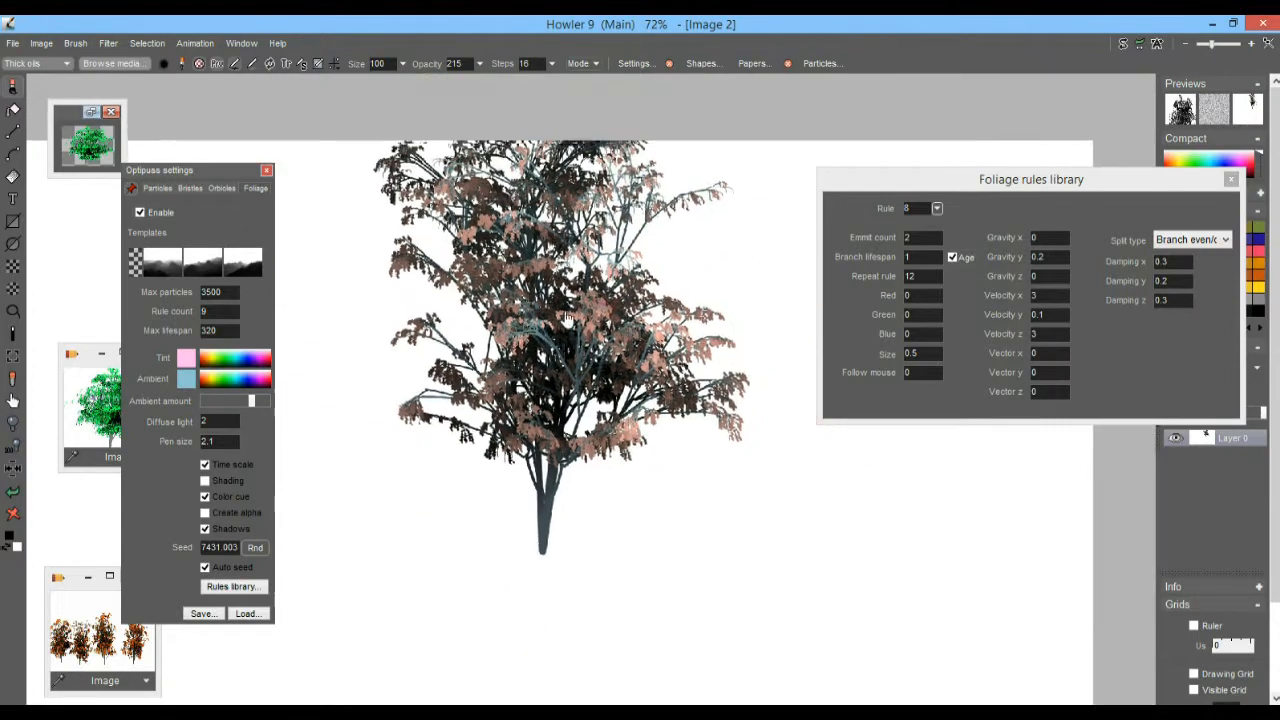
{"action": "left_click", "coordinate": [686, 636]}
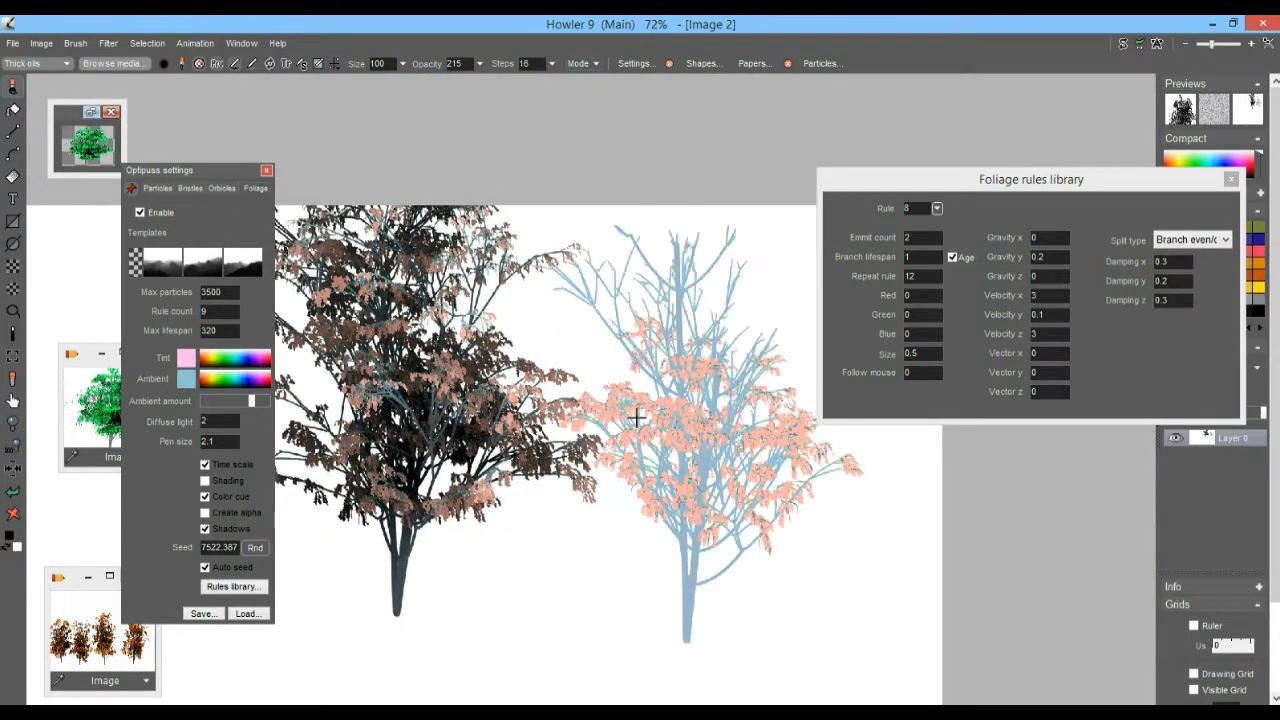
- Clear the canvas, disable Age for rule 8 and paint a tree on the canvas's left half
{"action": "left_click", "coordinate": [952, 257]}
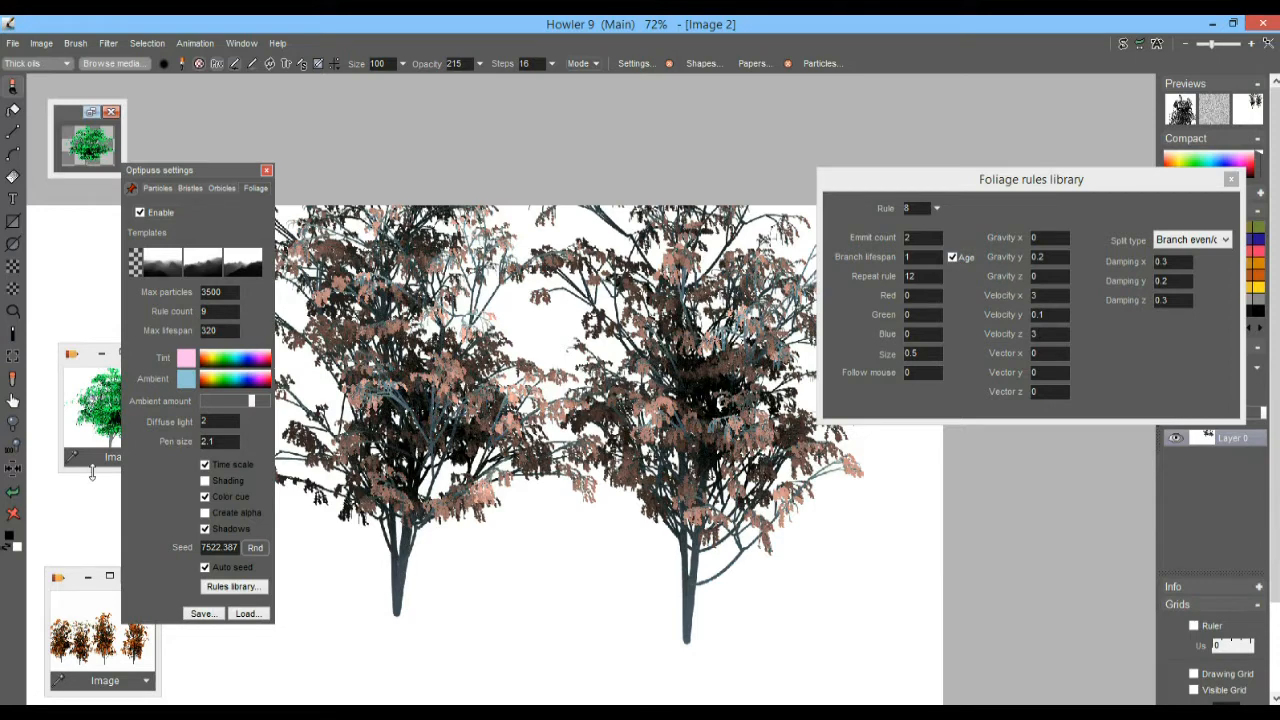
{"action": "left_click", "coordinate": [14, 513]}
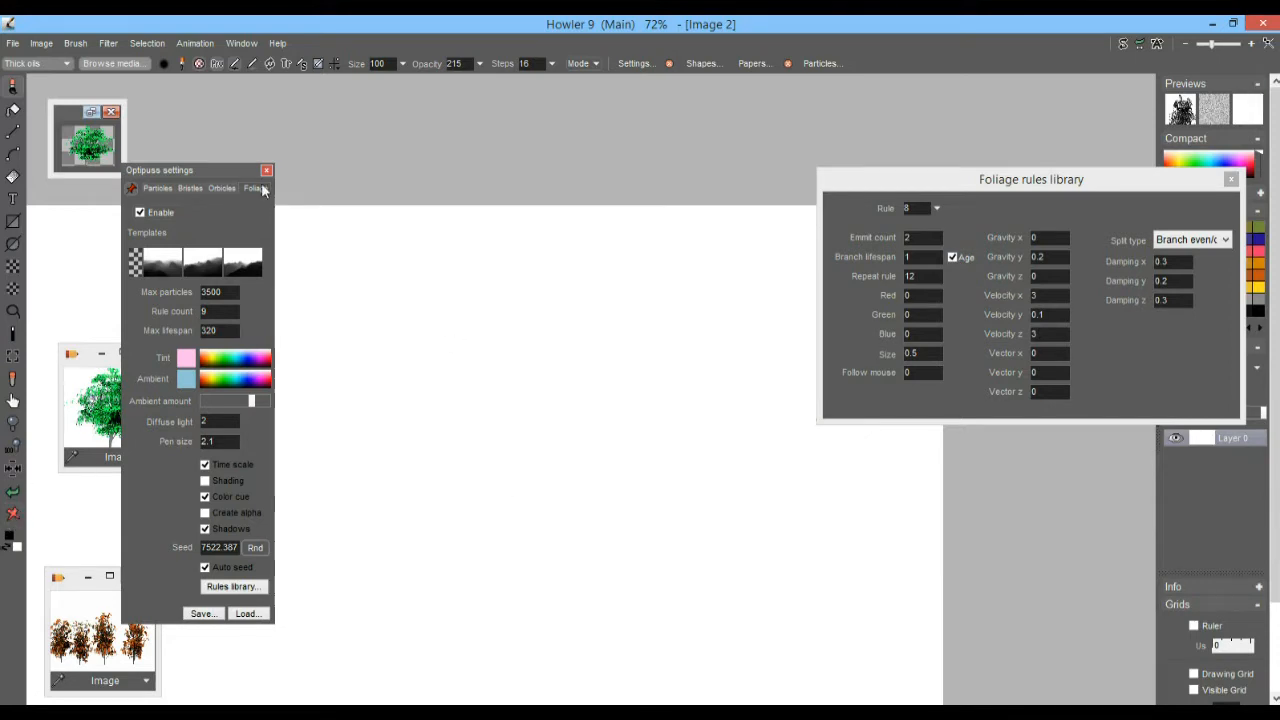
{"action": "left_click_drag", "start_coordinate": [224, 173], "coordinate": [140, 162]}
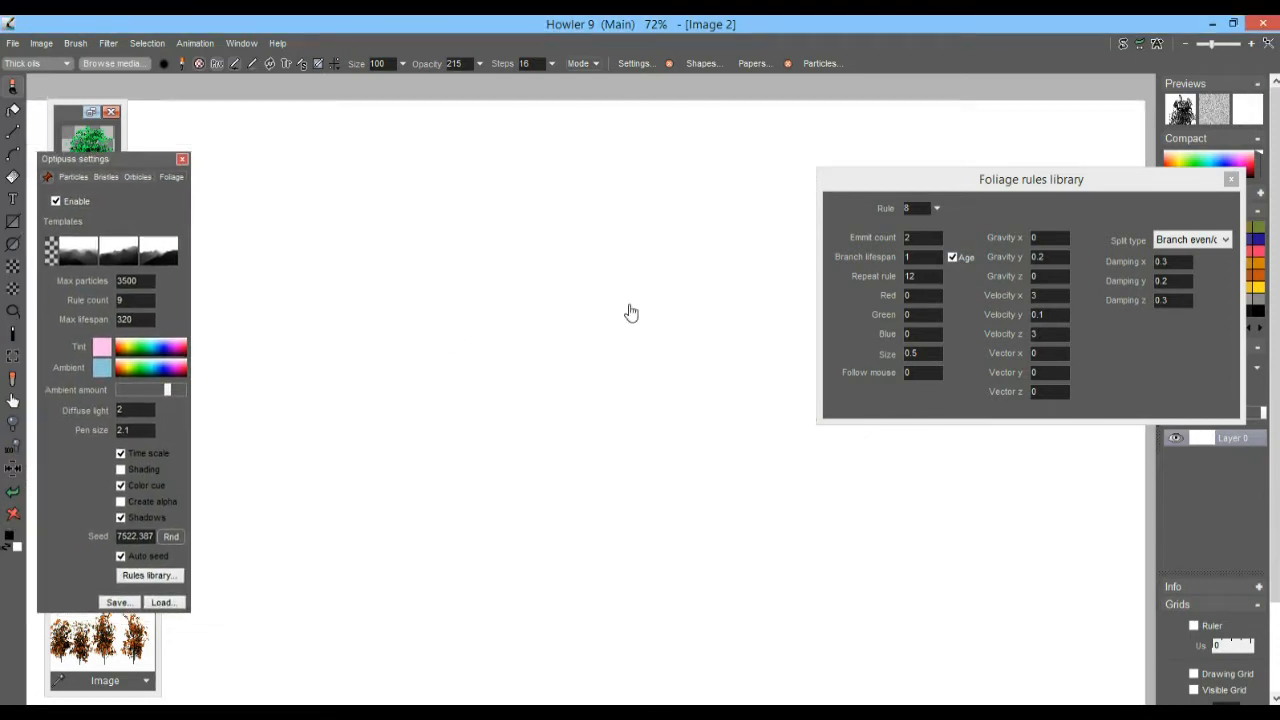
{"action": "left_click", "coordinate": [952, 257]}
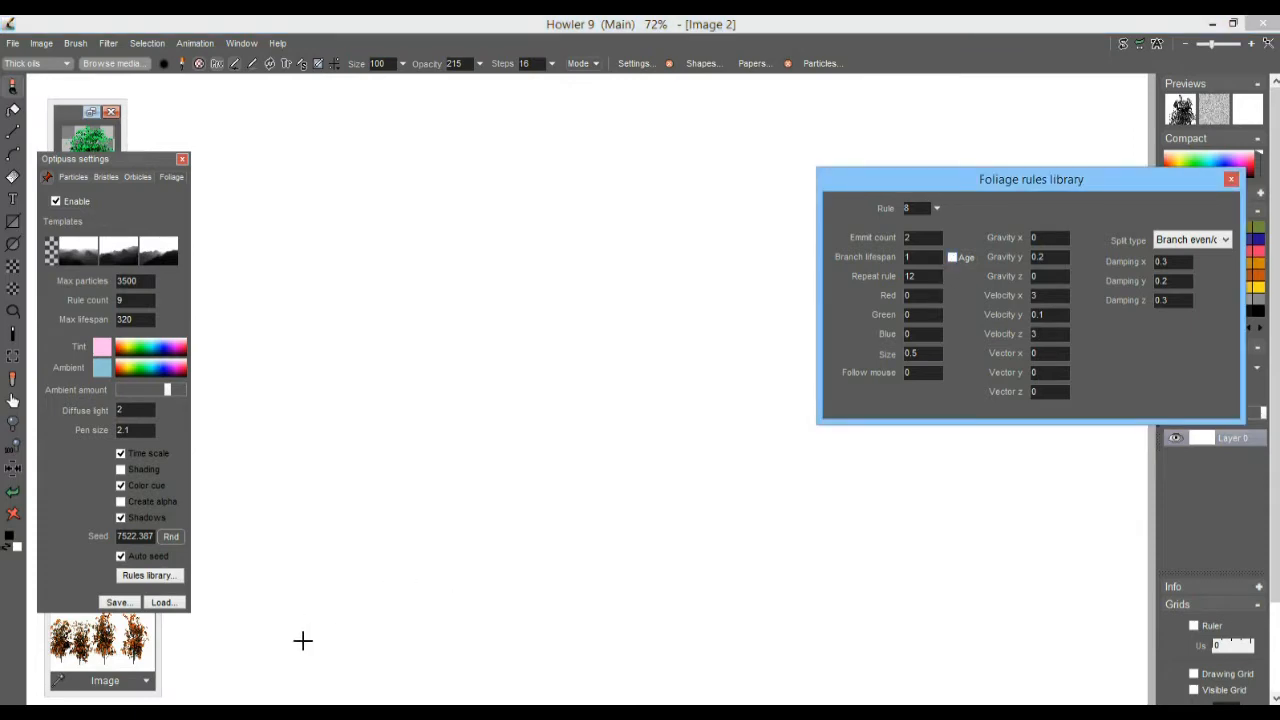
{"action": "left_click", "coordinate": [377, 643]}
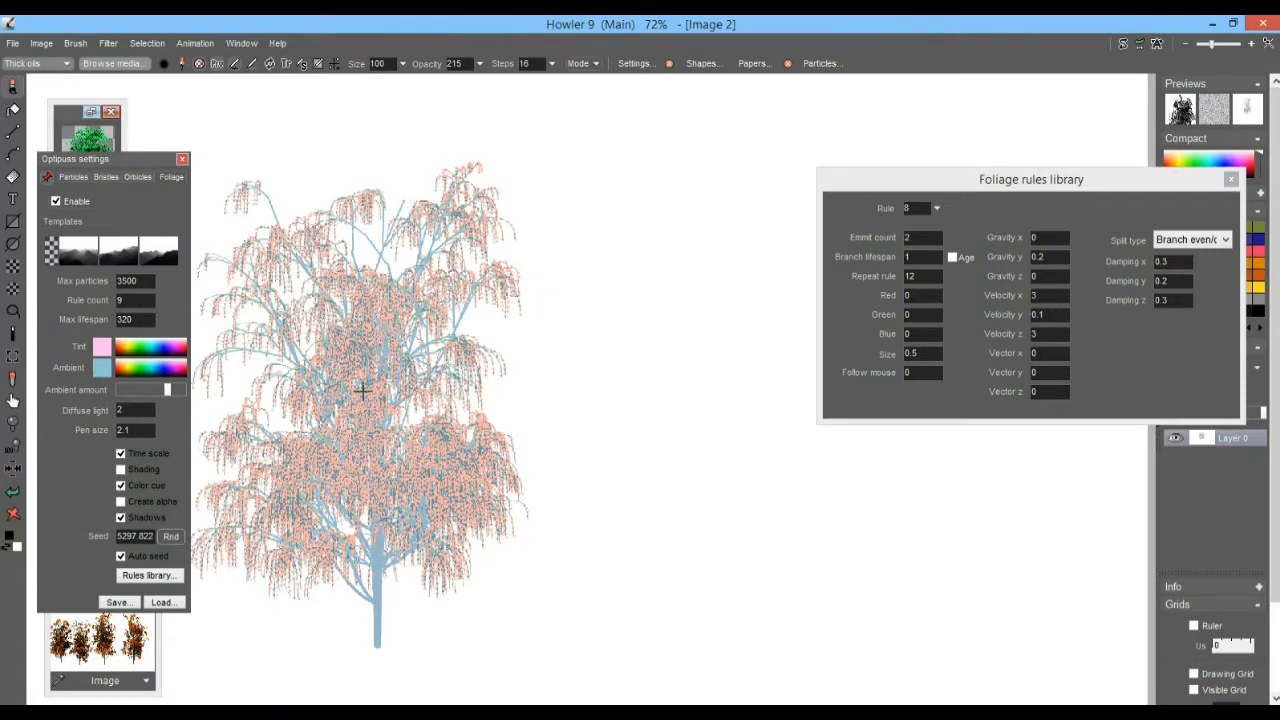
- Enable Age for rule 8 again and paint a second tree to the right of the first, keeping it uncovered
{"action": "left_click", "coordinate": [957, 260]}
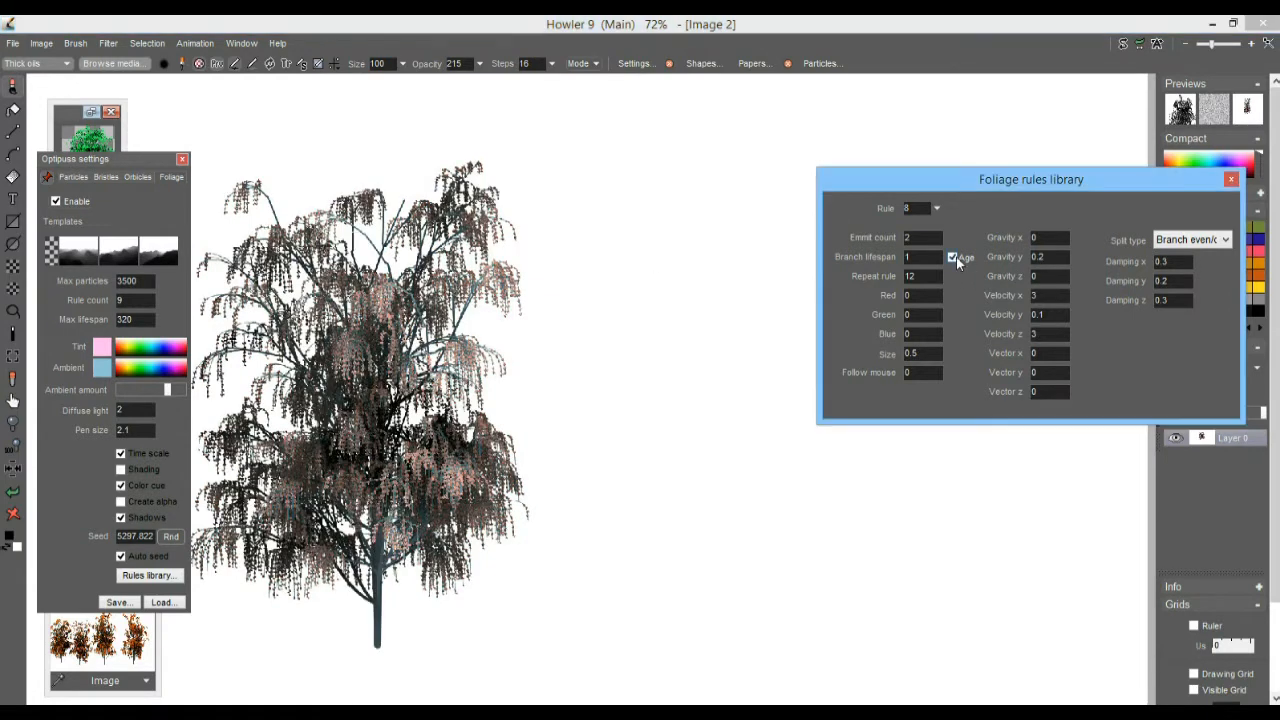
{"action": "left_click", "coordinate": [805, 650]}
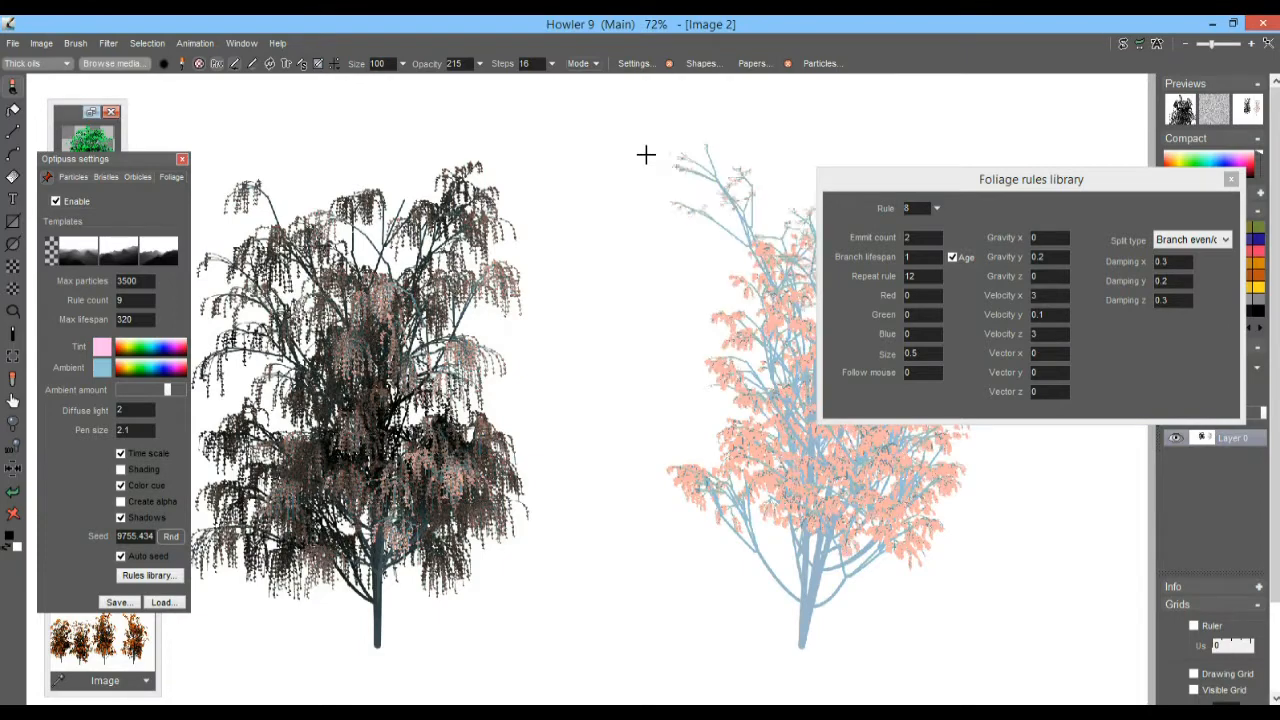
{"action": "left_click_drag", "start_coordinate": [878, 179], "coordinate": [1119, 206]}
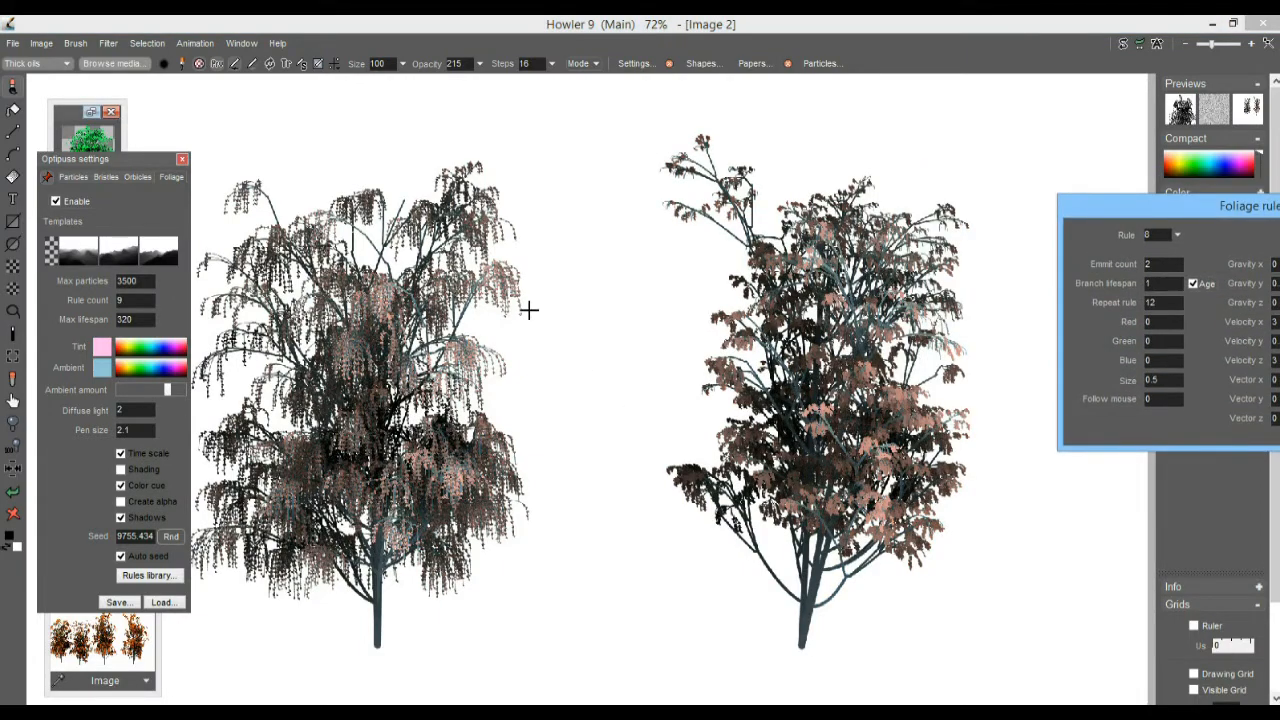
- Examine the drooping leaf strands of the left tree, painted without Age, up close
{"action": "scroll", "coordinate": [586, 281], "scroll_direction": "up", "scroll_amount": 4}
{"action": "left_click_drag", "start_coordinate": [586, 284], "coordinate": [794, 412]}
{"action": "scroll", "coordinate": [565, 335], "scroll_direction": "up", "scroll_amount": 4}
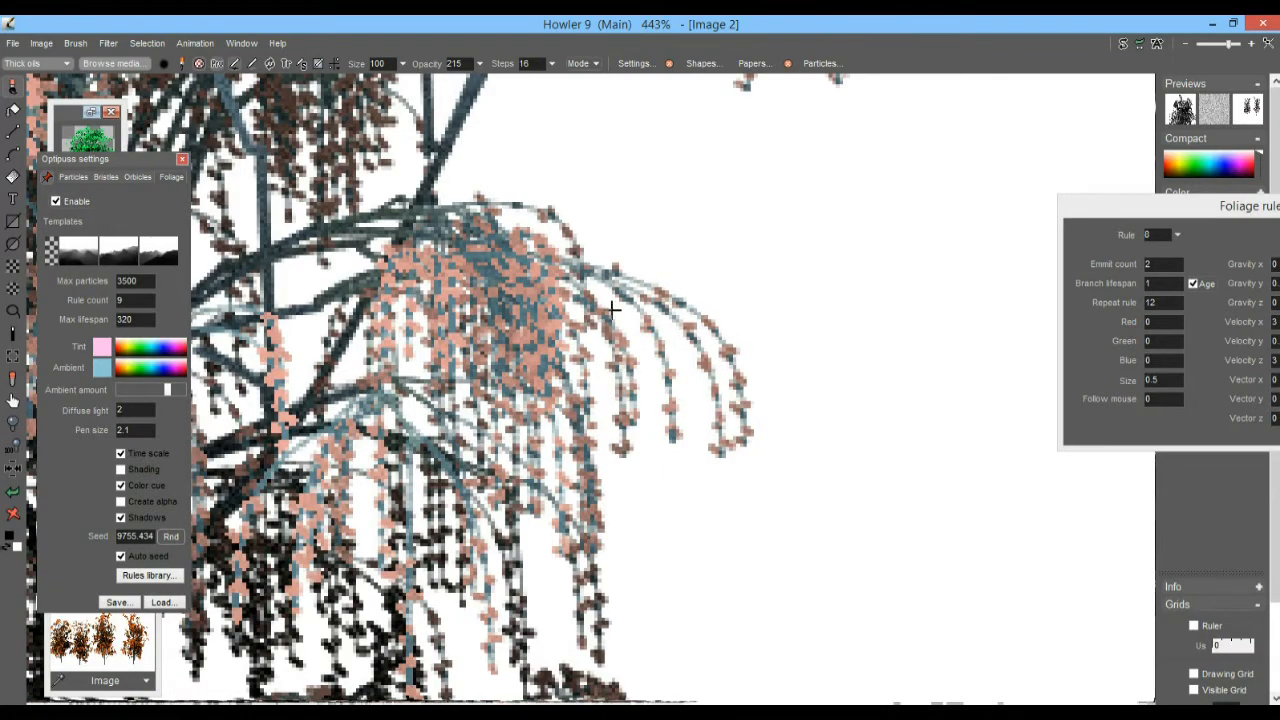
{"action": "left_click_drag", "start_coordinate": [612, 212], "coordinate": [632, 592]}
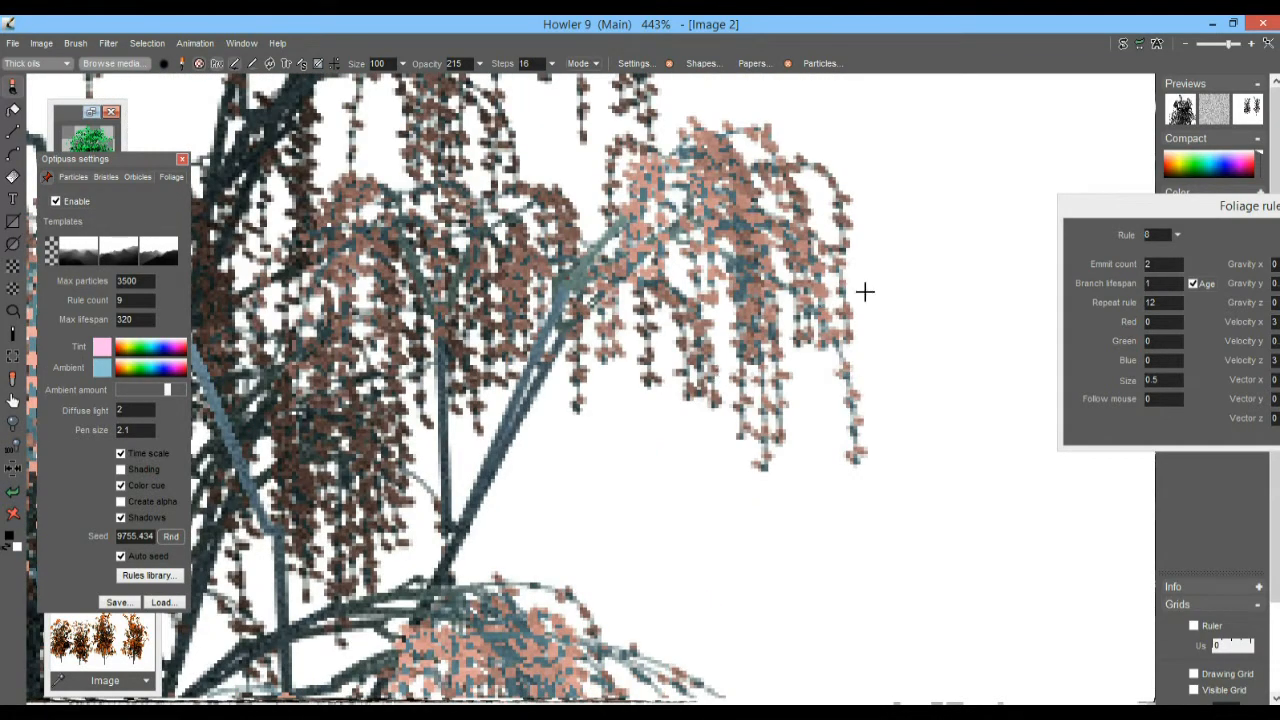
{"action": "scroll", "coordinate": [886, 353], "scroll_direction": "down", "scroll_amount": 7}
{"action": "left_click_drag", "start_coordinate": [812, 402], "coordinate": [263, 370]}
{"action": "left_click_drag", "start_coordinate": [512, 376], "coordinate": [649, 401]}
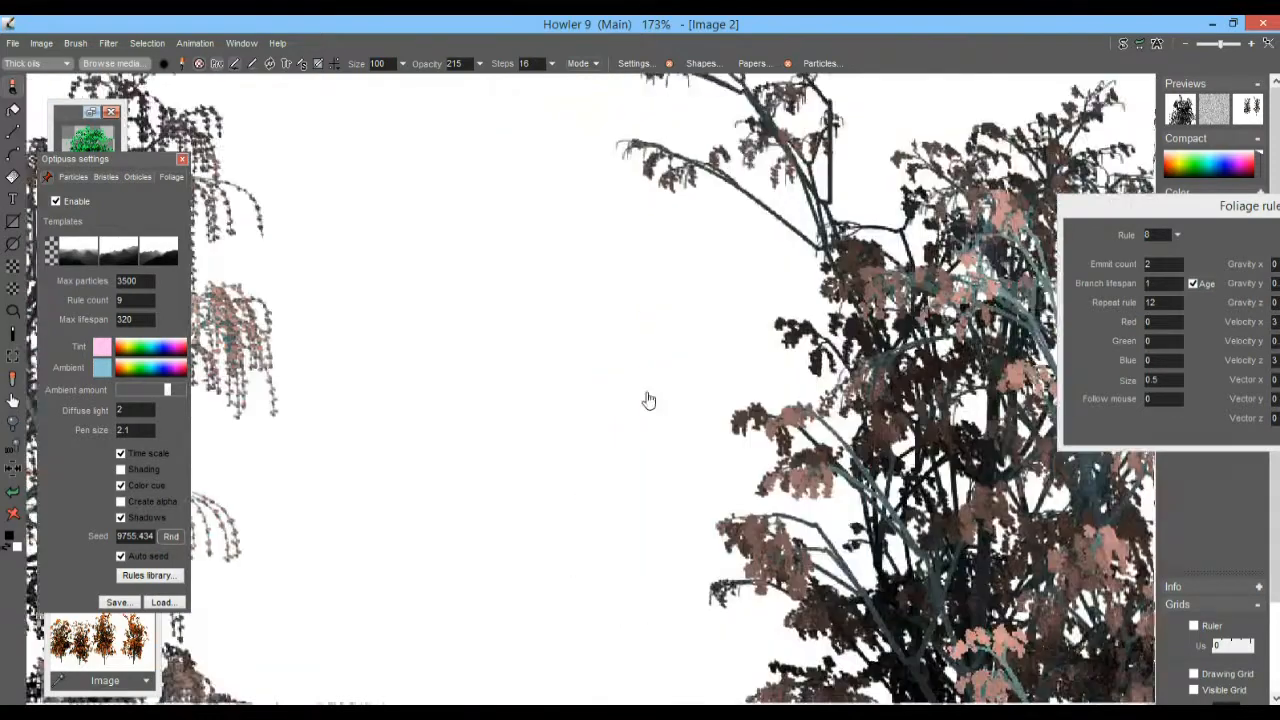
{"action": "scroll", "coordinate": [548, 338], "scroll_direction": "up", "scroll_amount": 3}
{"action": "scroll", "coordinate": [692, 267], "scroll_direction": "up", "scroll_amount": 2}
{"action": "scroll", "coordinate": [692, 267], "scroll_direction": "up", "scroll_amount": 3}
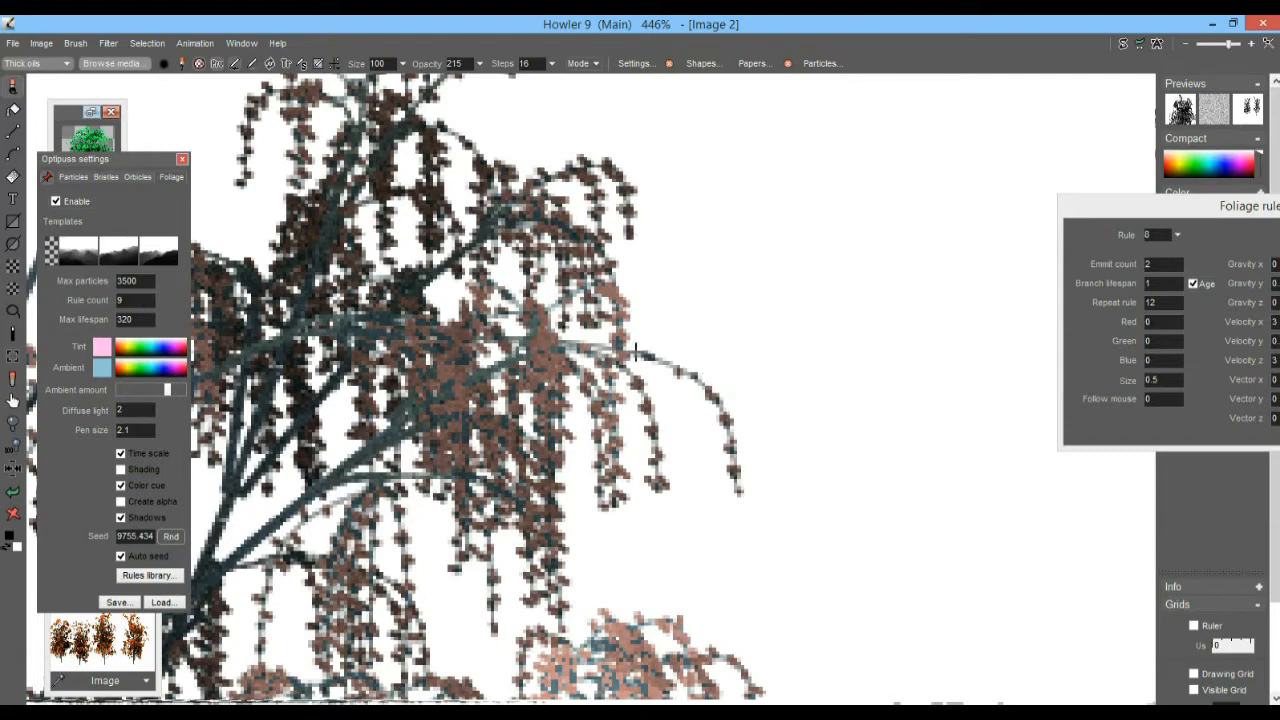
- Examine the leaf clusters and branch tips of the right tree, painted with Age, for comparison
{"action": "left_click_drag", "start_coordinate": [797, 399], "coordinate": [366, 429]}
{"action": "left_click_drag", "start_coordinate": [852, 323], "coordinate": [337, 463]}
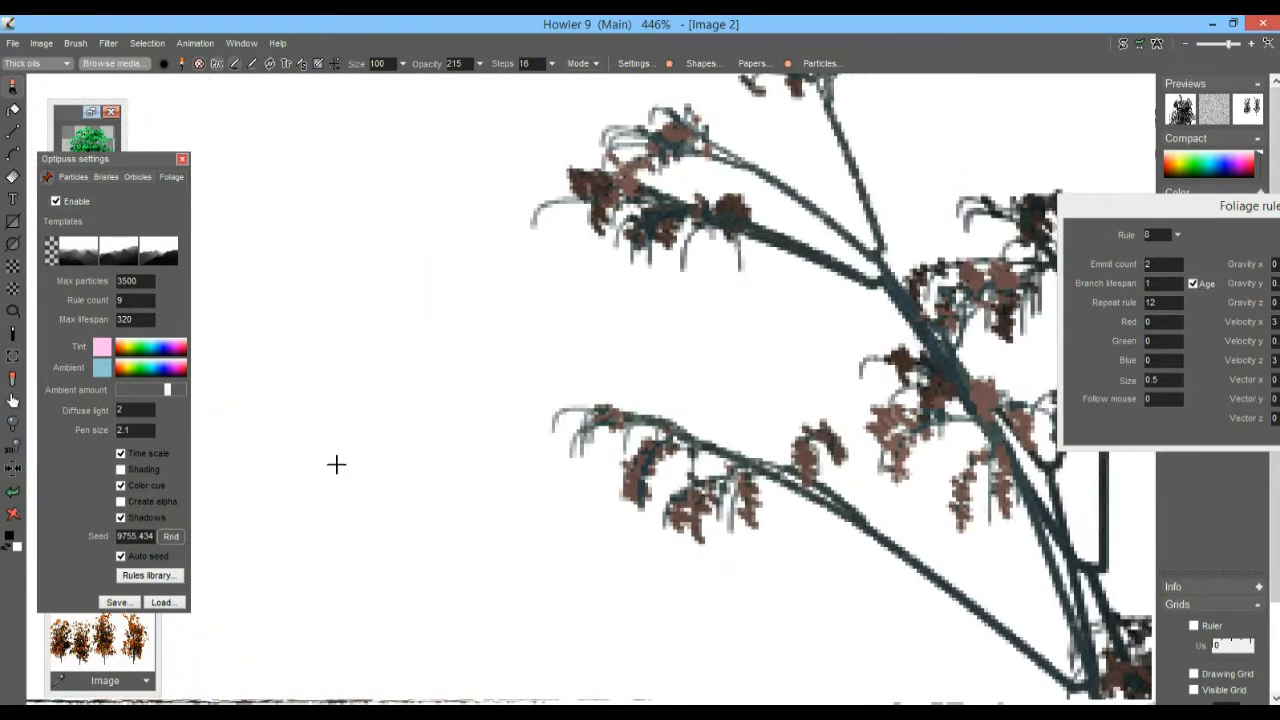
{"action": "left_click_drag", "start_coordinate": [826, 452], "coordinate": [505, 366]}
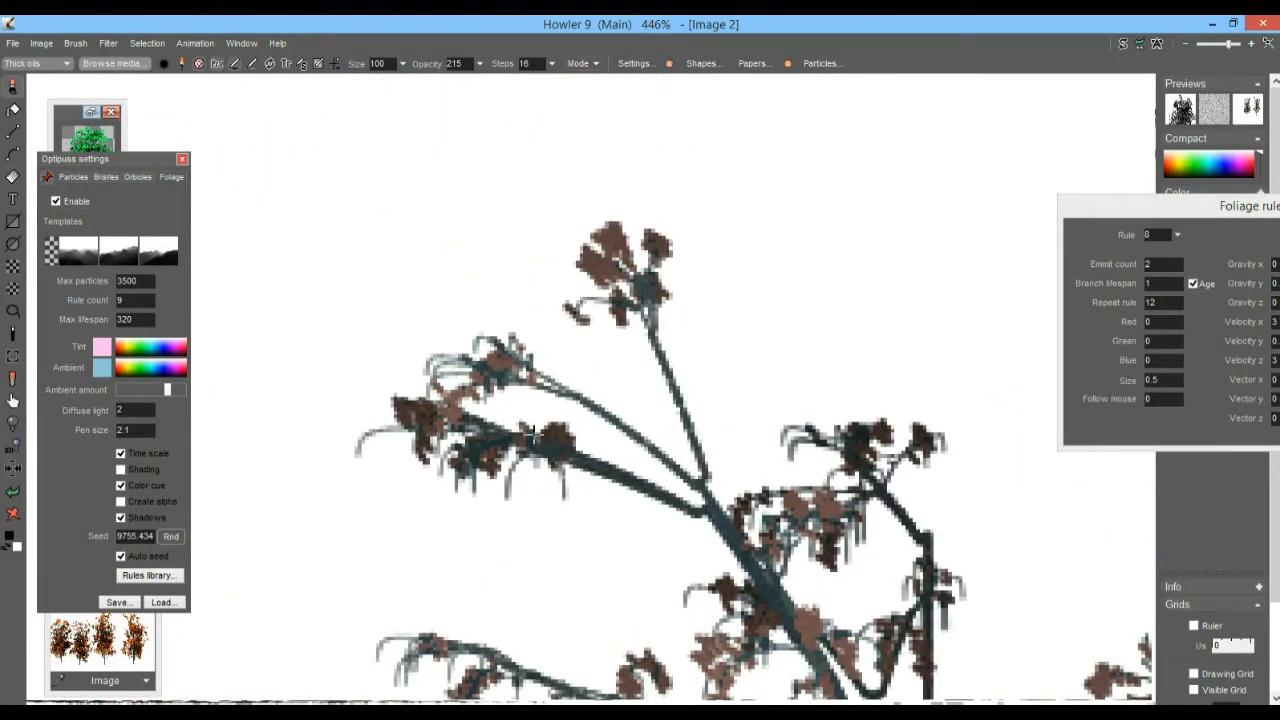
{"action": "scroll", "coordinate": [534, 435], "scroll_direction": "up", "scroll_amount": 1}
{"action": "scroll", "coordinate": [660, 363], "scroll_direction": "up", "scroll_amount": 1}
{"action": "scroll", "coordinate": [810, 355], "scroll_direction": "up", "scroll_amount": 1}
{"action": "scroll", "coordinate": [810, 355], "scroll_direction": "down", "scroll_amount": 8}
{"action": "left_click_drag", "start_coordinate": [806, 370], "coordinate": [460, 305]}
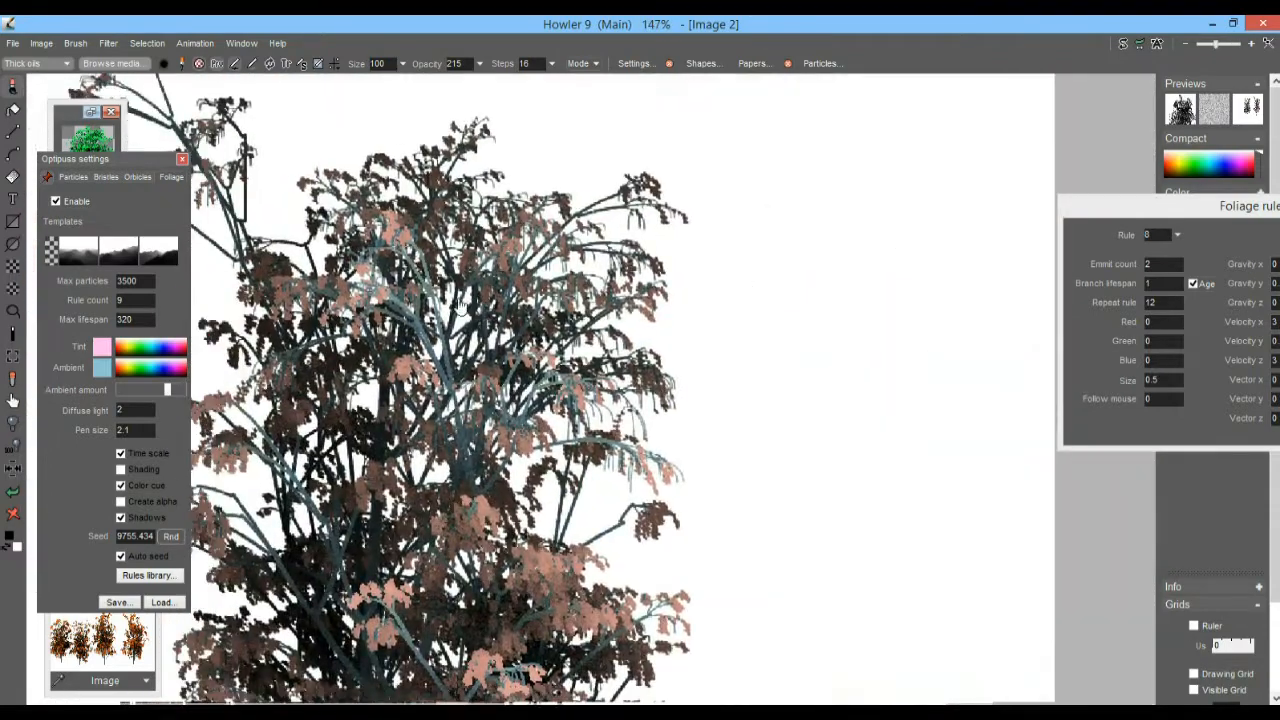
- Examine the thin drooping twigs at the right tree's branch tips up close, and compare both whole trees side by side
{"action": "left_click_drag", "start_coordinate": [622, 292], "coordinate": [645, 400]}
{"action": "scroll", "coordinate": [650, 333], "scroll_direction": "up", "scroll_amount": 5}
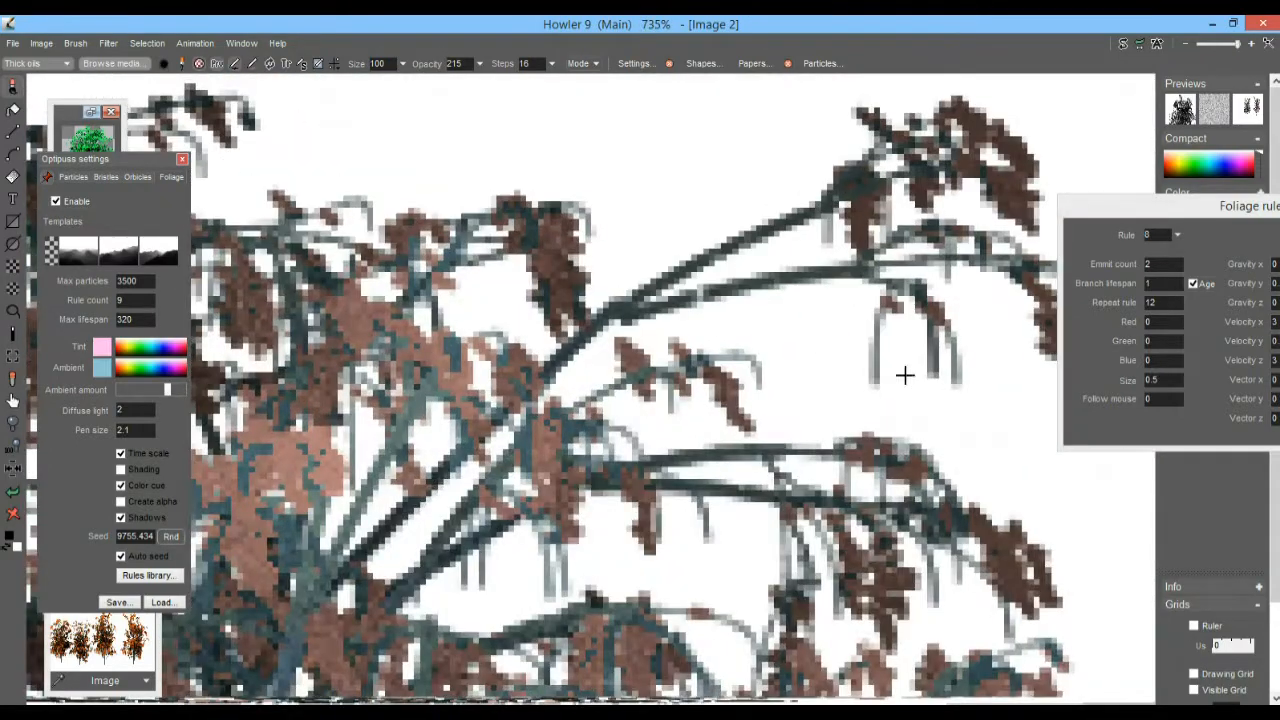
{"action": "scroll", "coordinate": [560, 414], "scroll_direction": "down", "scroll_amount": 4}
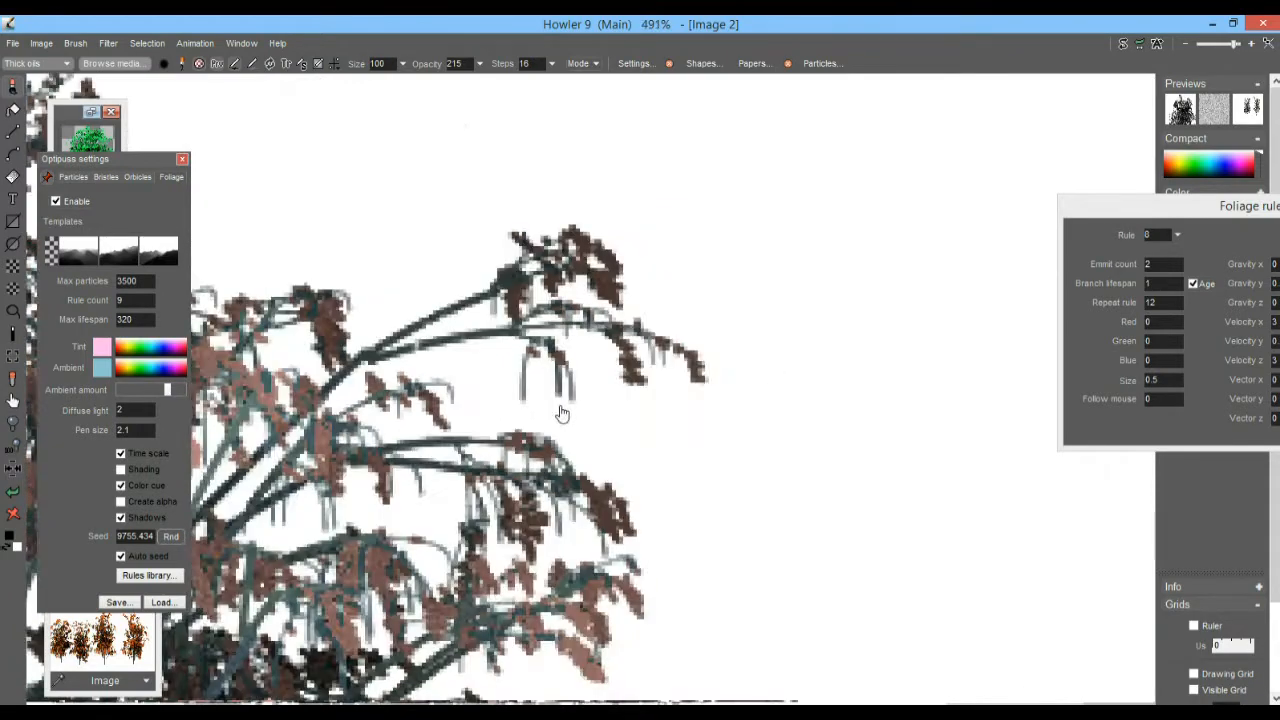
{"action": "scroll", "coordinate": [543, 380], "scroll_direction": "up", "scroll_amount": 5}
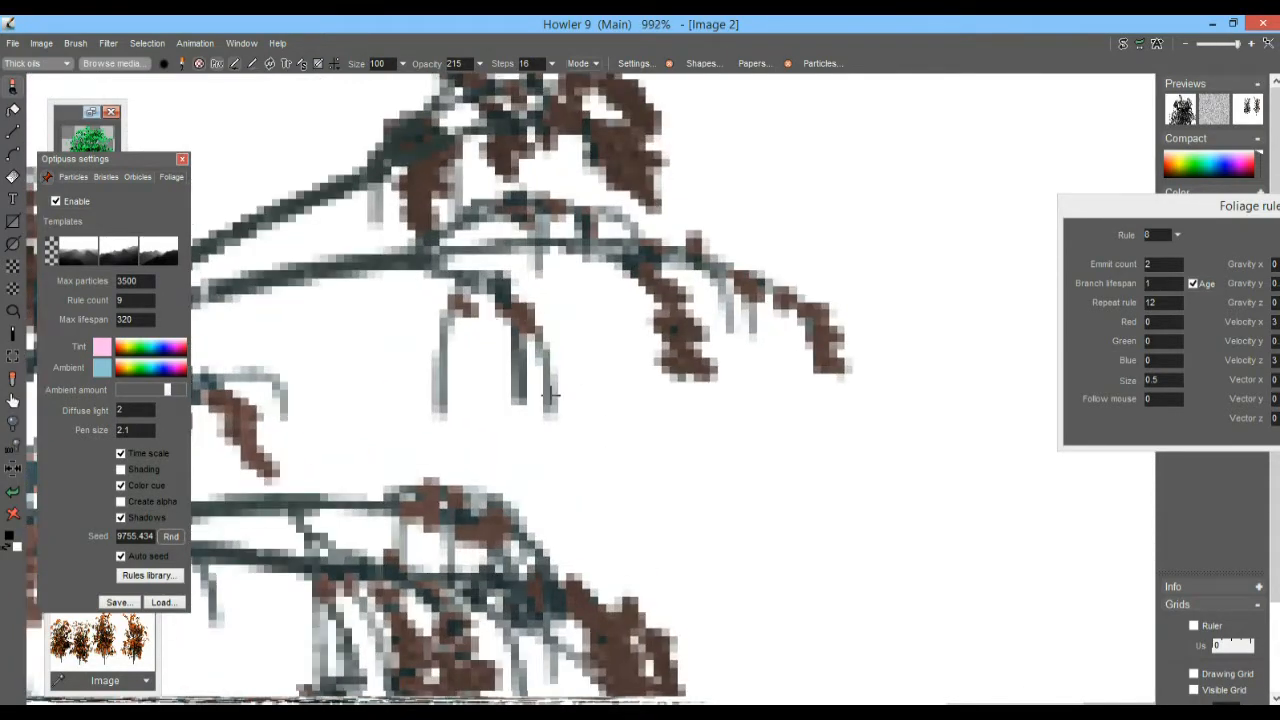
{"action": "scroll", "coordinate": [520, 360], "scroll_direction": "down", "scroll_amount": 4}
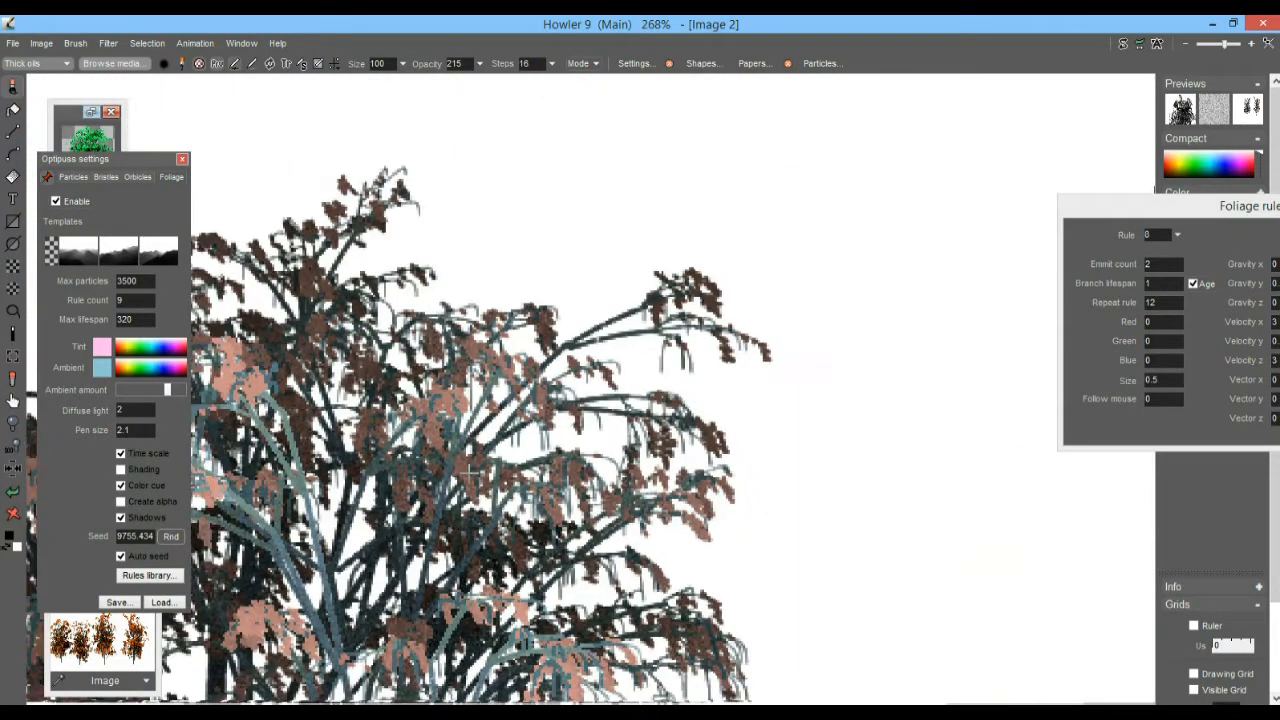
{"action": "scroll", "coordinate": [650, 236], "scroll_direction": "down", "scroll_amount": 3}
{"action": "left_click_drag", "start_coordinate": [482, 529], "coordinate": [786, 412]}
{"action": "scroll", "coordinate": [786, 412], "scroll_direction": "down", "scroll_amount": 3}
{"action": "scroll", "coordinate": [786, 412], "scroll_direction": "down", "scroll_amount": 1}
{"action": "left_click_drag", "start_coordinate": [566, 380], "coordinate": [631, 393]}
{"action": "scroll", "coordinate": [631, 393], "scroll_direction": "up", "scroll_amount": 3}
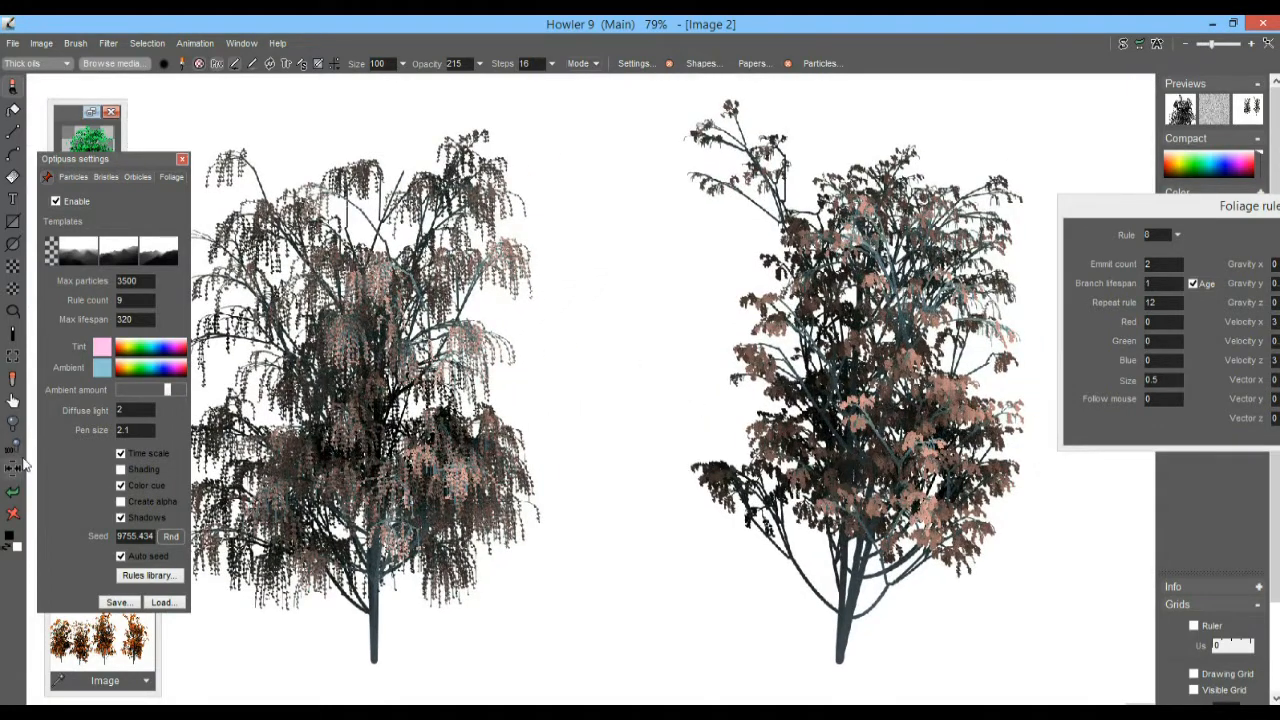
- Close the Foliage rules library
{"action": "left_click_drag", "start_coordinate": [1180, 213], "coordinate": [773, 219]}
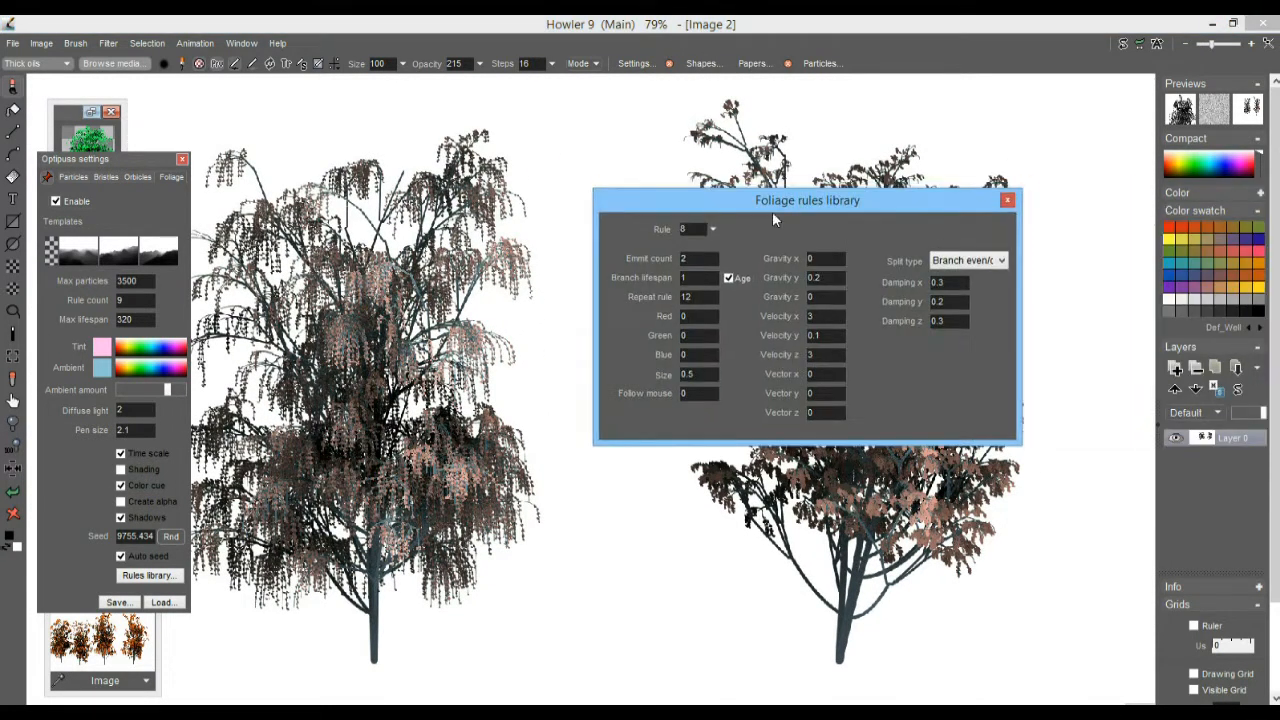
{"action": "left_click", "coordinate": [1008, 201]}
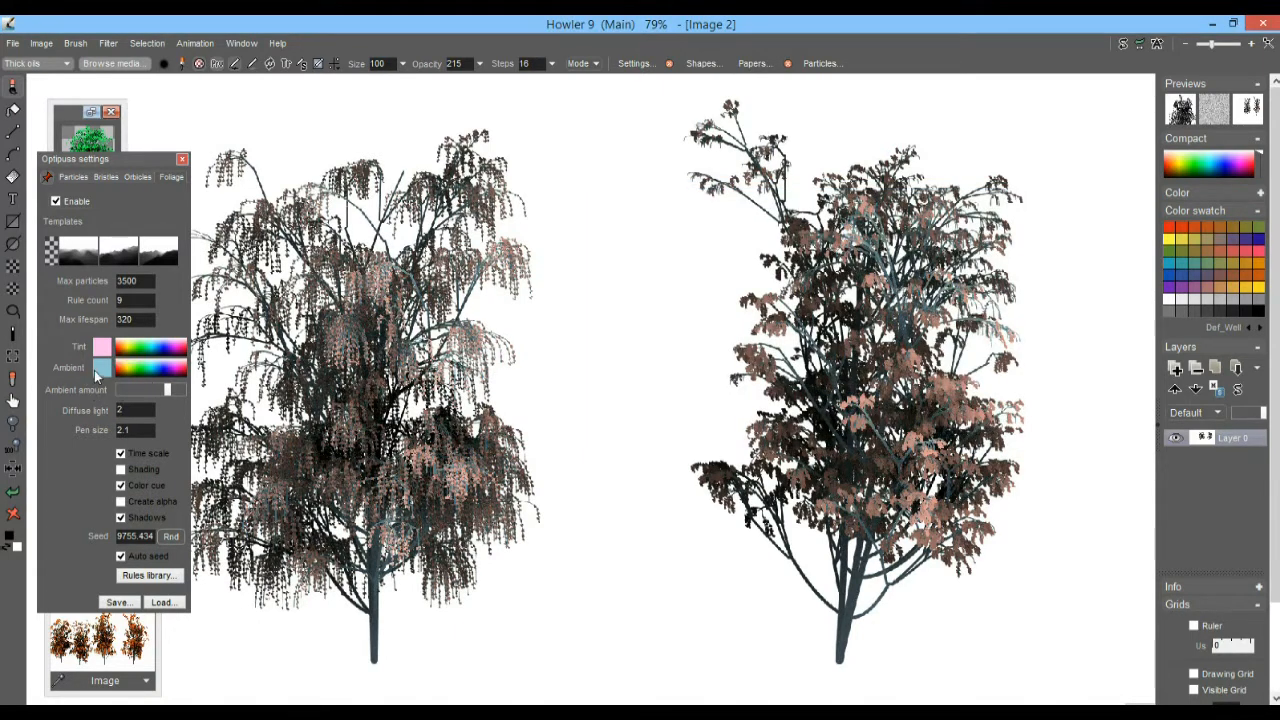
- Set the foliage ambient color to white and paint a tree between the two existing trees
{"action": "left_click", "coordinate": [142, 366]}
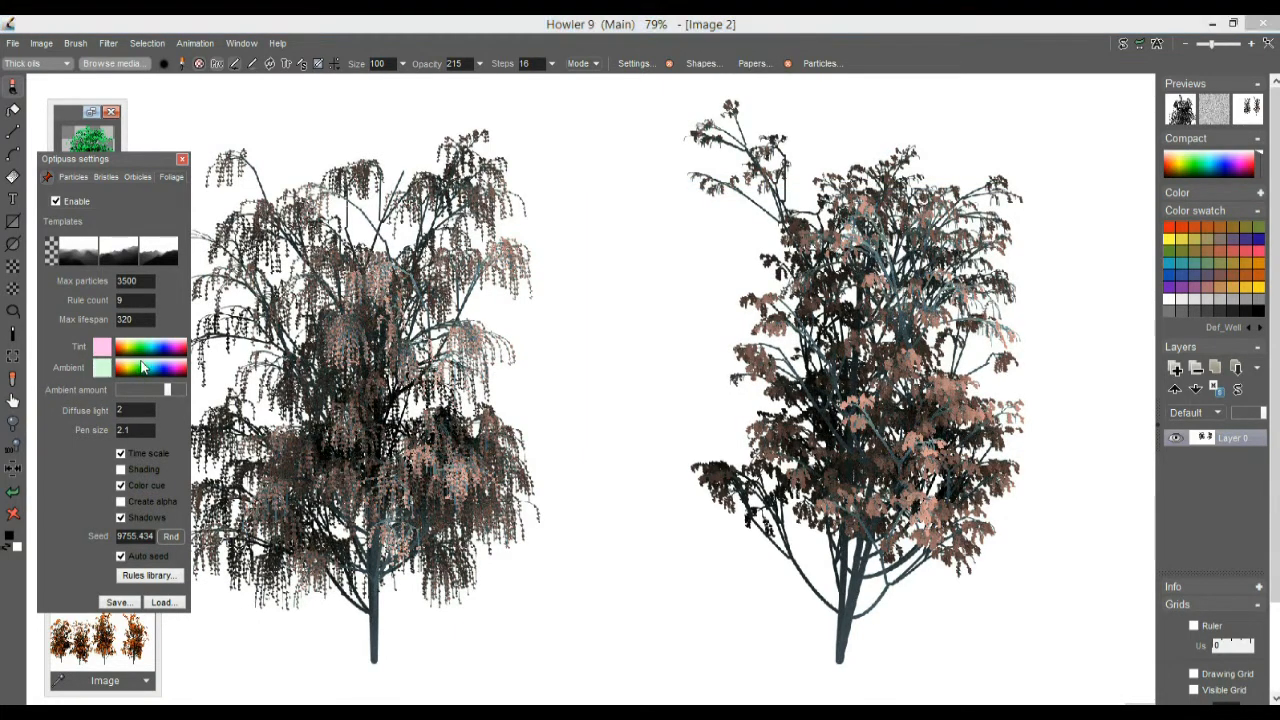
{"action": "left_click", "coordinate": [143, 362]}
{"action": "left_click", "coordinate": [603, 643]}
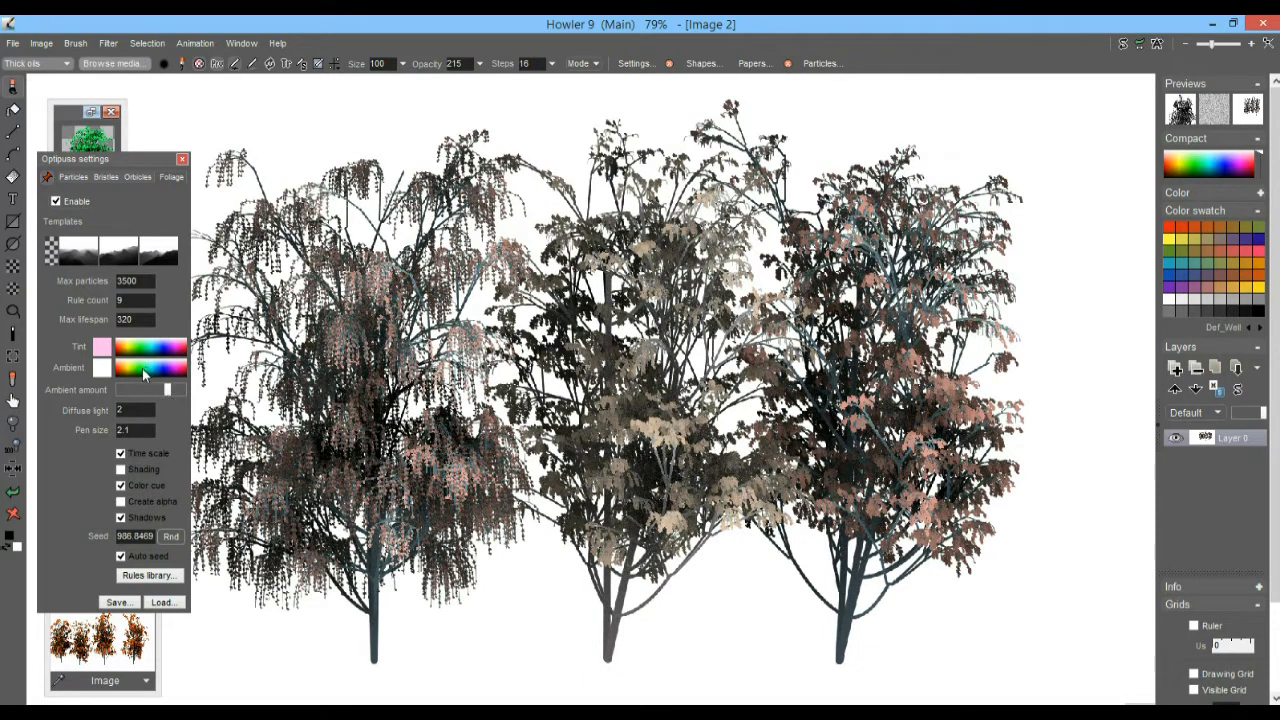
- Set the ambient color to turquoise with a low ambient amount, and paint a tree between the drooping tree and the middle one
{"action": "left_click_drag", "start_coordinate": [133, 370], "coordinate": [132, 397]}
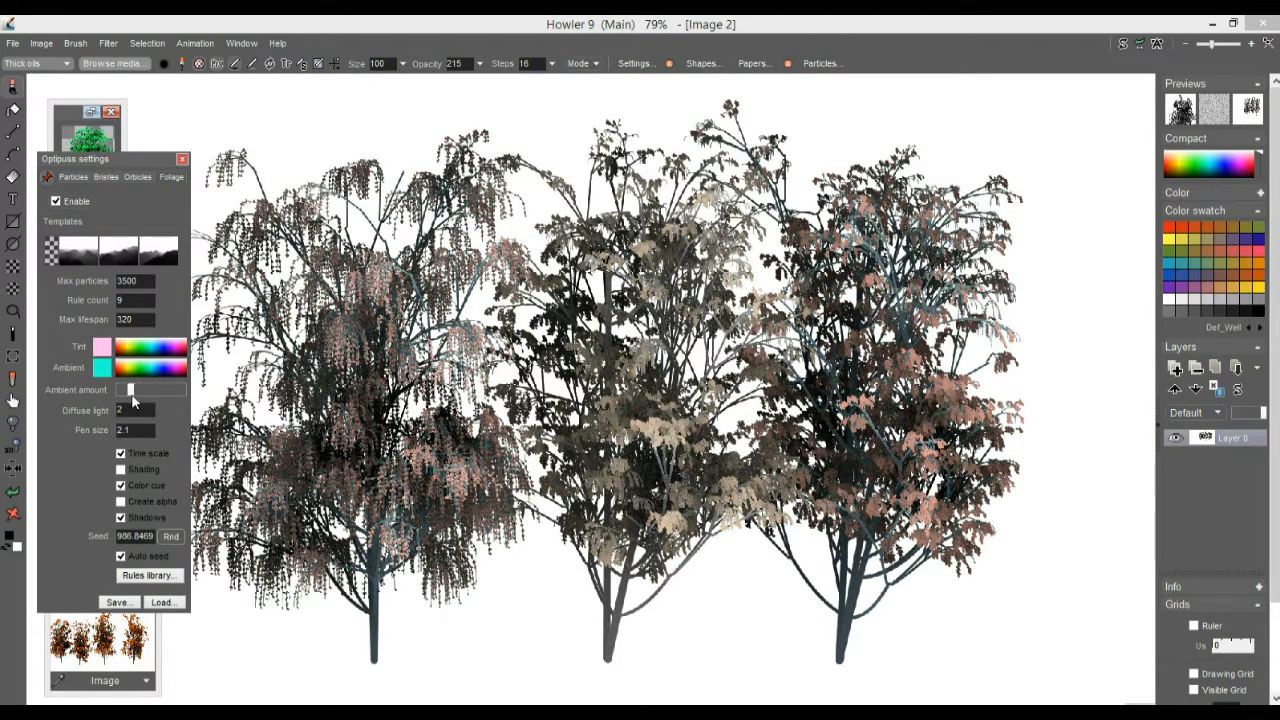
{"action": "left_click", "coordinate": [509, 640]}
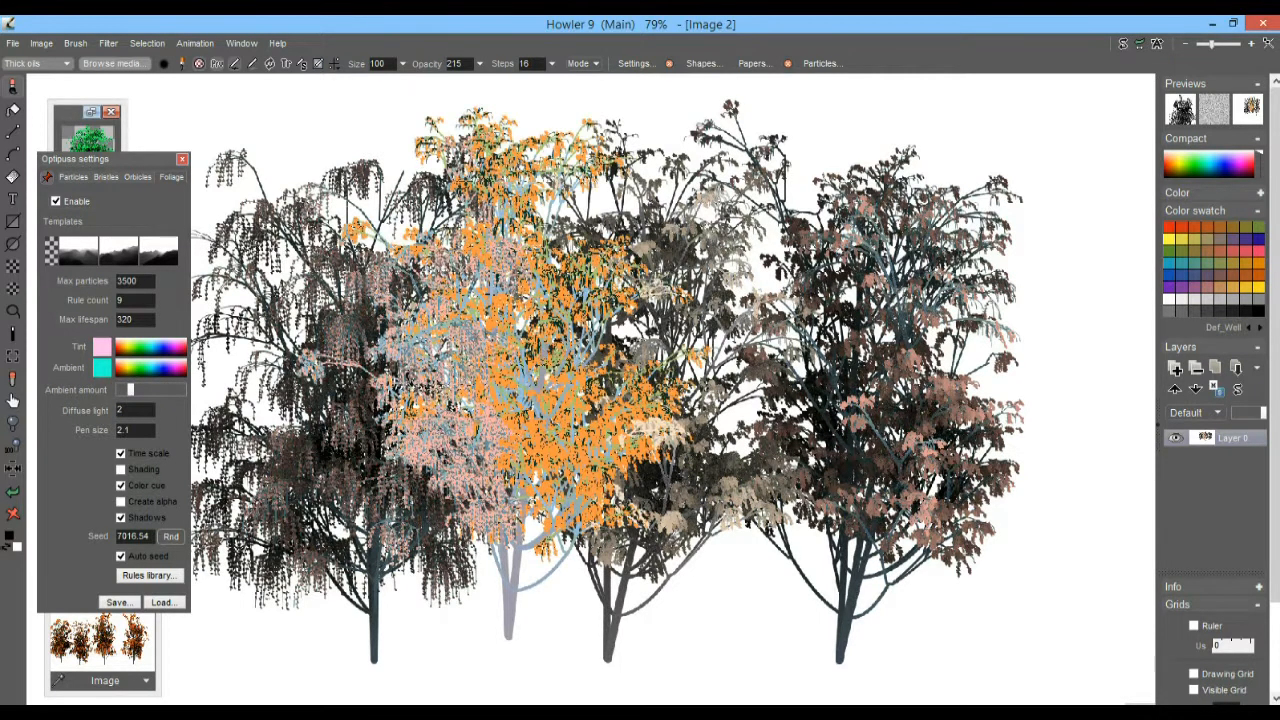
{"action": "type", "text": "2"}
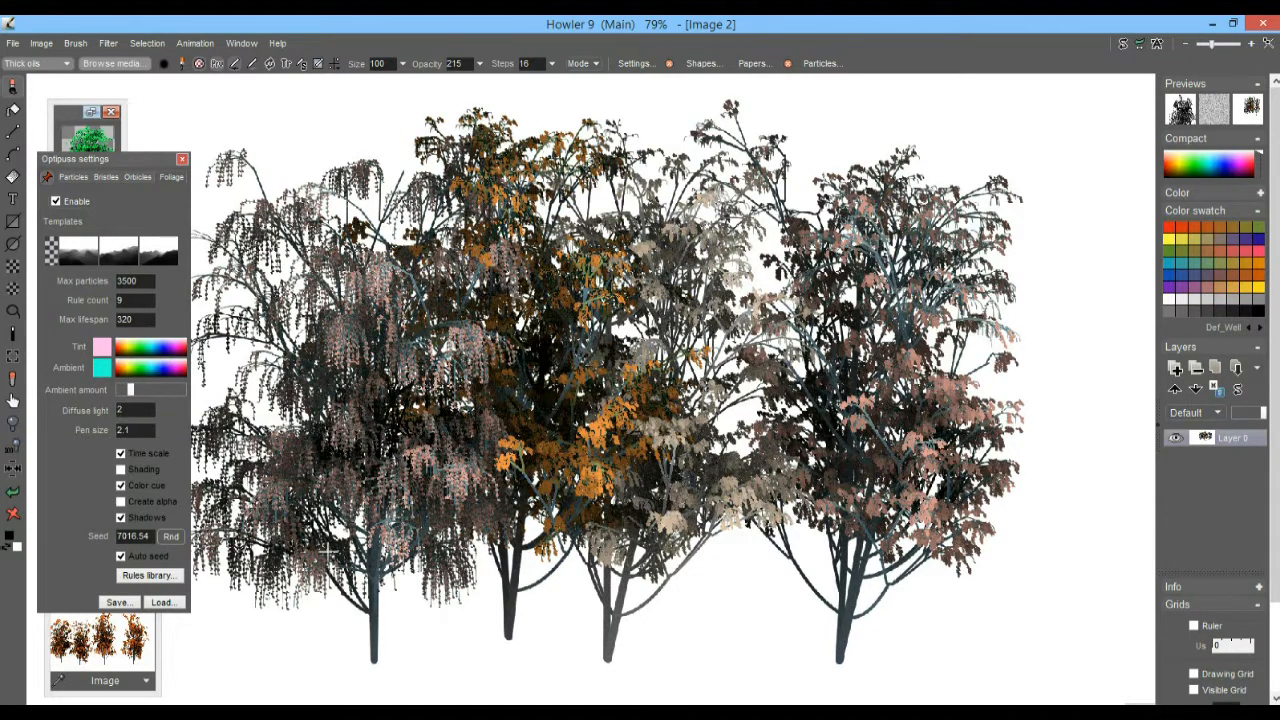
- Set the foliage tint to pale yellow and paint three more trees spread among the existing ones and at the row's right end
{"action": "left_click", "coordinate": [130, 345]}
{"action": "left_click", "coordinate": [132, 347]}
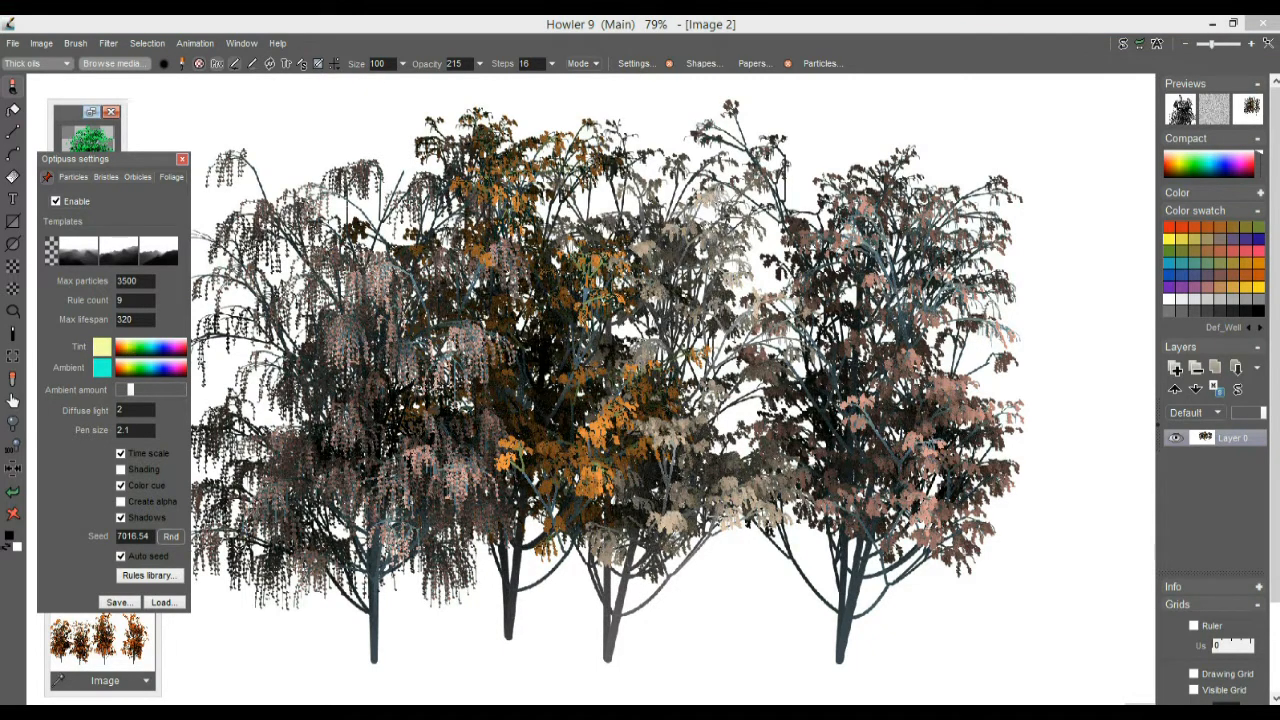
{"action": "left_click", "coordinate": [679, 660]}
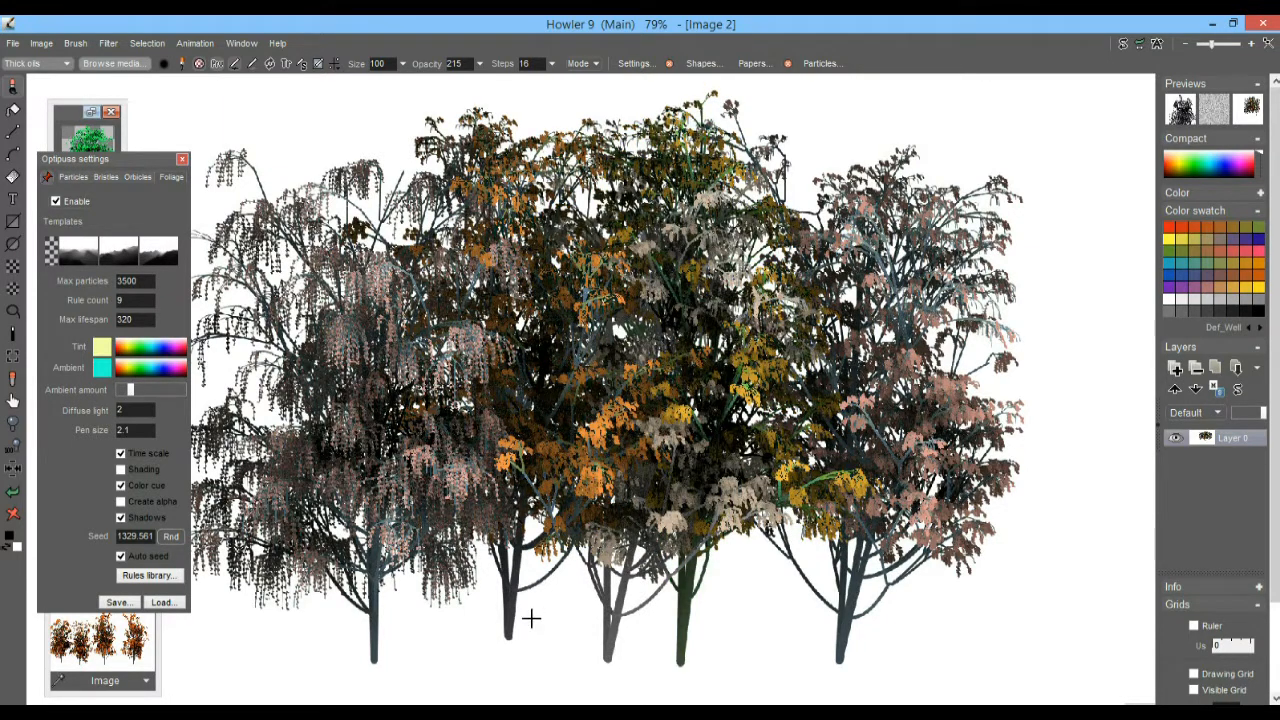
{"action": "left_click", "coordinate": [427, 646]}
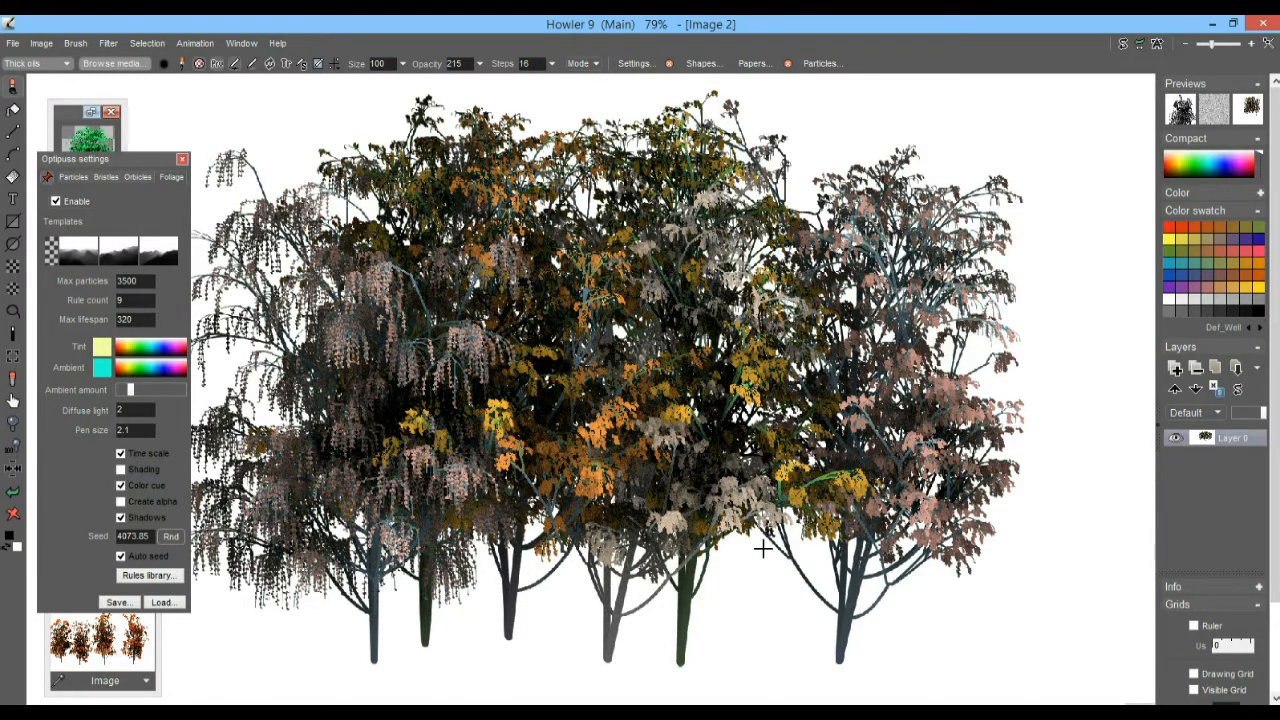
{"action": "left_click", "coordinate": [945, 646]}
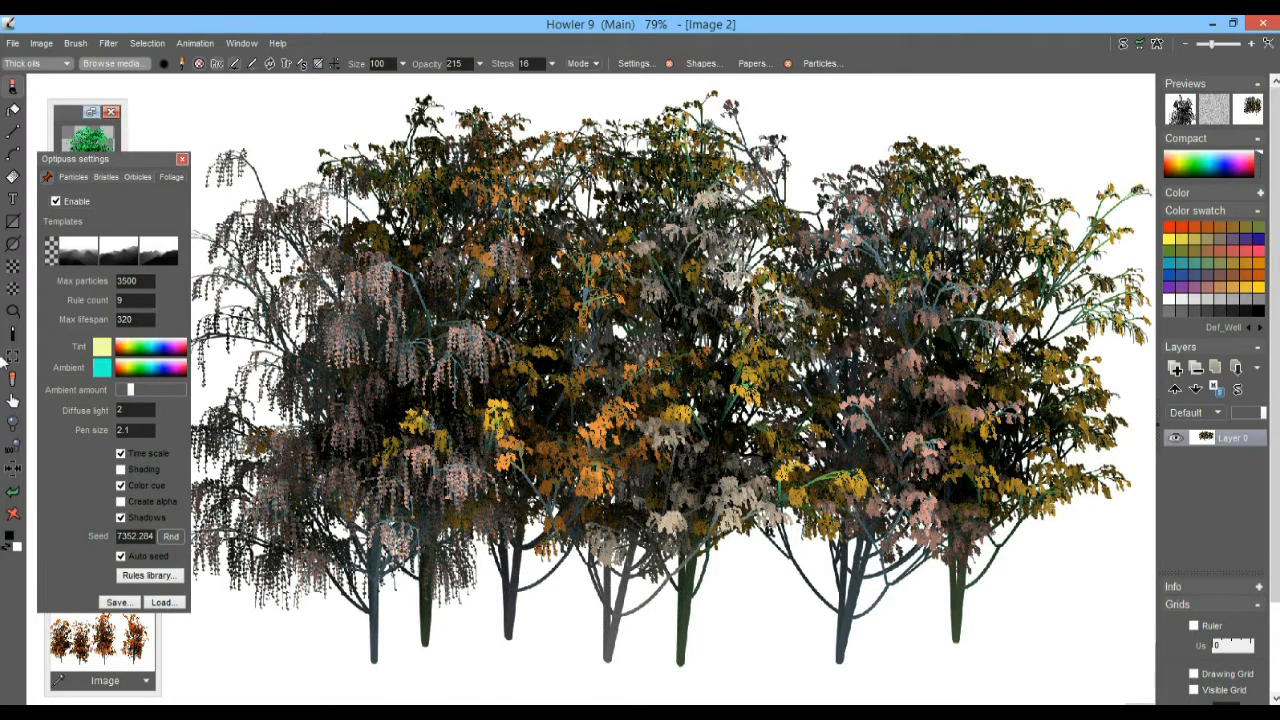
- Clear the canvas and paint a row of six overlapping trees with the pale yellow tint and turquoise ambient color
{"action": "left_click", "coordinate": [13, 513]}
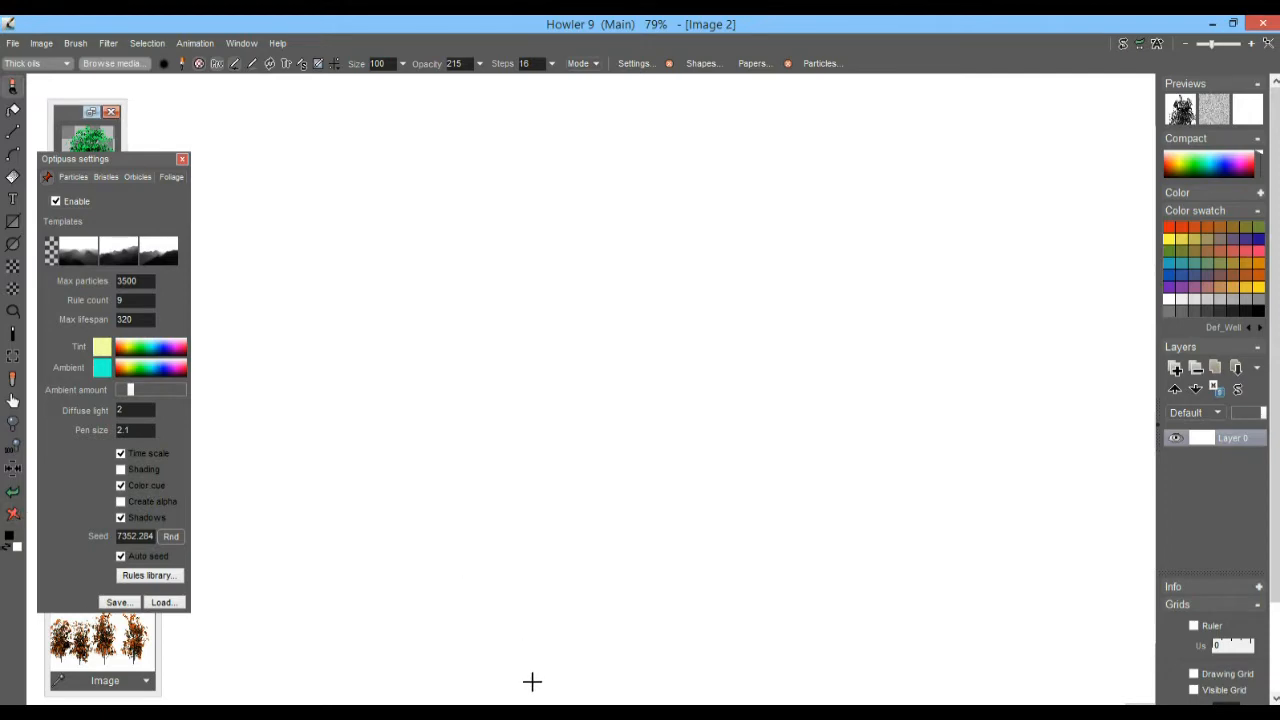
{"action": "left_click_drag", "start_coordinate": [532, 684], "coordinate": [515, 351]}
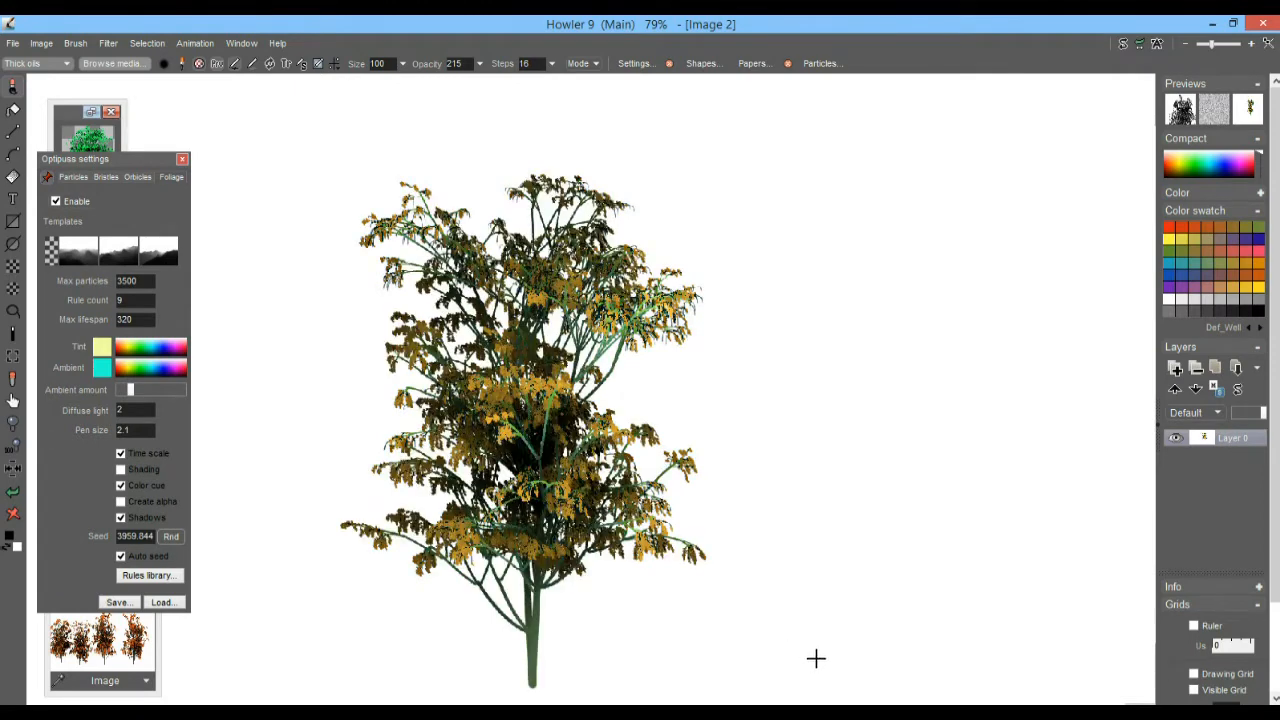
{"action": "left_click_drag", "start_coordinate": [818, 665], "coordinate": [783, 351]}
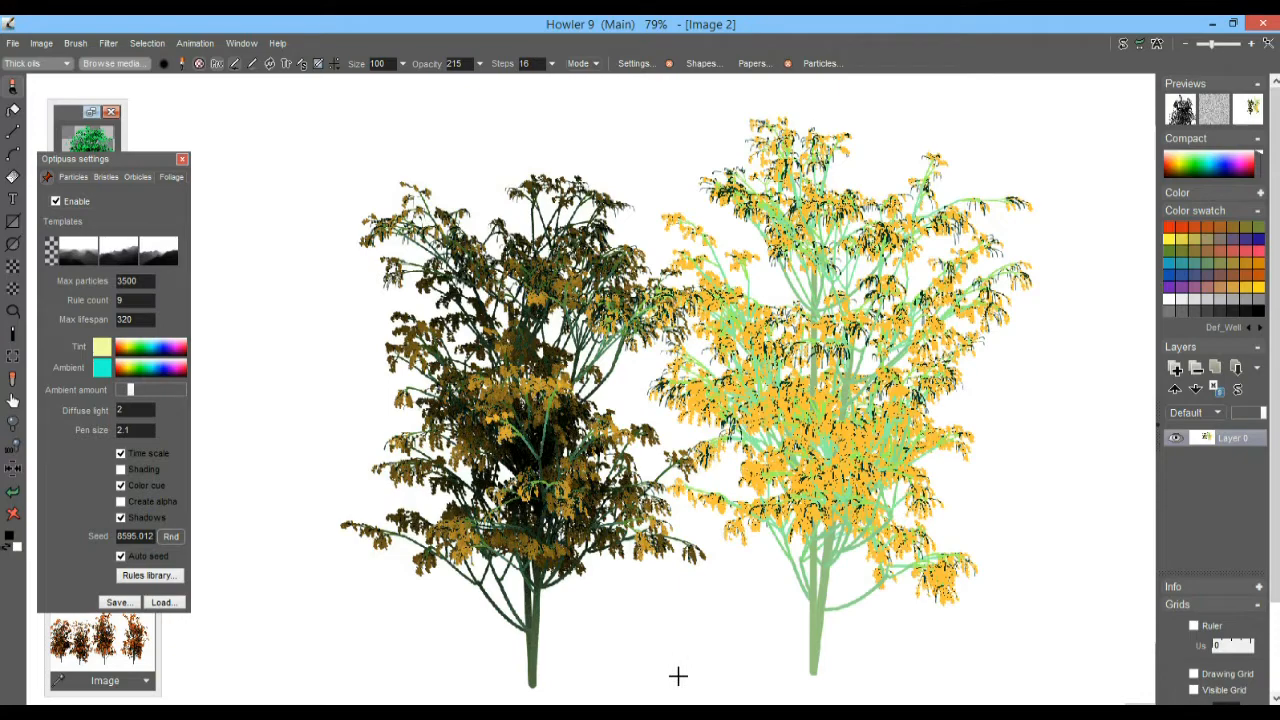
{"action": "mouse_move", "coordinate": [674, 677]}
{"action": "left_mouse_down"}
{"action": "mouse_move", "coordinate": [668, 510]}
{"action": "mouse_move", "coordinate": [440, 27]}
{"action": "left_mouse_up"}
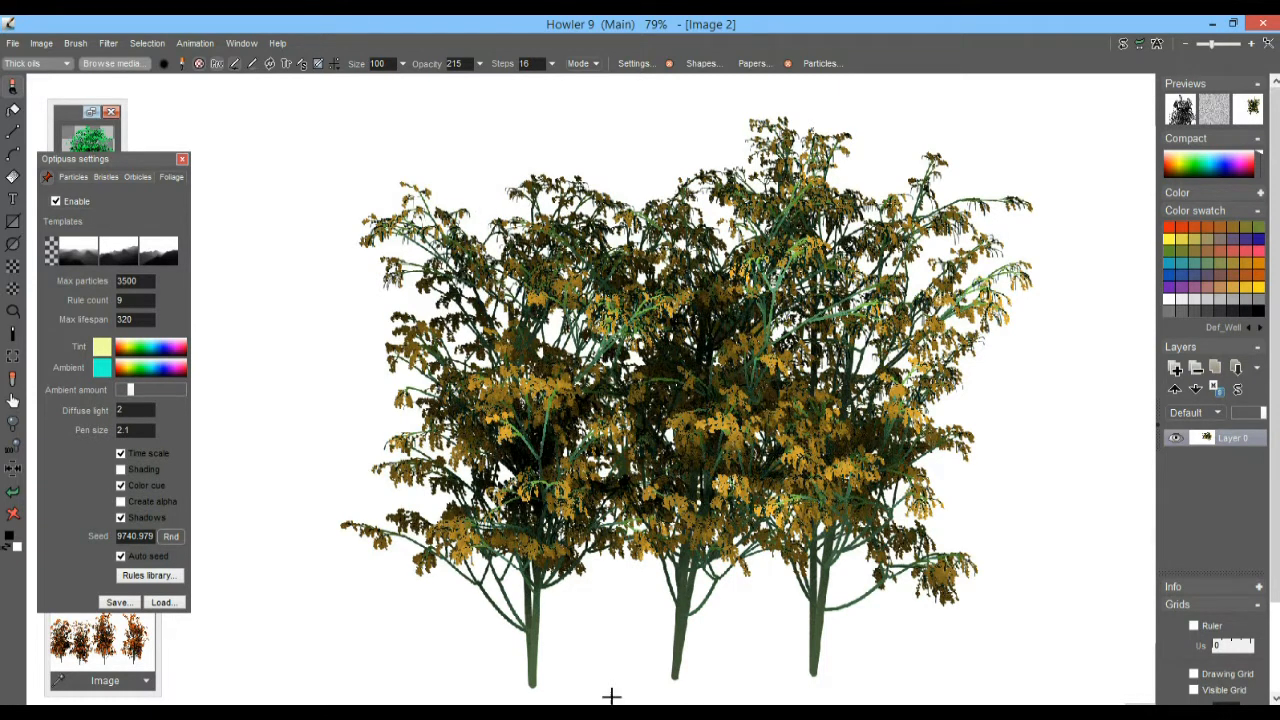
{"action": "left_click", "coordinate": [585, 674]}
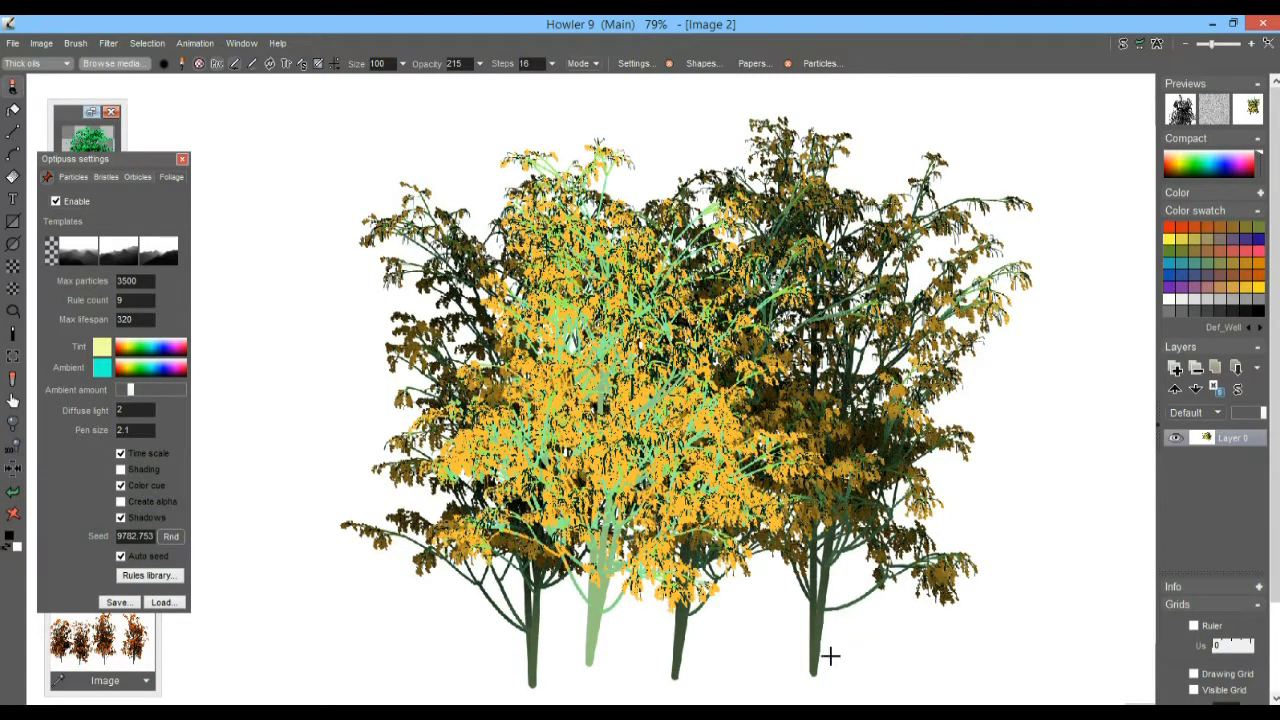
{"action": "left_click", "coordinate": [784, 653]}
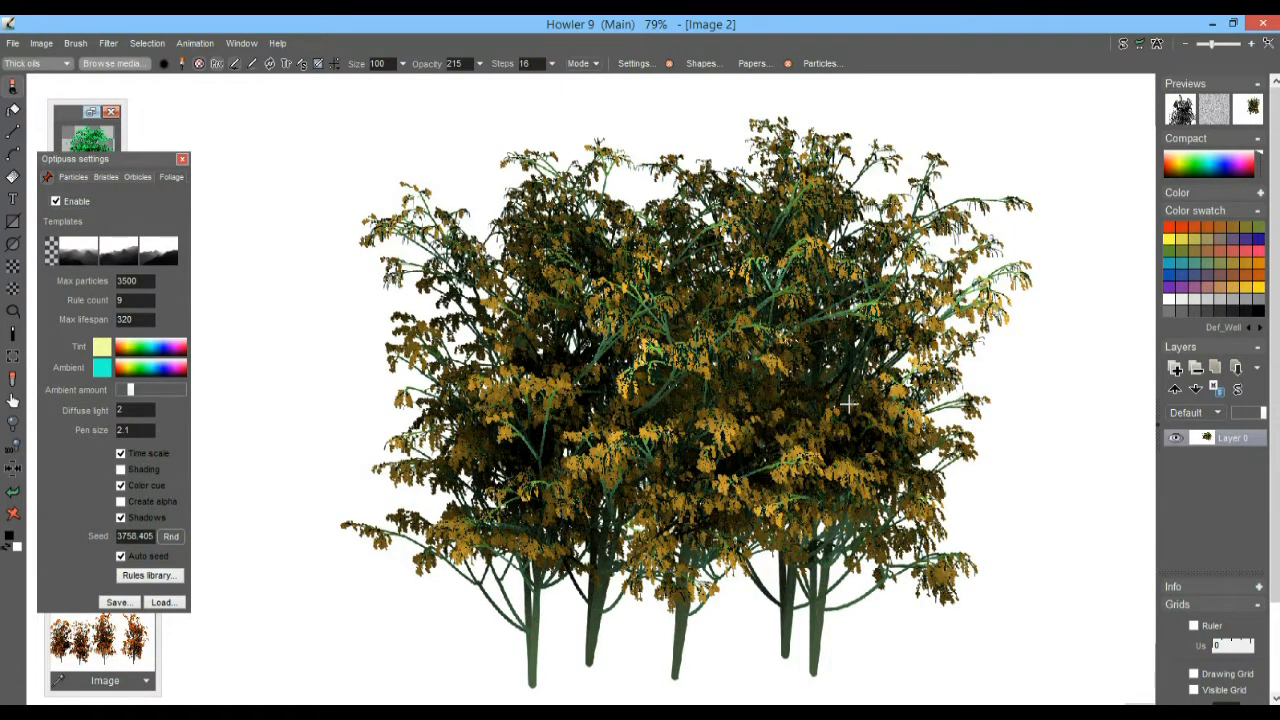
{"action": "left_click", "coordinate": [937, 641]}
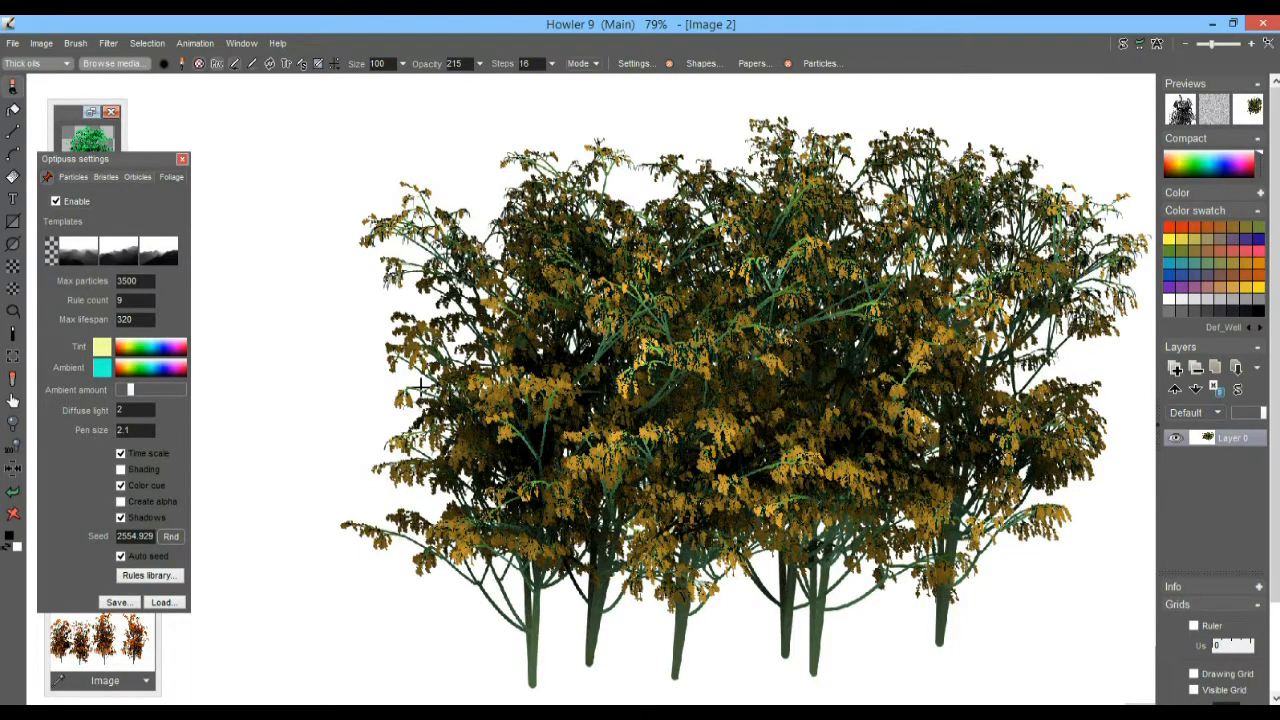
- Move the Optipuss settings dialog over the right edge of the painted trees, uncovering the stored brush and image thumbnails
{"action": "left_click_drag", "start_coordinate": [131, 161], "coordinate": [1101, 203]}
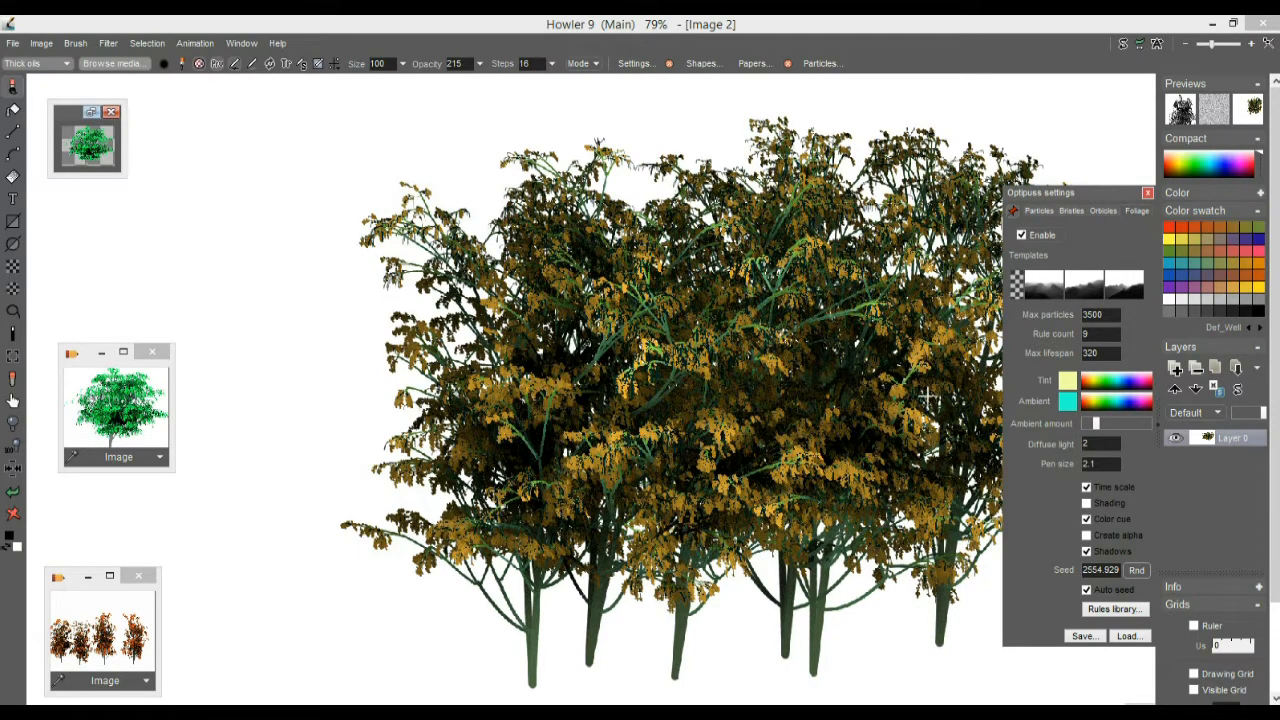
{"action": "left_click_drag", "start_coordinate": [1115, 195], "coordinate": [1076, 200]}
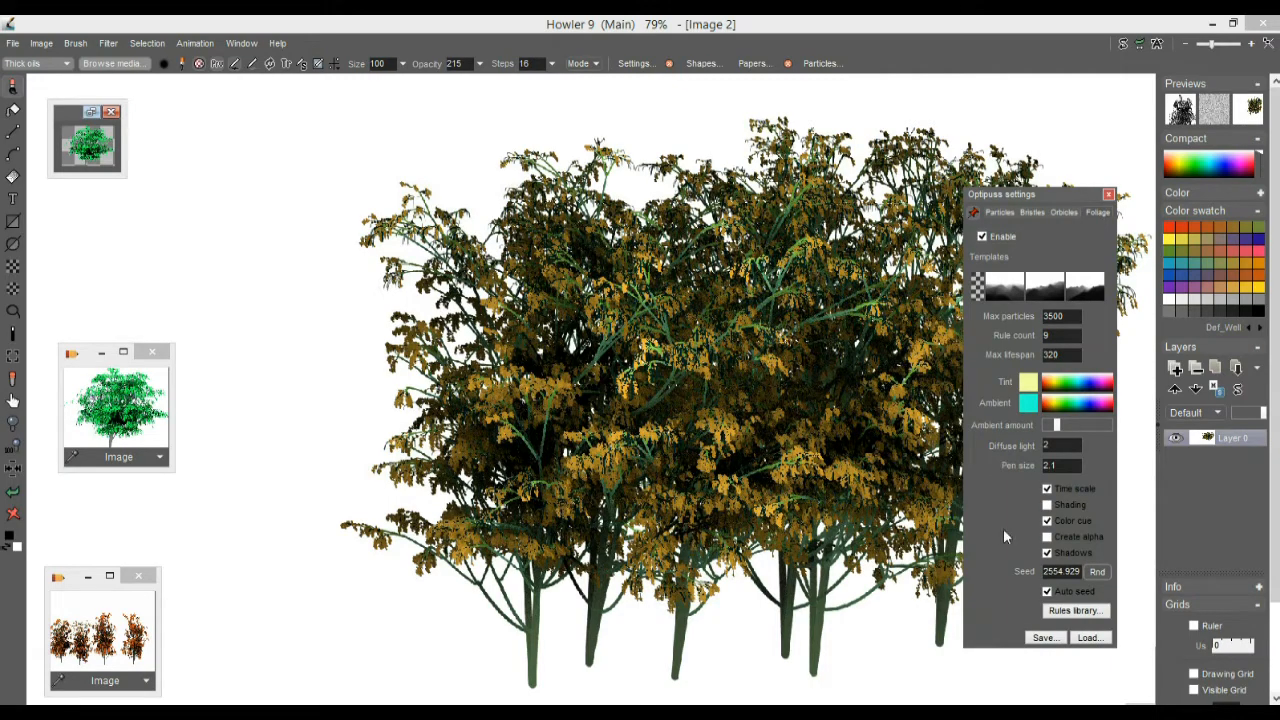